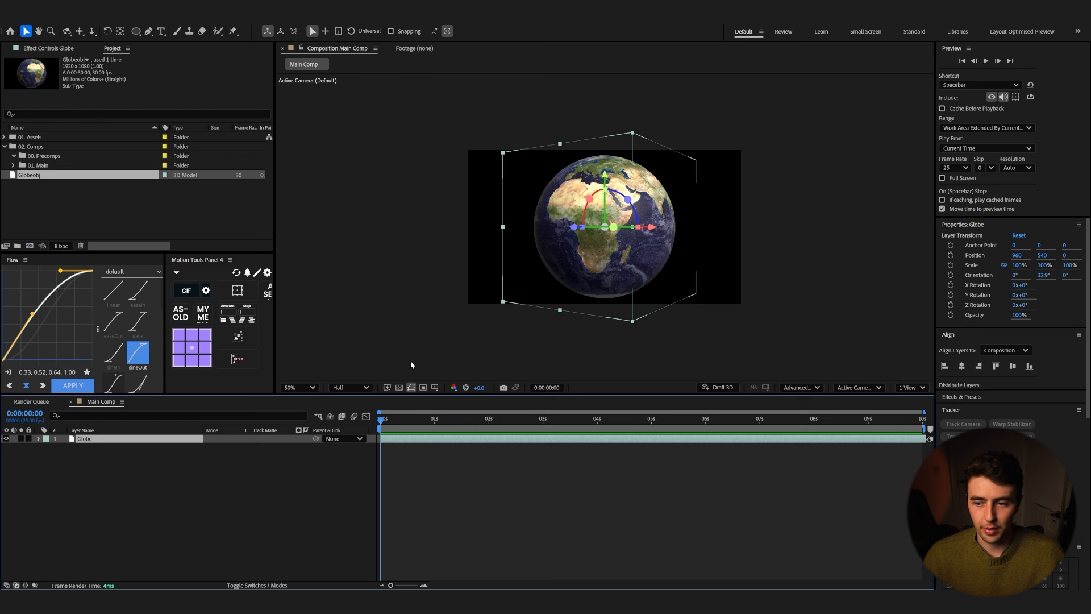
Step: Create a new camera layer named Scene-01-Cam in the Main Comp composition
right_click(263, 502)
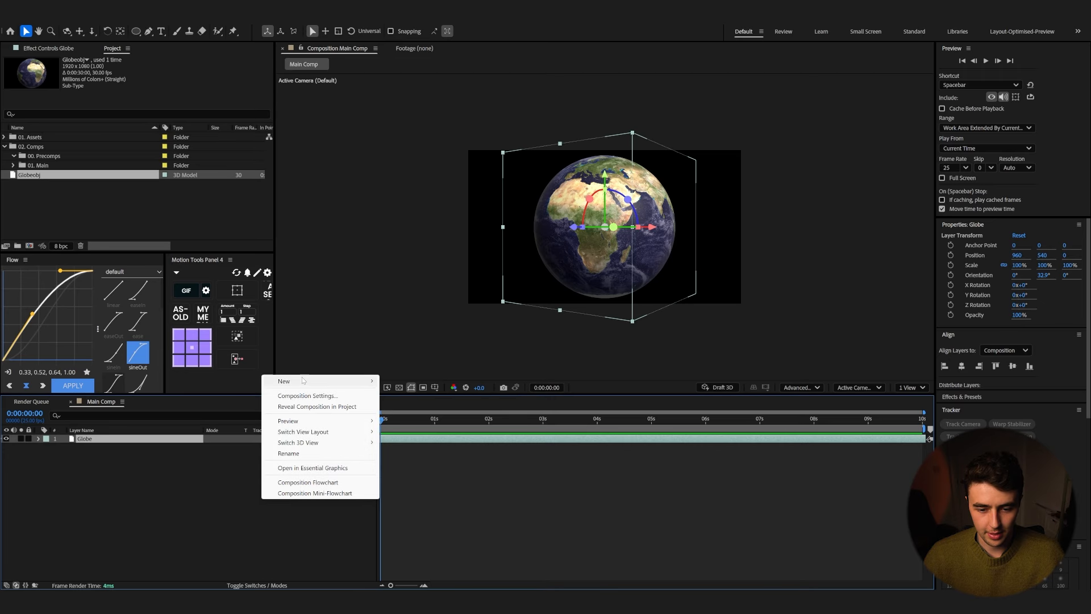
mouse_move(303, 380)
click(433, 429)
text(Scene-01-Cam)
key(Return)
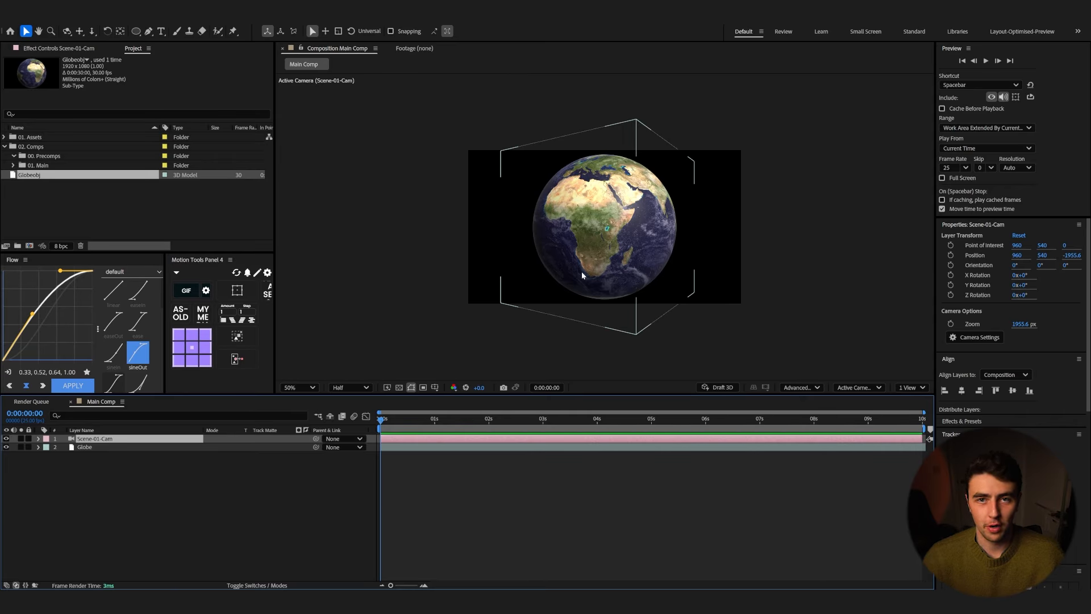
Step: Rotate the Globe layer so East Asia faces the camera
click(127, 448)
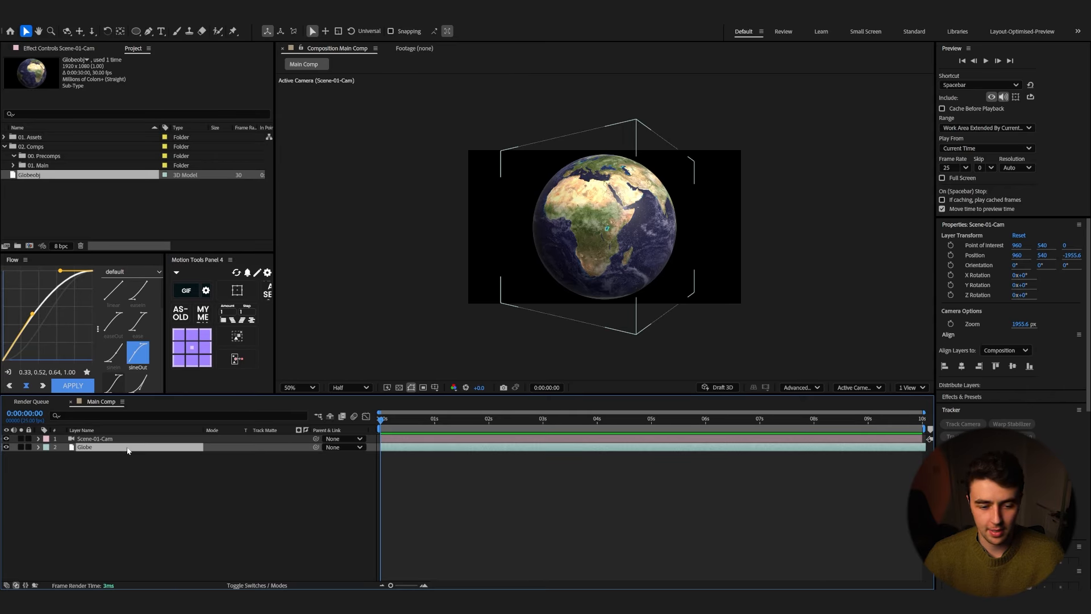
drag(622, 228, 715, 189)
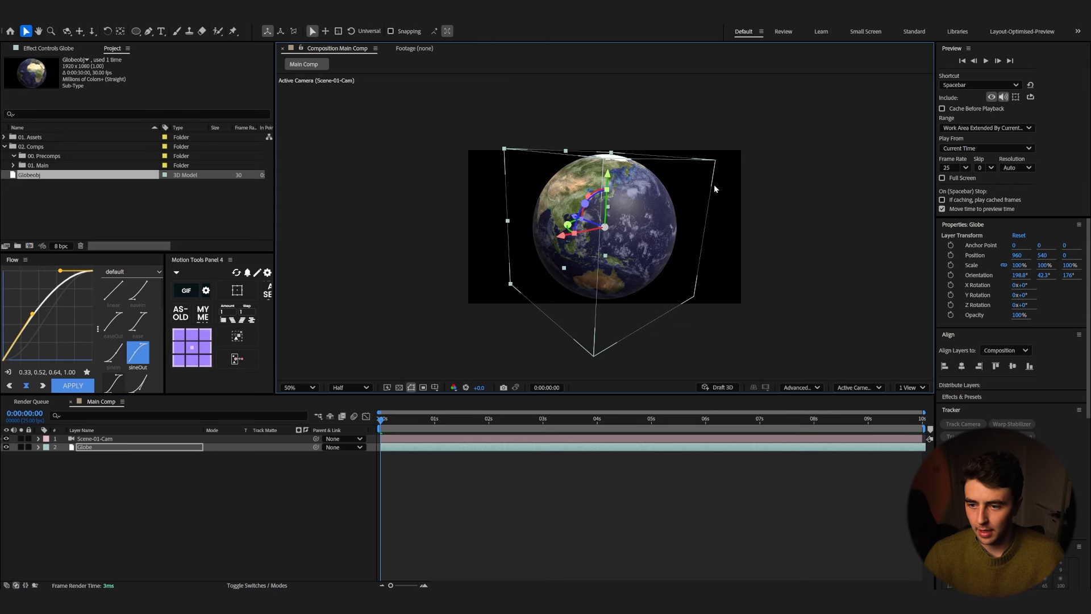
click(326, 497)
key(slash)
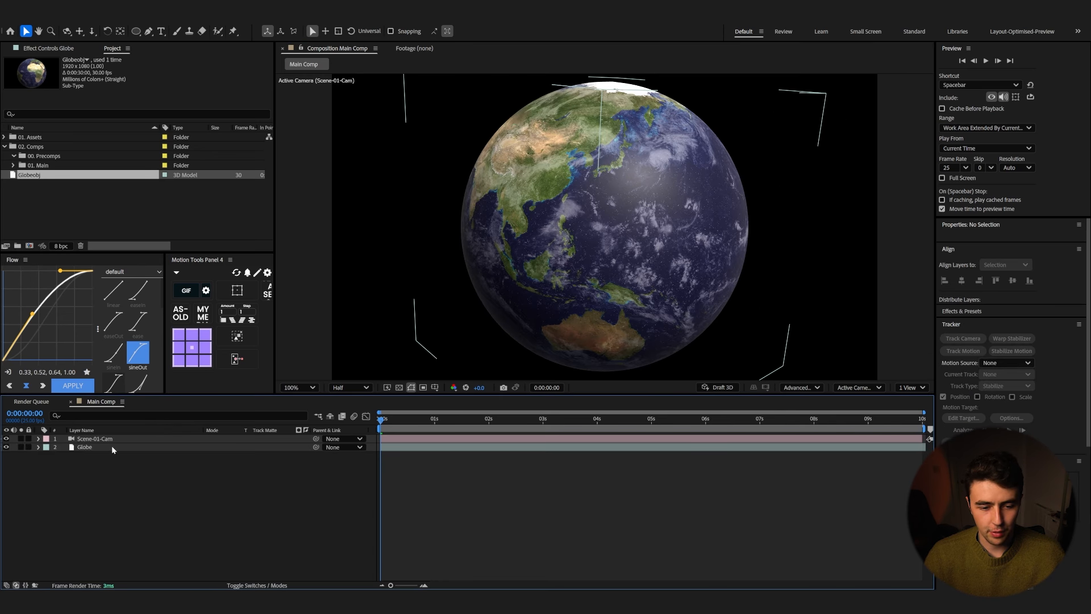
Step: Expand the camera's transform properties and set its Position to about 1003, 316, -591.6 to frame Japan
click(91, 438)
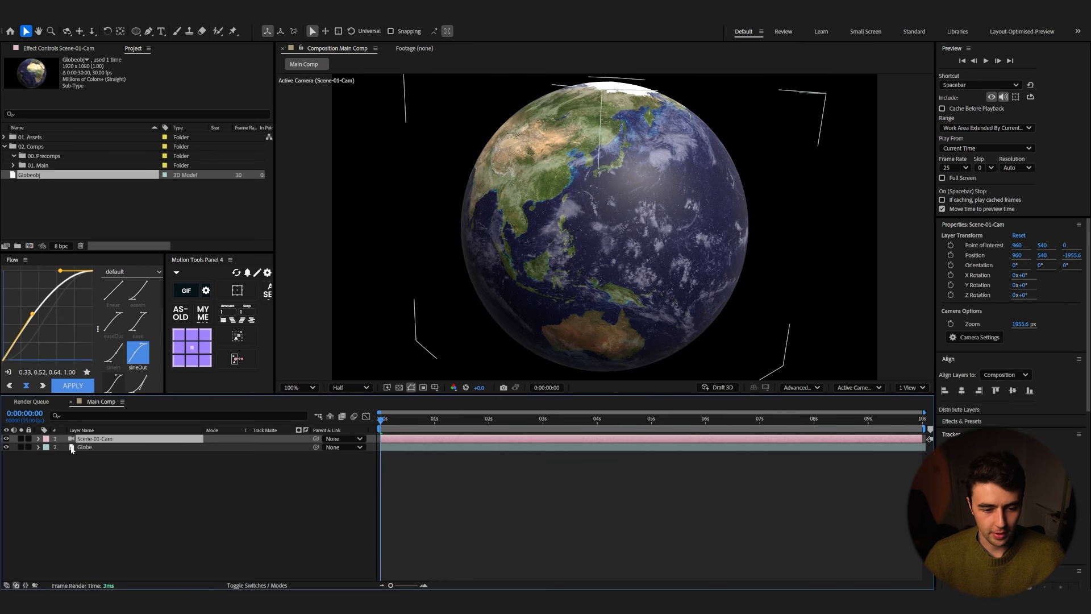
click(39, 439)
drag(225, 465, 770, 417)
key(ctrl+z)
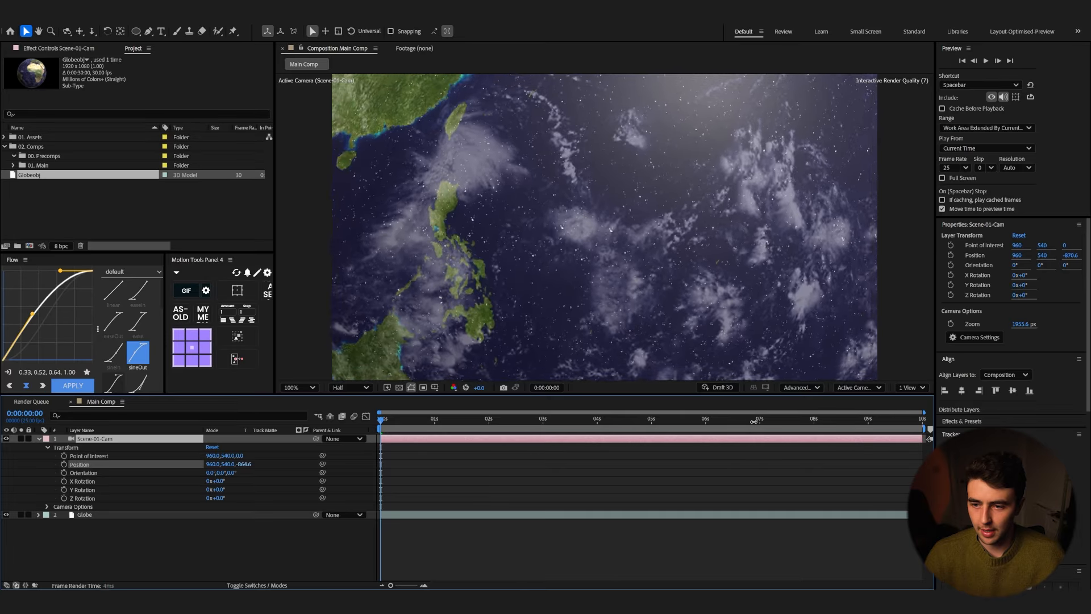
key(comma)
drag(225, 465, 94, 505)
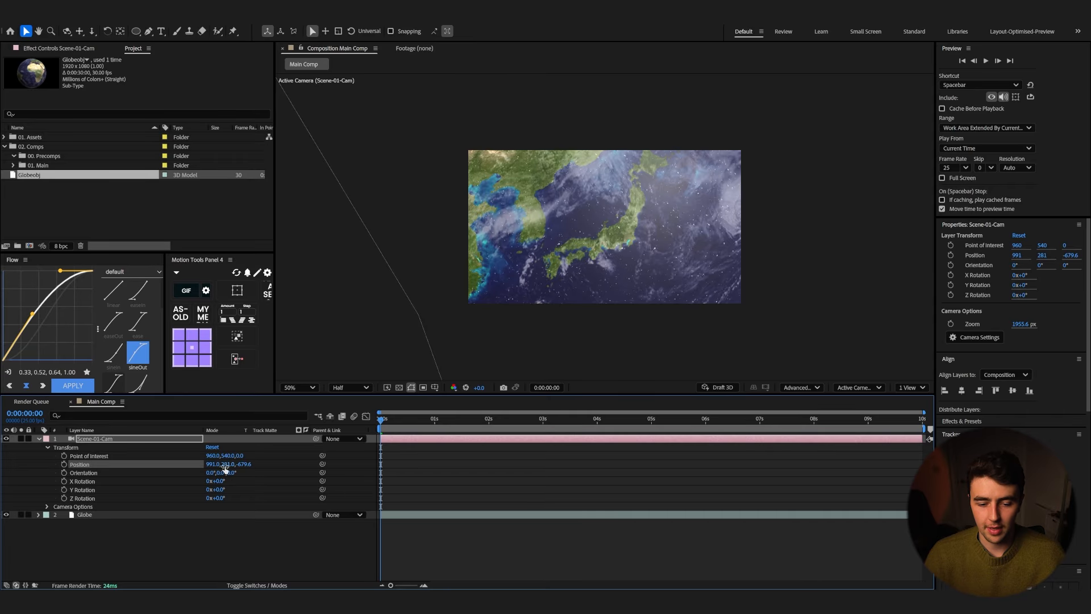
mouse_move(226, 464)
mouse_down()
mouse_move(282, 461)
mouse_move(218, 464)
mouse_up()
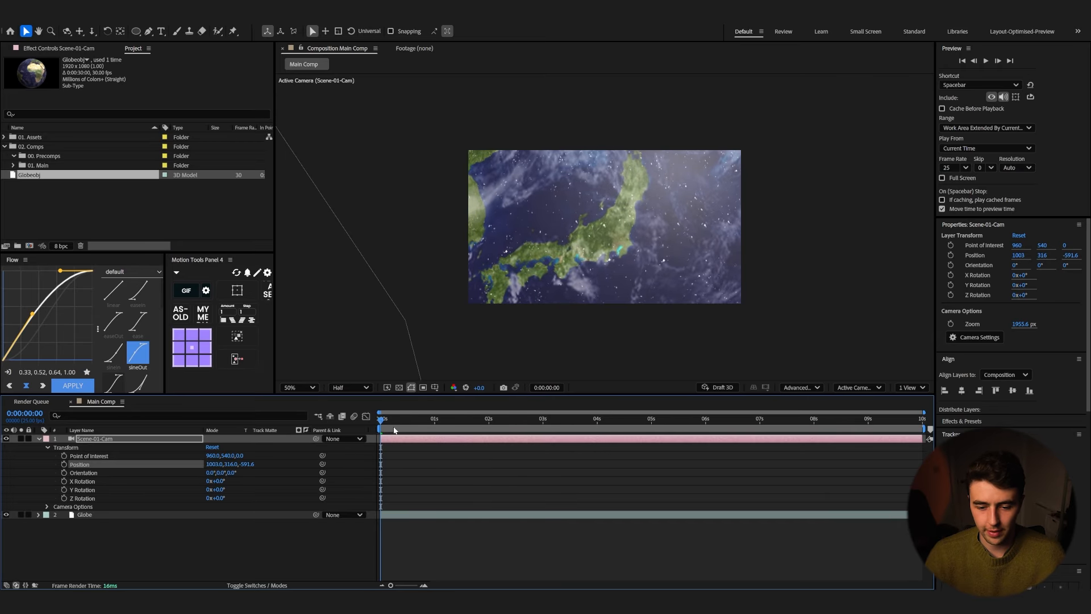
Step: Add Position and Point of Interest keyframes for the camera at 0:00:05:00
click(468, 421)
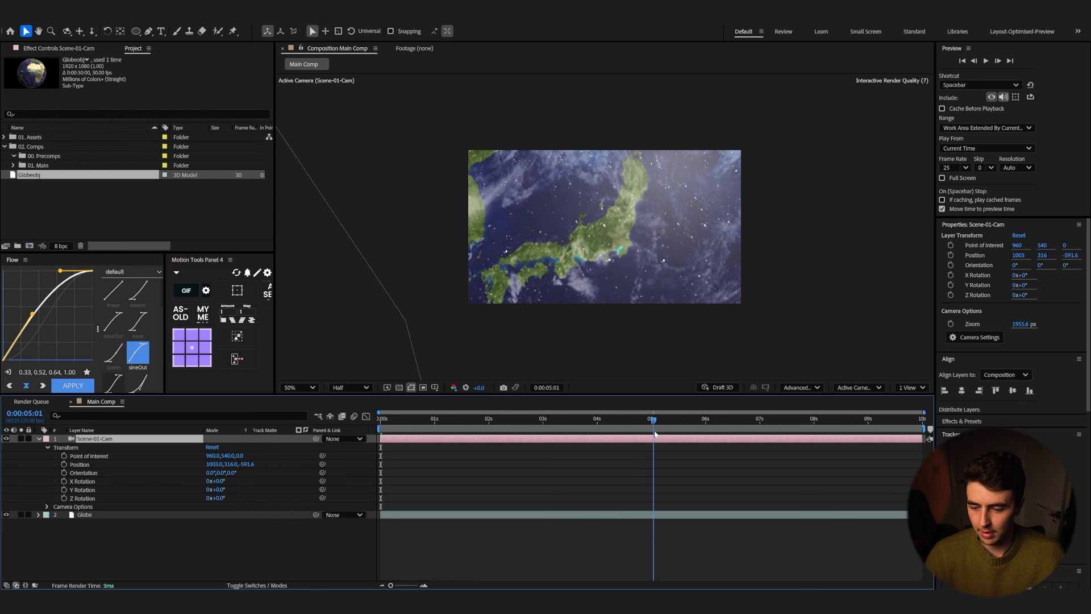
click(64, 464)
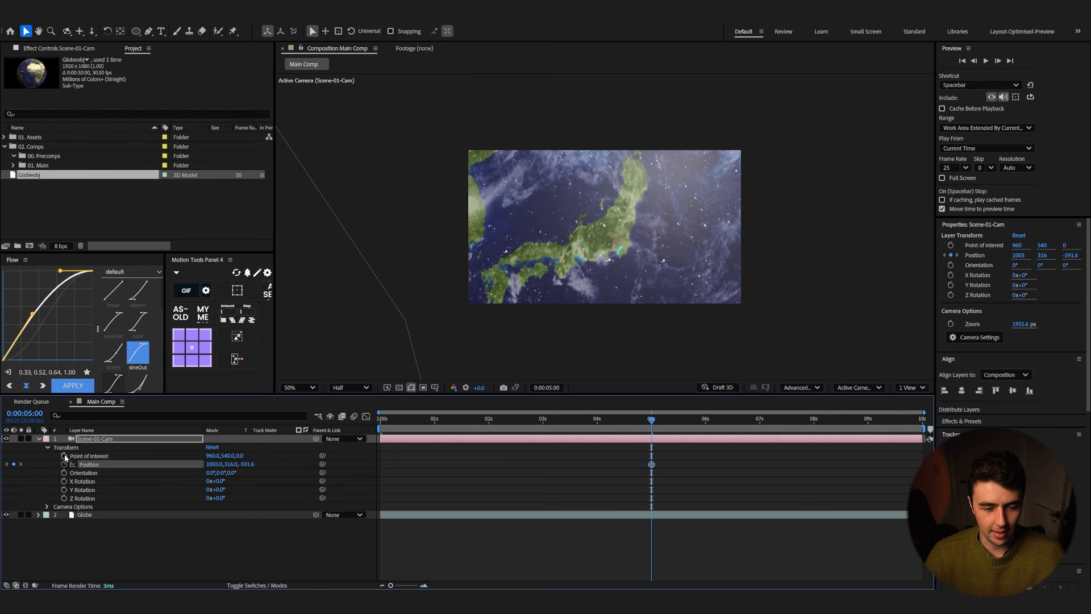
click(63, 456)
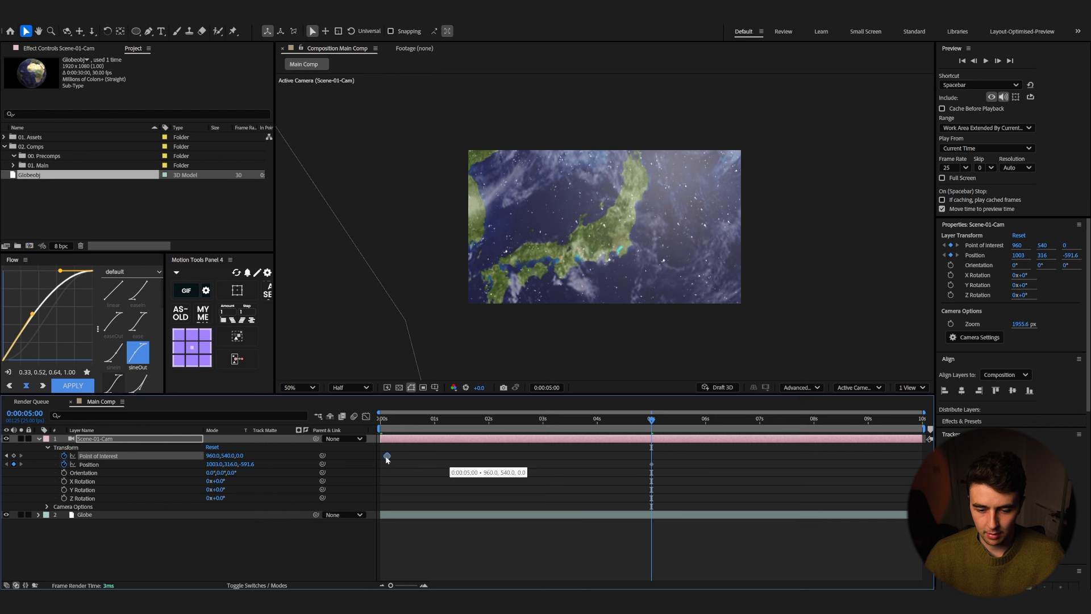
Step: At the start of the timeline, set the camera Position to about 534, 373, -1001.6 to show the whole globe
drag(381, 459, 380, 456)
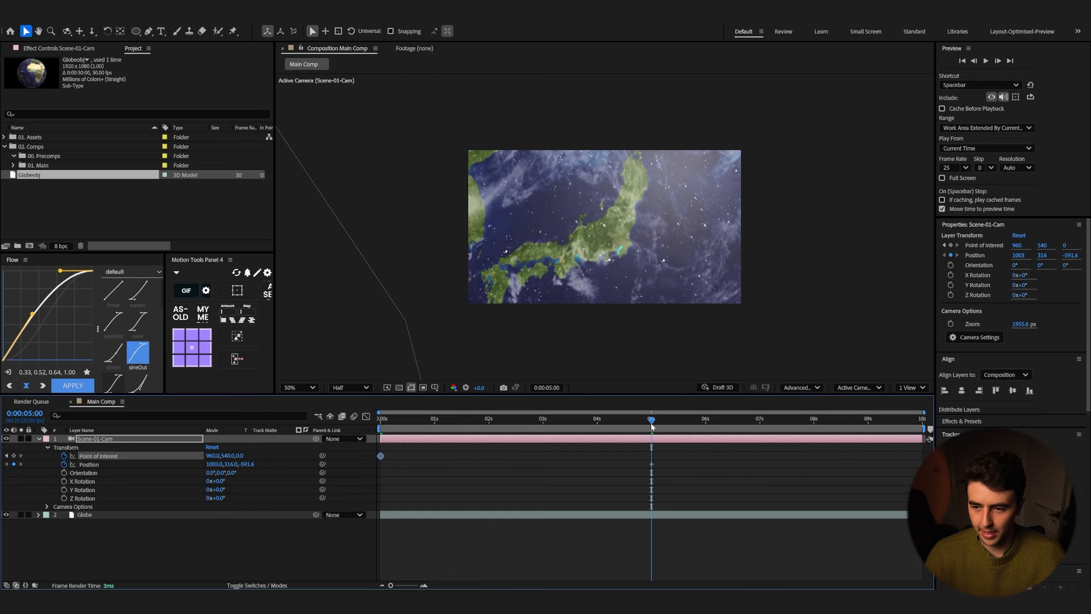
drag(652, 422, 381, 422)
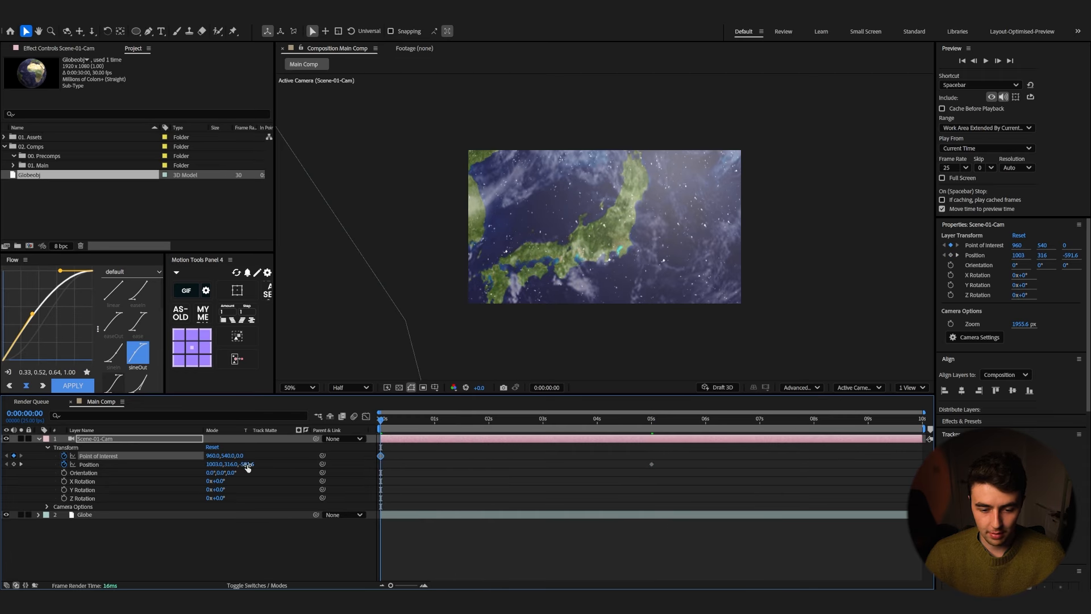
drag(247, 464, 130, 519)
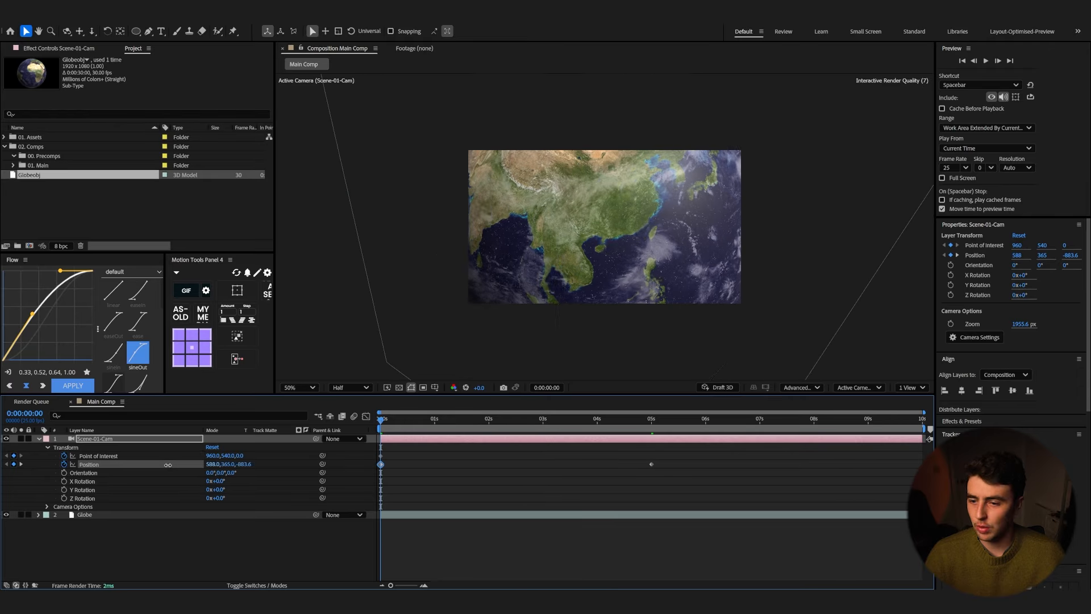
drag(168, 465, 145, 468)
drag(222, 466, 189, 466)
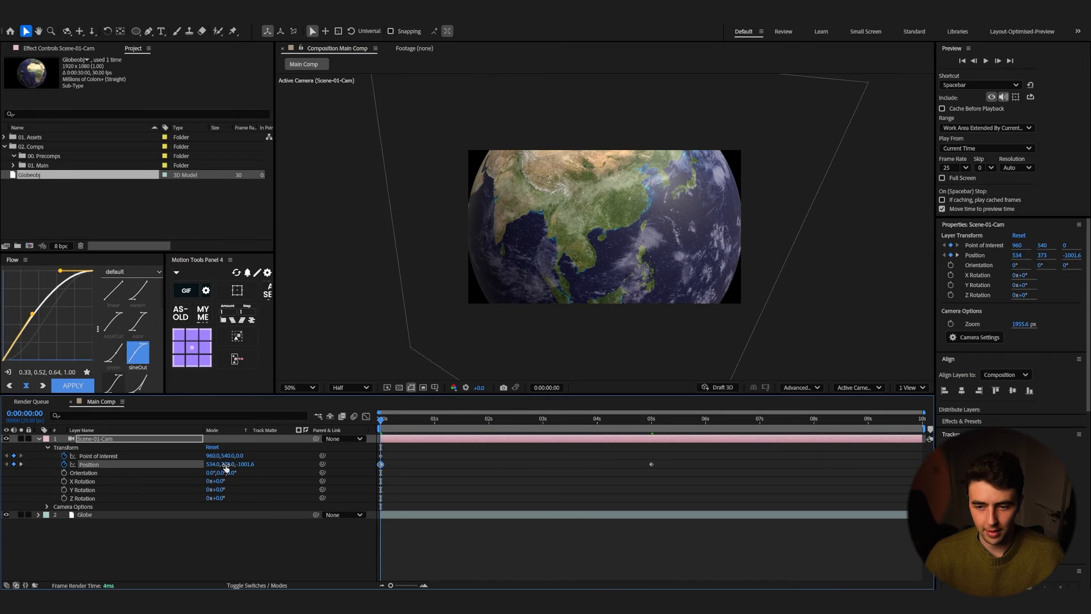
Step: Preview the camera move and adjust the camera's starting Position Y value
key(space)
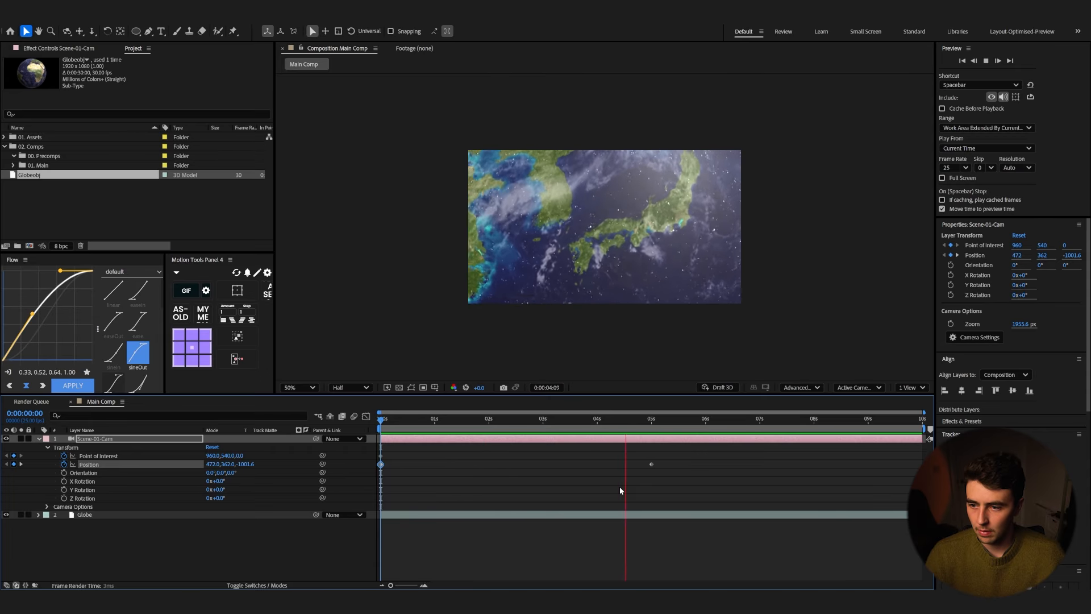
key(space)
drag(229, 465, 174, 461)
Step: Move the end Position keyframe to 0:00:06:00 and paste a copy at 0:00:05:00 to hold the framing
key(k)
drag(651, 465, 707, 469)
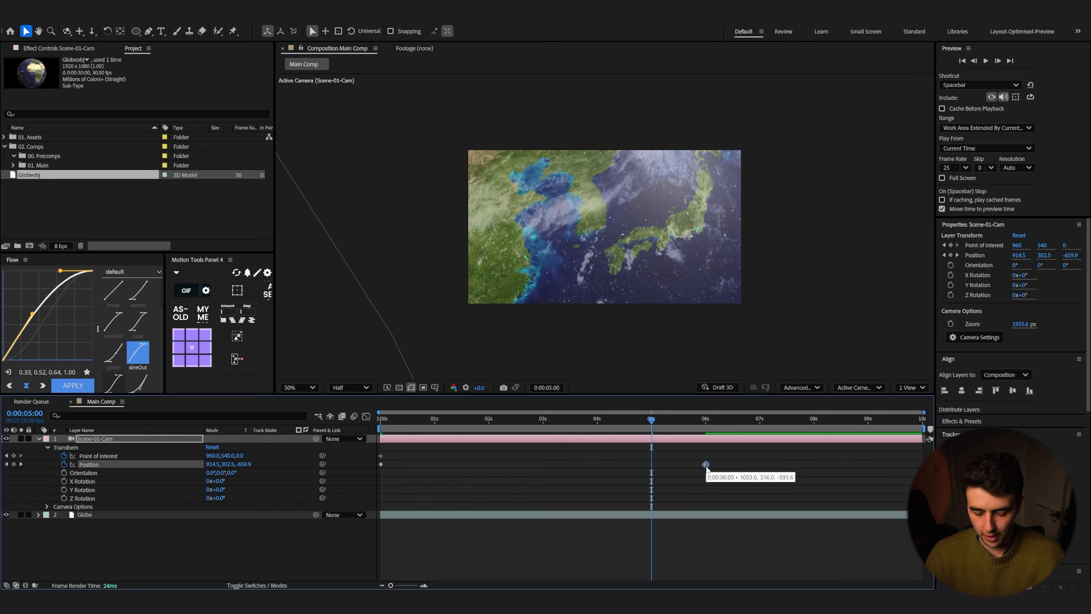
key(ctrl+c)
key(ctrl+v)
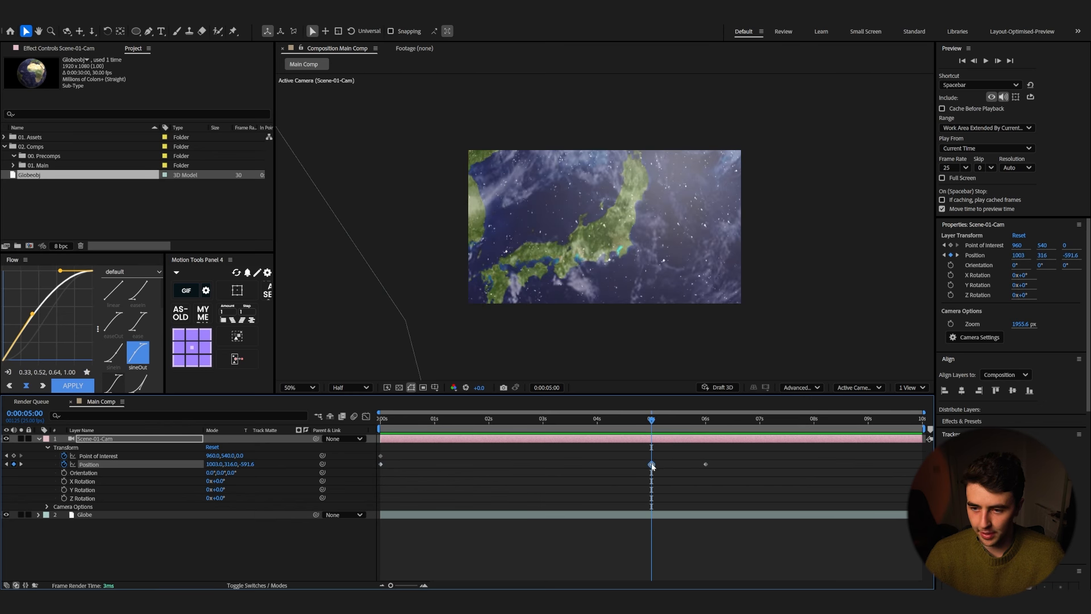
Step: Tweak the camera's Position value and preview the animation from the start
drag(246, 464, 204, 455)
key(Home)
key(space)
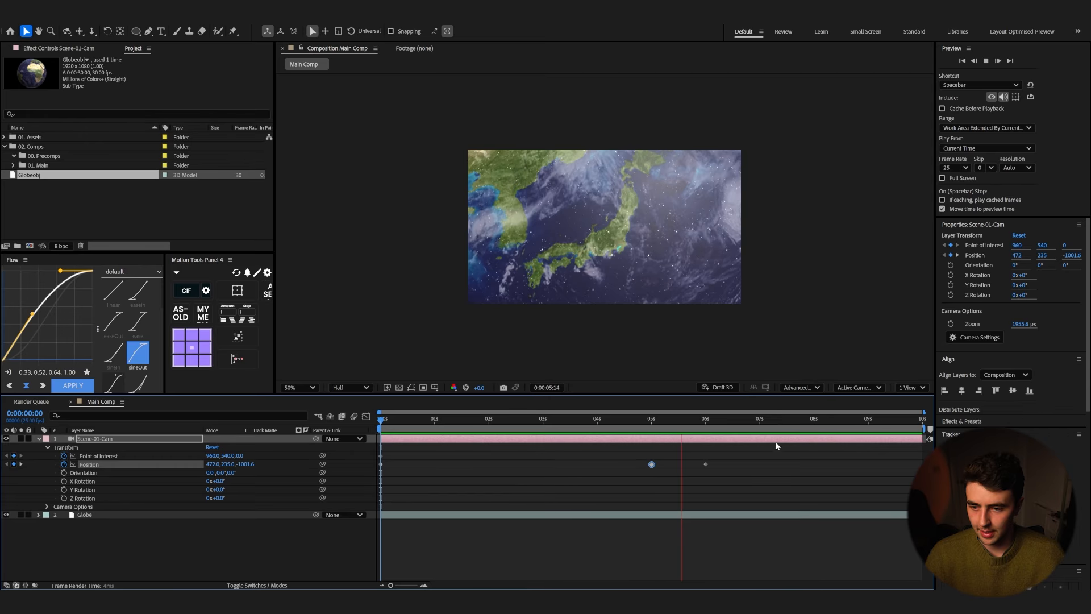
key(space)
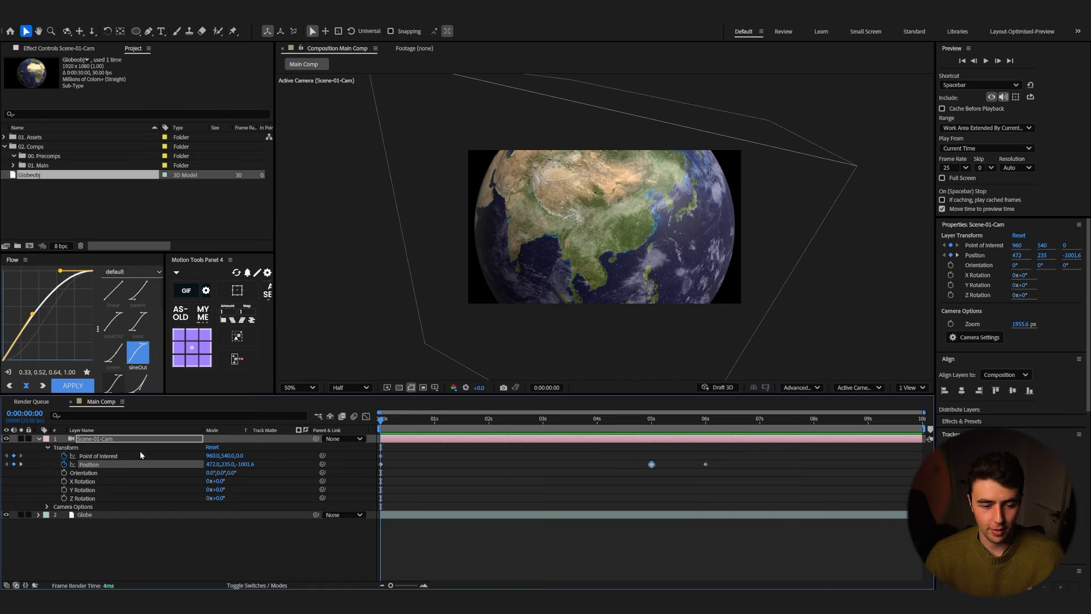
Step: Collapse the camera layer and bring the cloud image from the asset library's Clouds folder into the composition
click(38, 438)
click(114, 513)
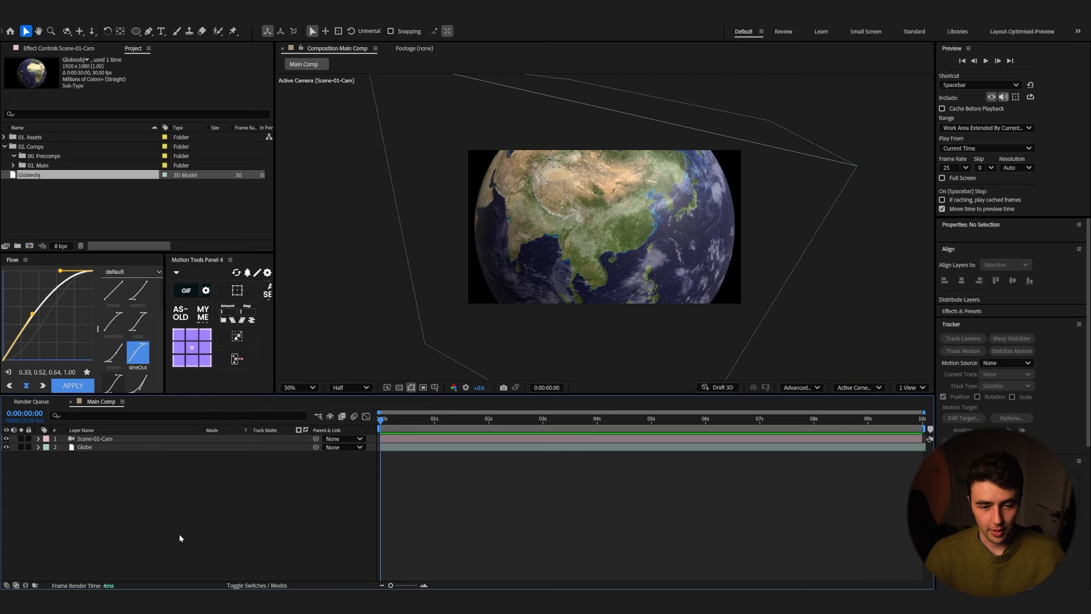
click(587, 601)
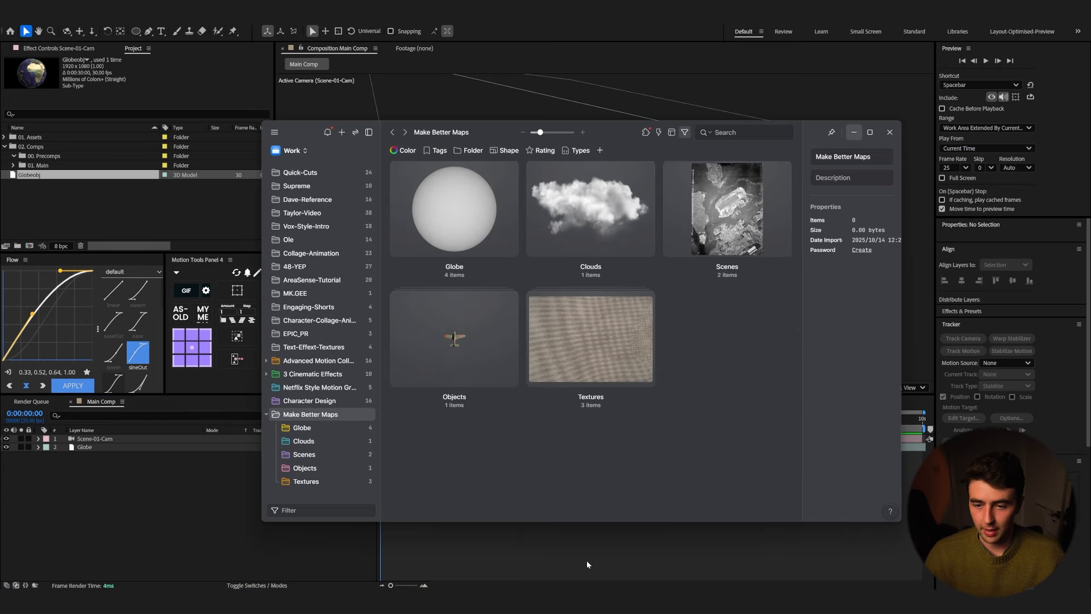
double_click(554, 226)
drag(462, 202, 121, 447)
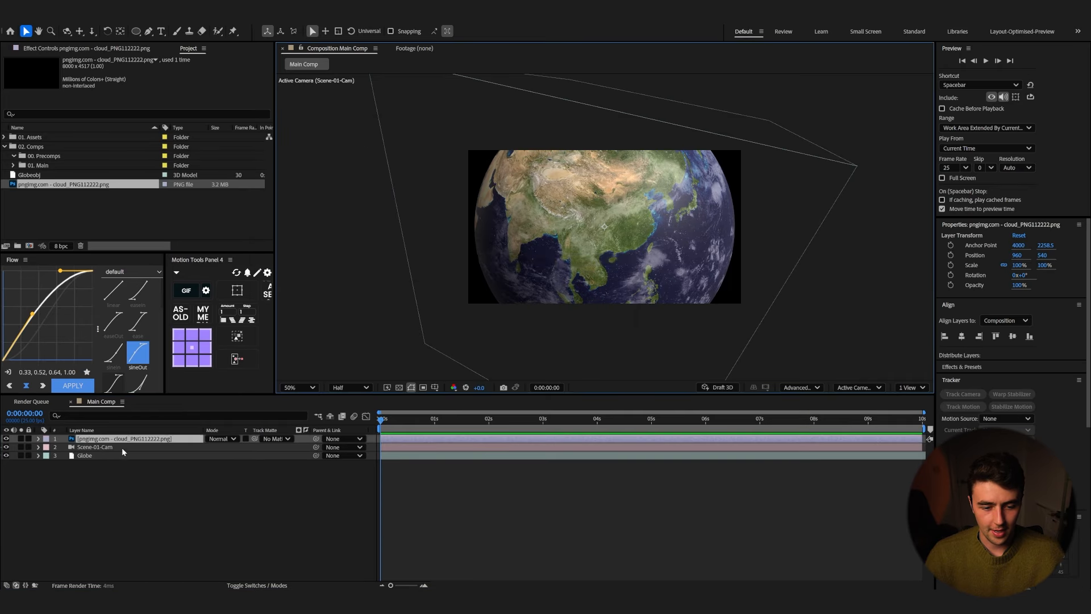
double_click(127, 440)
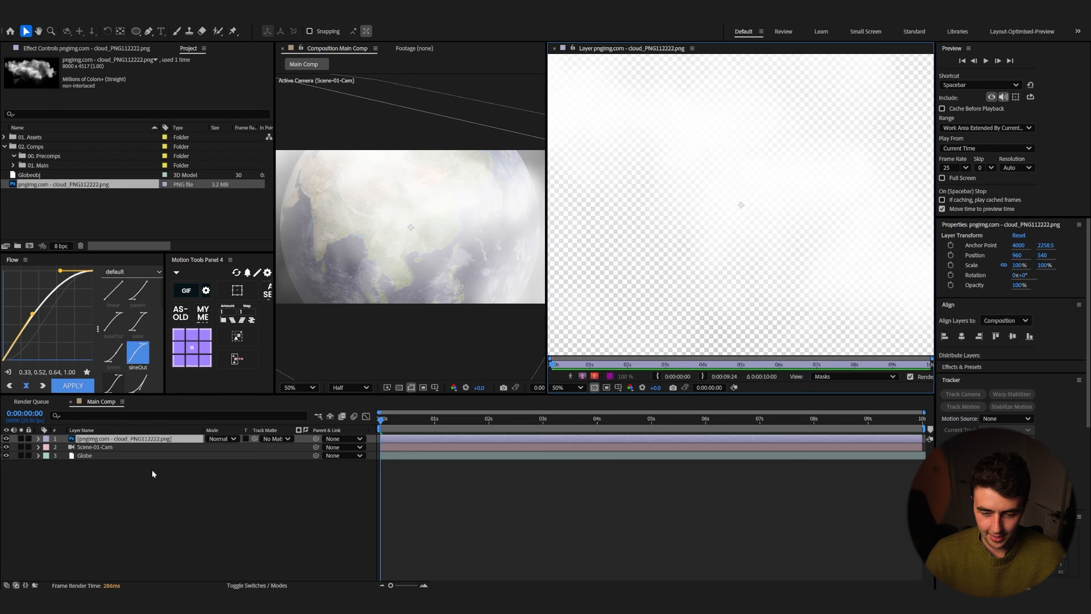
click(554, 49)
drag(469, 255, 320, 260)
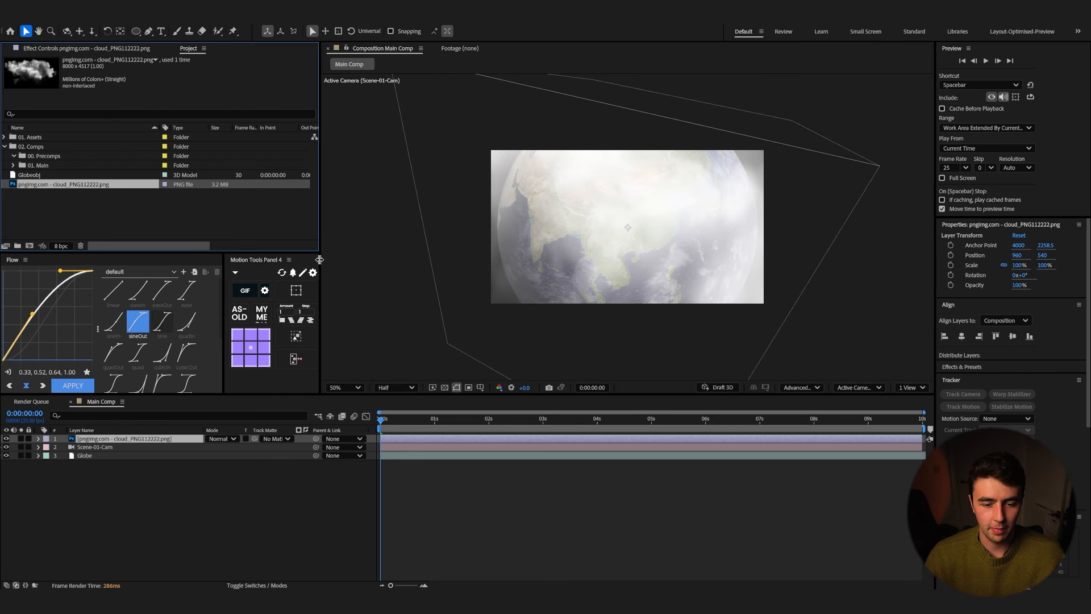
Step: Rename the cloud image layer to Cloud
click(117, 441)
key(Return)
text(C)
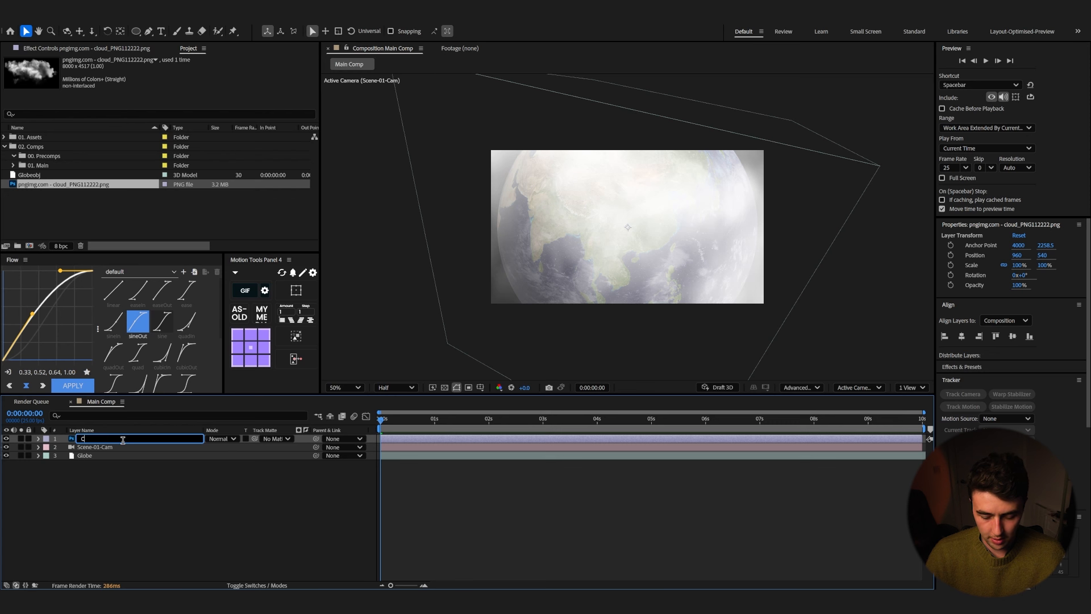
text(loud)
key(Return)
Step: Make the Cloud layer 3D and set its Z position to about -527
key(F4)
click(261, 439)
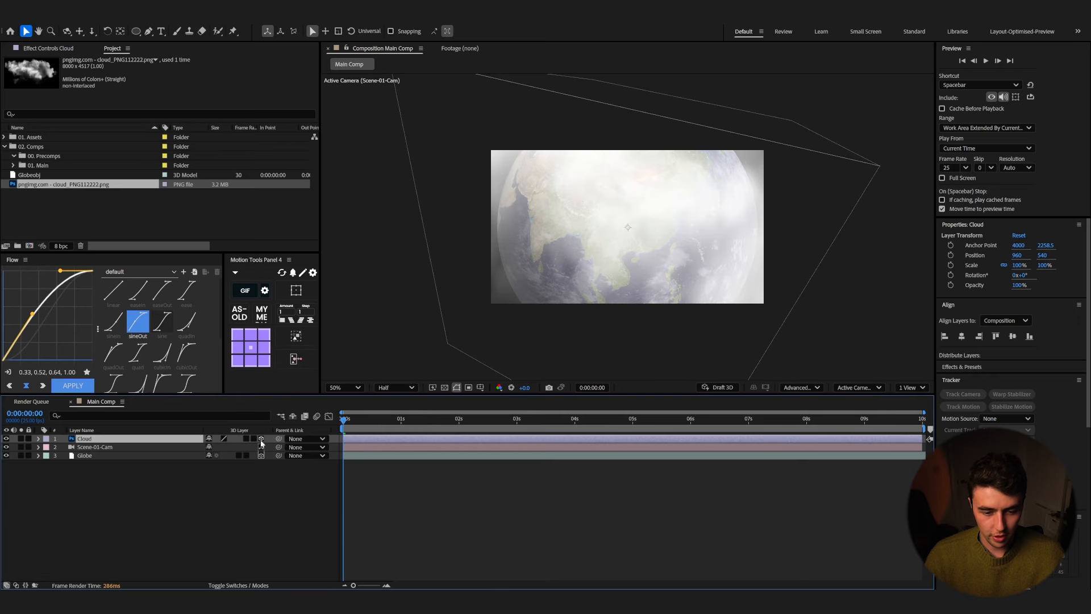
key(p)
drag(249, 449, 13, 484)
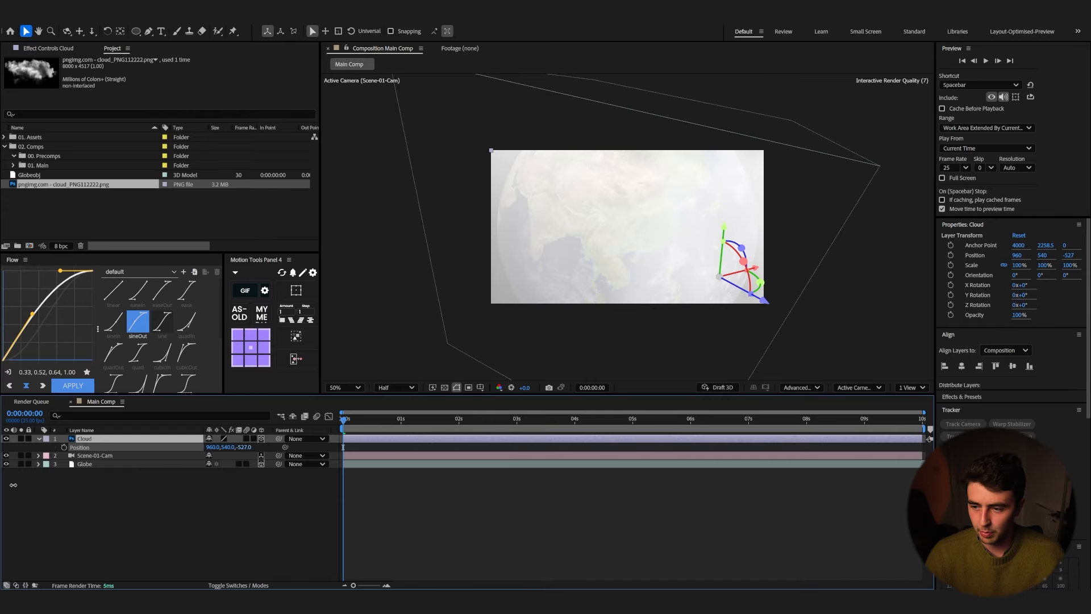
Step: Scale the Cloud layer down to 1% and place it over Japan on the globe
drag(441, 419, 623, 426)
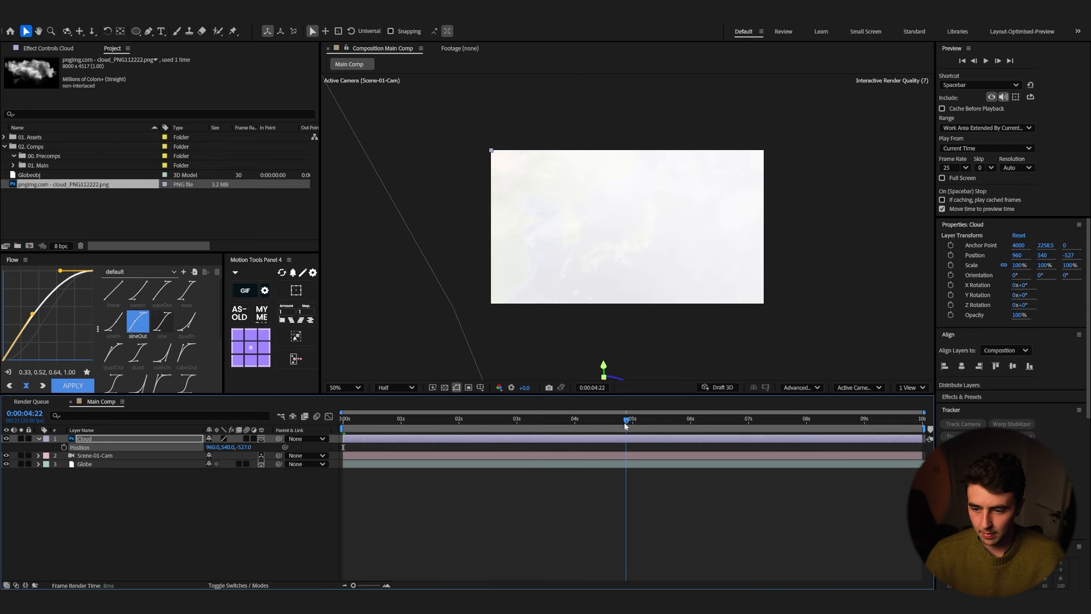
drag(608, 364, 613, 186)
key(s)
drag(245, 447, 209, 454)
drag(607, 210, 641, 261)
Step: Preview the animation with the cloud from the start
drag(623, 421, 473, 438)
key(Home)
key(space)
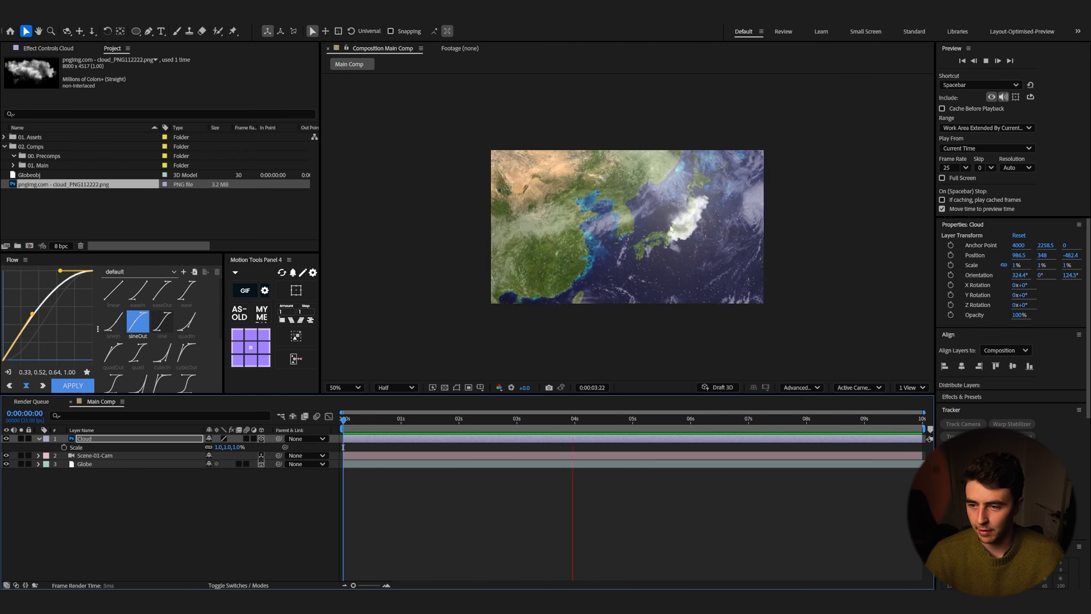
click(716, 418)
key(Home)
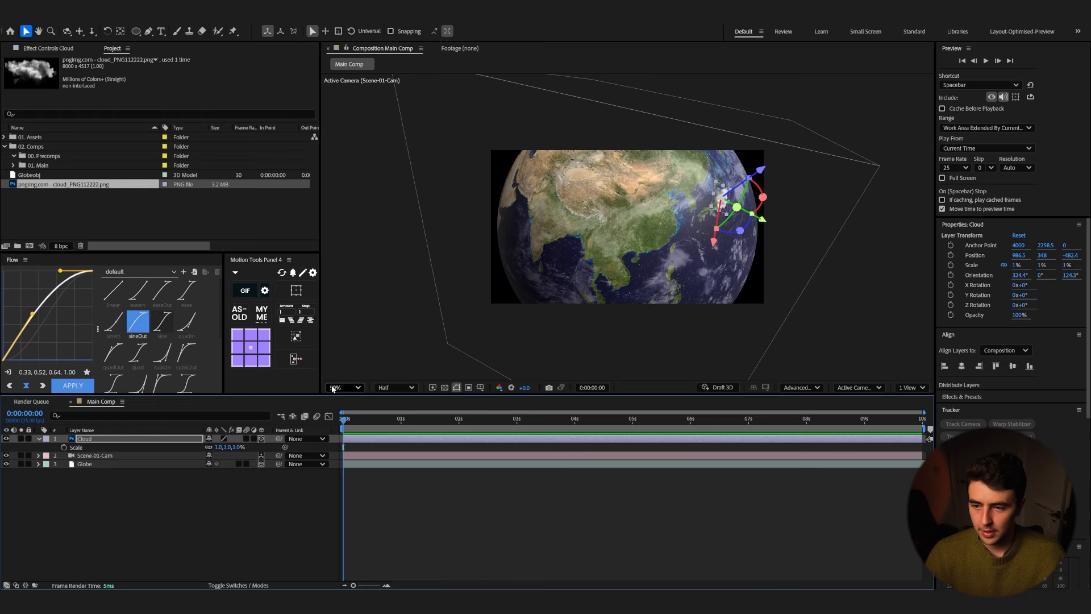
Step: Duplicate the Cloud layer, move the copy over western China, and scale it to 4%
click(115, 441)
key(ctrl+d)
drag(715, 246, 602, 199)
key(s)
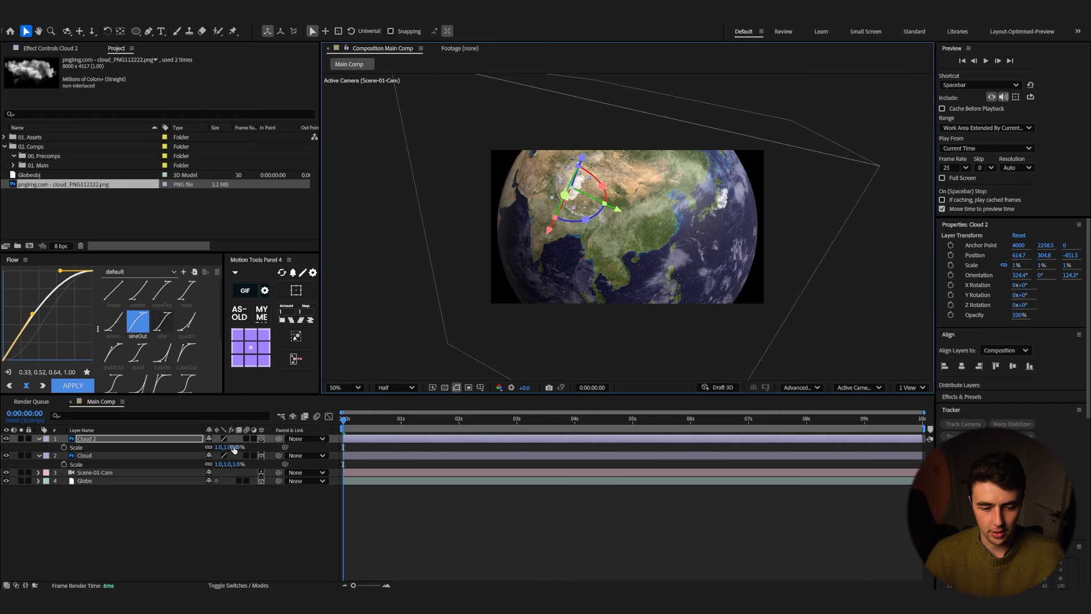
mouse_move(236, 448)
mouse_down()
mouse_move(251, 448)
mouse_move(239, 448)
mouse_up()
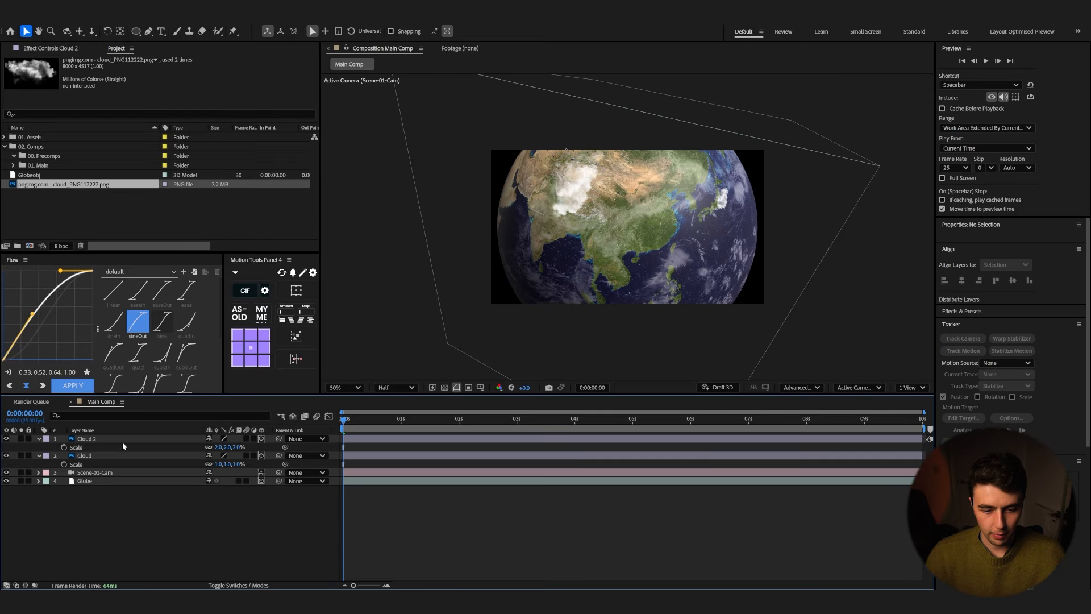
Step: Set Cloud 2's opacity to 75% and preview the animation
click(124, 441)
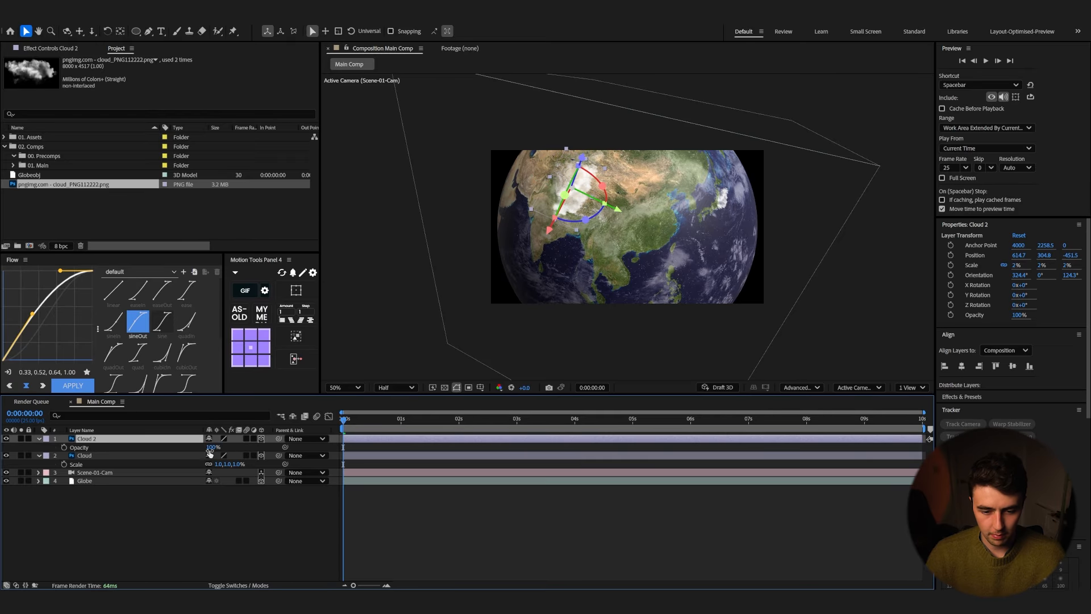
drag(210, 447, 204, 447)
key(space)
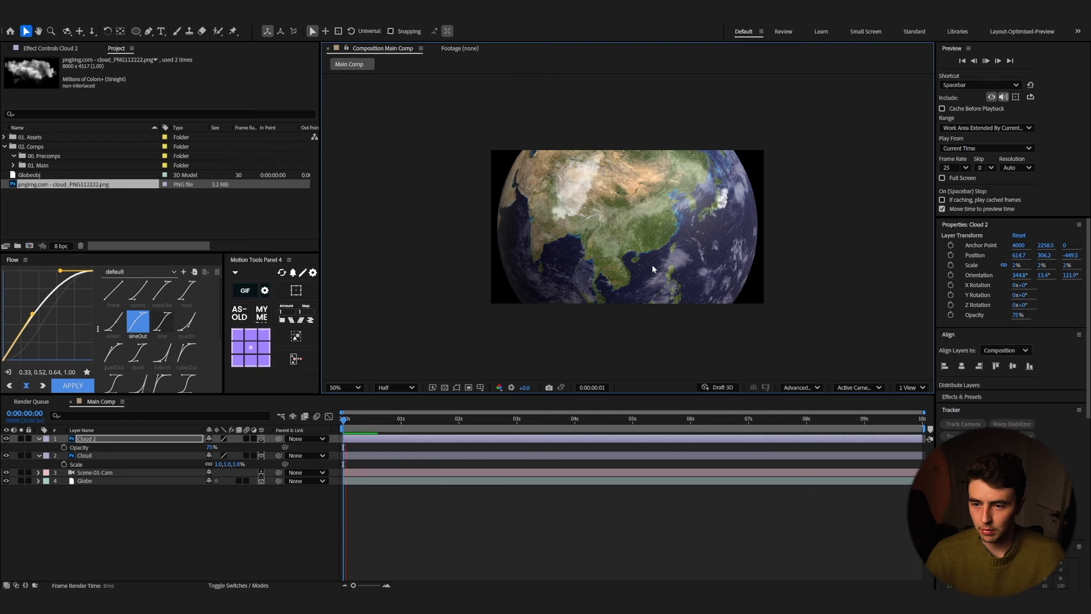
Step: Nudge Cloud 2 slightly on the globe and return to the start of the timeline
key(space)
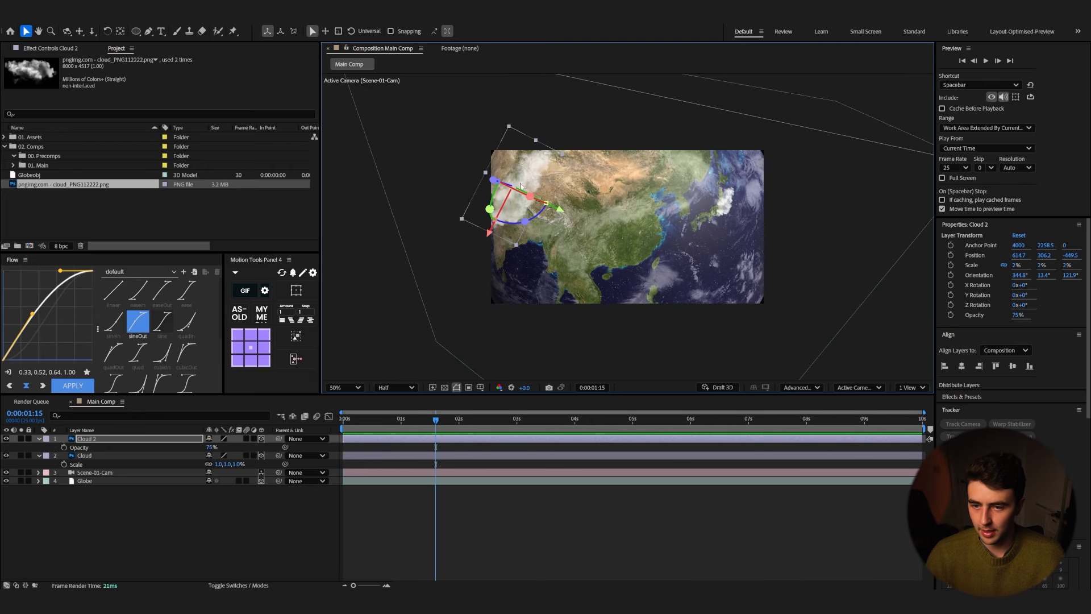
drag(494, 185, 508, 188)
key(Home)
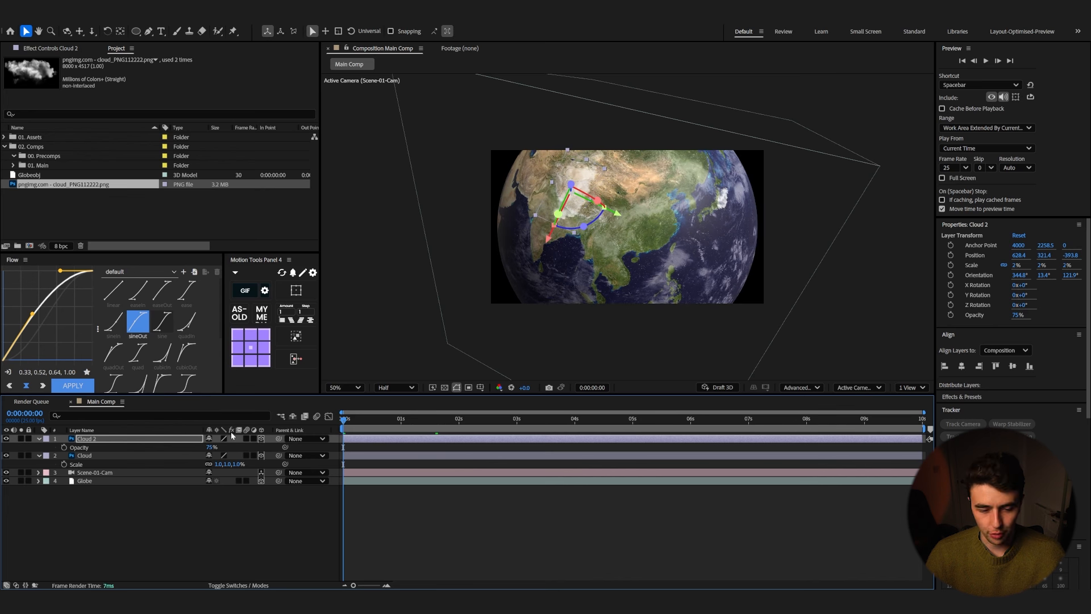
Step: Duplicate Cloud 2, move the copy further south on the globe, and preview it
key(ctrl+d)
drag(571, 214, 572, 312)
key(space)
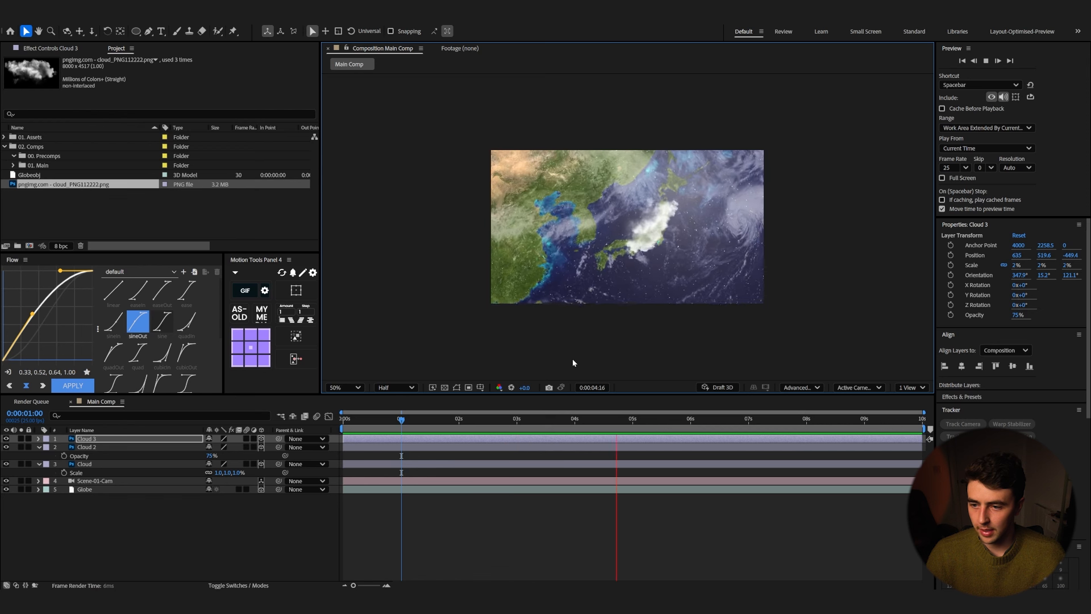
key(space)
drag(595, 422, 336, 432)
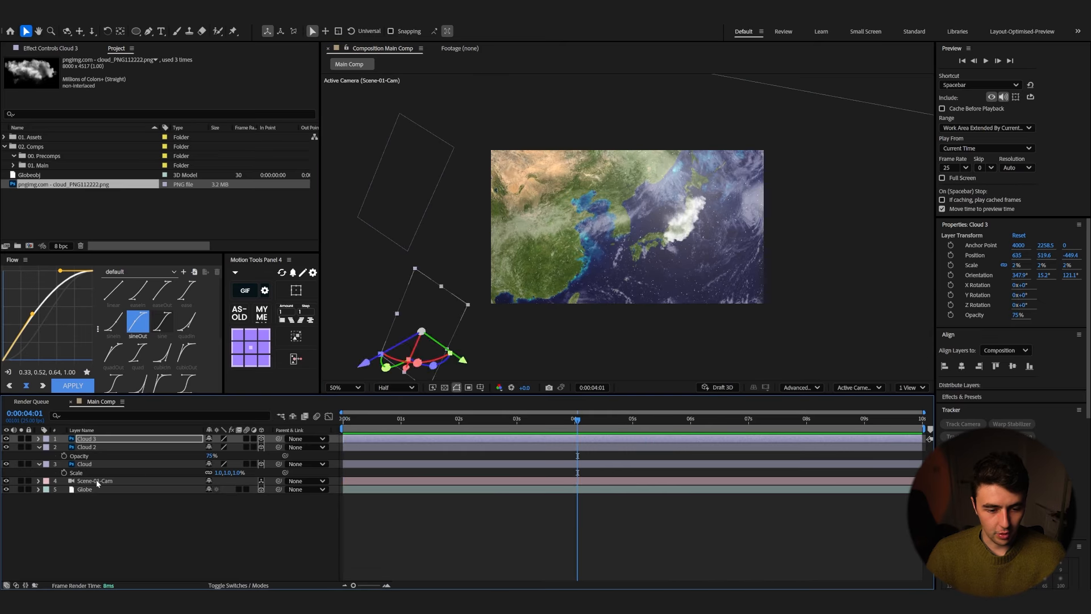
Step: Reveal the camera's keyframes, preview the move, and delete the camera's last Position keyframe
click(97, 483)
key(u)
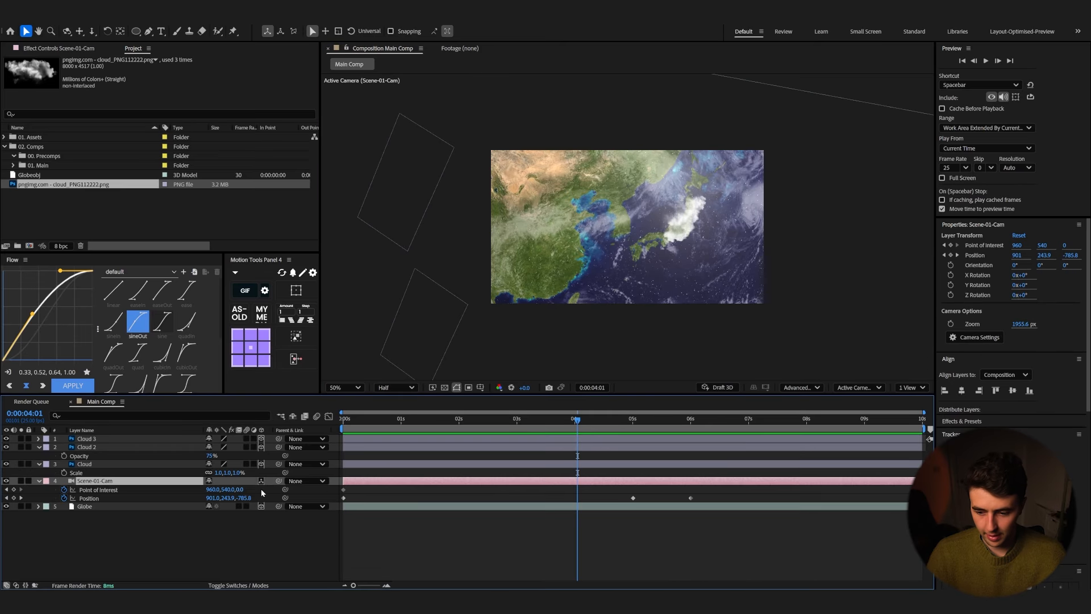
key(Home)
key(space)
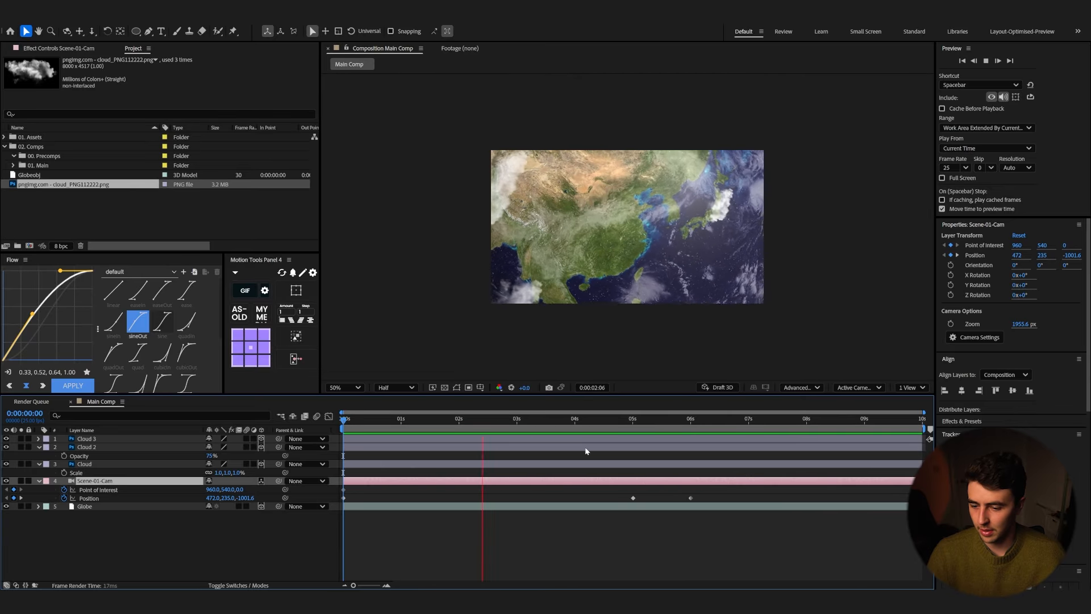
key(space)
drag(639, 419, 633, 421)
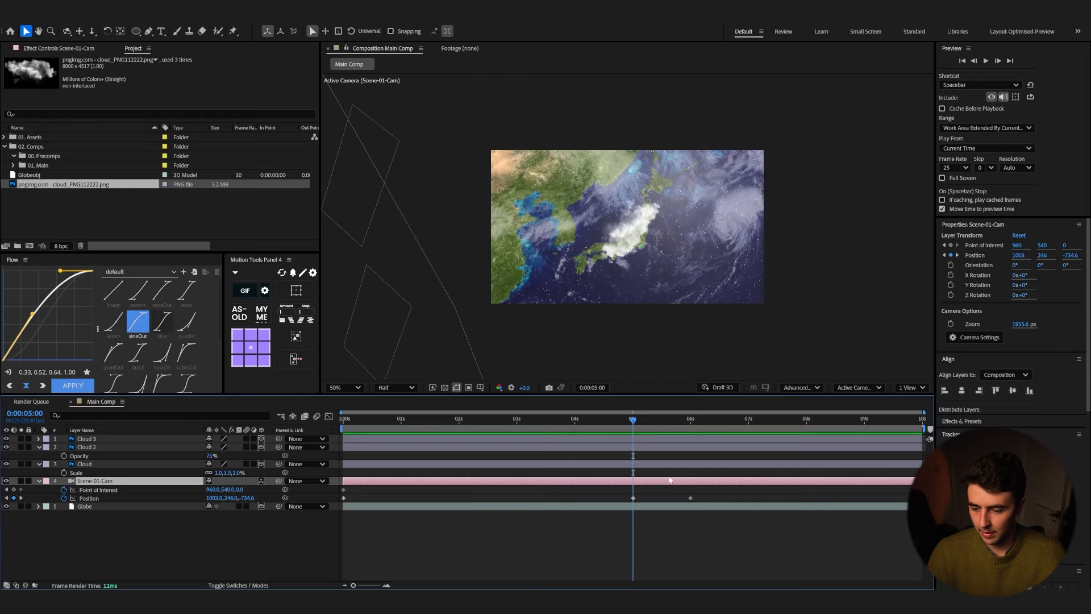
click(690, 498)
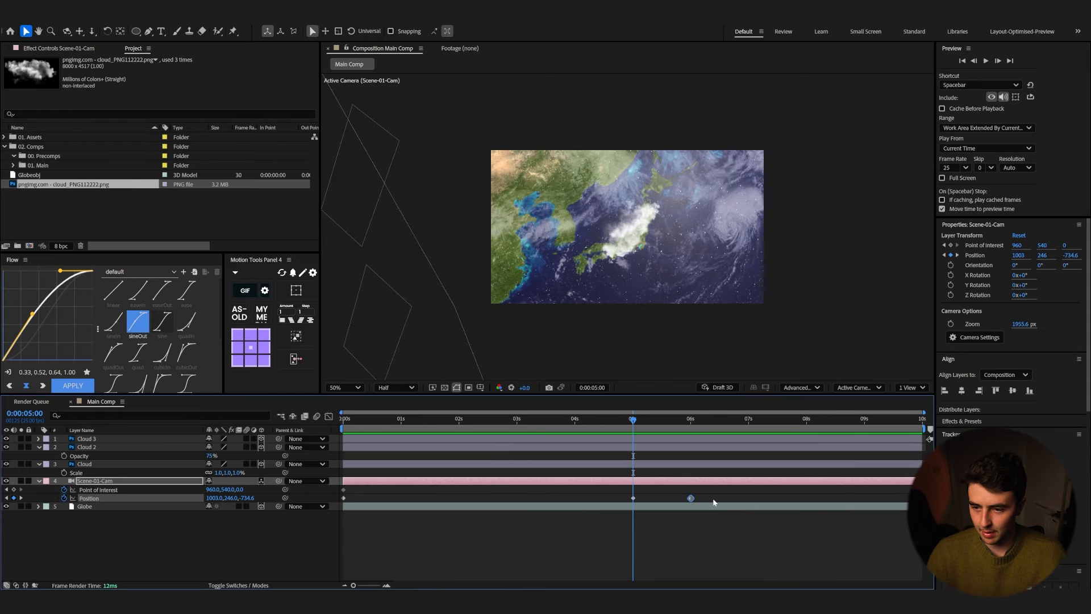
key(Delete)
Step: Apply the Flow 'ease' curve (0.33, 0.00, 0.67, 1.00) to the camera's Position keyframes
drag(671, 492, 333, 512)
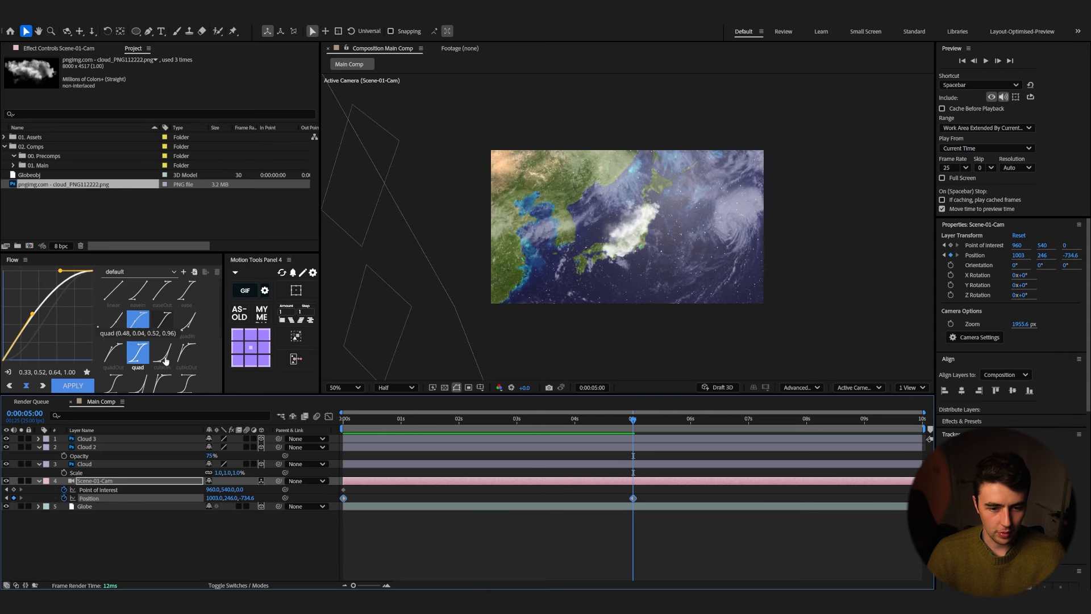
click(188, 296)
click(73, 385)
click(328, 417)
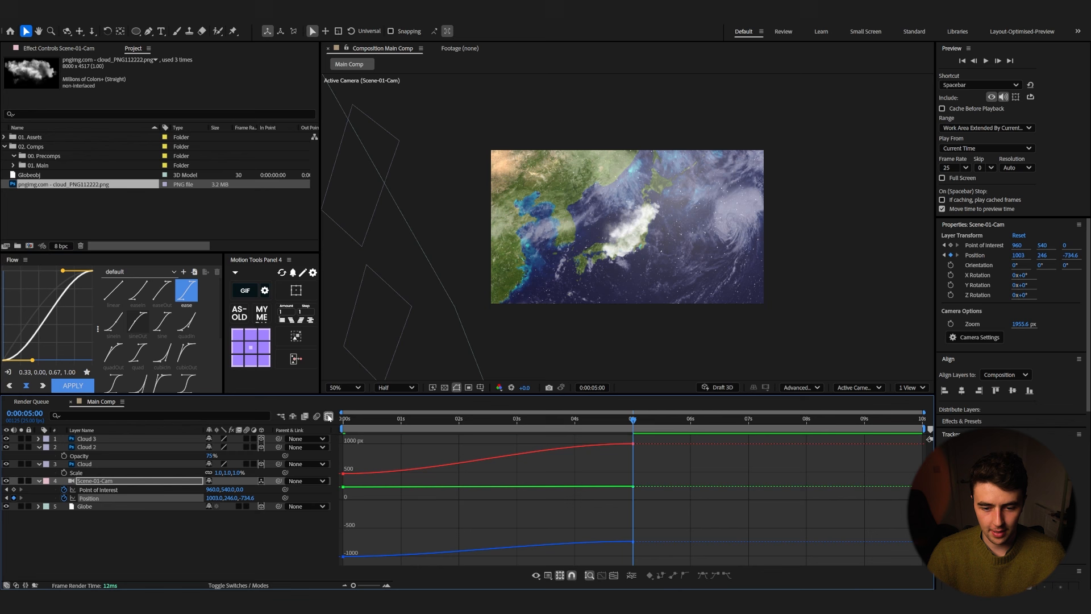
click(328, 417)
Step: Preview the eased camera move from the start
key(Home)
key(space)
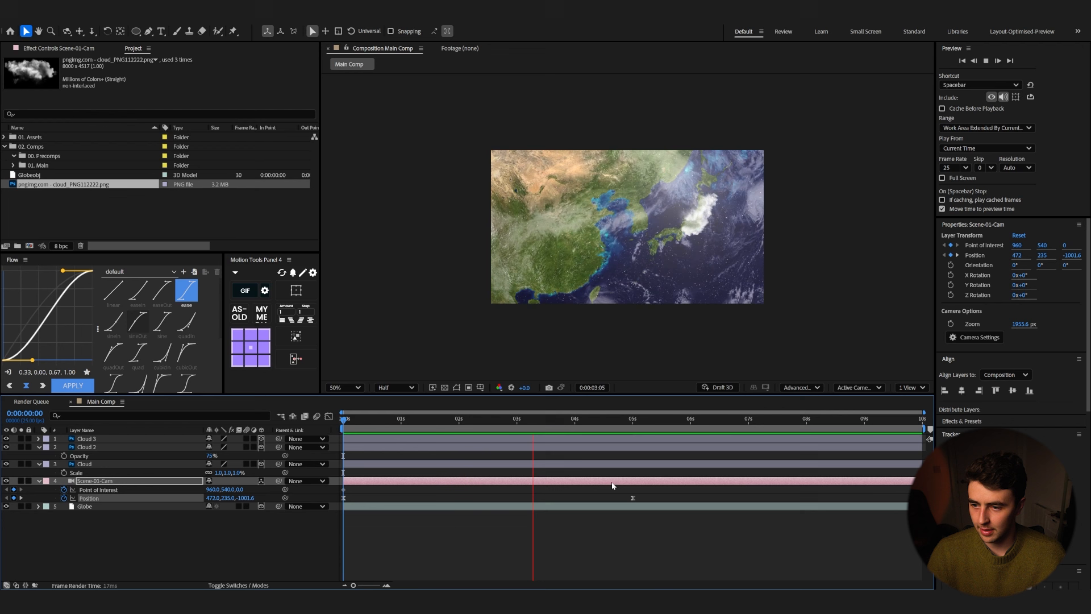
drag(644, 421, 365, 453)
key(space)
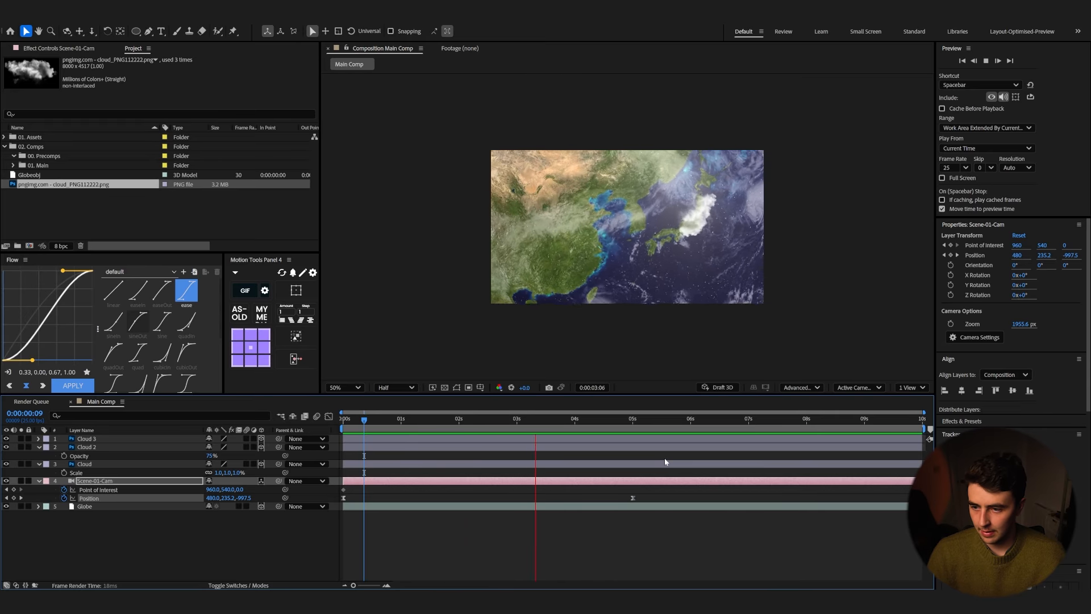
key(space)
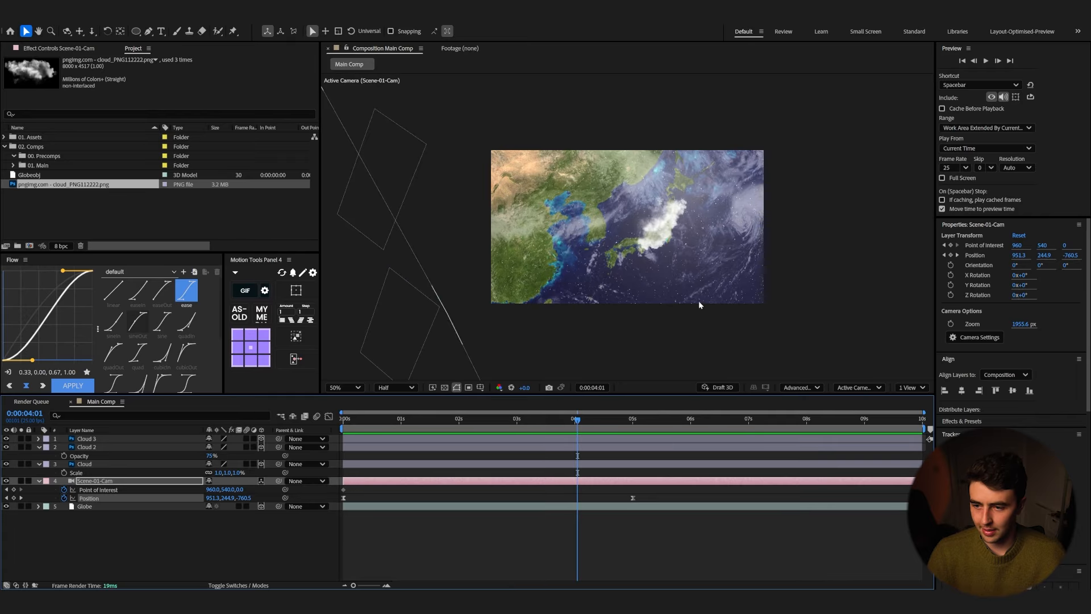
Step: Expand the camera's Camera Options and set a Zoom keyframe at about 4 seconds
click(150, 482)
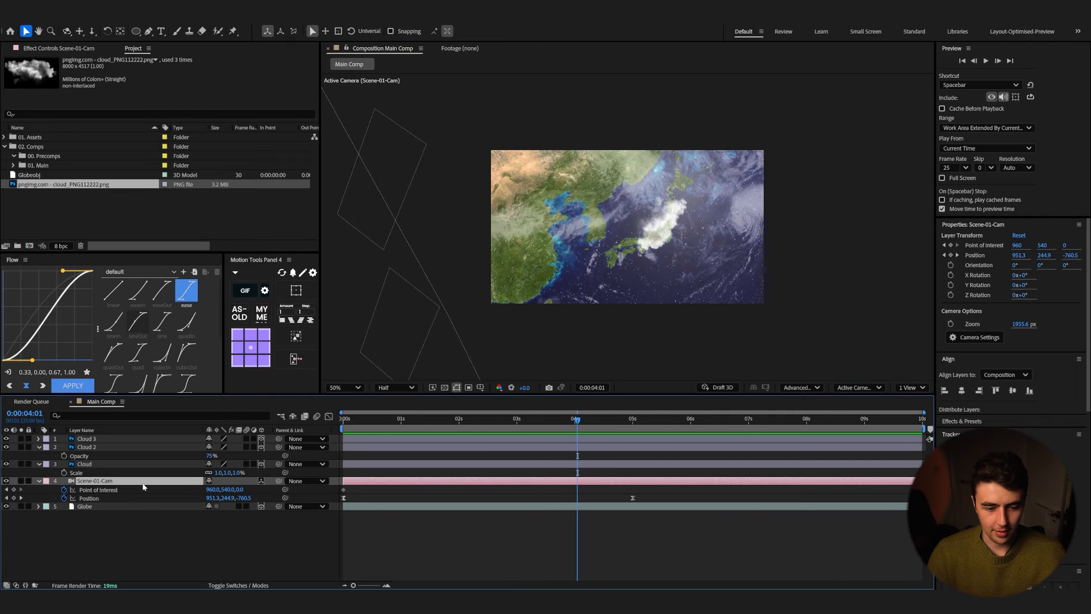
click(40, 481)
click(48, 490)
click(46, 551)
click(64, 557)
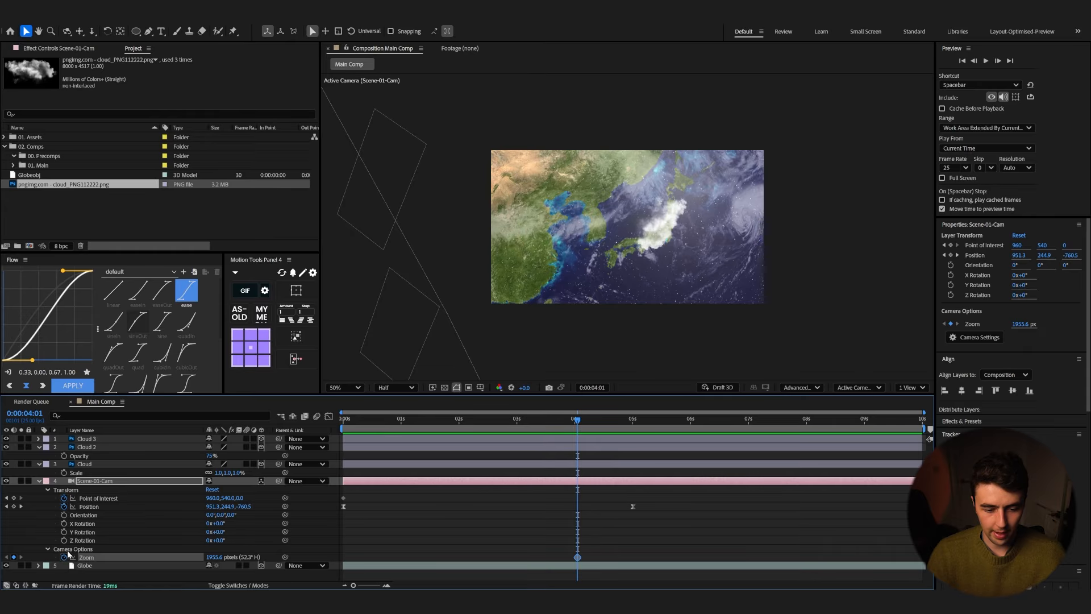
Step: At about 5 seconds 18 frames, raise the camera Zoom to push in close on the clouds
drag(602, 420, 659, 437)
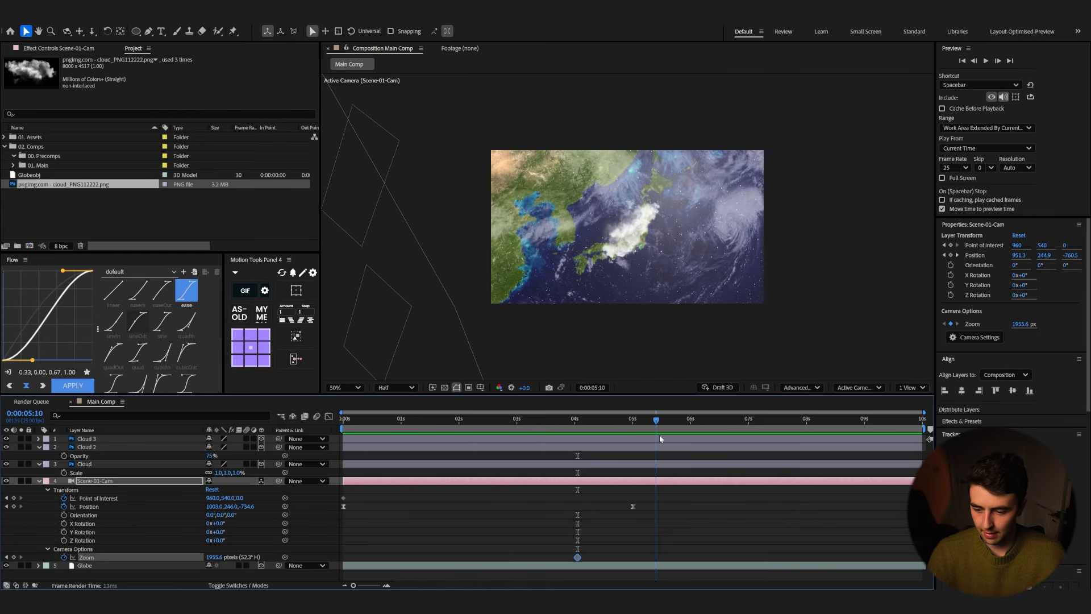
drag(212, 558, 696, 454)
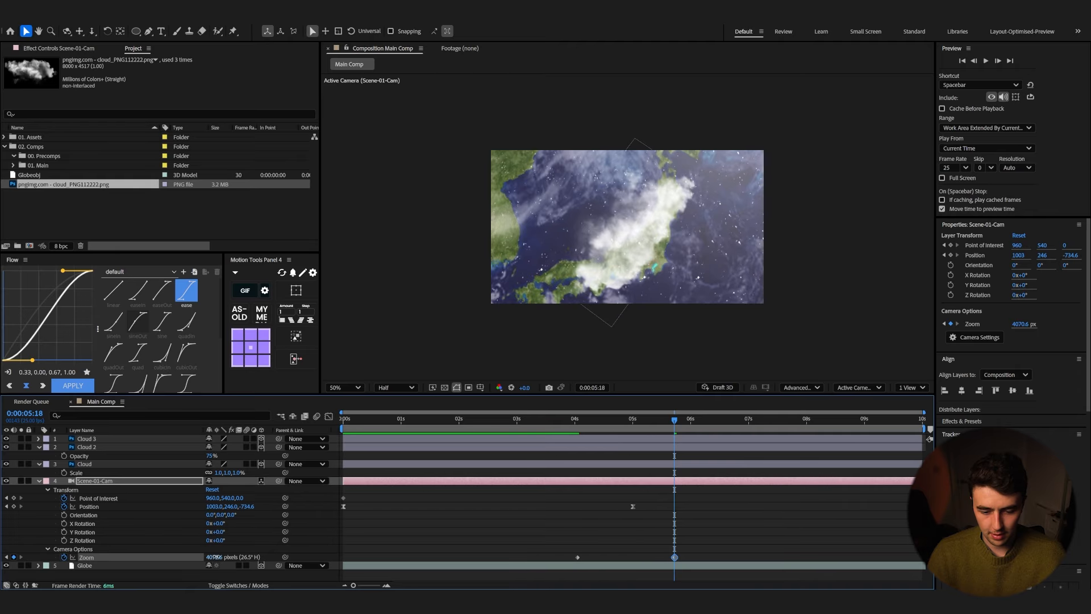
drag(214, 557, 307, 546)
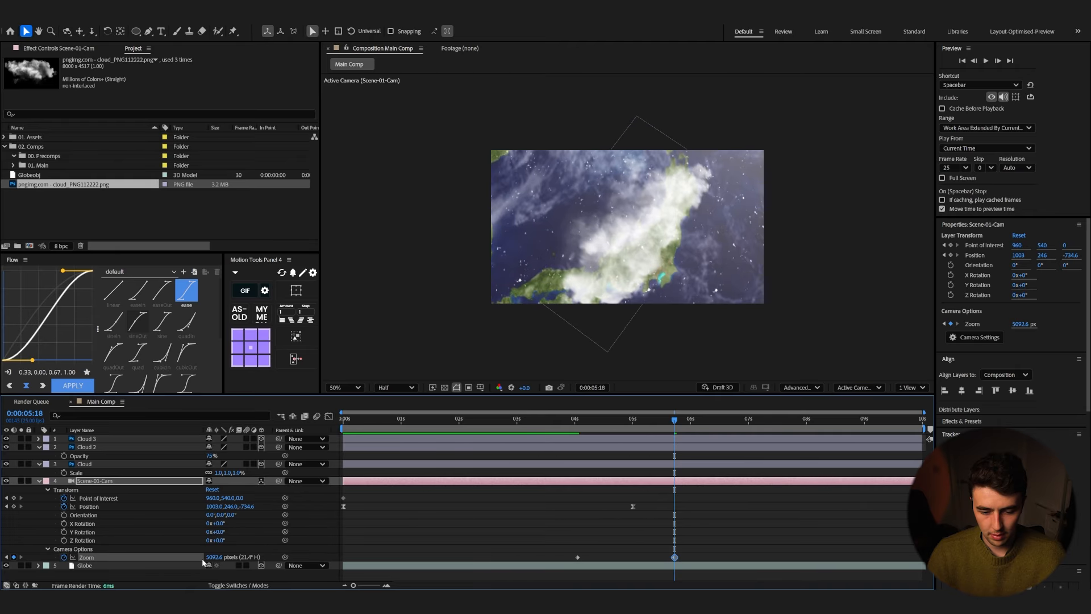
drag(209, 556, 484, 549)
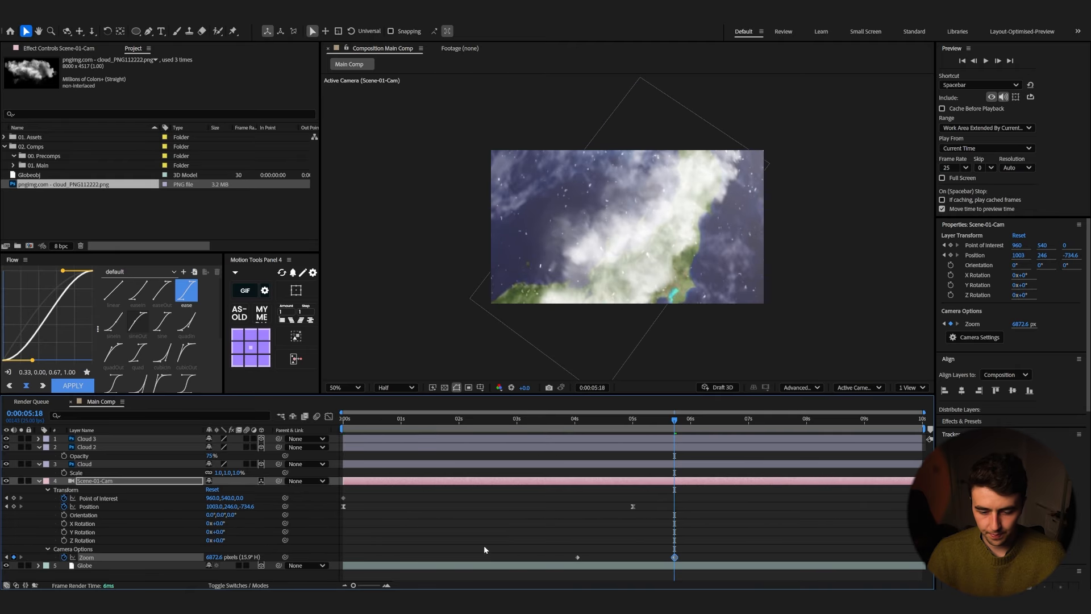
drag(215, 558, 1089, 535)
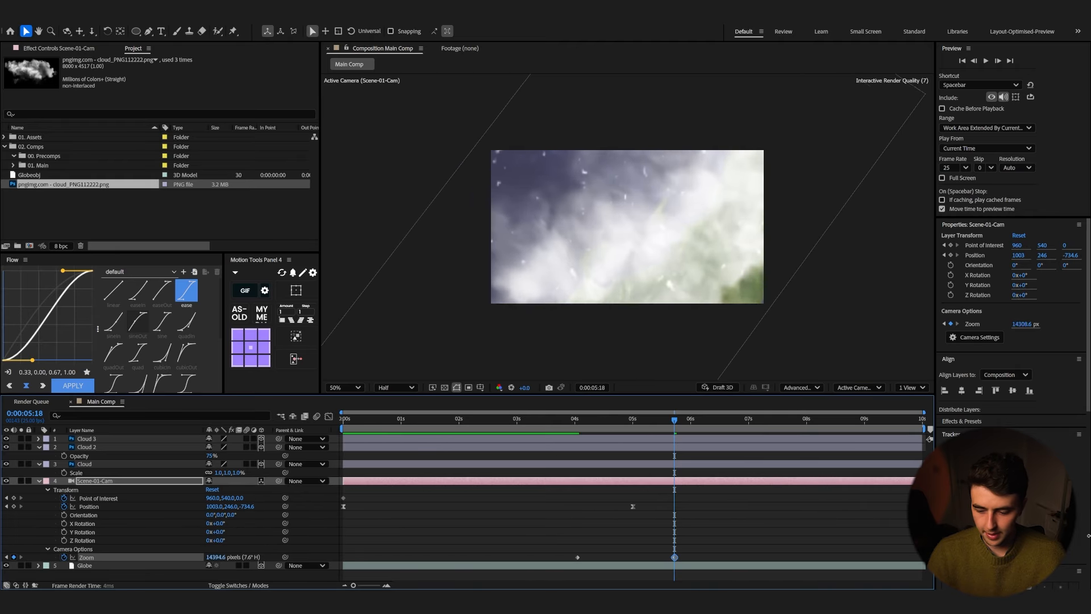
Step: Apply the Flow ease curve to both Zoom keyframes and preview the push-in
click(571, 419)
drag(571, 535, 763, 571)
click(79, 386)
key(space)
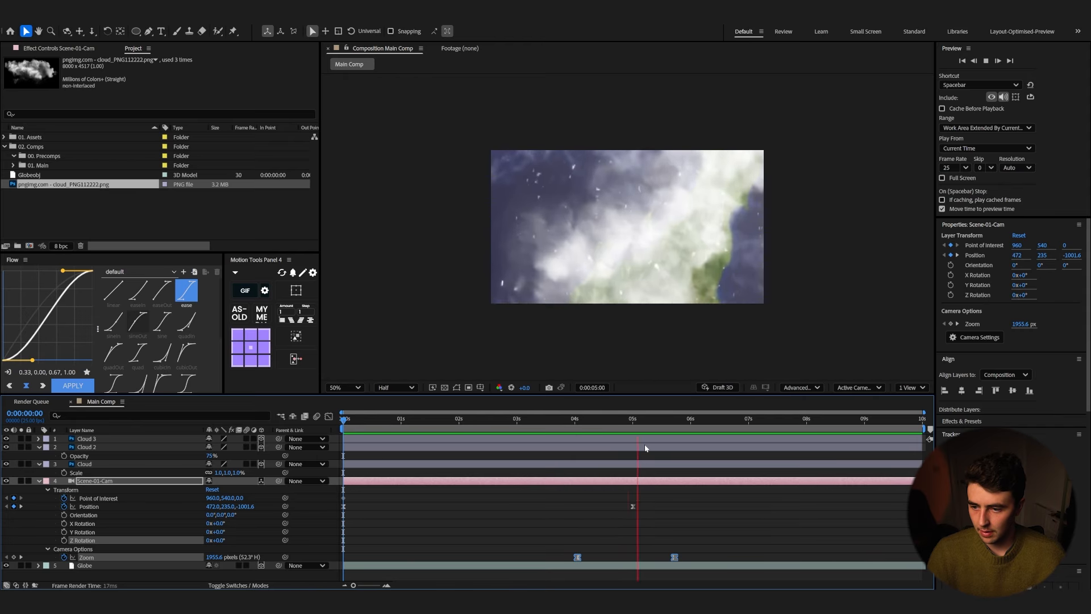
Step: Shift the first Zoom keyframe slightly earlier and preview the result
click(613, 420)
click(588, 533)
drag(578, 558, 564, 558)
click(557, 419)
key(space)
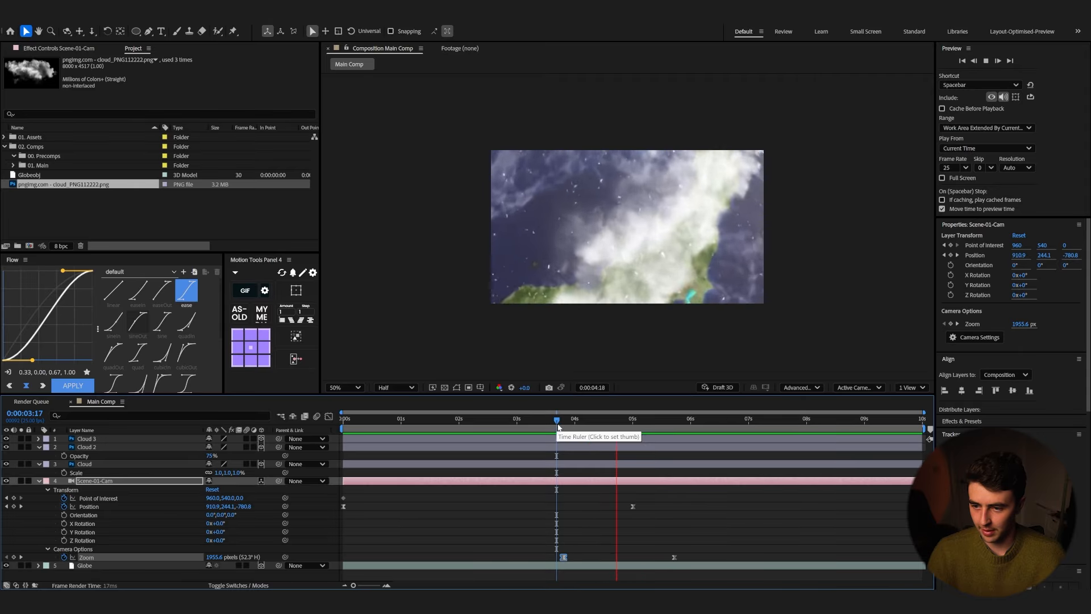
key(space)
Step: Set the Cloud layer's label colour to Blue
drag(626, 419, 603, 427)
click(108, 454)
click(103, 465)
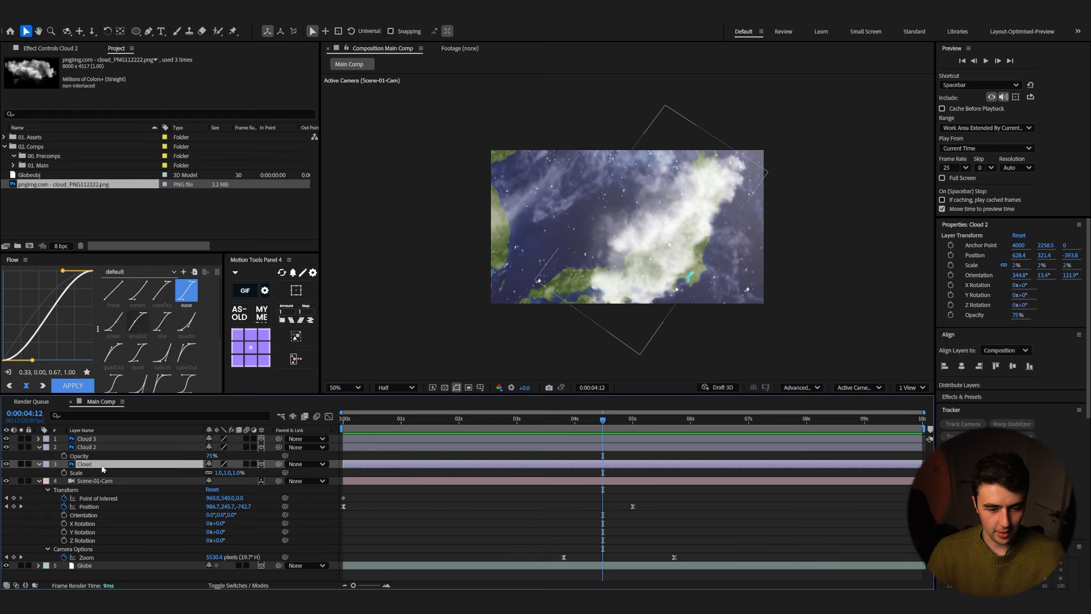
click(46, 464)
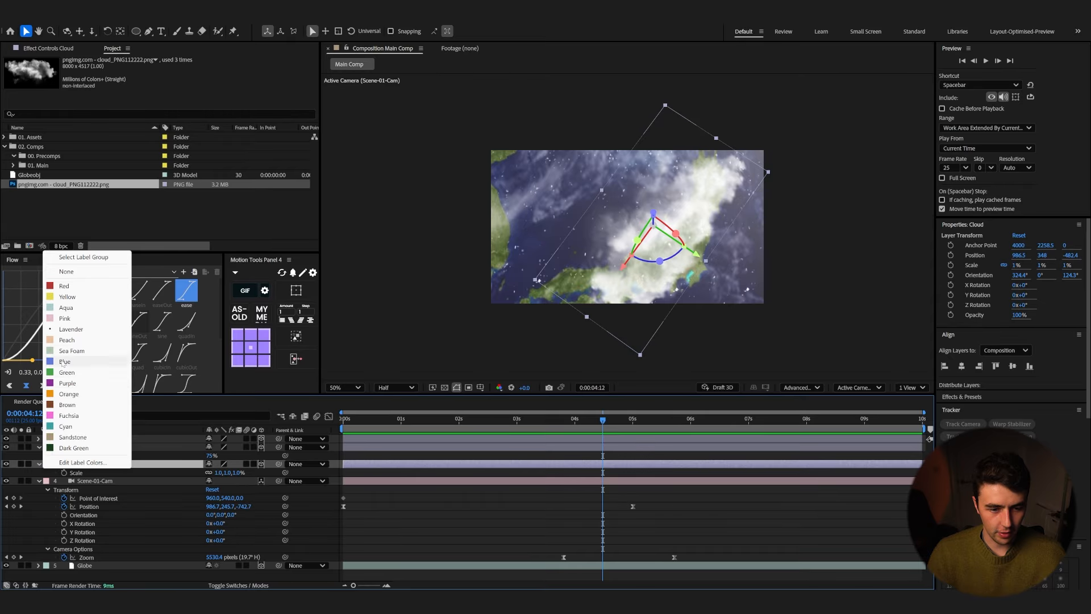
click(85, 364)
Step: Duplicate the Cloud layer, move the copy upward, and set its scale to 0.5%
key(ctrl+d)
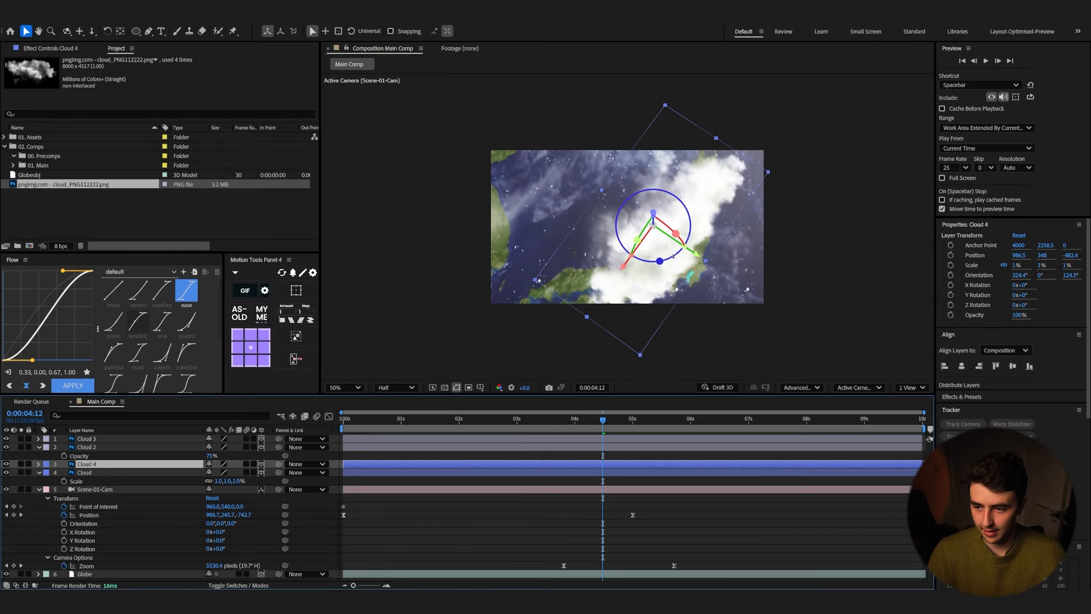
drag(701, 257, 626, 165)
key(s)
click(237, 473)
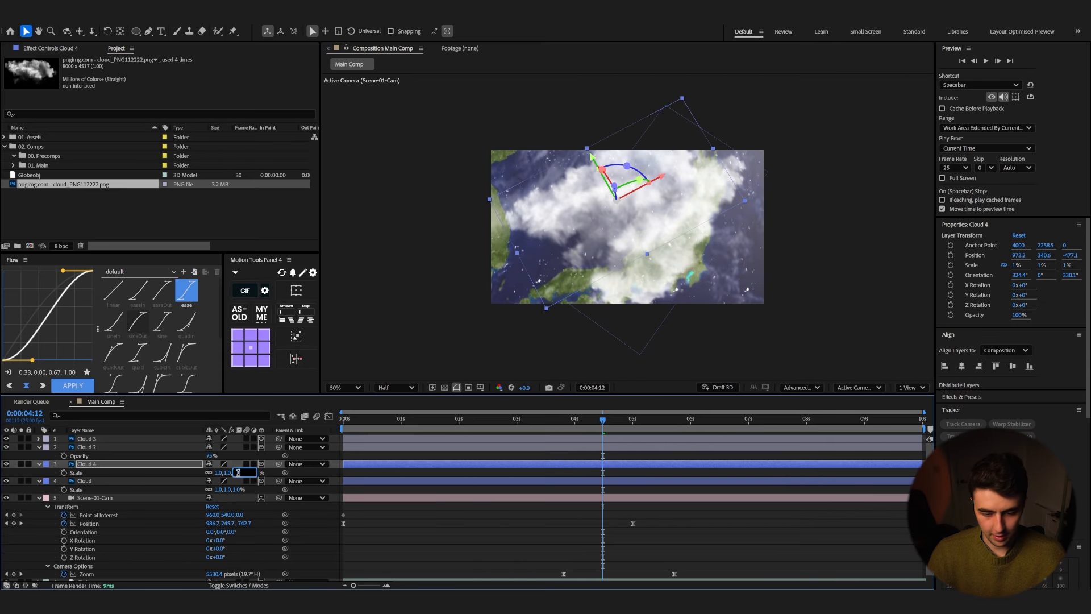
click(542, 525)
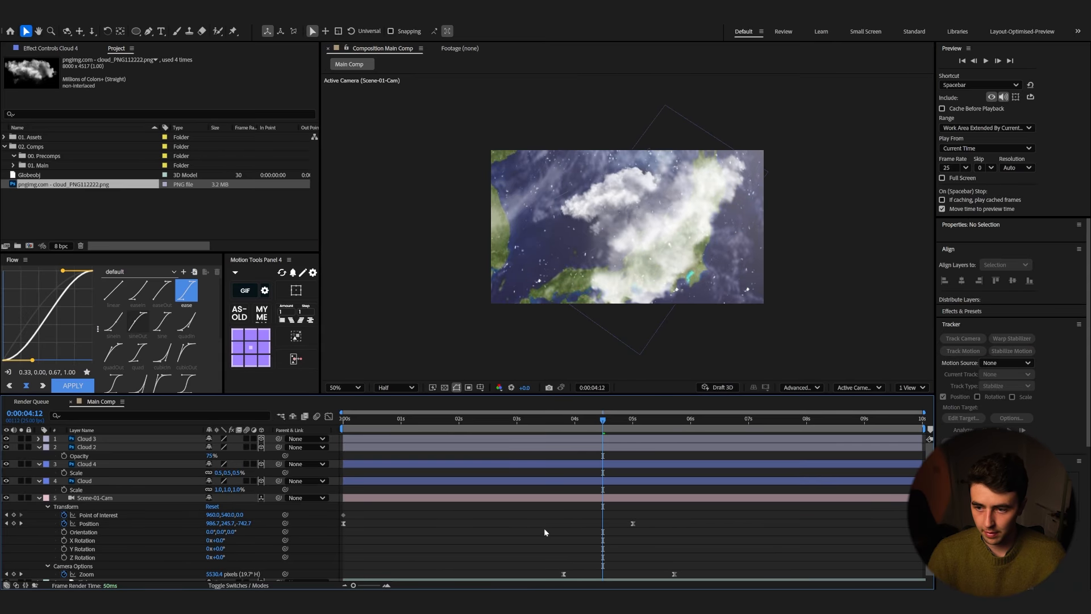
drag(616, 200, 605, 243)
key(space)
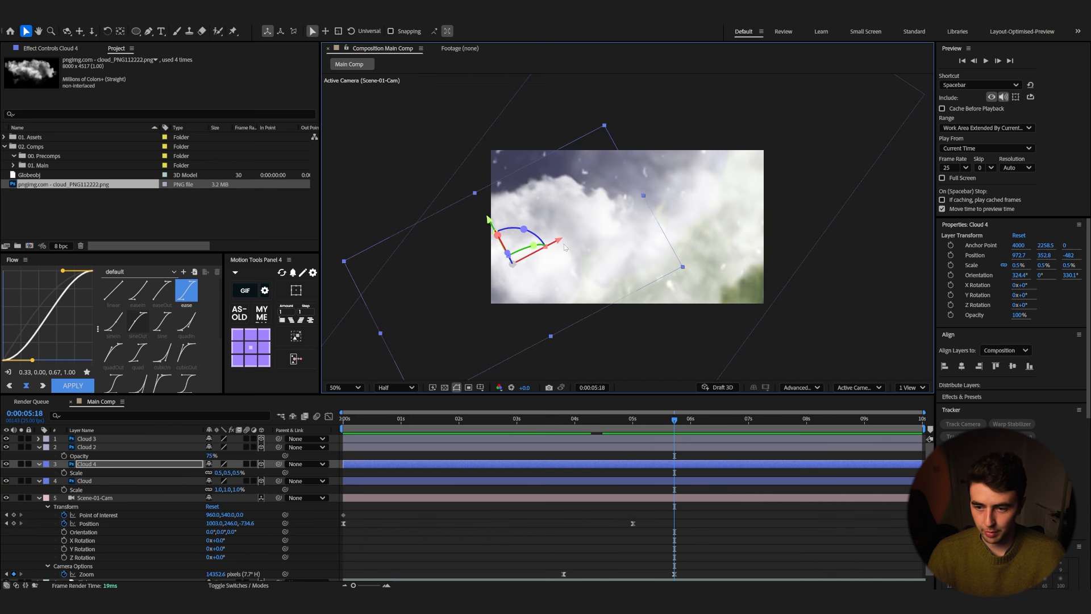
Step: Duplicate Cloud 4, move and rotate the copy beside it, and preview from the start
key(ctrl+d)
drag(564, 246, 651, 214)
drag(667, 230, 621, 202)
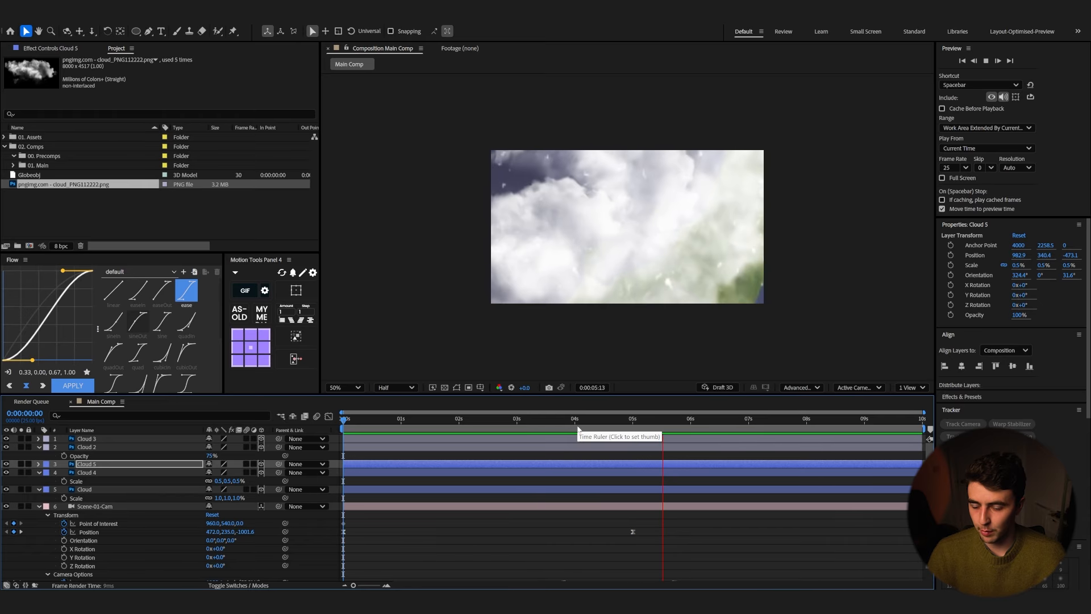
key(space)
drag(604, 422, 70, 470)
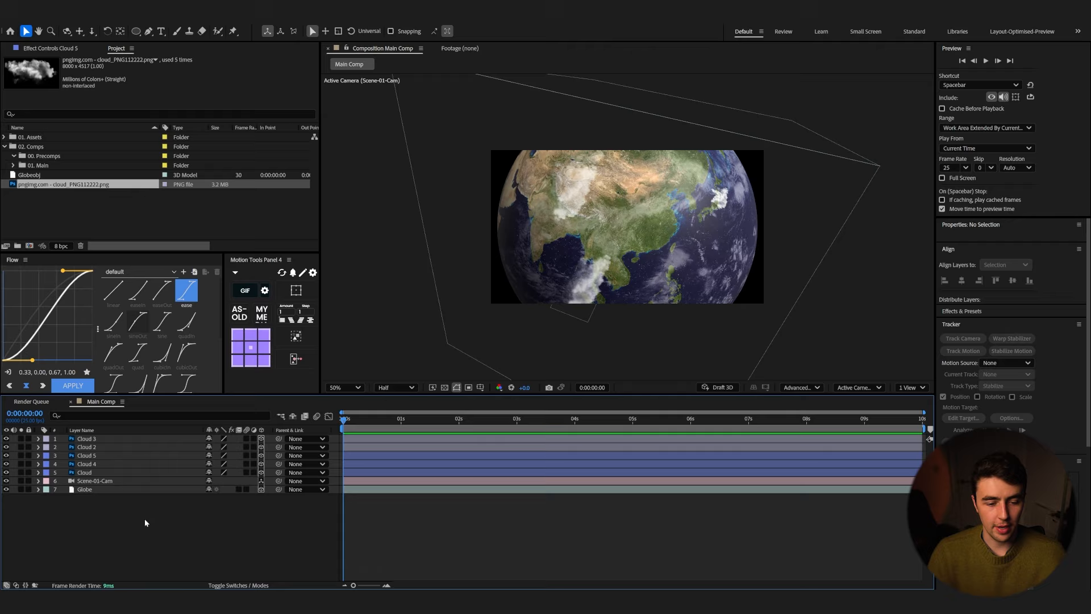
Step: Add a new Spot Light layer to the composition
right_click(132, 517)
mouse_move(181, 402)
click(272, 436)
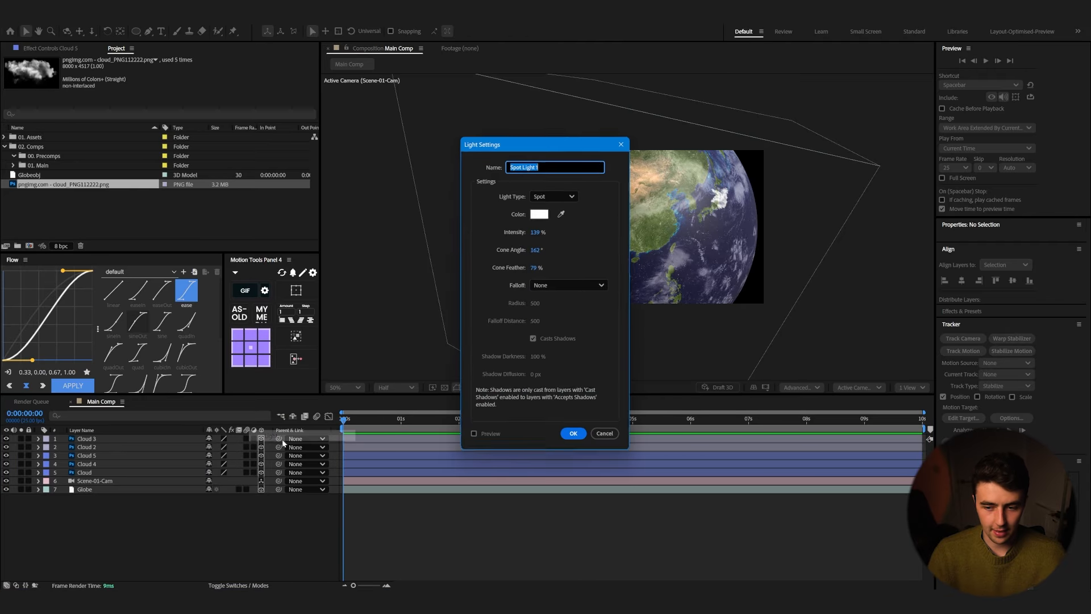
click(574, 435)
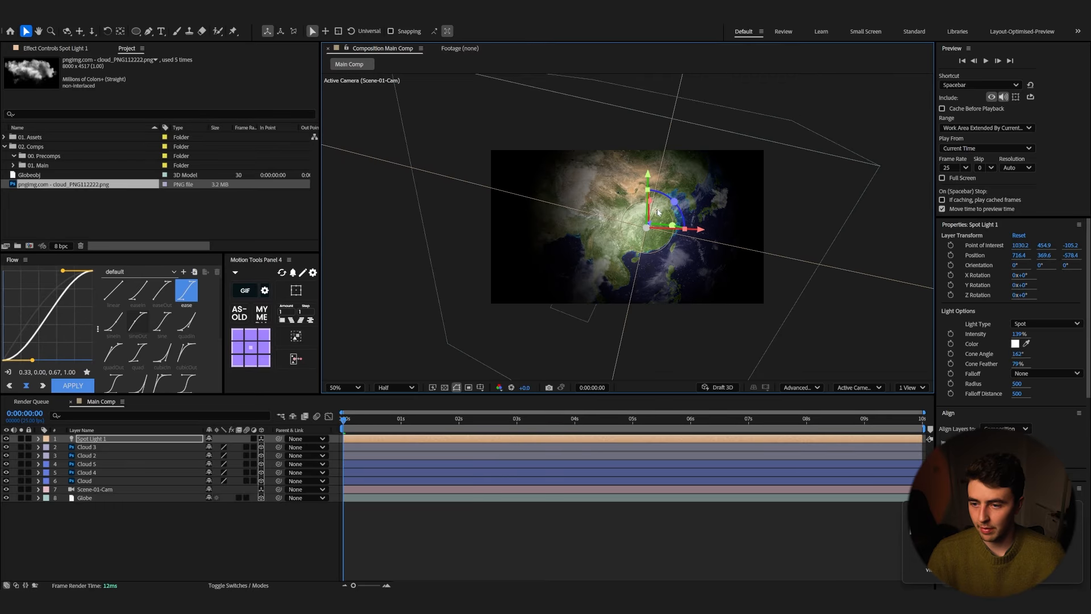
Step: Reposition the spot light and its point of interest to light the globe, previewing the effect
drag(660, 212, 693, 215)
key(space)
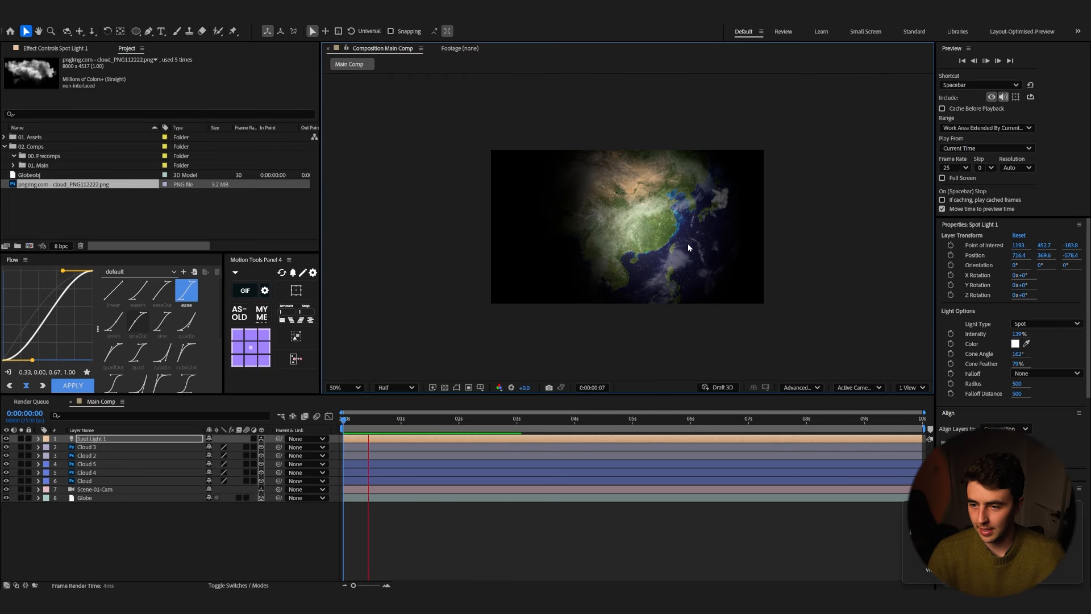
mouse_move(494, 419)
mouse_down()
mouse_move(523, 419)
mouse_move(487, 419)
mouse_up()
drag(580, 281, 646, 306)
drag(756, 218, 674, 222)
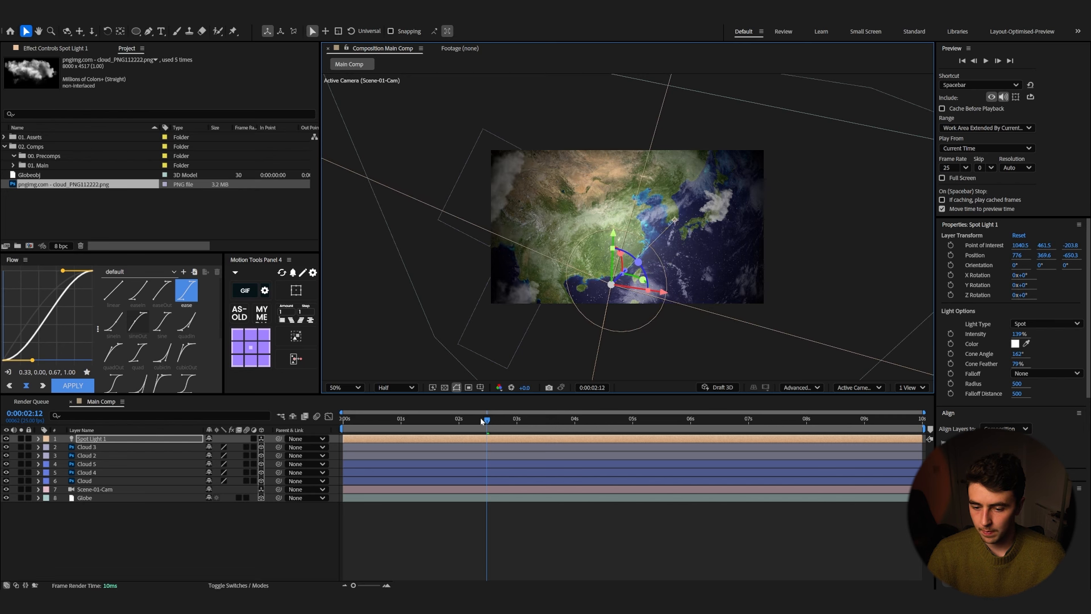
key(Home)
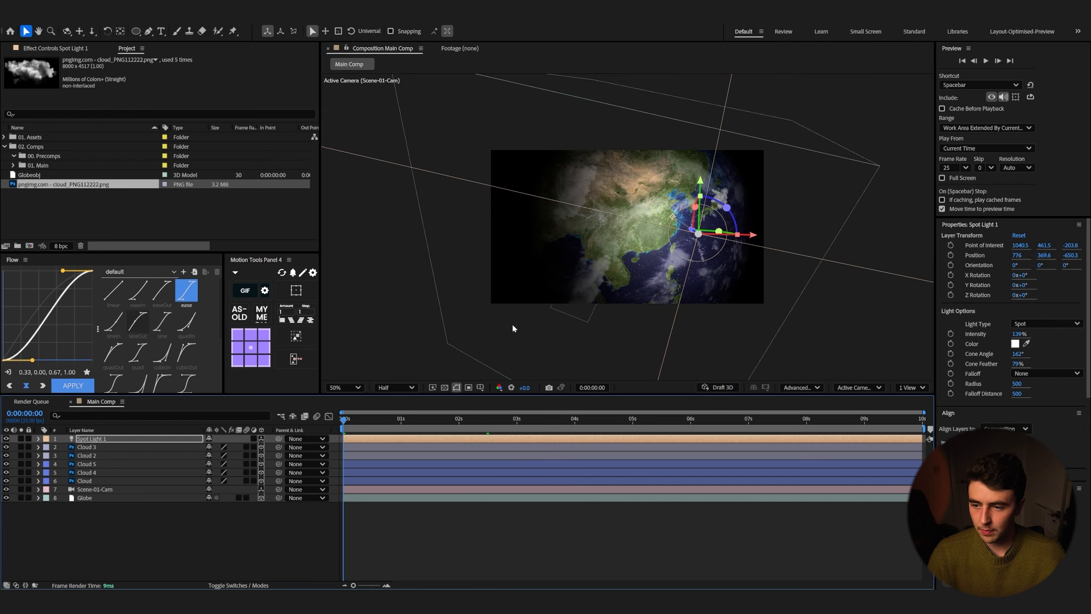
Step: Set the spot light's cone angle to 180°
double_click(93, 439)
drag(535, 144, 389, 175)
drag(391, 281, 436, 280)
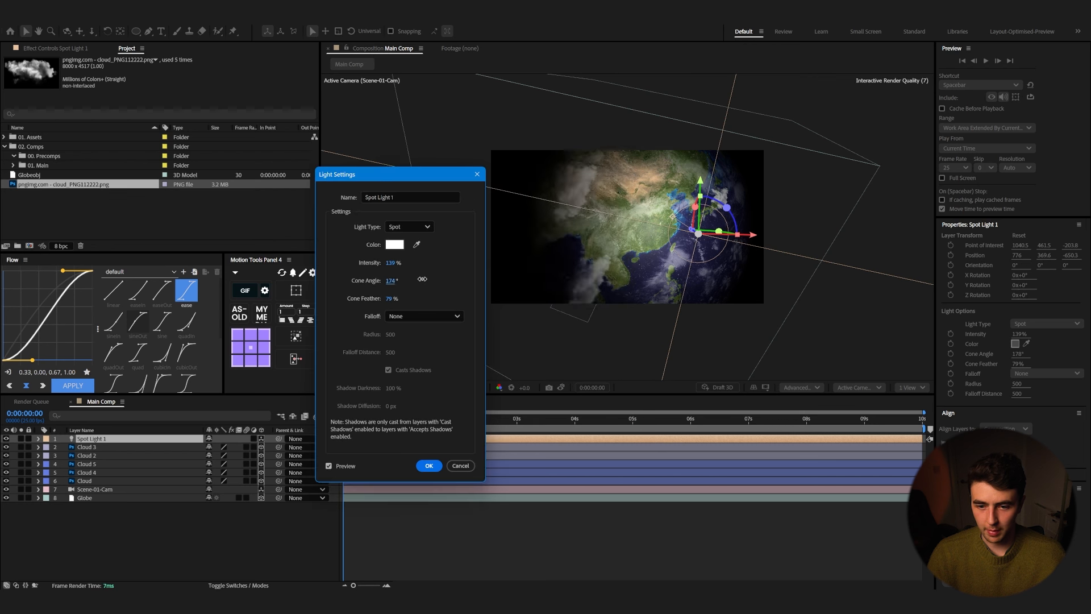
click(429, 467)
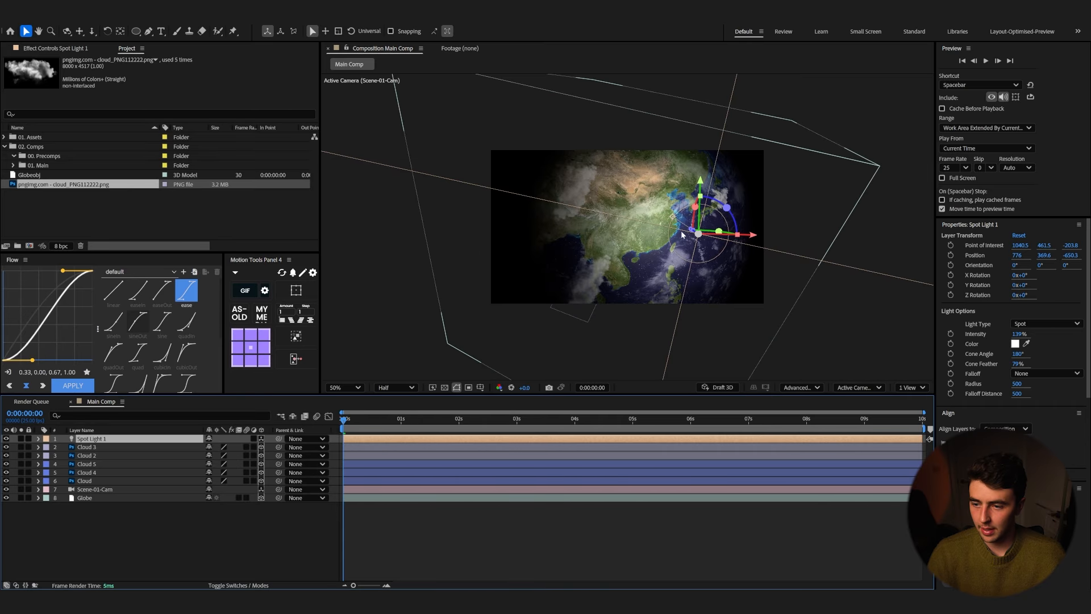
Step: Move the spot light and its point of interest toward the lower right of the globe
drag(692, 234, 717, 247)
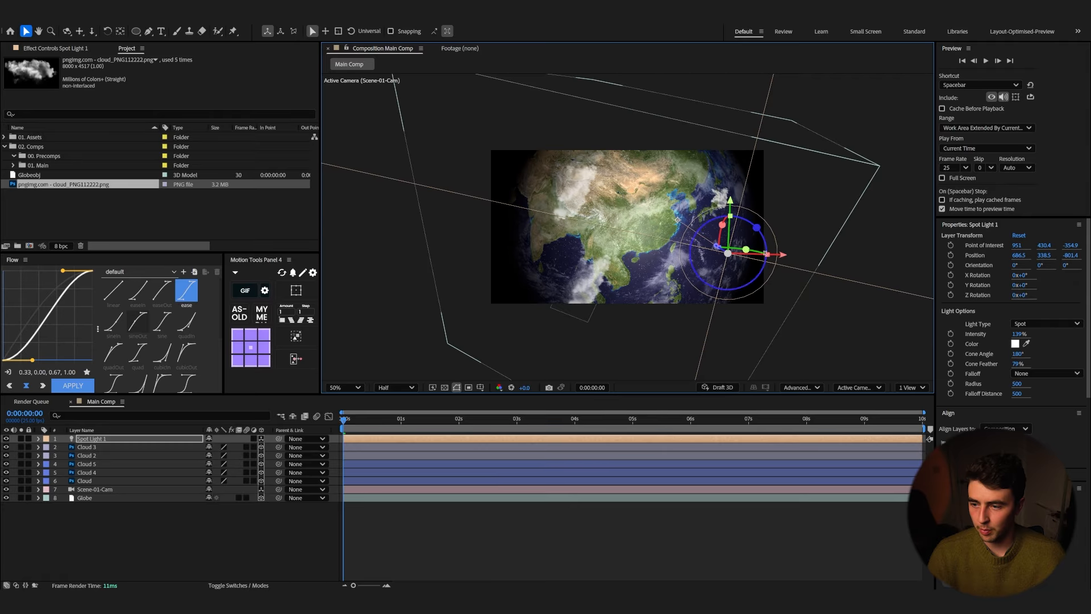
drag(785, 257, 730, 254)
drag(667, 225, 676, 218)
Step: Open the spot light's settings and set its intensity to 145% and cone angle to 124°
key(ctrl+shift+l)
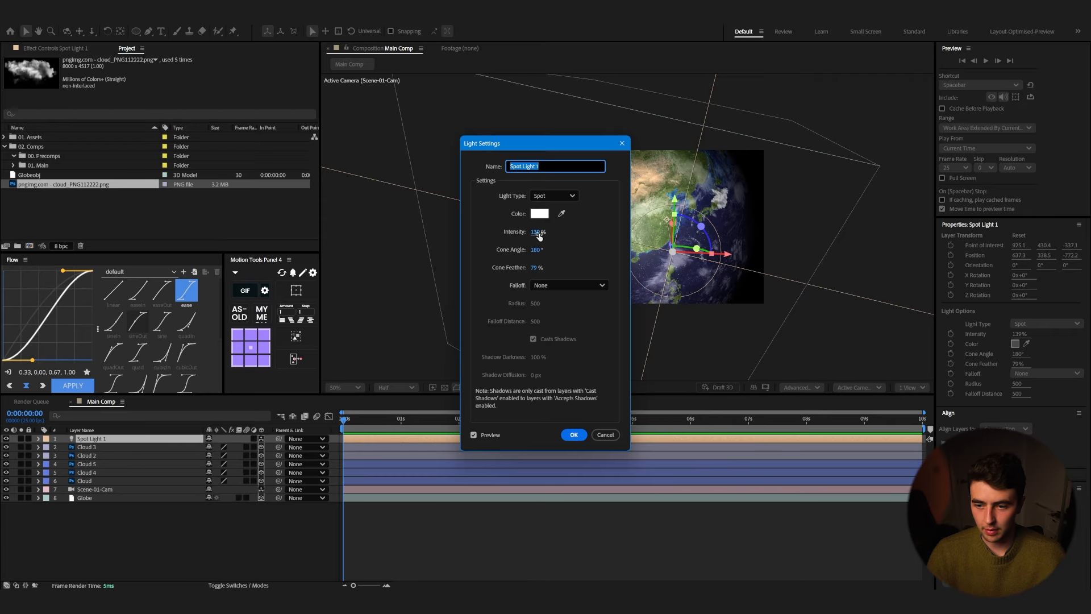
drag(556, 149, 460, 153)
drag(443, 236, 416, 255)
click(478, 440)
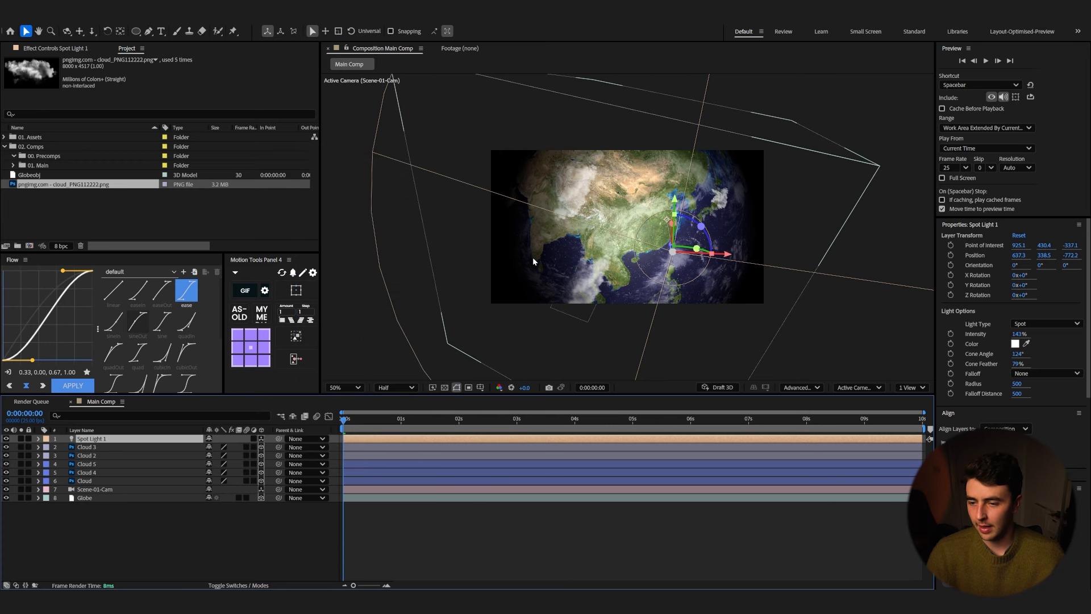
Step: Preview the lit globe animation and return to the start of the timeline
key(space)
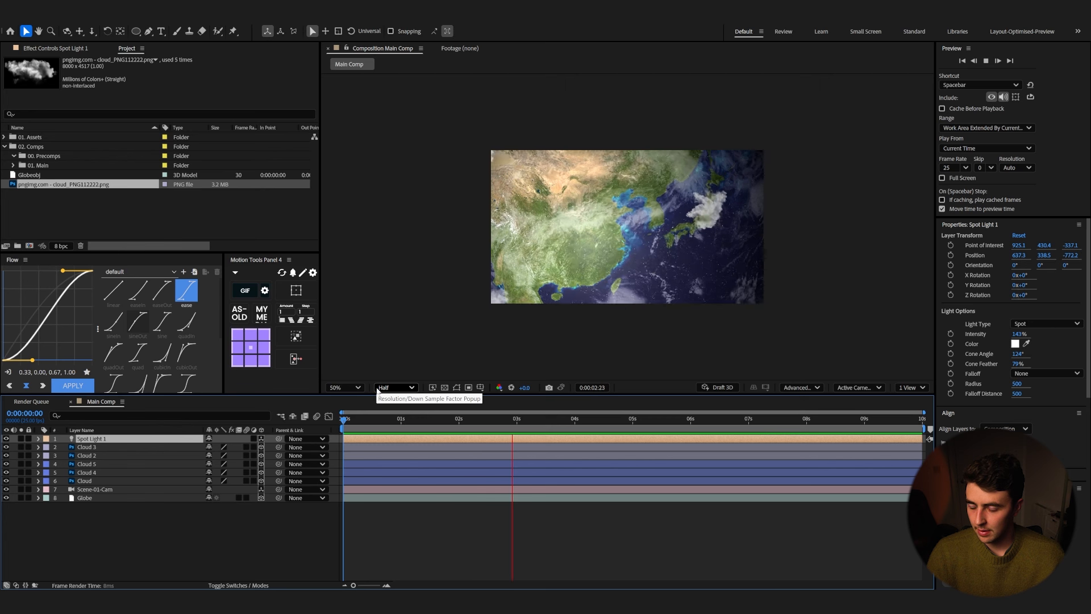
key(space)
drag(575, 423, 316, 441)
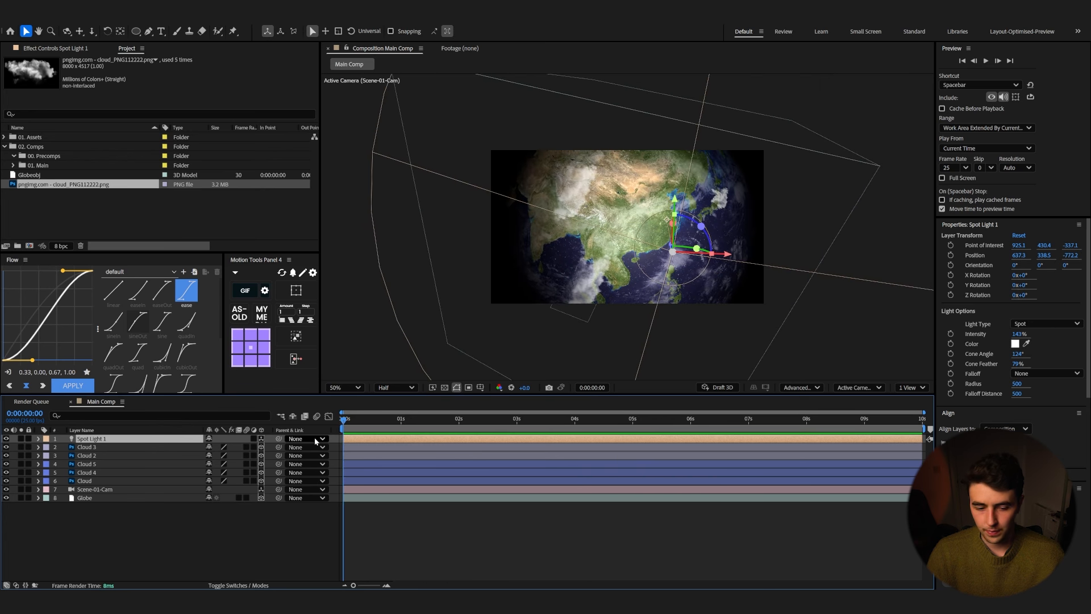
Step: Keyframe the spot light's position at the start and at 4:18, shifting it to about 829 in X, and preview
key(p)
click(64, 447)
drag(475, 423, 618, 431)
drag(270, 446, 295, 440)
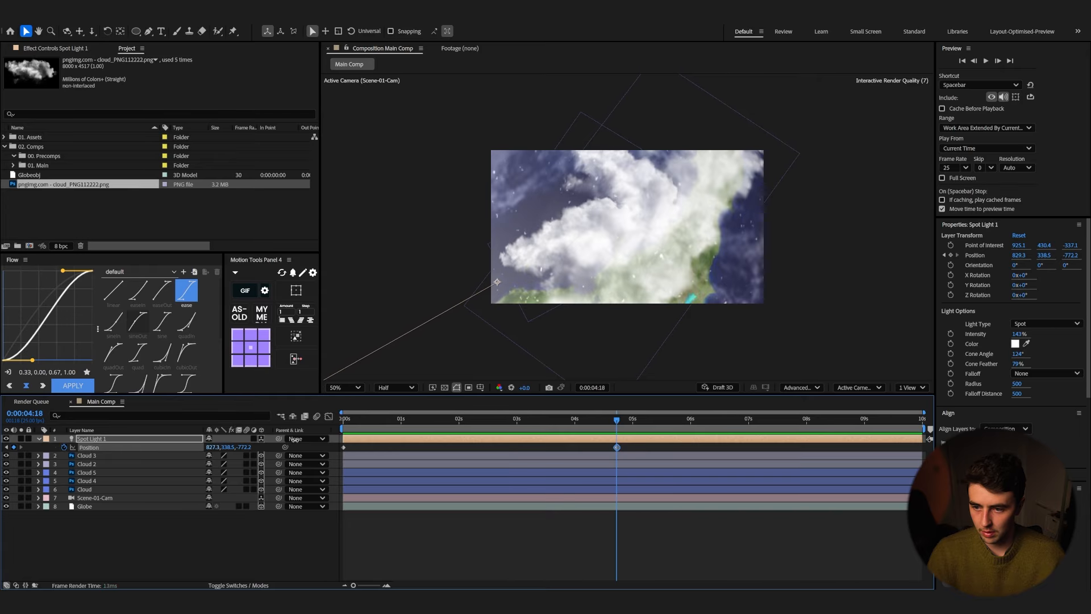
drag(496, 418, 344, 420)
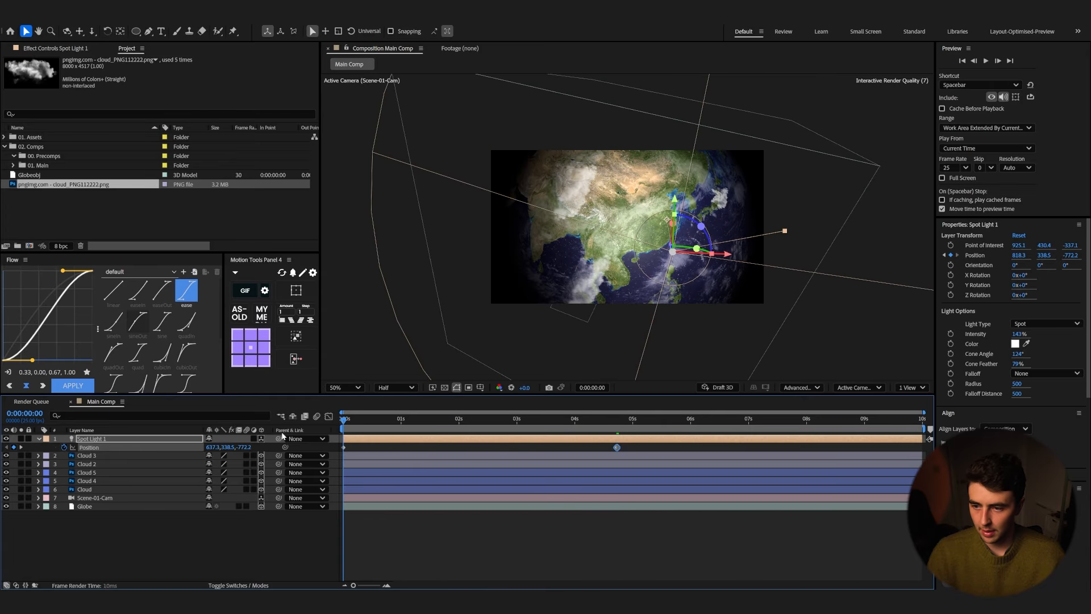
key(space)
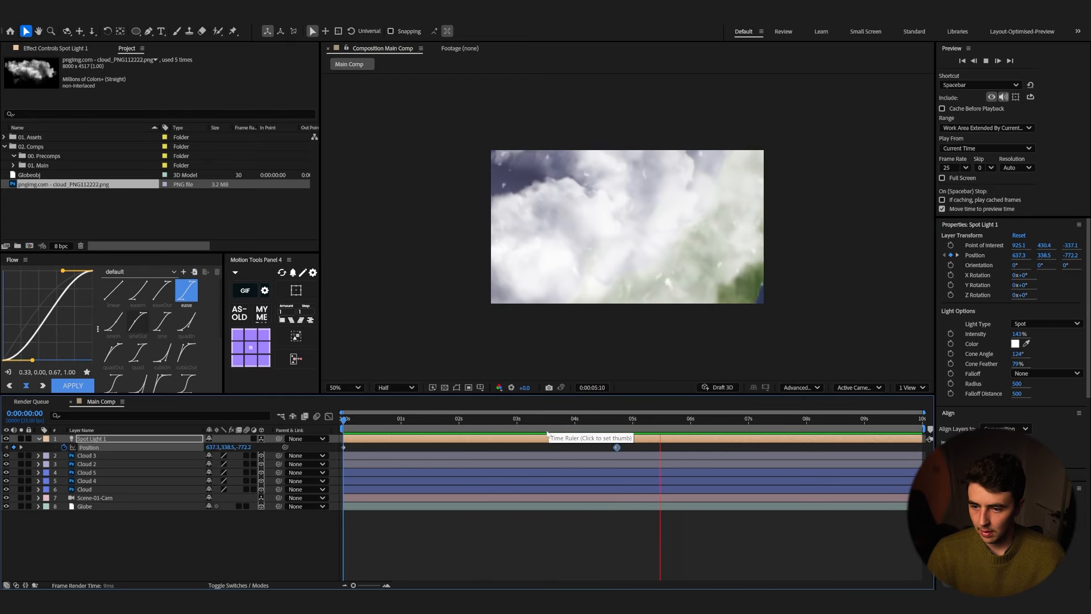
key(space)
Step: Reveal all layers' keyframes and end the work area at 5:18
key(ctrl+a)
key(u)
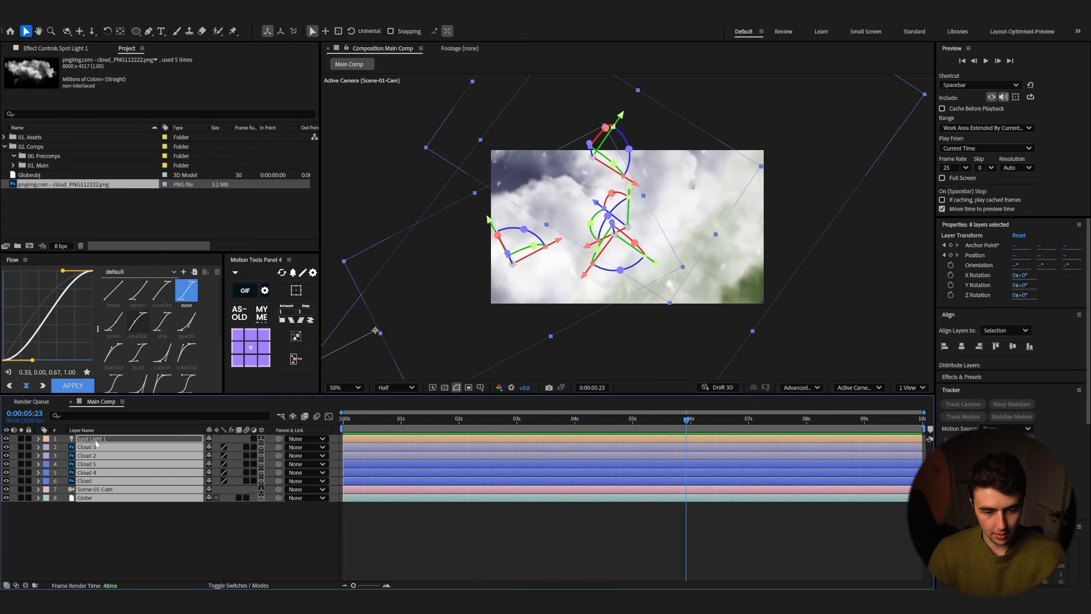
key(u)
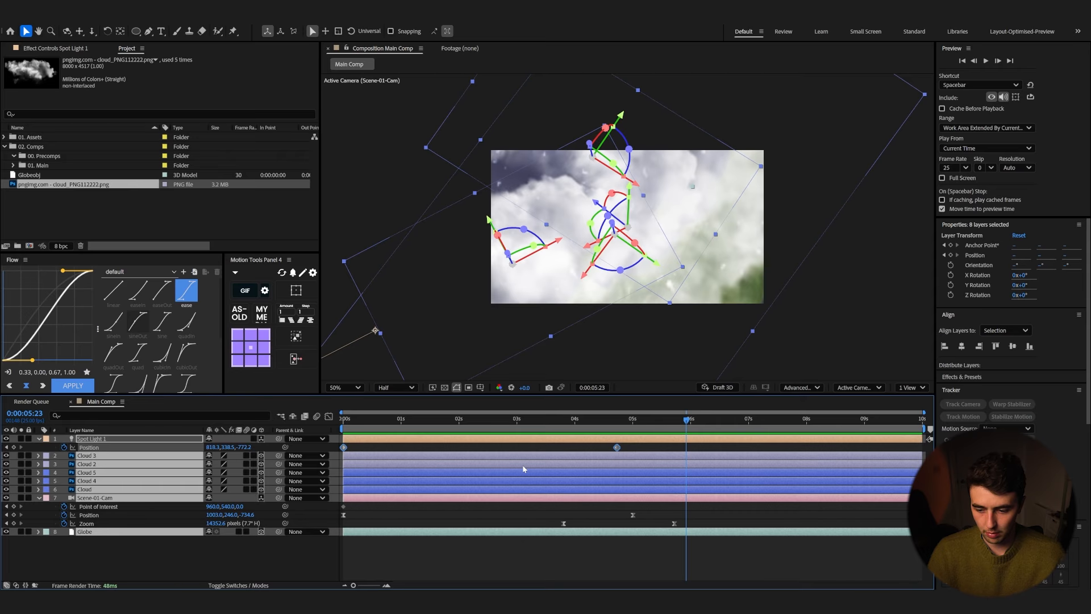
click(672, 424)
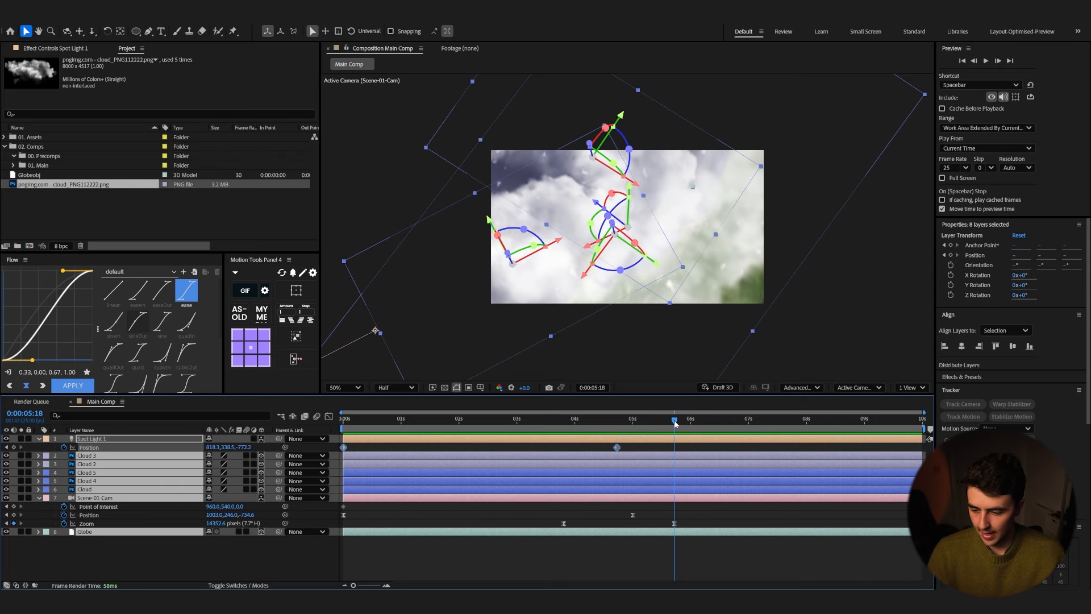
drag(920, 431, 680, 438)
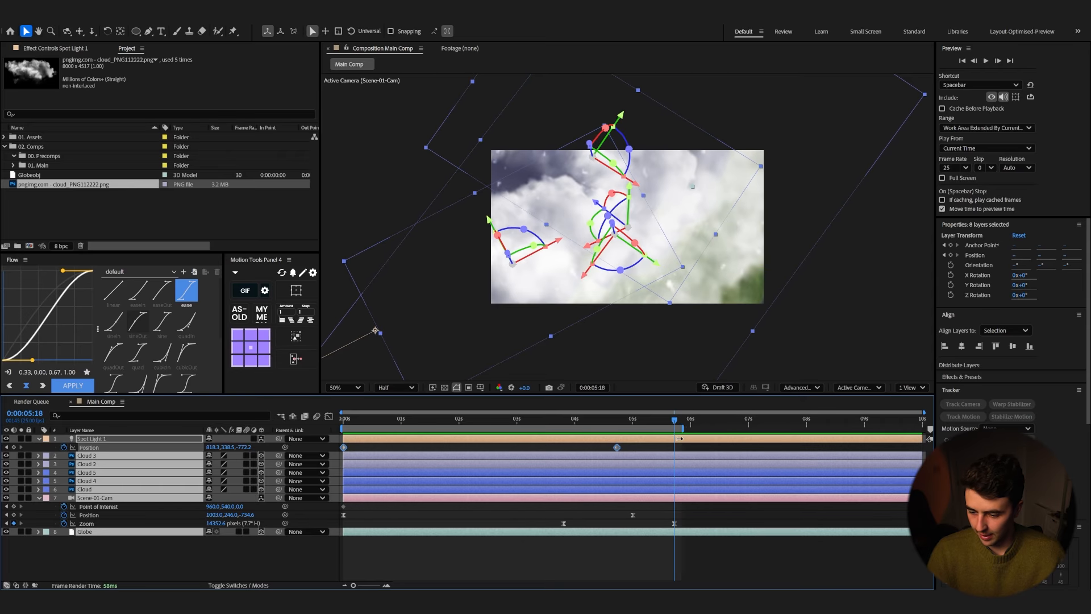
Step: Split all layers at 5:18 and delete the parts after the split
drag(138, 554, 120, 422)
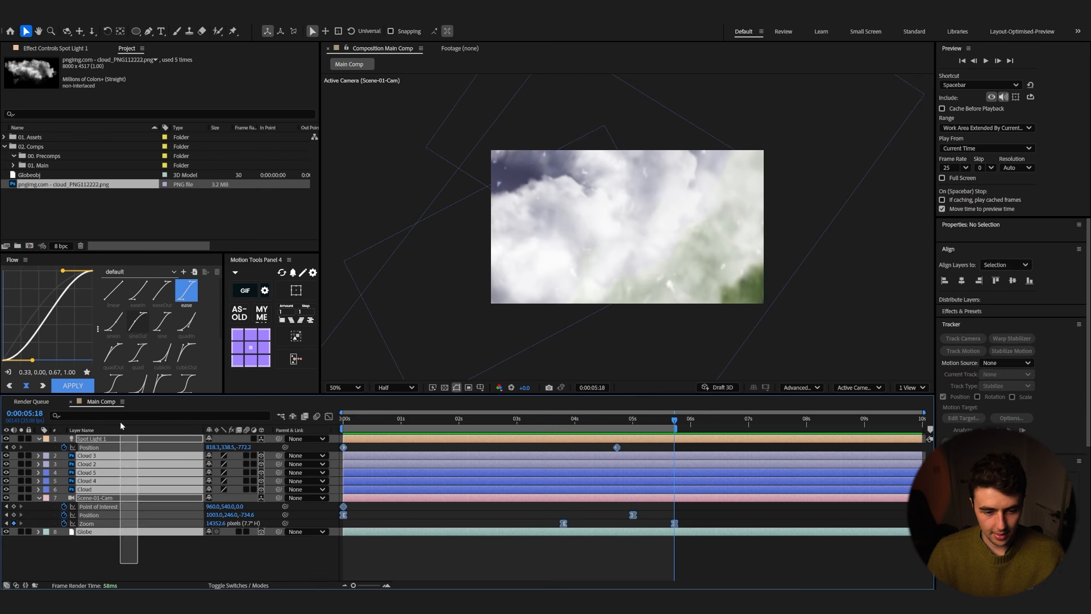
key(ctrl+shift+d)
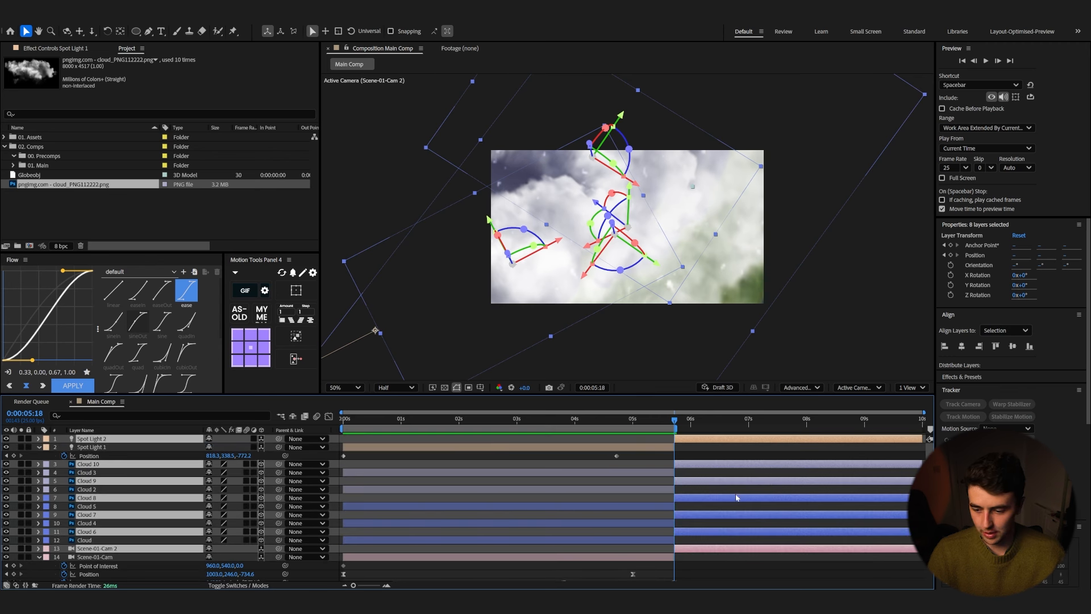
key(Delete)
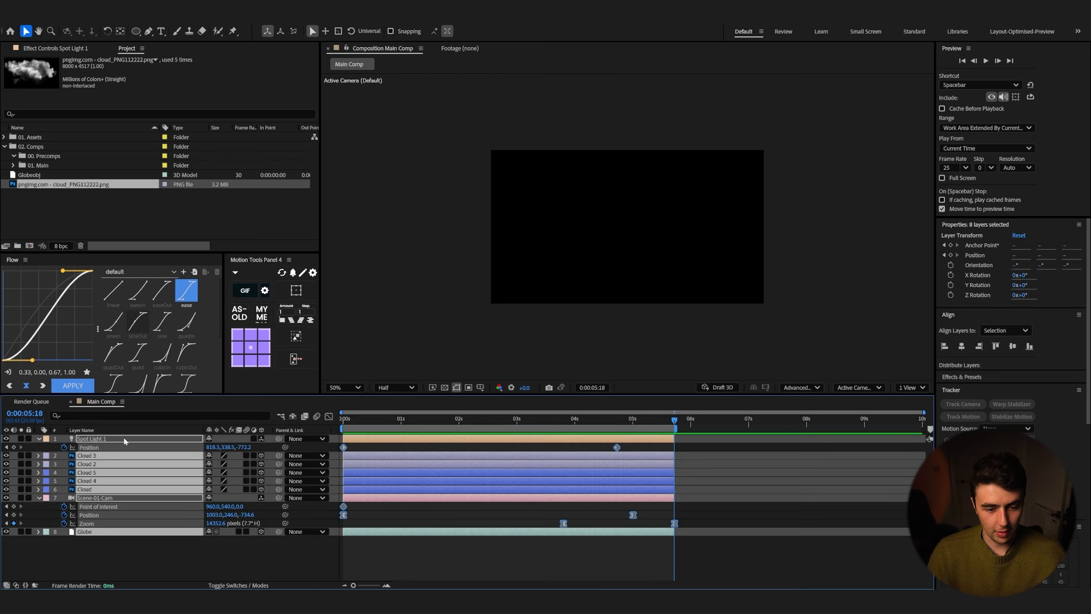
Step: Pre-compose all the globe layers into a new composition named Scene-01
right_click(133, 438)
click(163, 378)
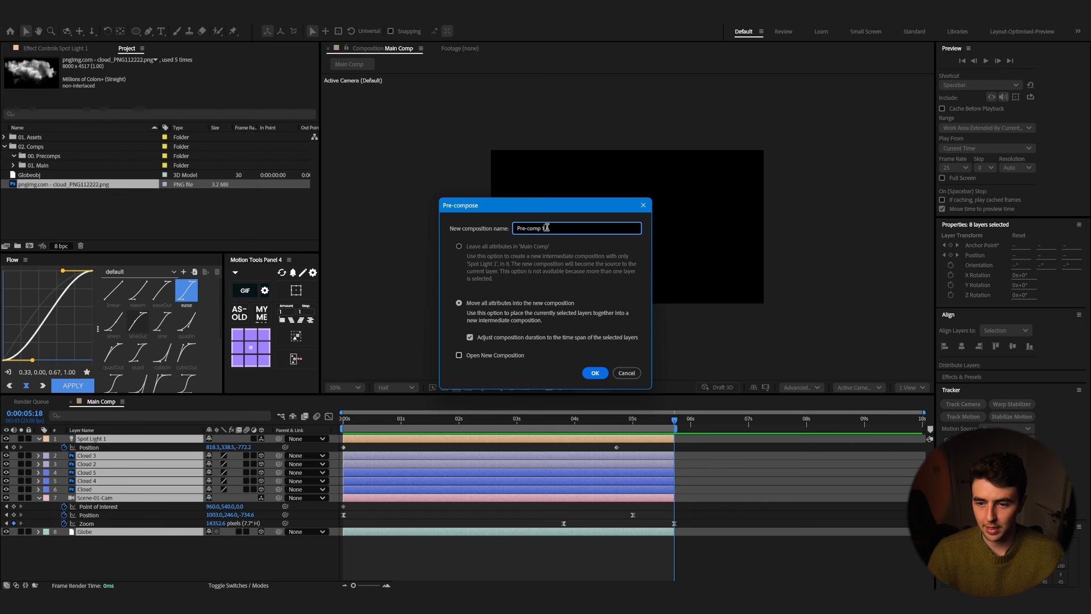
text(Scene-01)
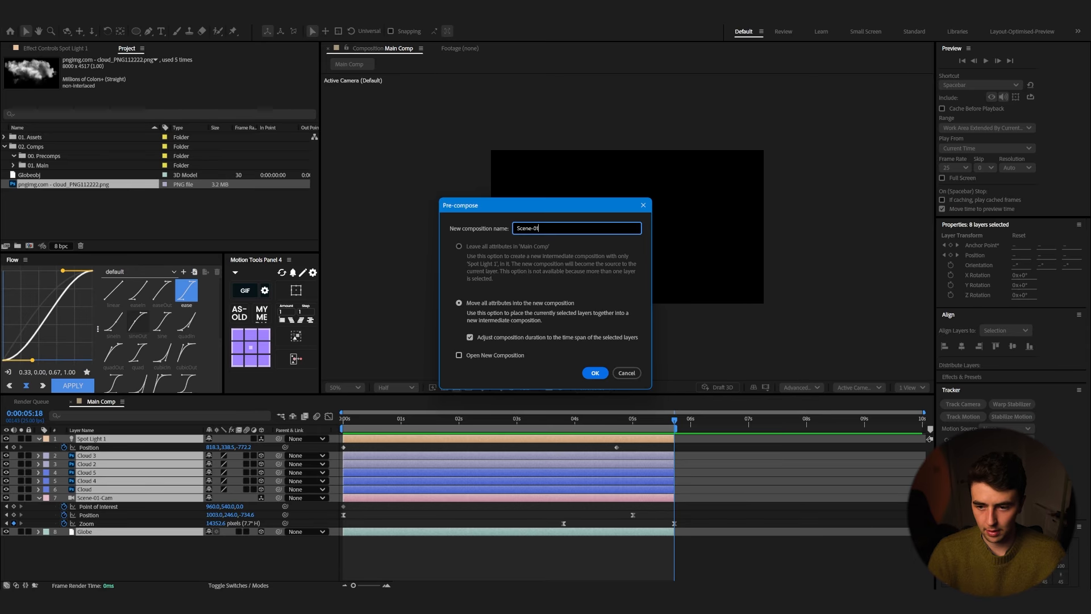
key(Return)
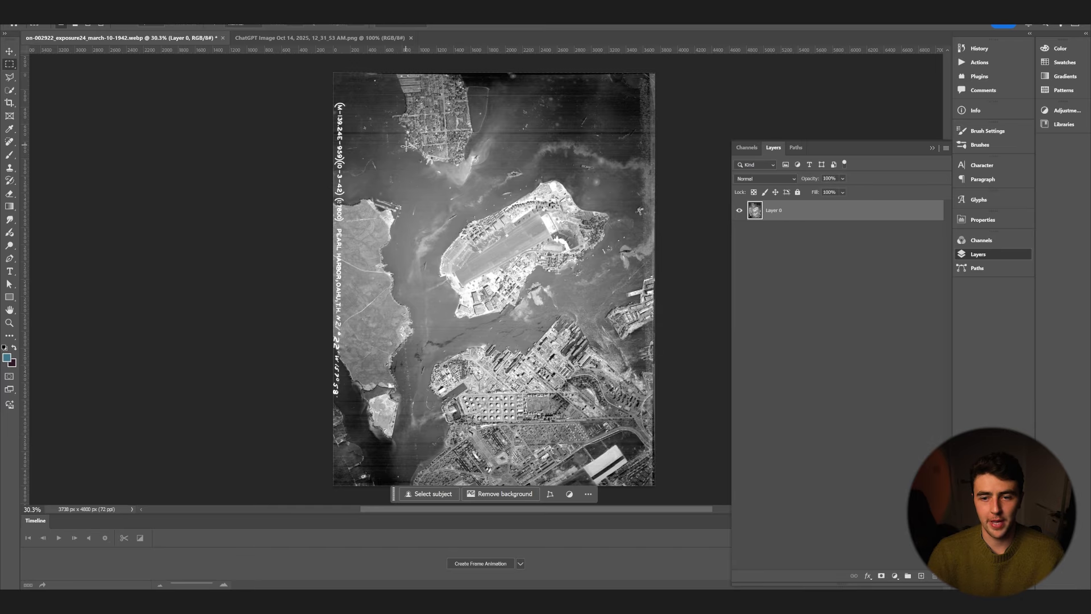
Step: Switch to Photoshop and mask the aerial photo to a rectangular selection around the island
drag(395, 140, 635, 407)
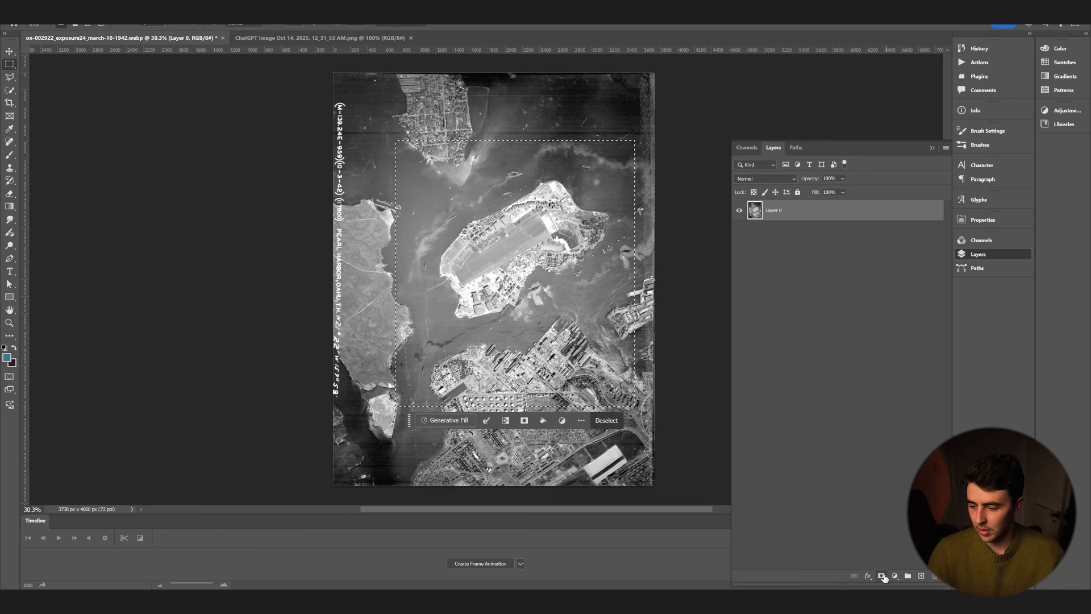
click(882, 576)
click(755, 209)
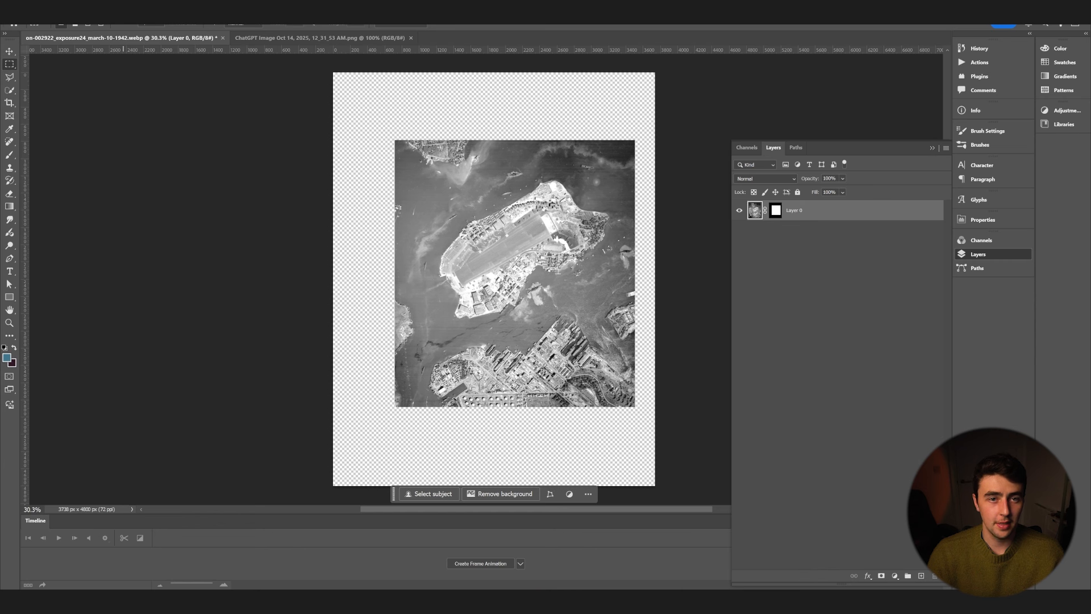
Step: Apply the Colorize neural filter to the aerial photo
click(137, 8)
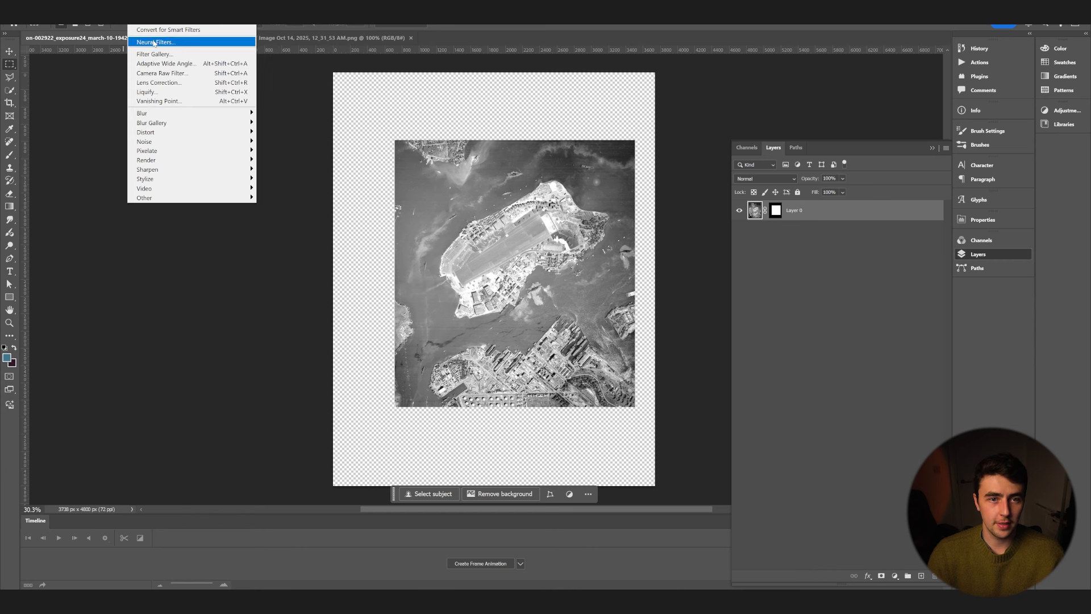
click(156, 42)
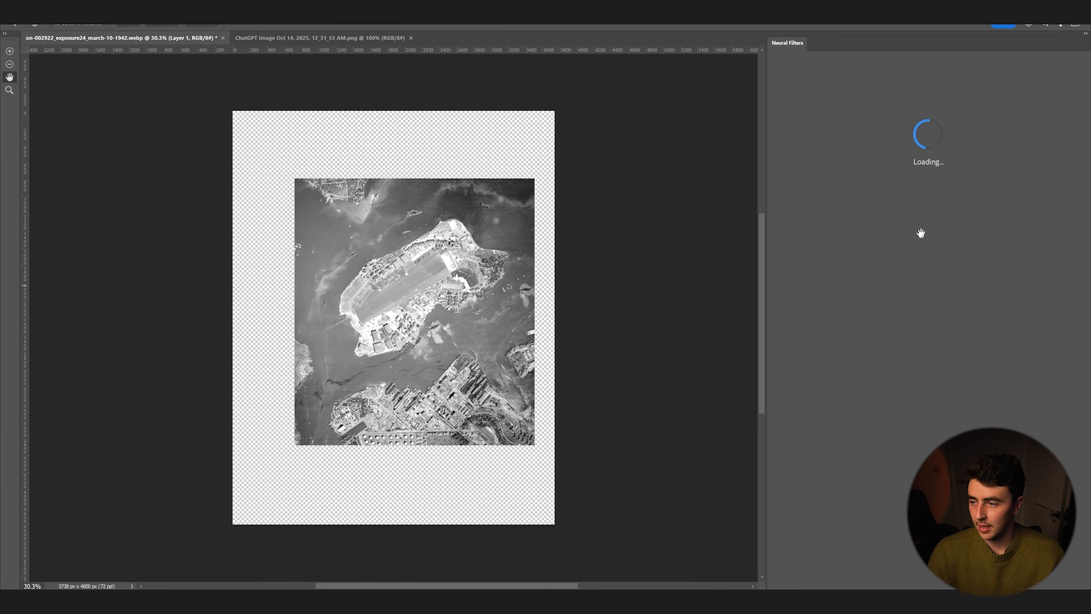
click(845, 296)
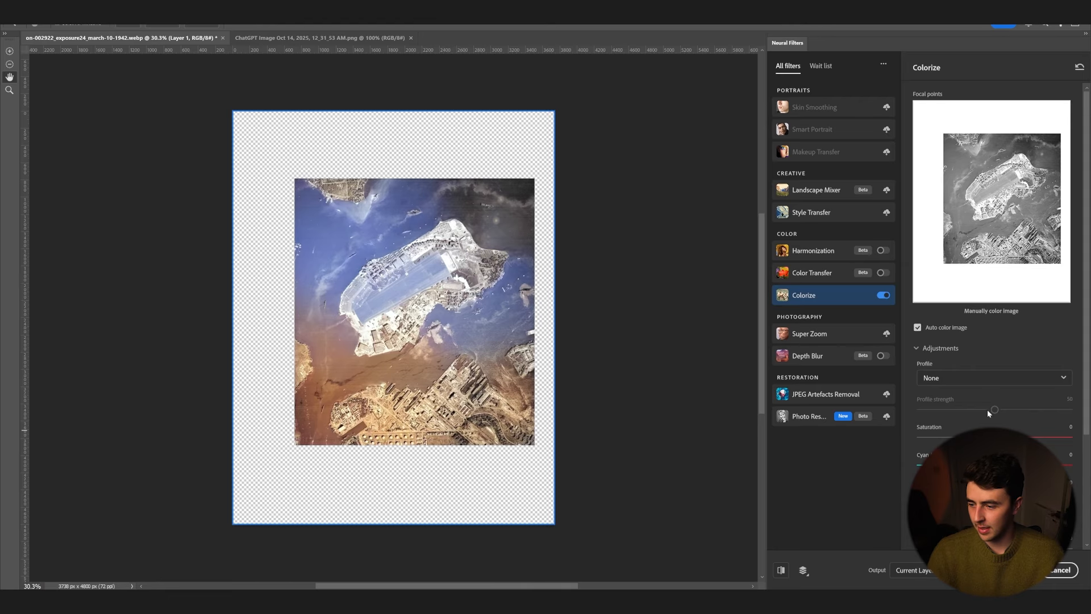
Step: Add a dark blue focal point color to the Colorize preview image
click(974, 378)
click(966, 396)
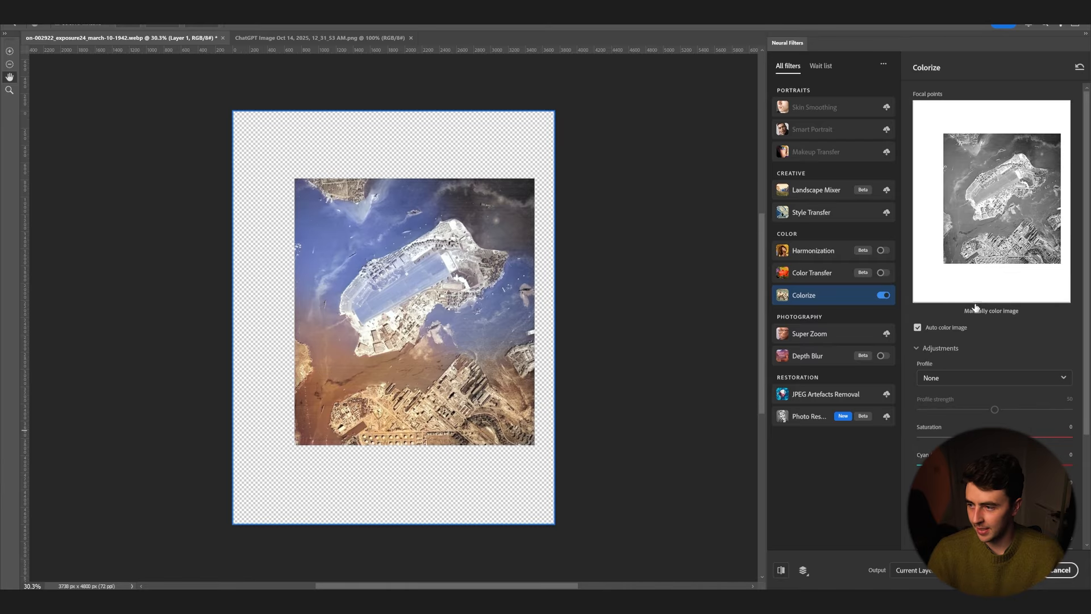
click(965, 223)
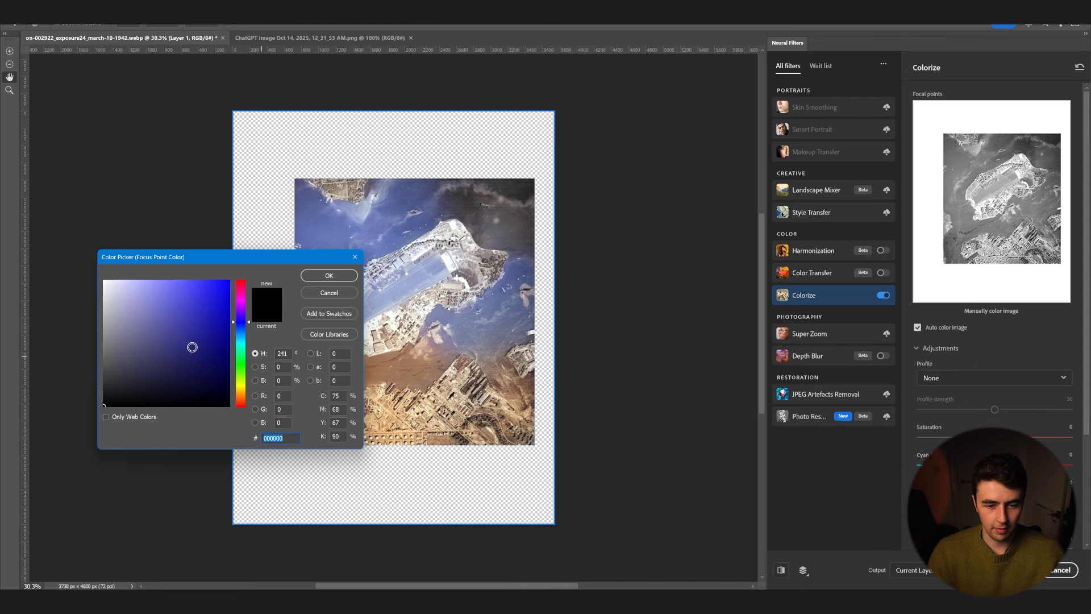
click(197, 376)
click(188, 368)
click(329, 275)
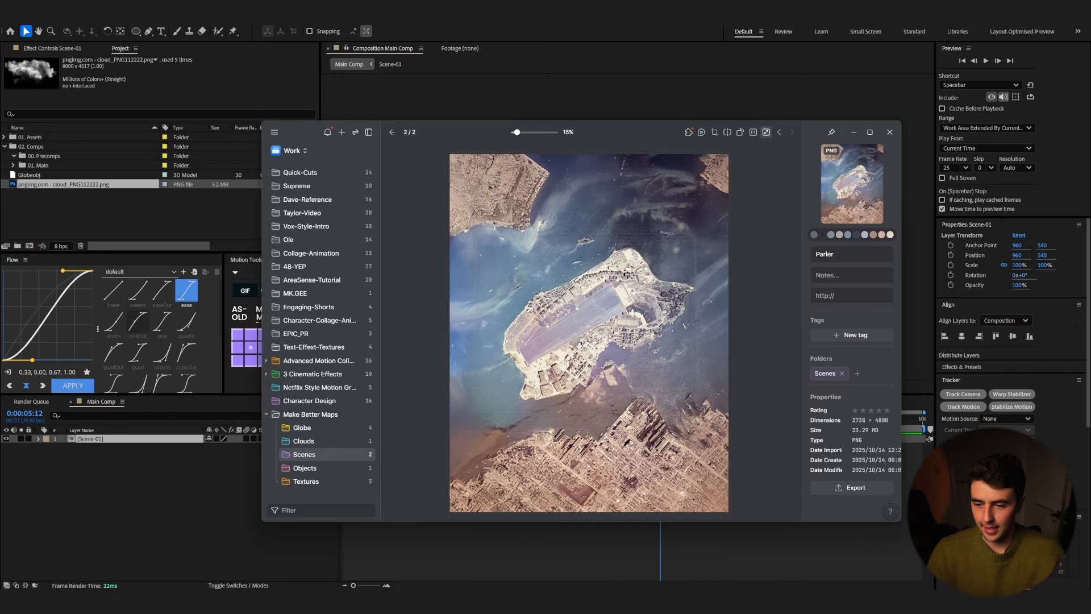
Step: Back in After Effects, bring the colorized Parler.png into Main Comp, starting it about five seconds in
click(398, 135)
drag(238, 398, 94, 455)
drag(345, 446, 637, 463)
drag(638, 420, 628, 422)
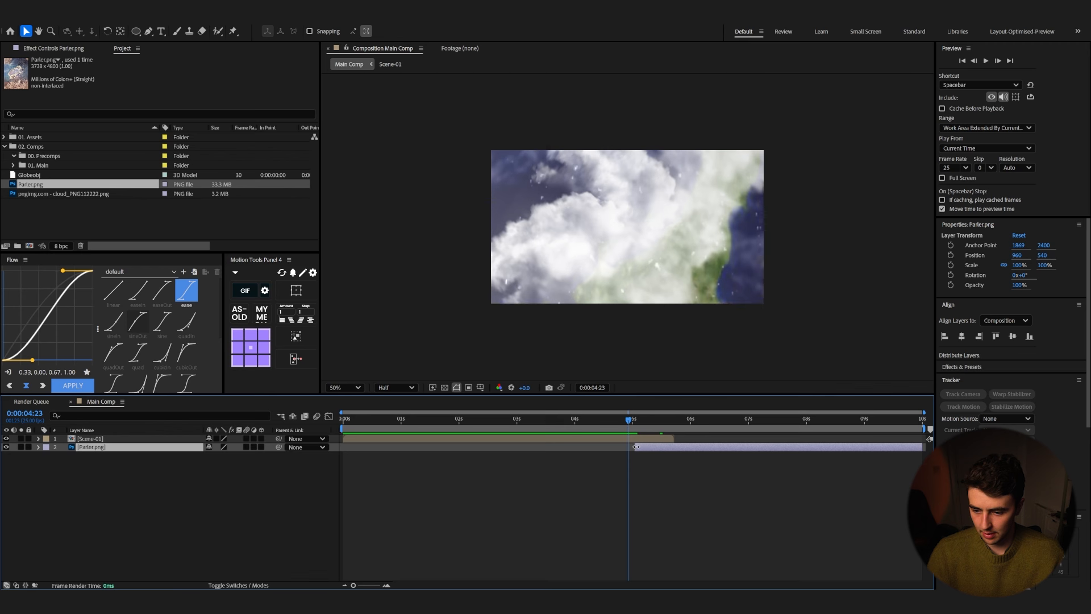
Step: Scale the Parler.png layer to about 56%, rotate it about 32° and reposition it in the frame
key(space)
key(s)
mouse_move(231, 455)
mouse_down()
mouse_move(218, 459)
mouse_move(236, 456)
mouse_up()
key(r)
drag(623, 273, 619, 278)
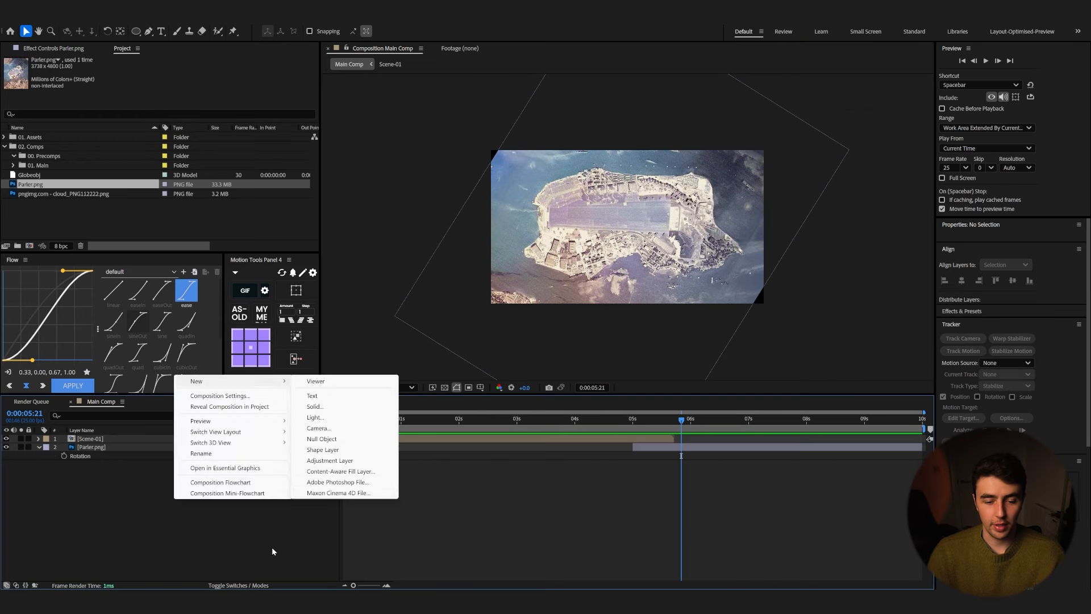
Step: Add a new camera named Scene-02-Cam and start its layer about five seconds in
click(272, 549)
right_click(176, 500)
mouse_move(239, 382)
click(319, 428)
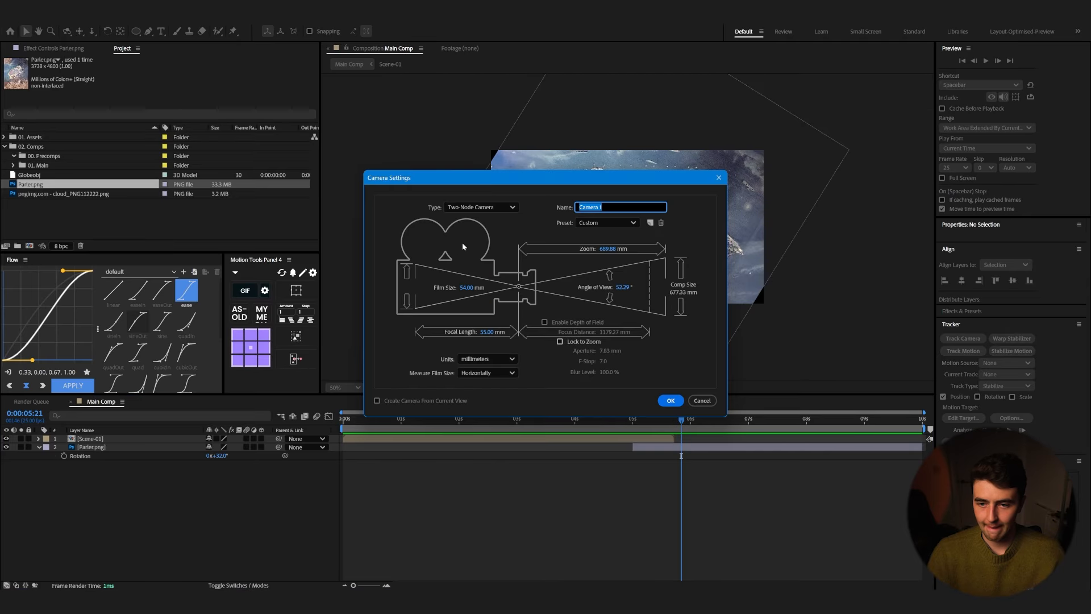
click(604, 207)
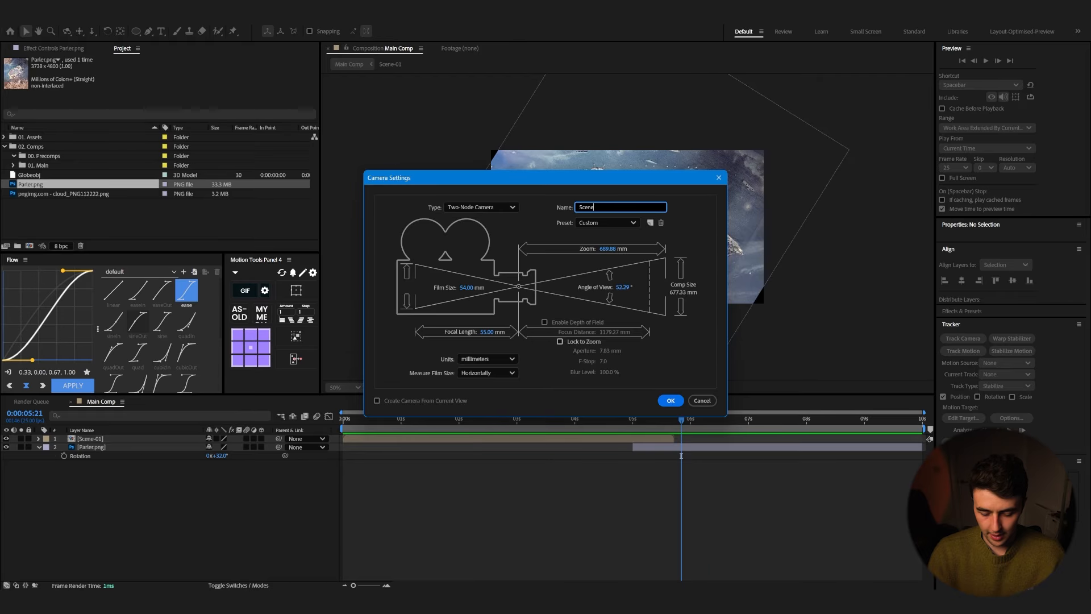
text(Scene-02-Cam)
key(Return)
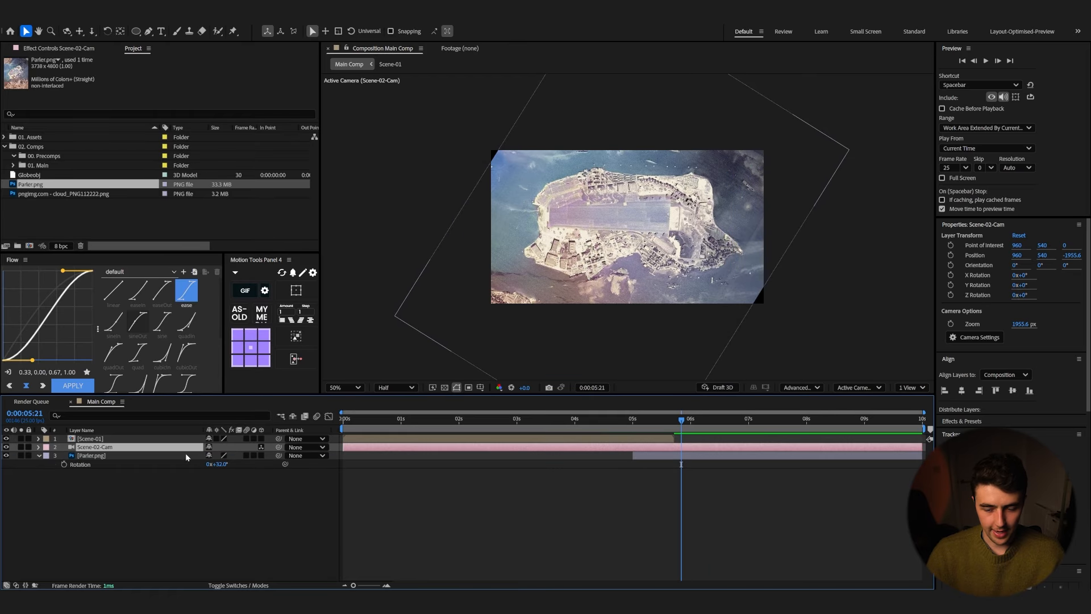
drag(344, 448, 630, 469)
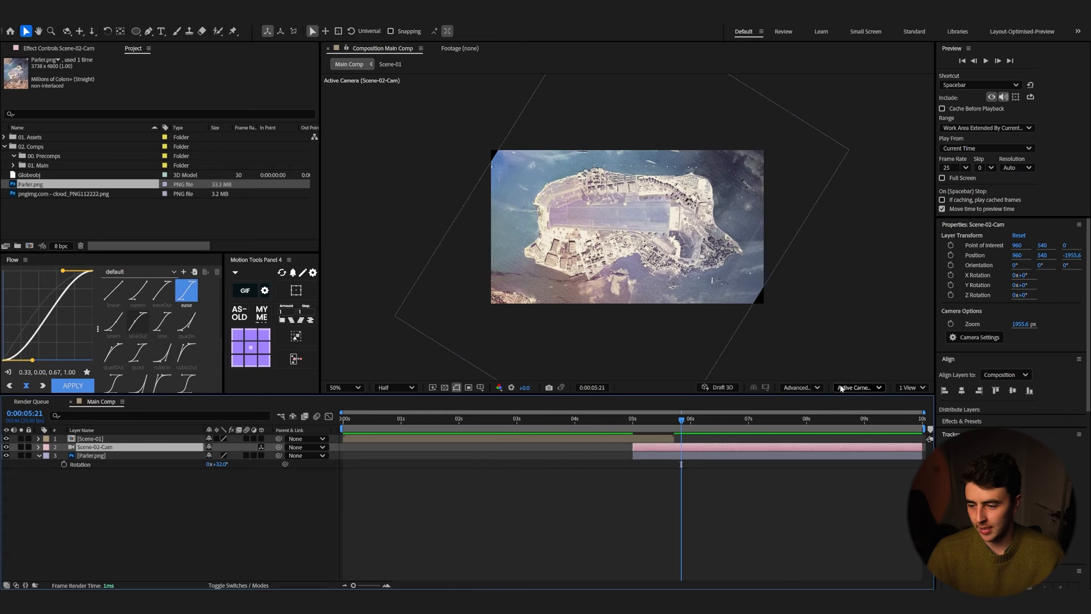
Step: Switch the composition's 3D renderer to Classic 3D and reselect the new camera layer
click(806, 387)
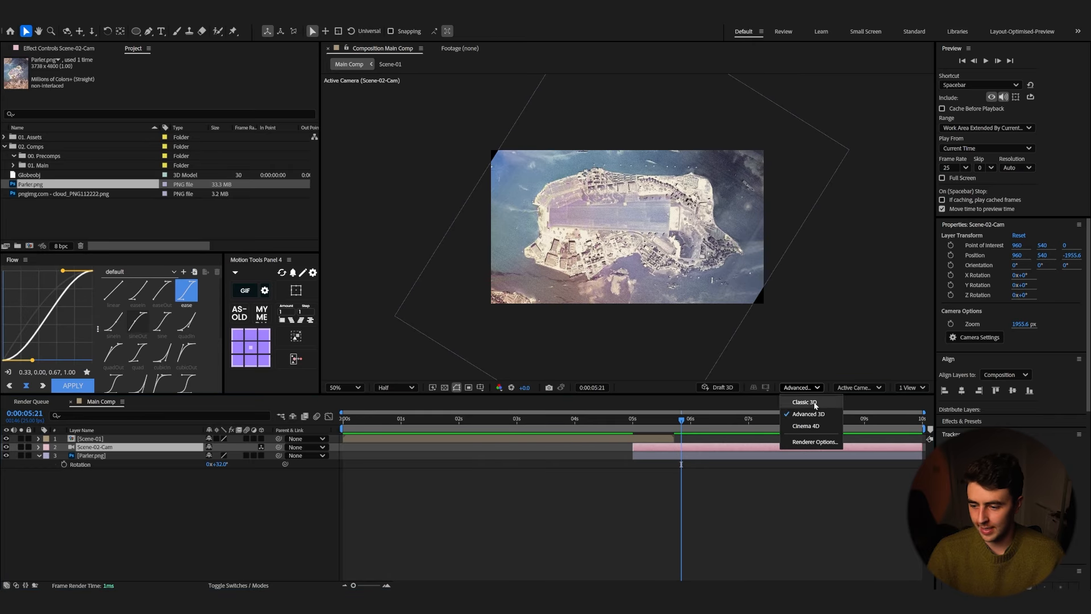
click(805, 402)
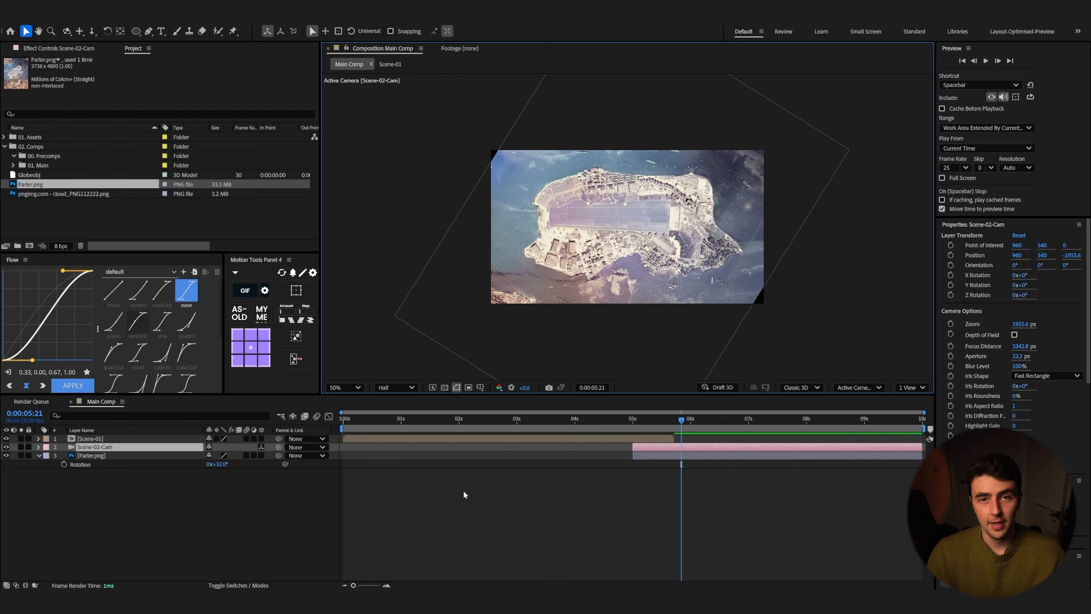
click(518, 439)
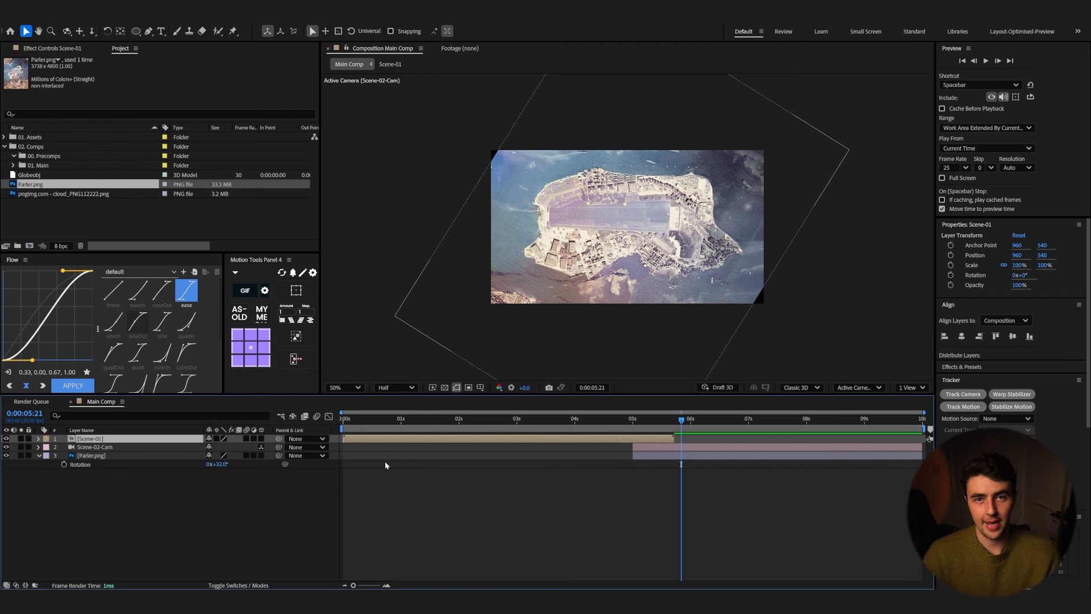
click(679, 448)
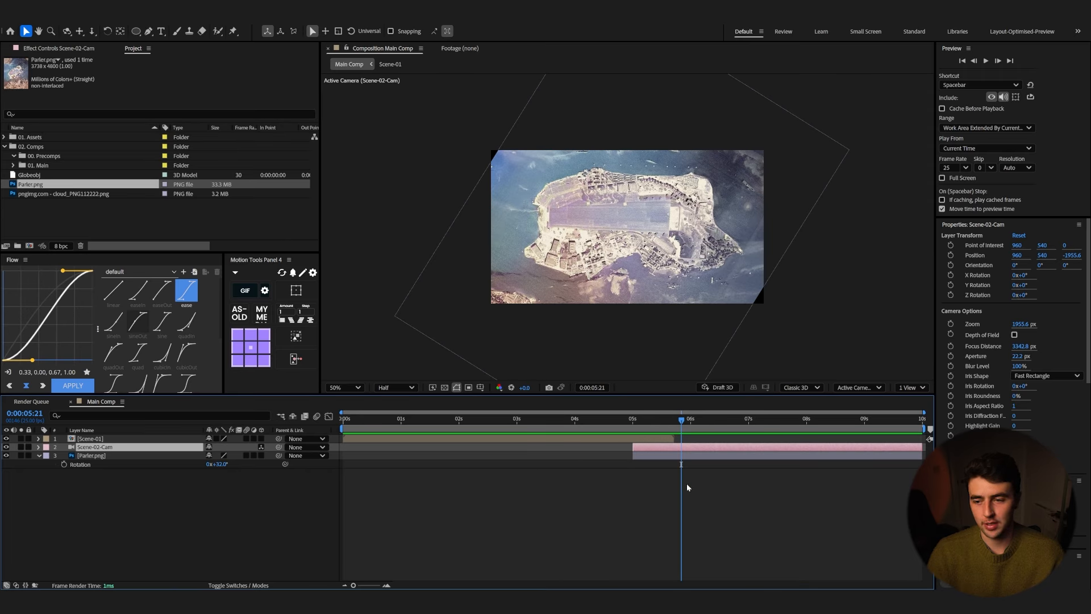
Step: Make the Parler.png layer a 3D layer
click(239, 585)
click(233, 456)
click(284, 490)
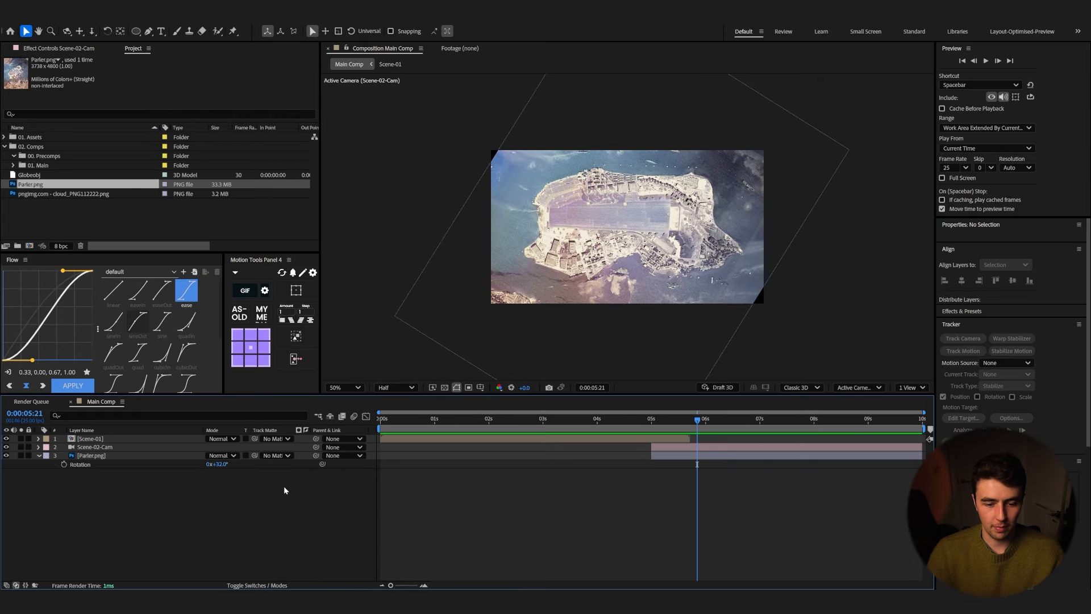
click(245, 584)
click(261, 456)
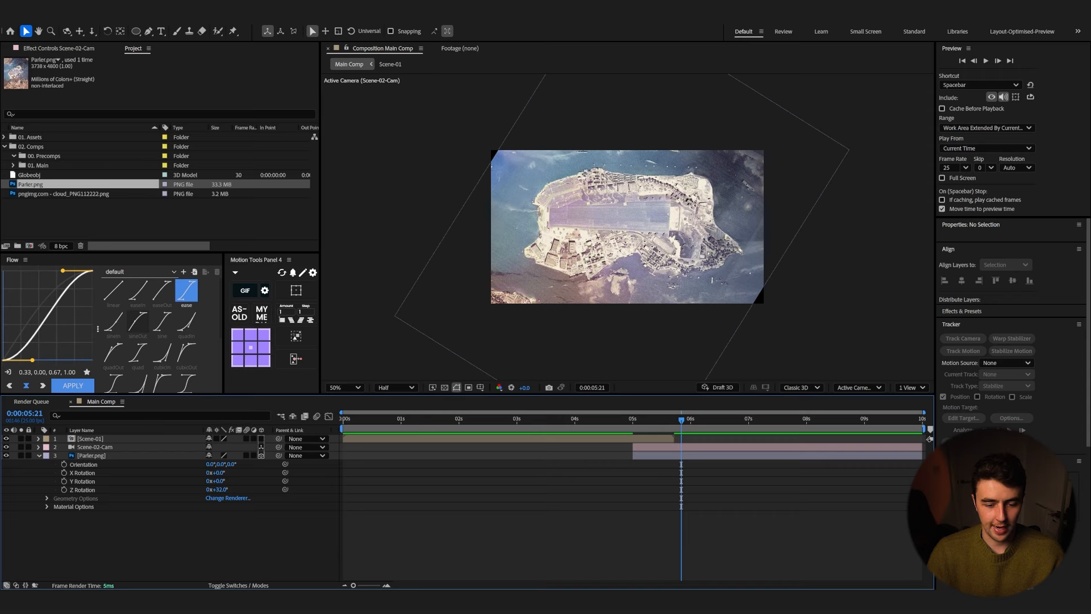
click(245, 585)
click(228, 456)
click(228, 456)
click(227, 456)
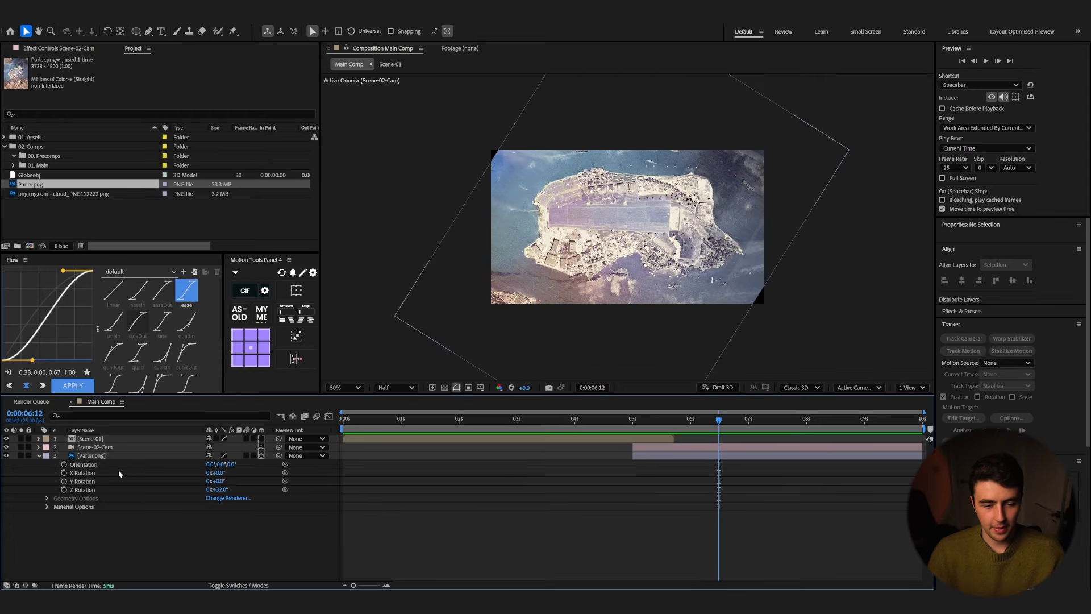
Step: Keyframe the Scene-02-Cam position at 5 s, then at 9 s push the camera forward to Z about -1273
click(87, 449)
click(39, 447)
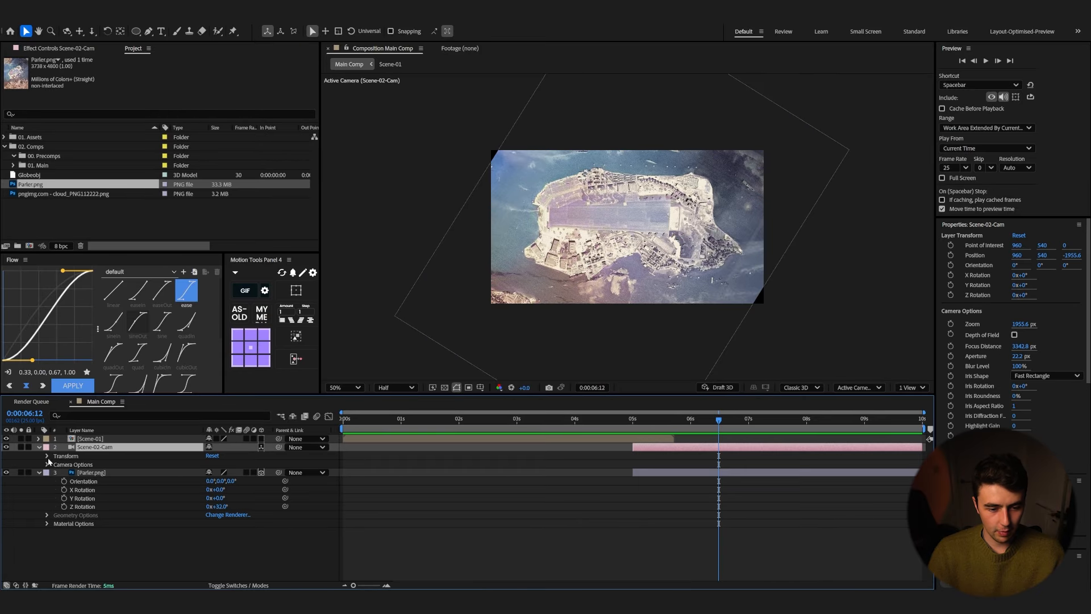
click(47, 457)
click(64, 473)
drag(715, 428, 633, 431)
drag(718, 473, 635, 474)
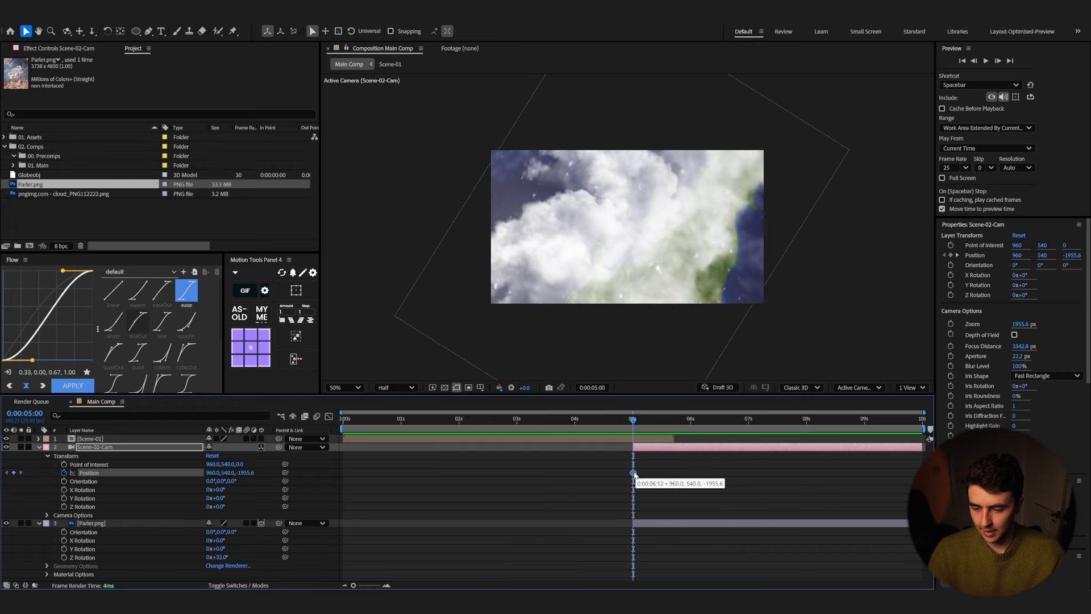
drag(633, 428, 864, 465)
drag(246, 473, 571, 456)
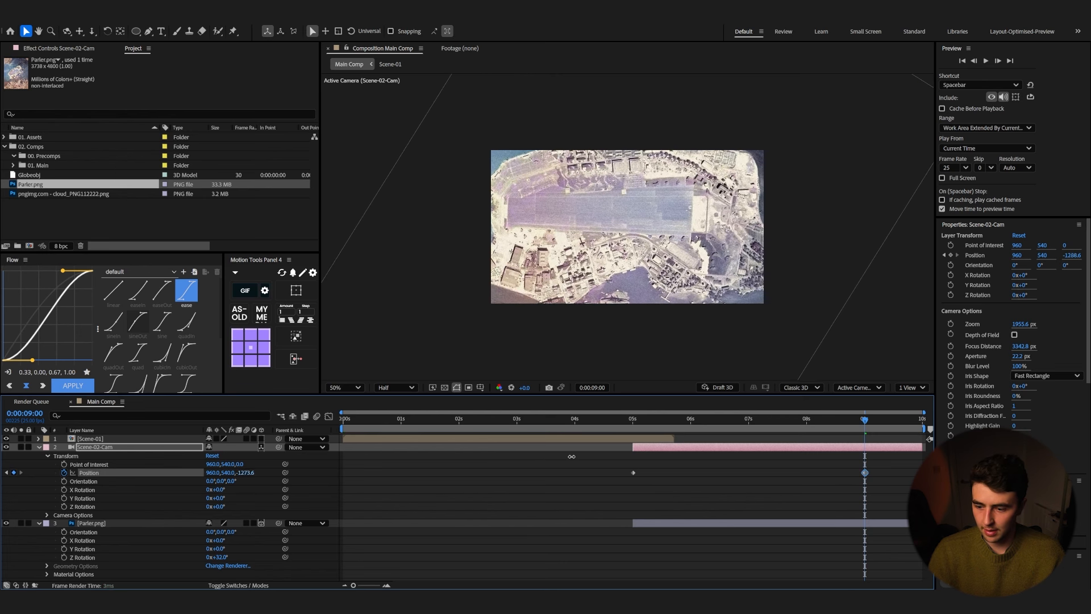
Step: Preview the camera push-in over the aerial photo
click(632, 523)
click(620, 427)
drag(618, 428, 614, 429)
key(space)
Step: Fade the Scene-01 layer's opacity from 100% at 5 s to 0% at about 5:18
click(643, 439)
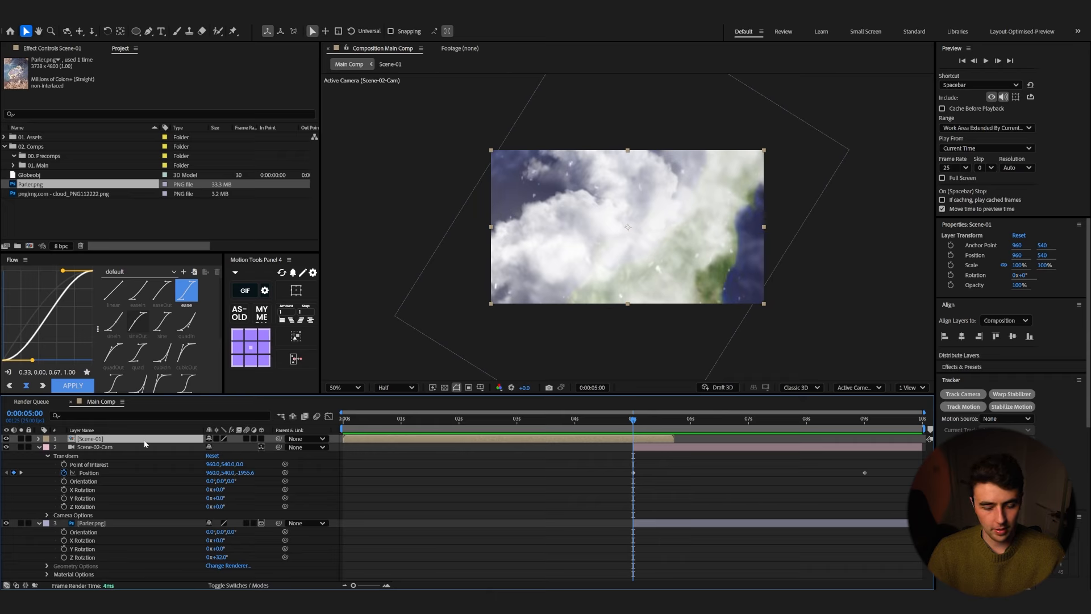
key(t)
click(64, 447)
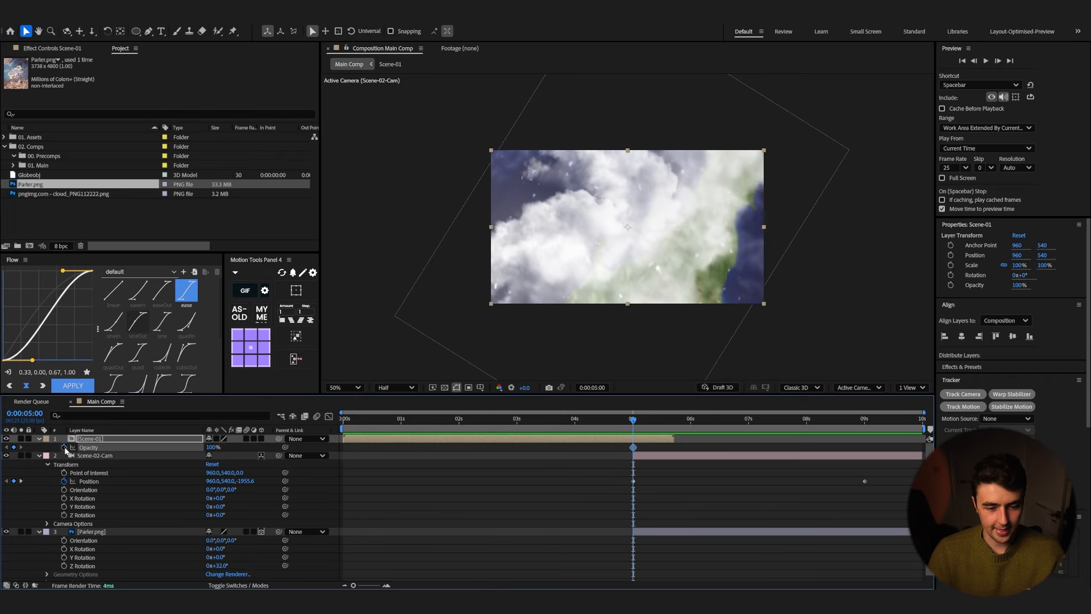
click(141, 439)
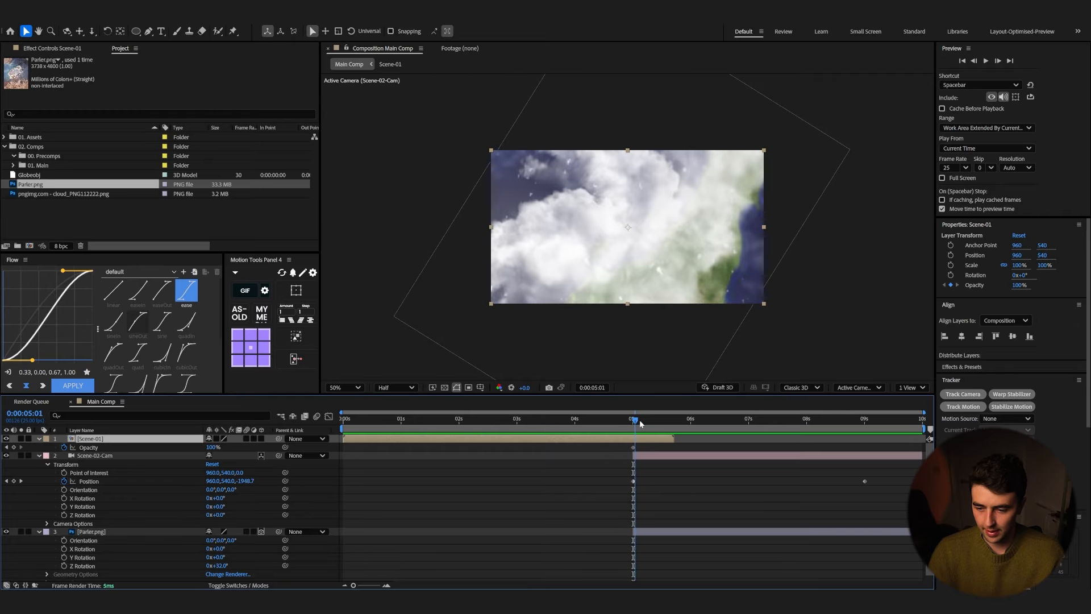
drag(632, 421, 674, 422)
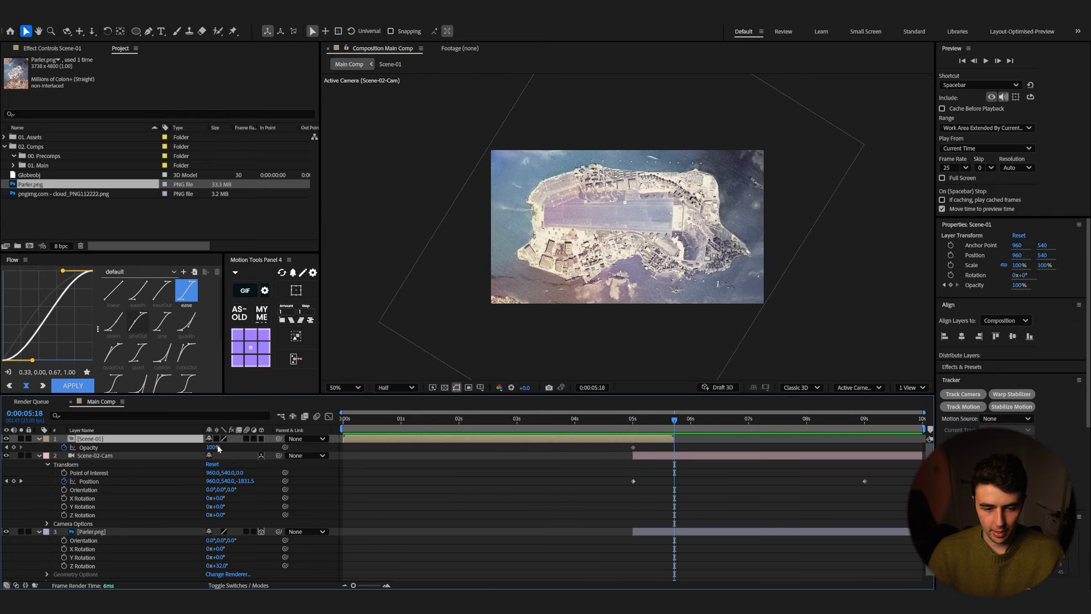
drag(219, 449, 144, 456)
drag(213, 447, 113, 456)
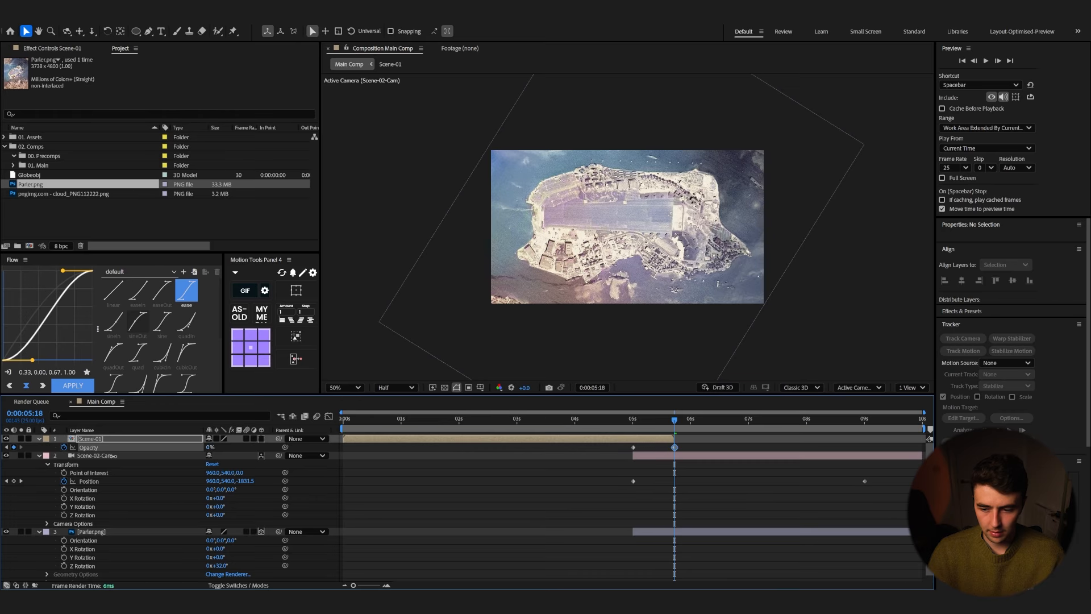
Step: Play back the crossfade from the globe scene to the aerial photo
key(space)
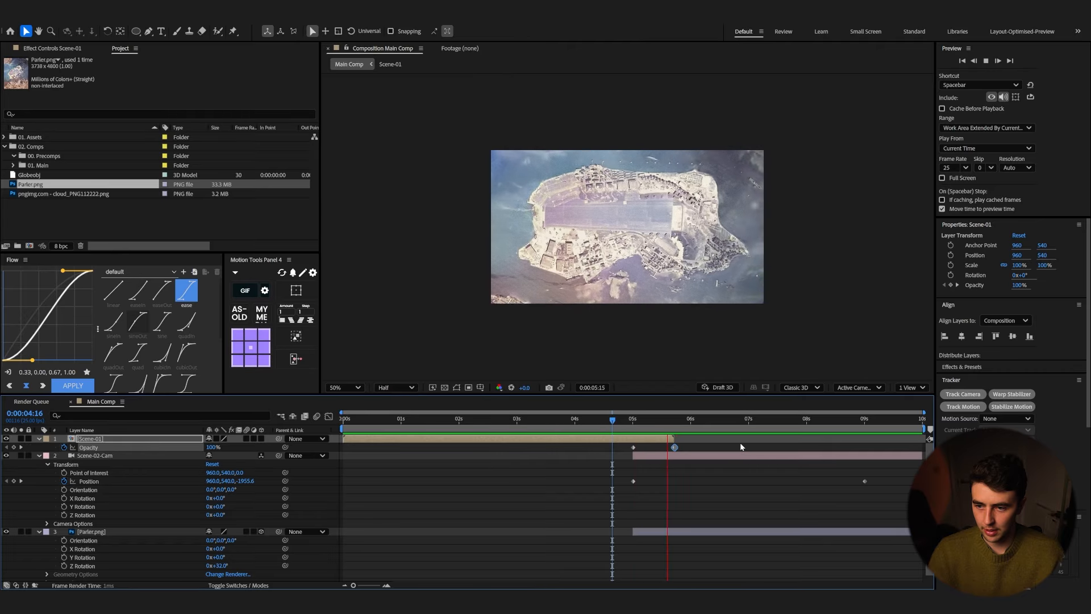
click(617, 421)
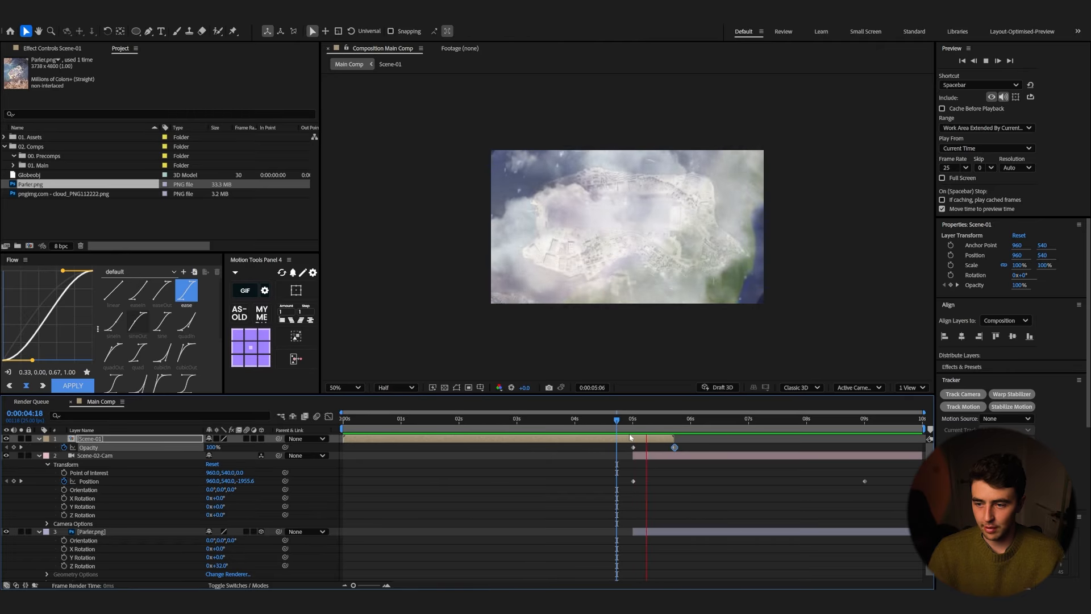
click(593, 427)
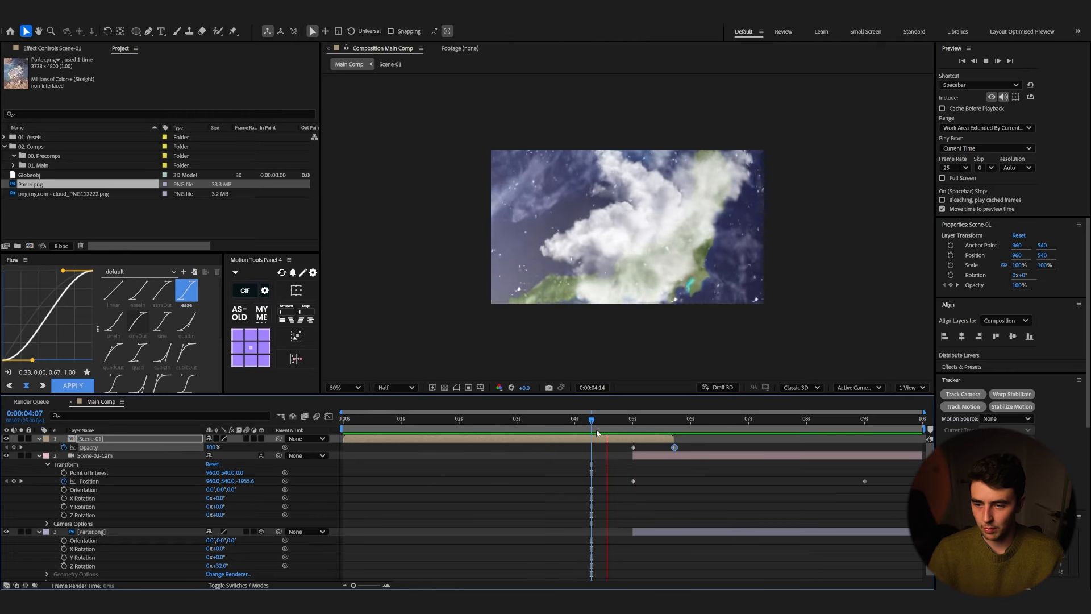
click(615, 426)
key(space)
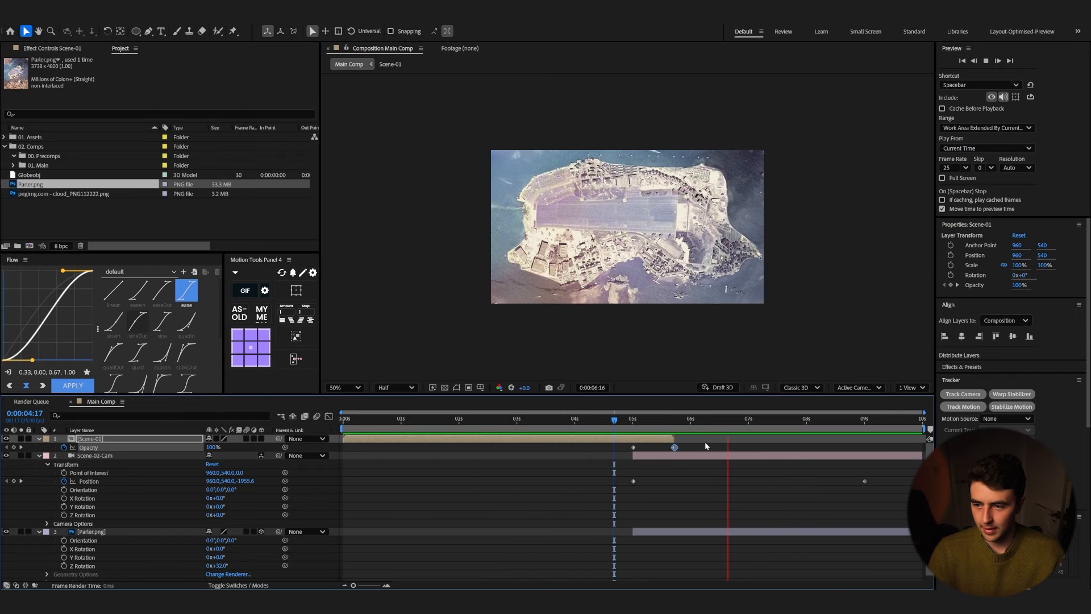
key(space)
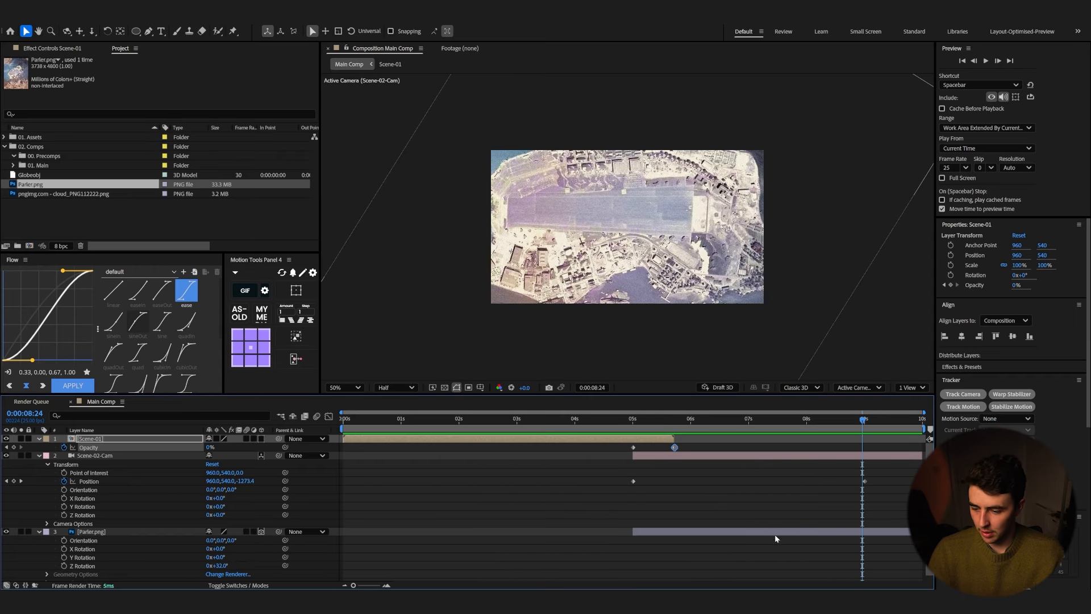
Step: Rescale the Parler.png layer to about 49% and preview the result
click(775, 532)
key(s)
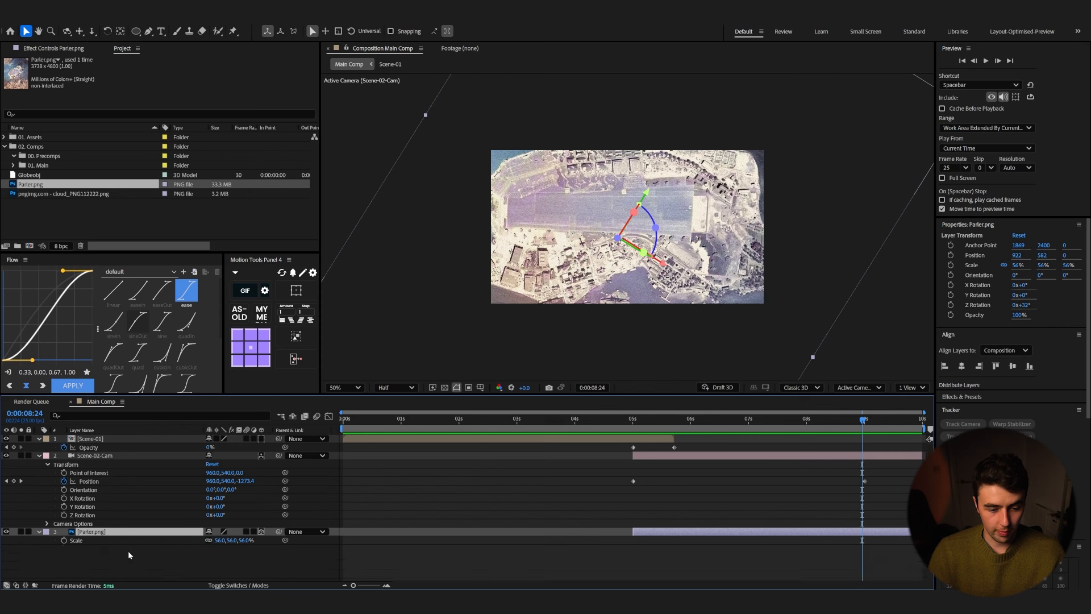
drag(241, 541, 230, 541)
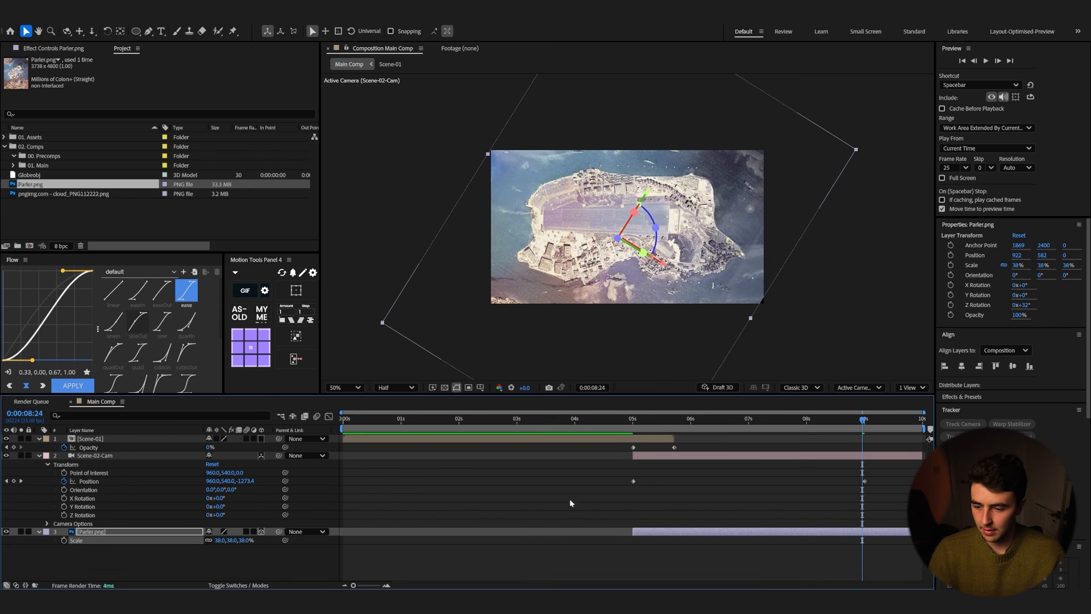
click(628, 431)
key(space)
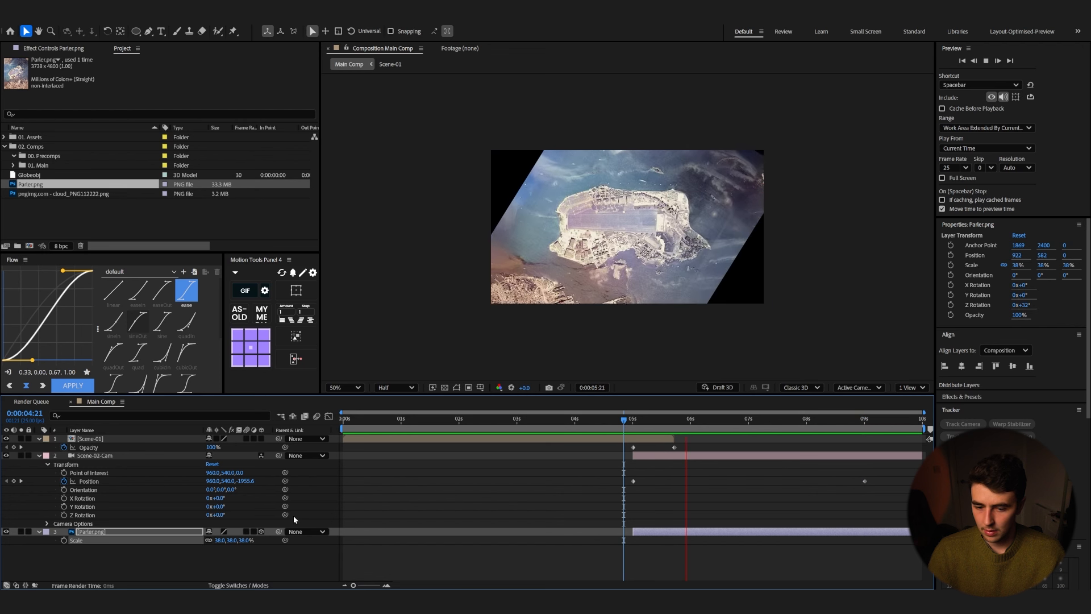
drag(241, 540, 251, 540)
key(space)
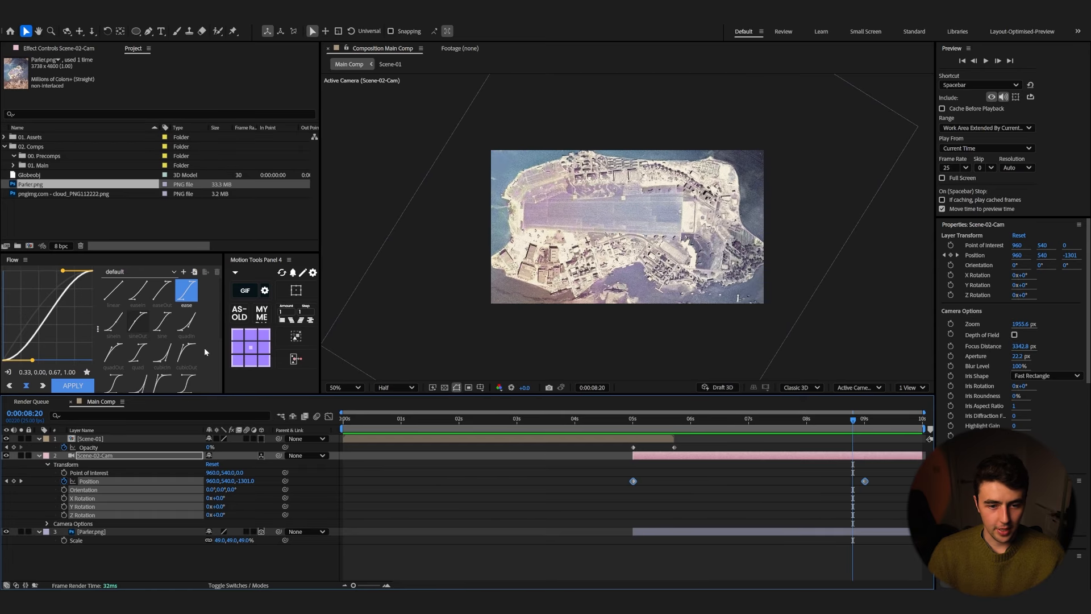
Step: Apply the quartOut easing curve to the camera's position keyframes and preview the move
scroll(171, 359, down, 3)
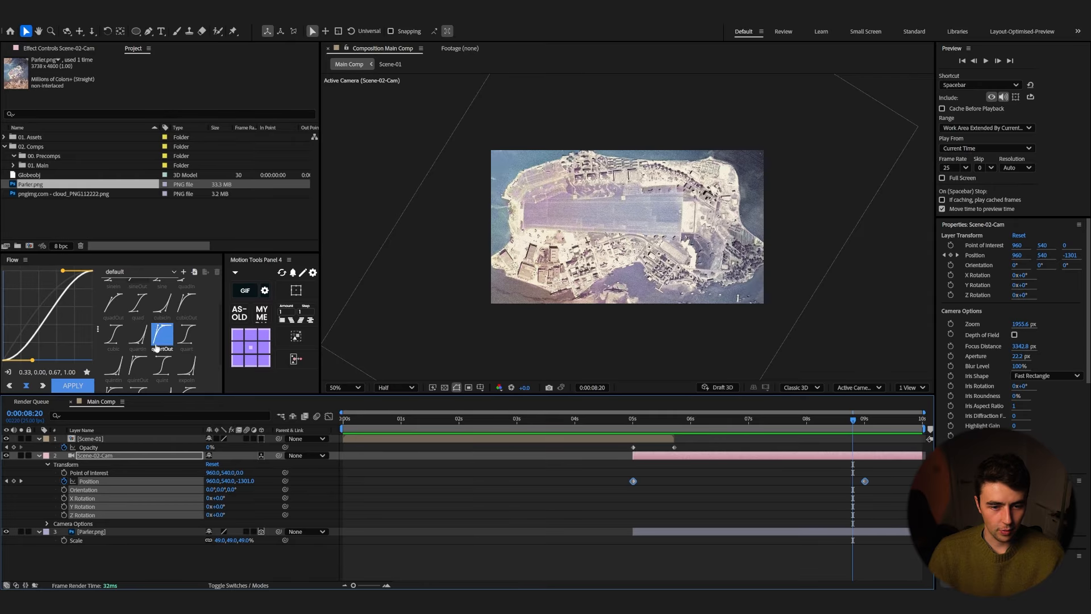
click(166, 340)
click(73, 385)
click(621, 423)
key(space)
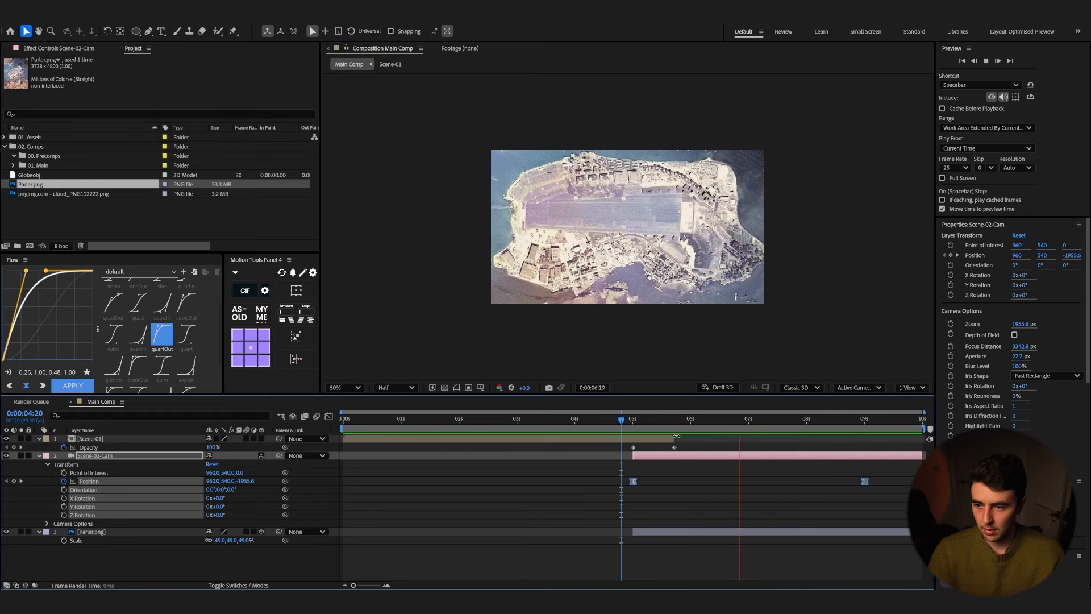
key(space)
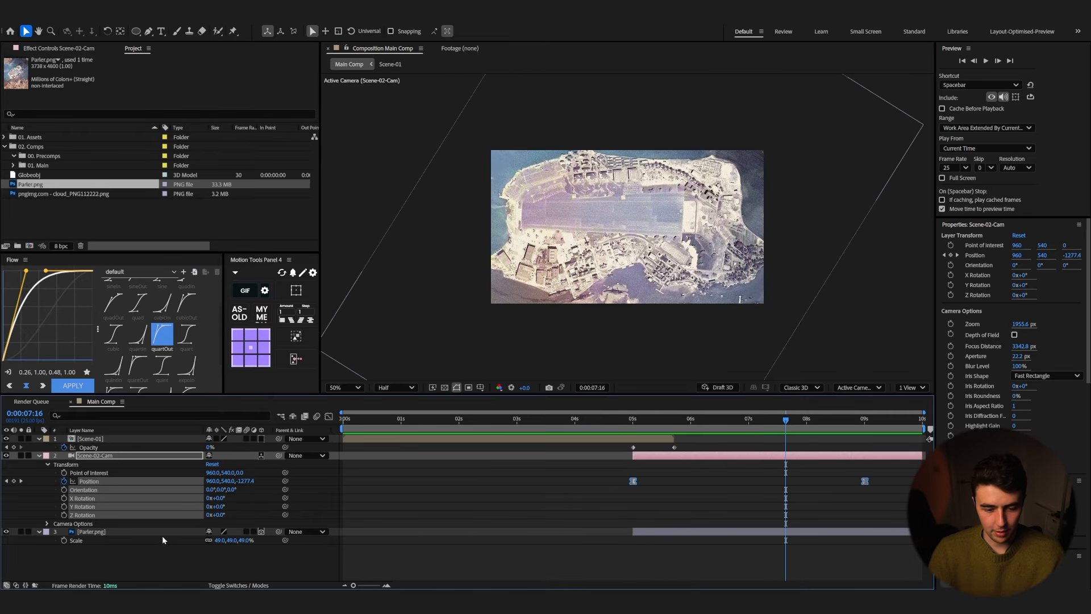
Step: Preview the transition into the aerial photo scene around five seconds
click(162, 540)
click(633, 420)
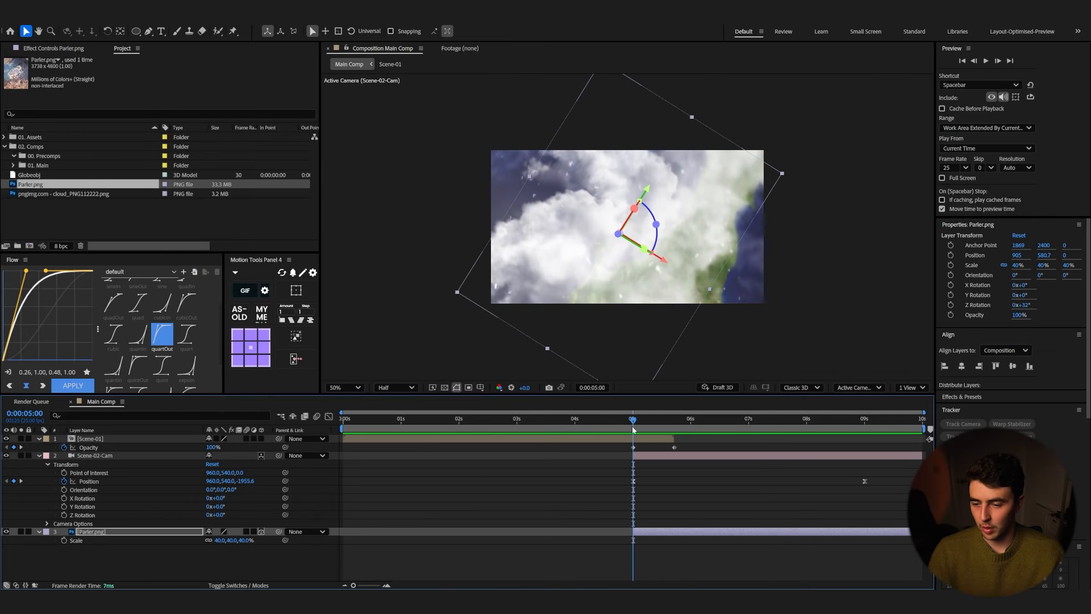
key(space)
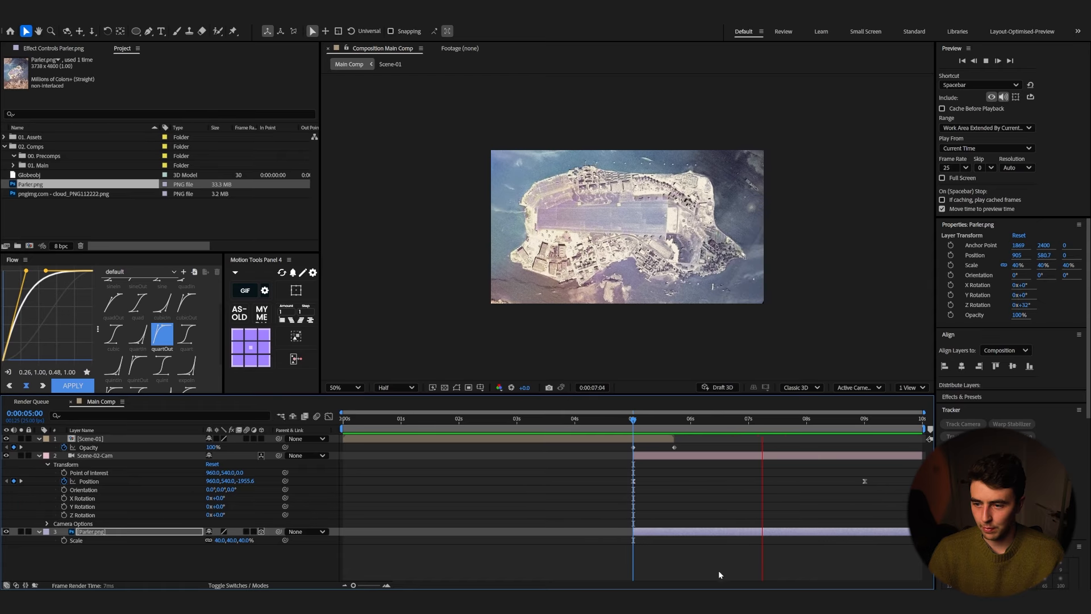
key(space)
right_click(665, 534)
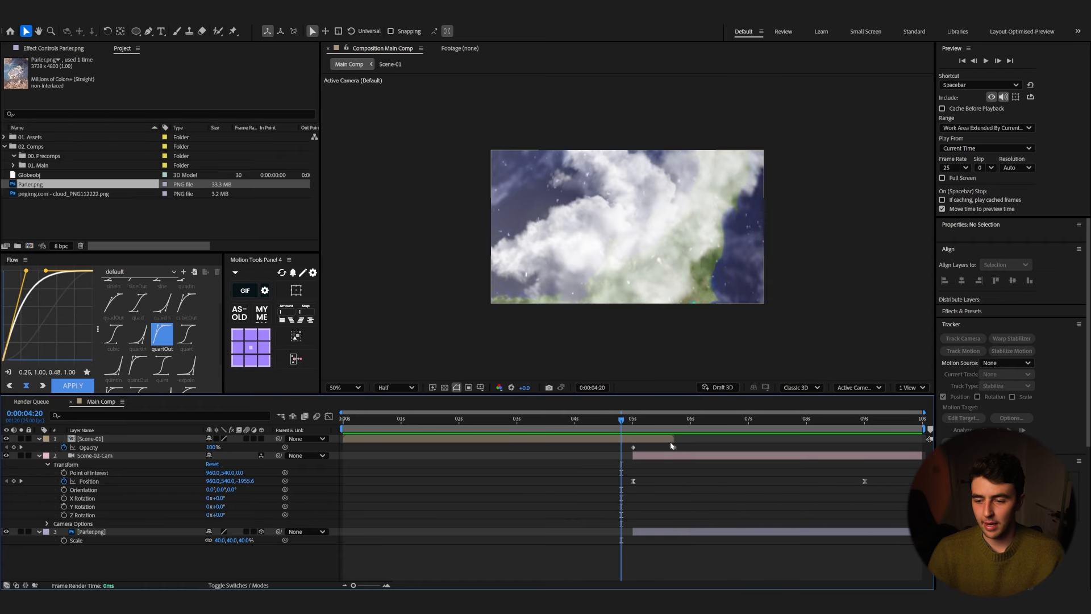
key(space)
key(space)
drag(666, 423, 614, 427)
key(space)
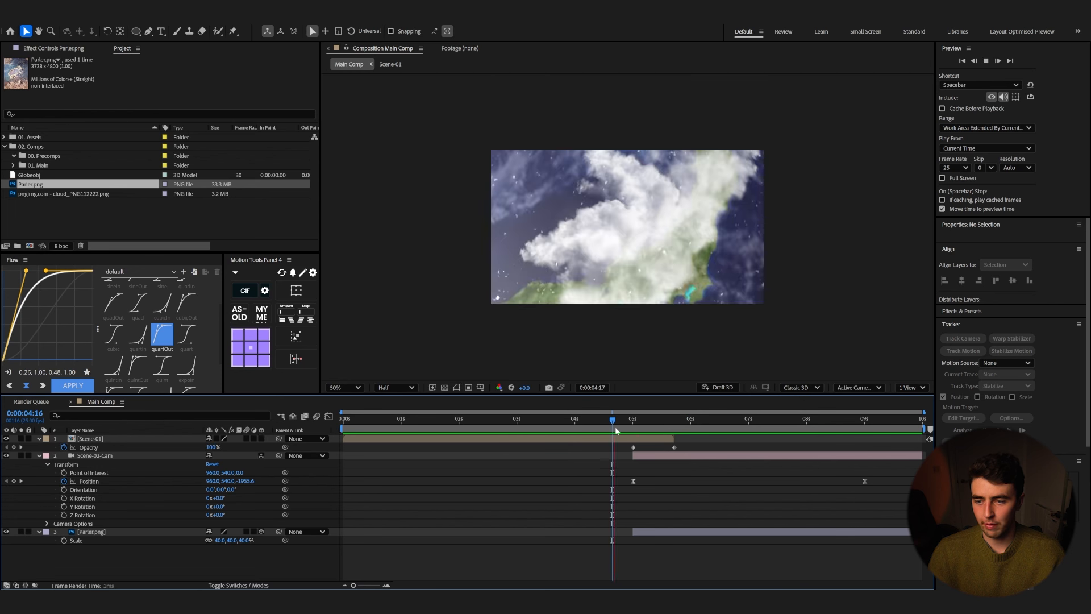
key(space)
key(space)
key(space)
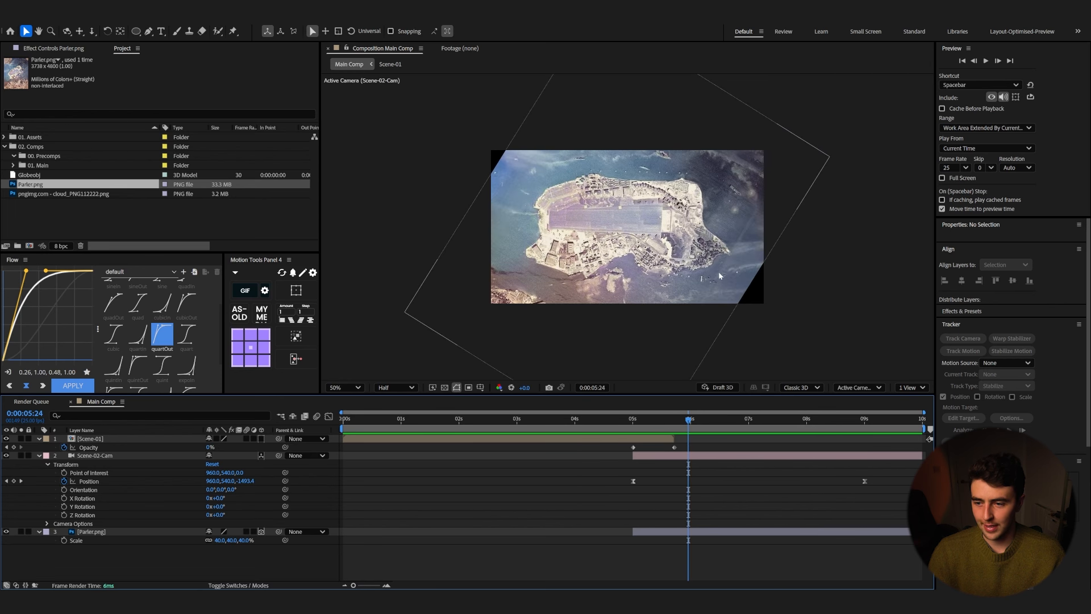
Step: Draw a Pen tool mask tracing the island's outline on the Parler.png layer
click(94, 532)
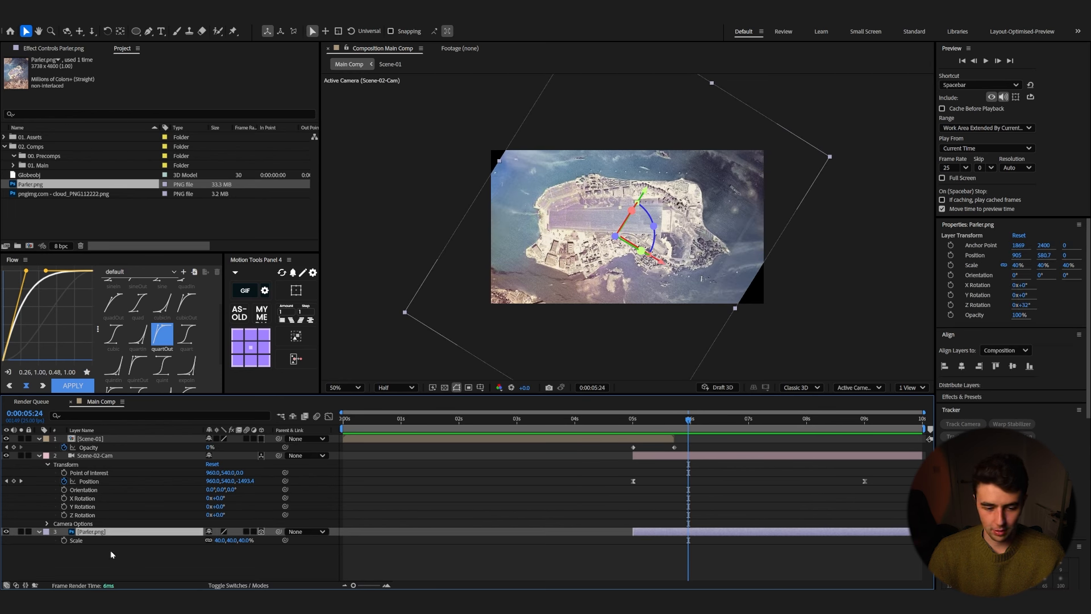
click(152, 32)
scroll(667, 250, up, 2)
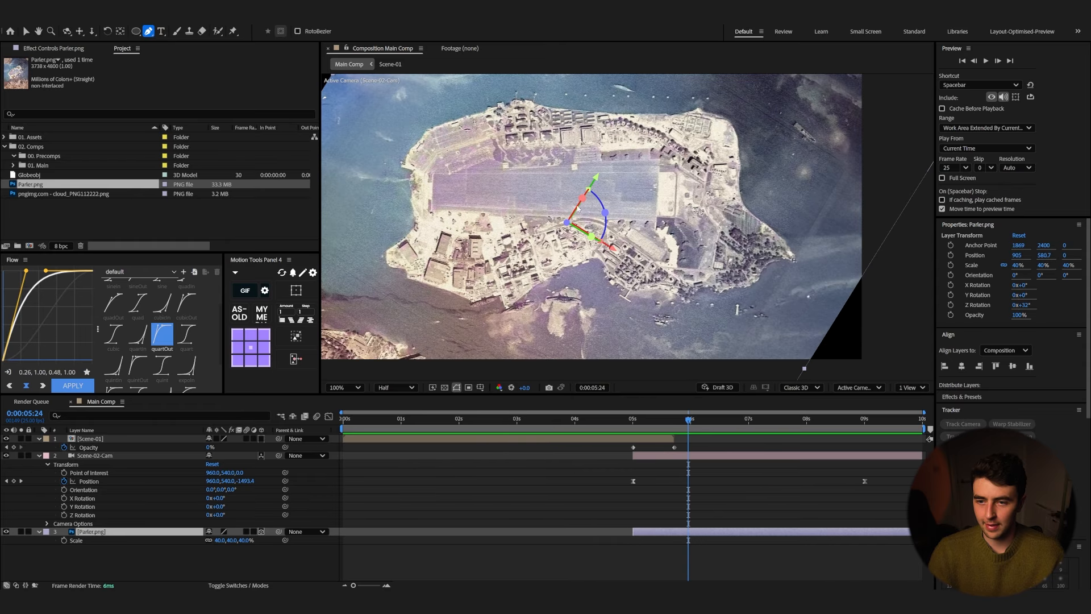
click(445, 123)
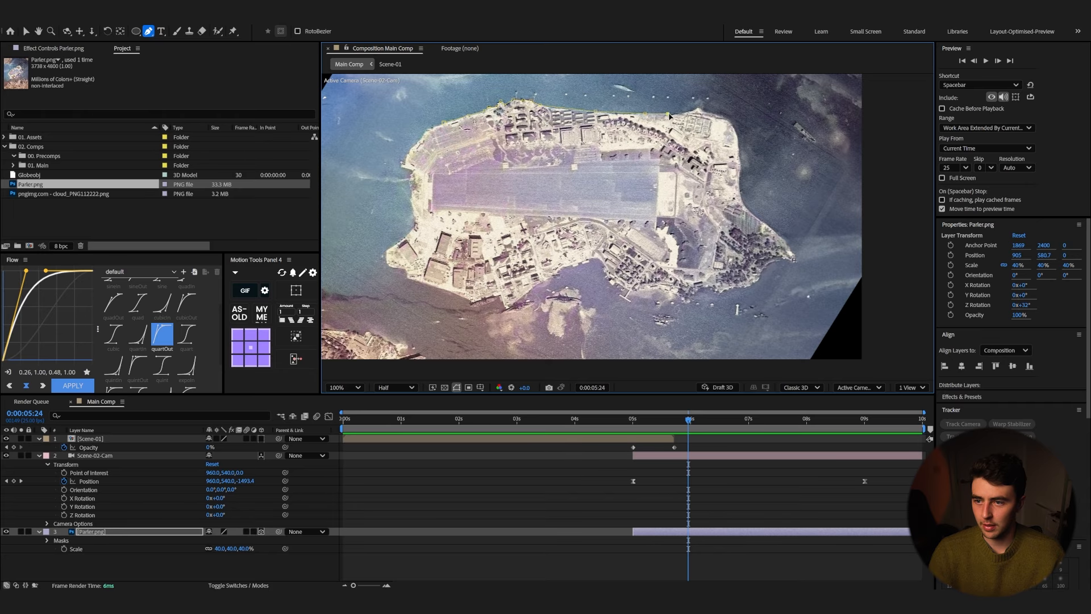
click(602, 261)
click(556, 274)
click(505, 307)
click(471, 301)
click(405, 279)
click(408, 234)
click(404, 167)
click(444, 123)
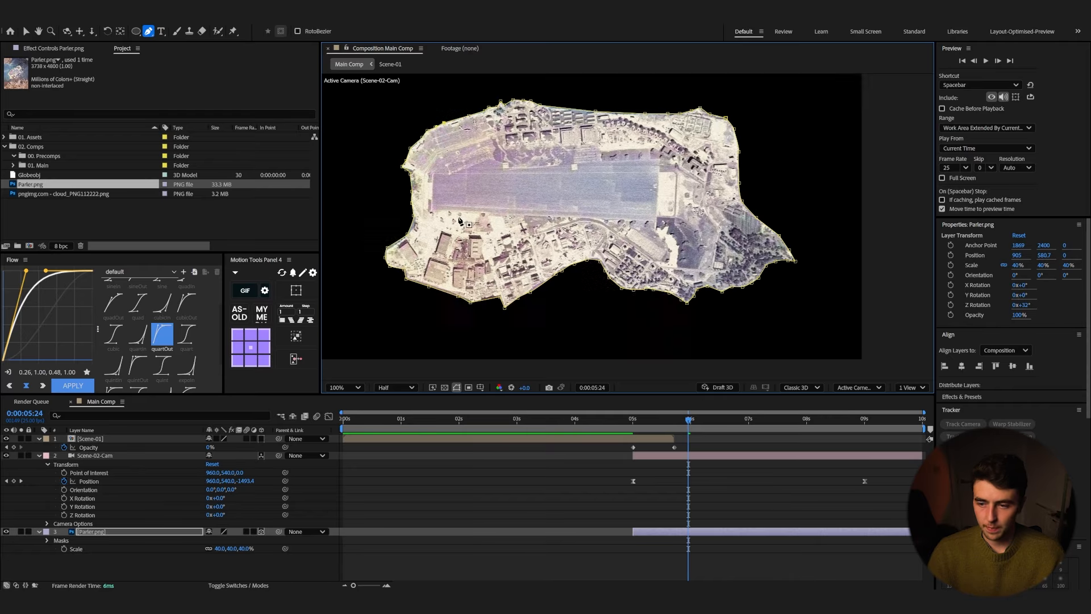
Step: Duplicate the Parler.png layer and delete the mask from the copy
click(101, 530)
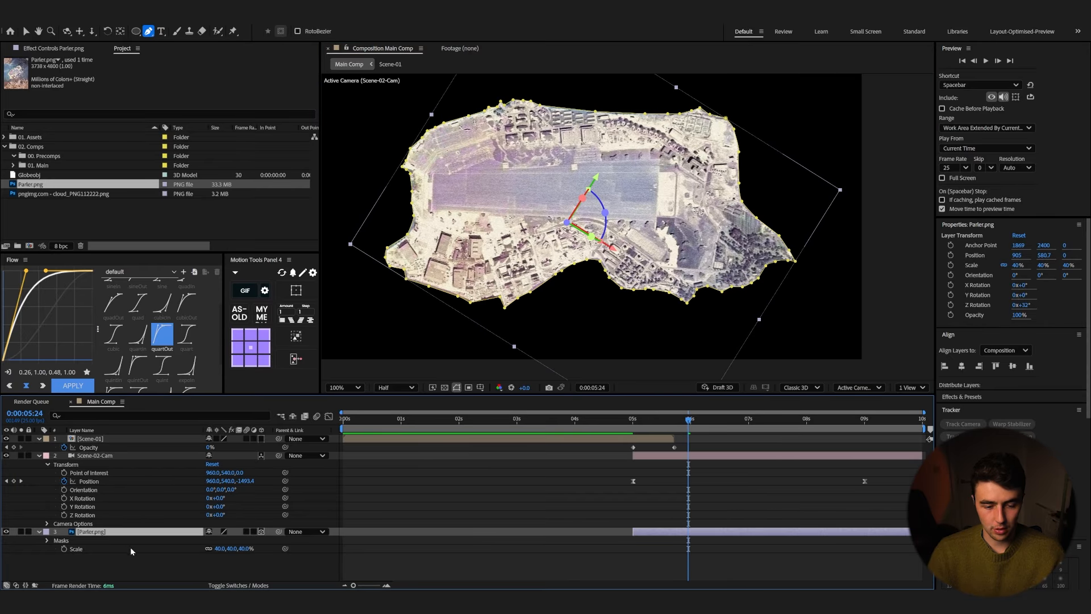
key(ctrl+d)
key(m)
click(83, 558)
key(Delete)
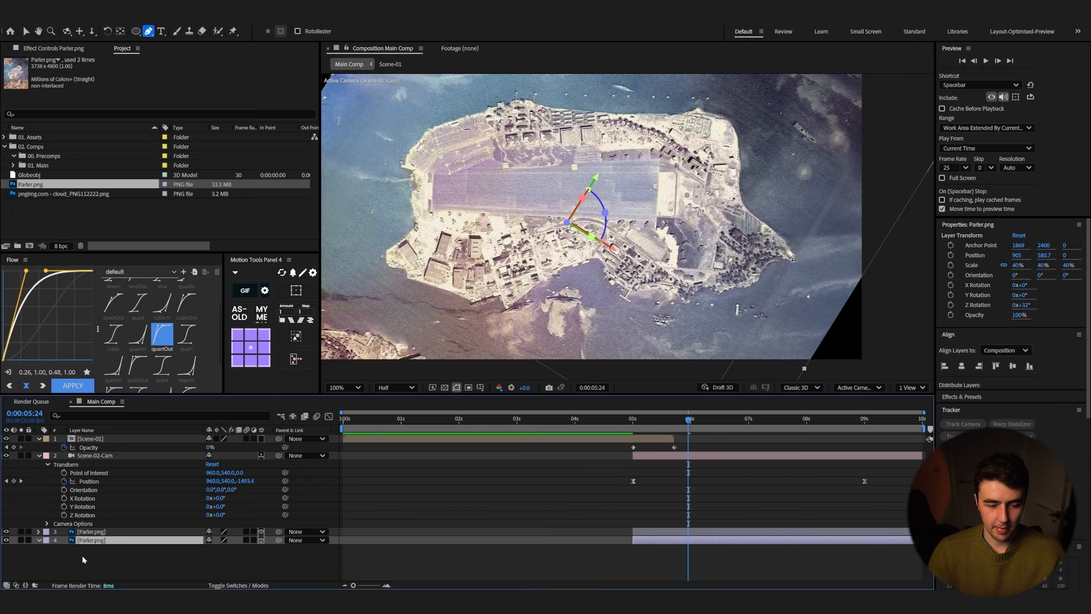
key(comma)
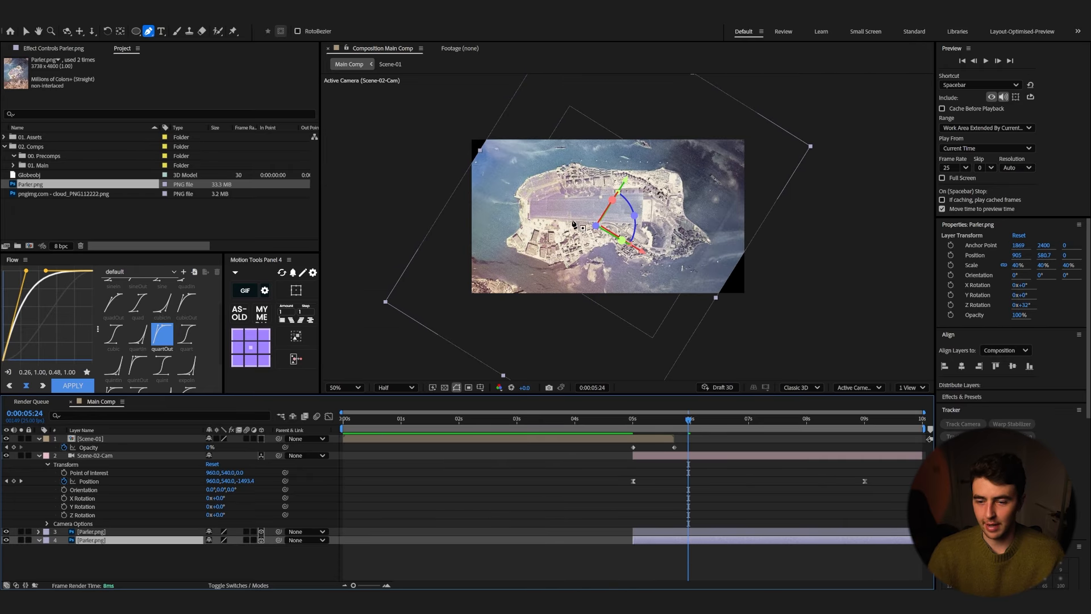
Step: Apply CC RepeTile to the unmasked Parler.png copy, expanding right 511 and left 354, with Checker Flip H tiling
click(137, 569)
click(115, 544)
key(ctrl+space)
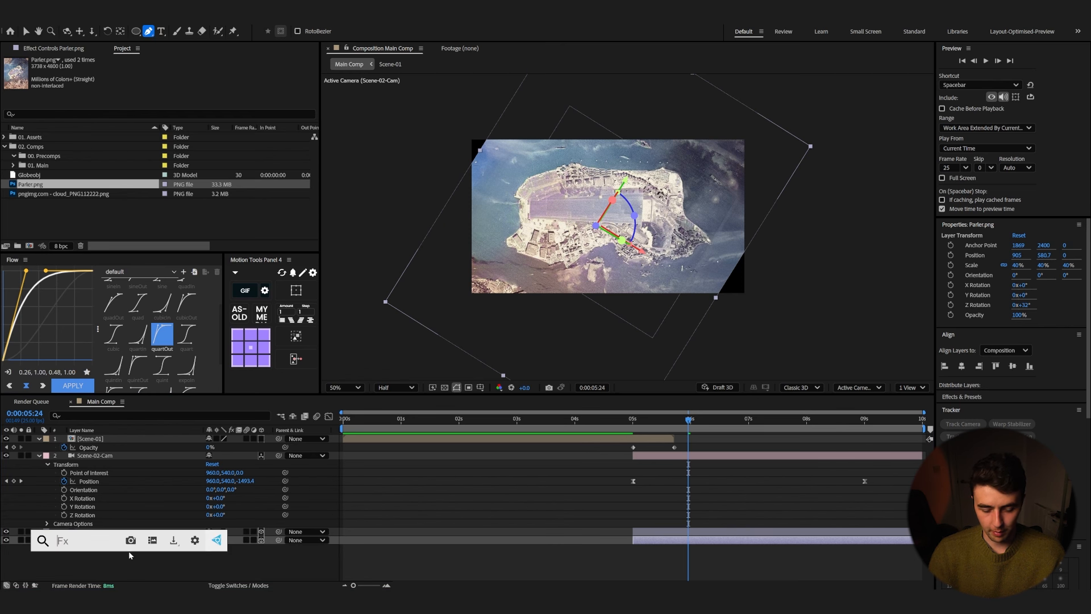
text(repe)
key(Return)
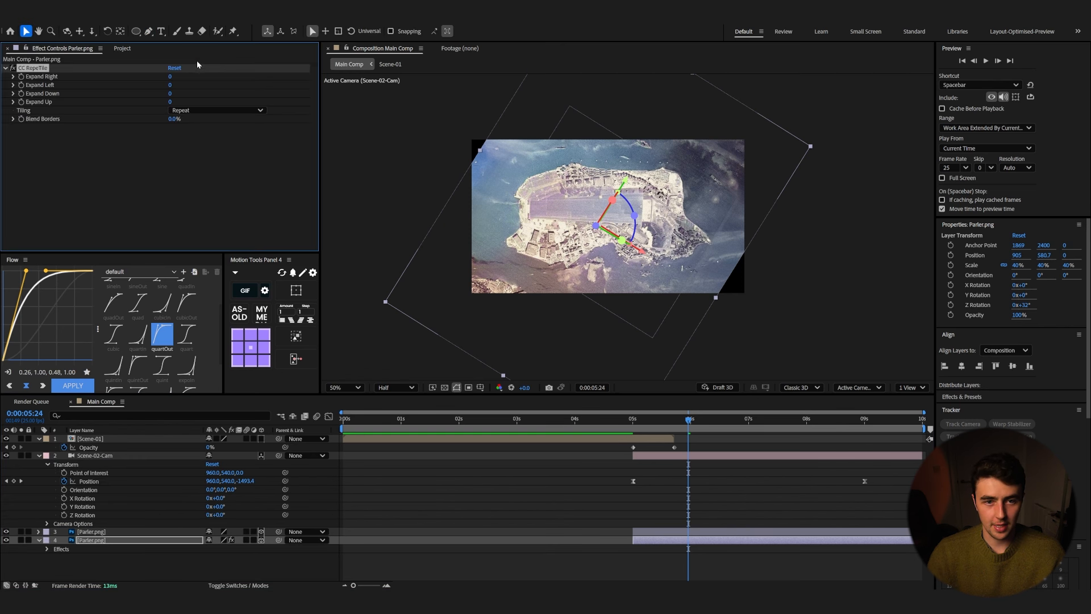
drag(168, 79, 205, 83)
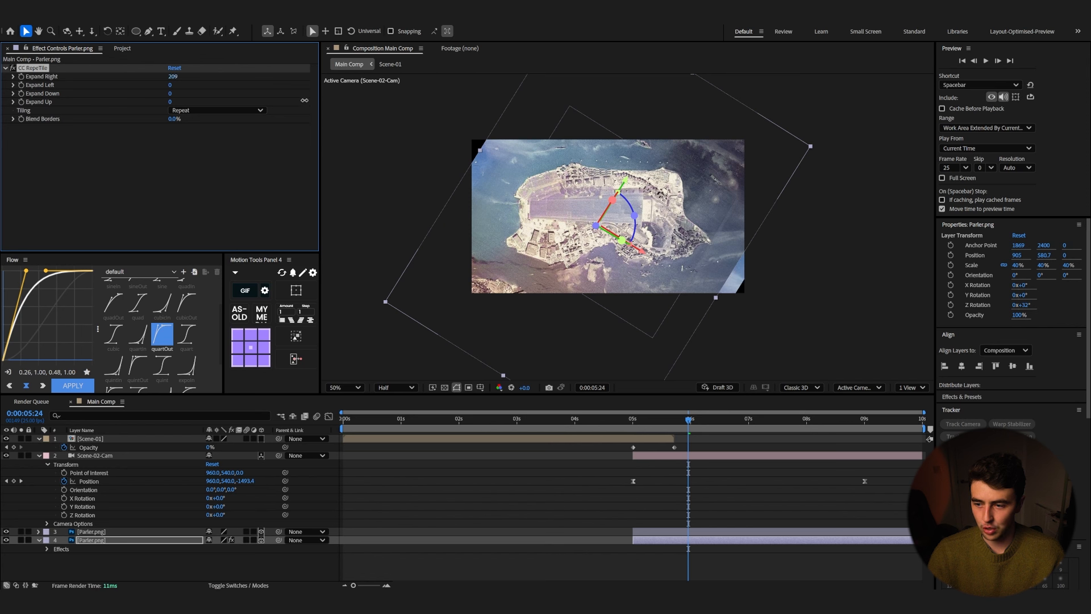
drag(441, 116, 283, 92)
click(216, 111)
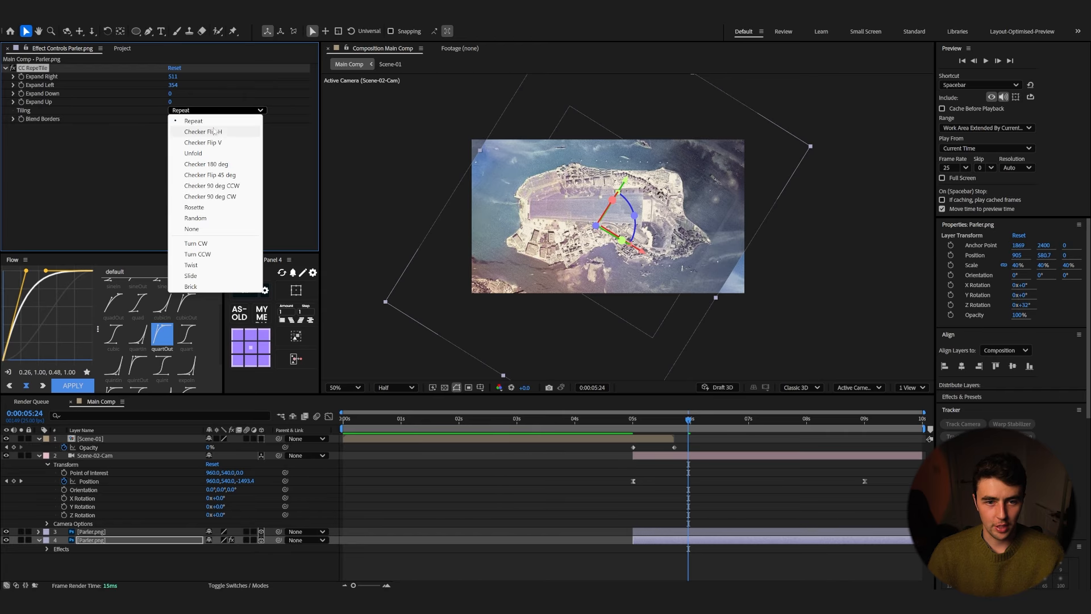
click(217, 133)
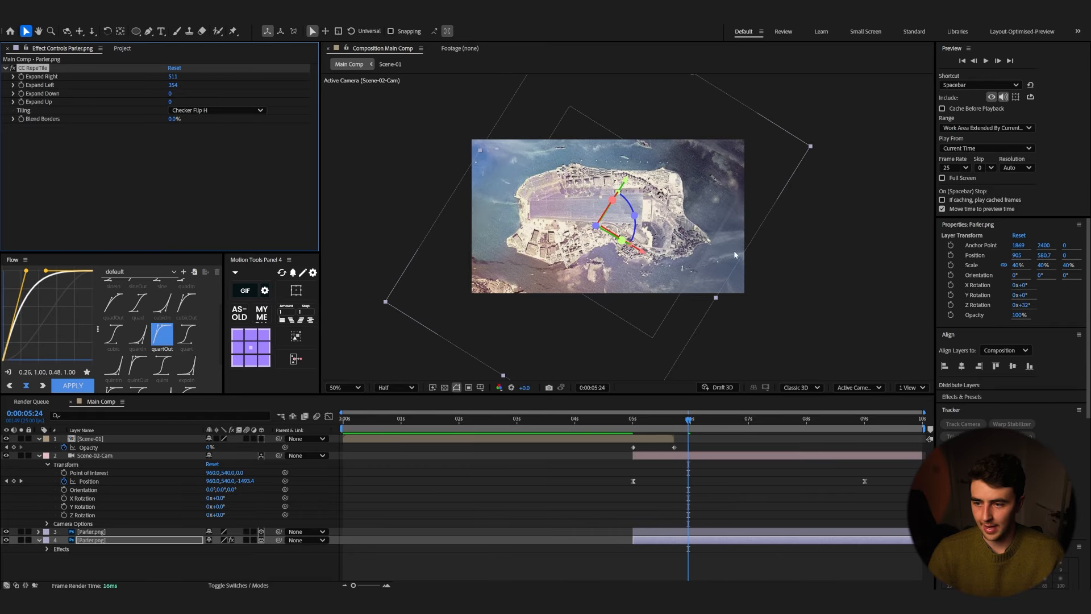
Step: Create a near-black solid layer and move it to the bottom of the layer stack
click(81, 575)
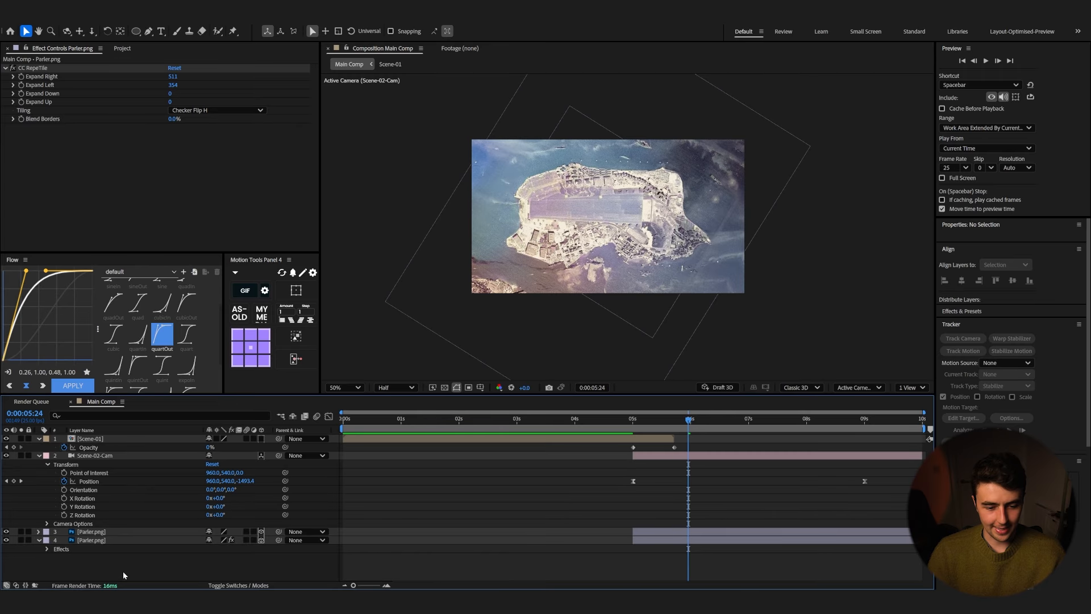
right_click(92, 564)
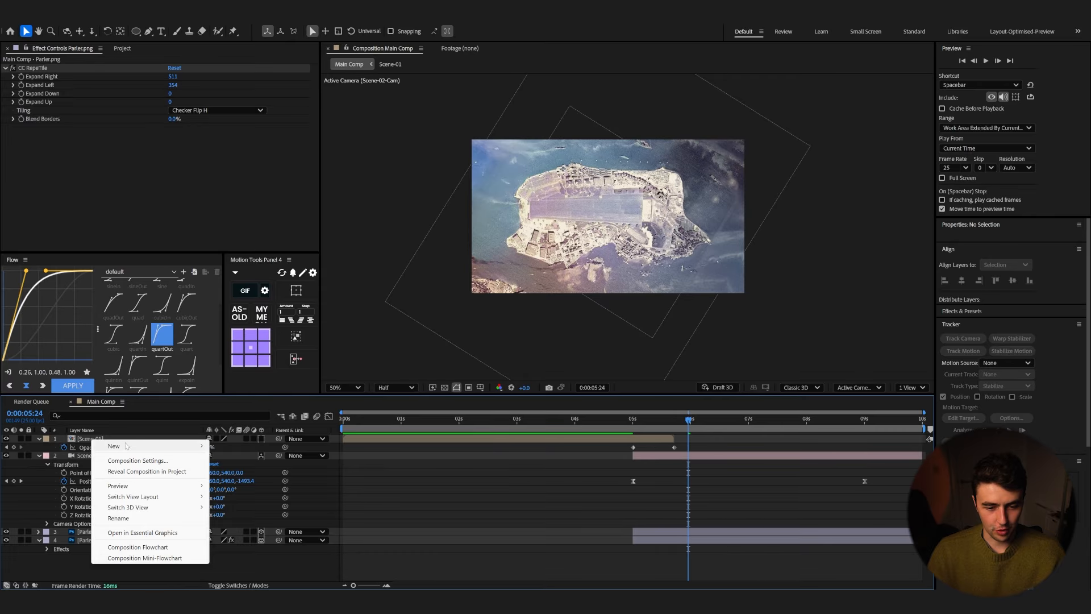
mouse_move(171, 446)
click(235, 472)
click(538, 371)
drag(451, 345, 437, 353)
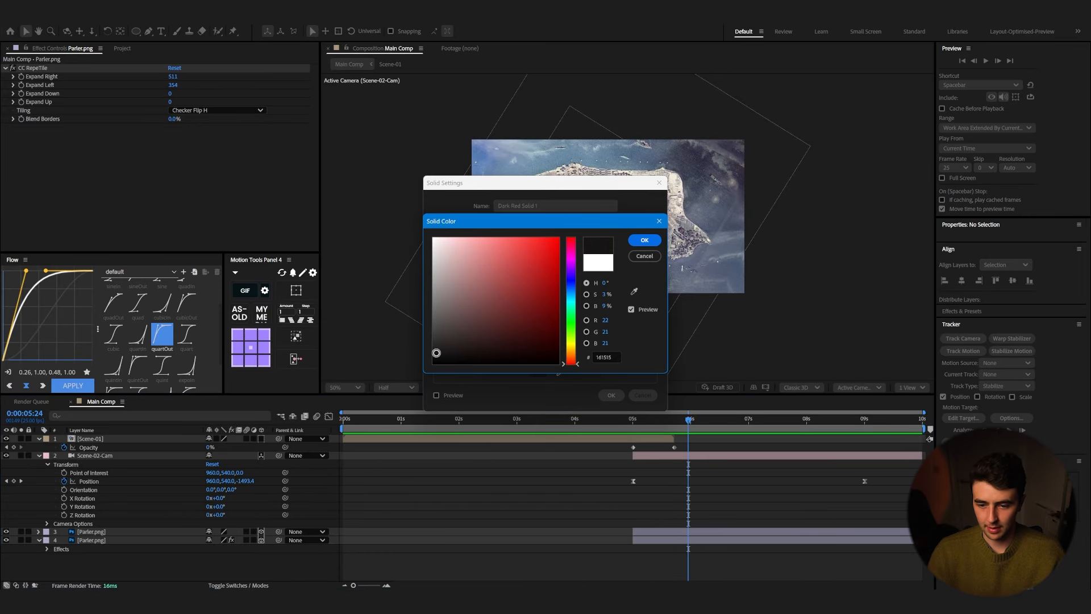
click(645, 241)
click(612, 395)
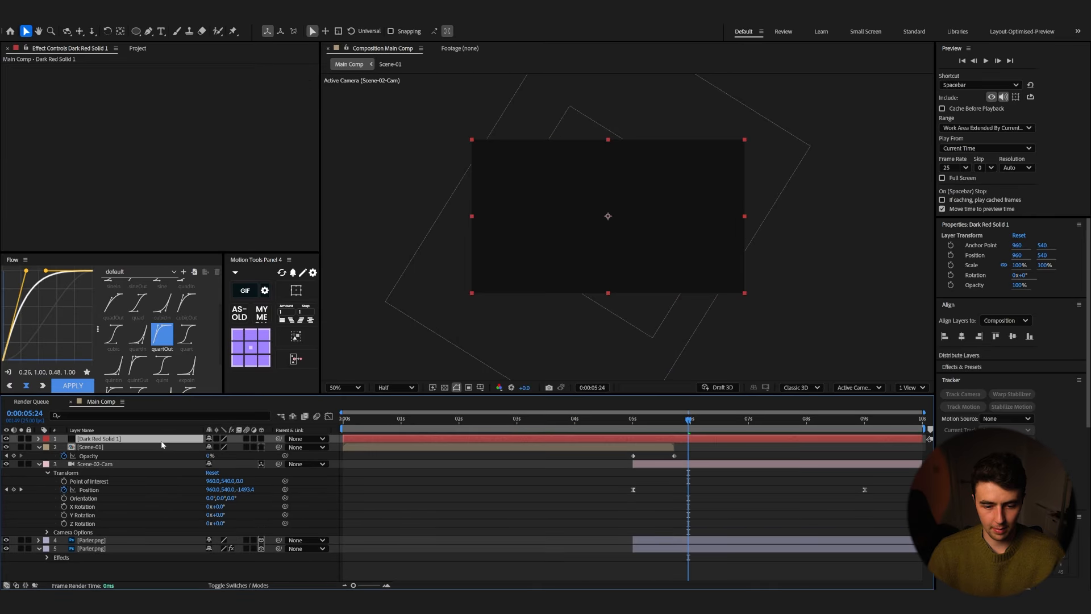
drag(162, 441, 148, 557)
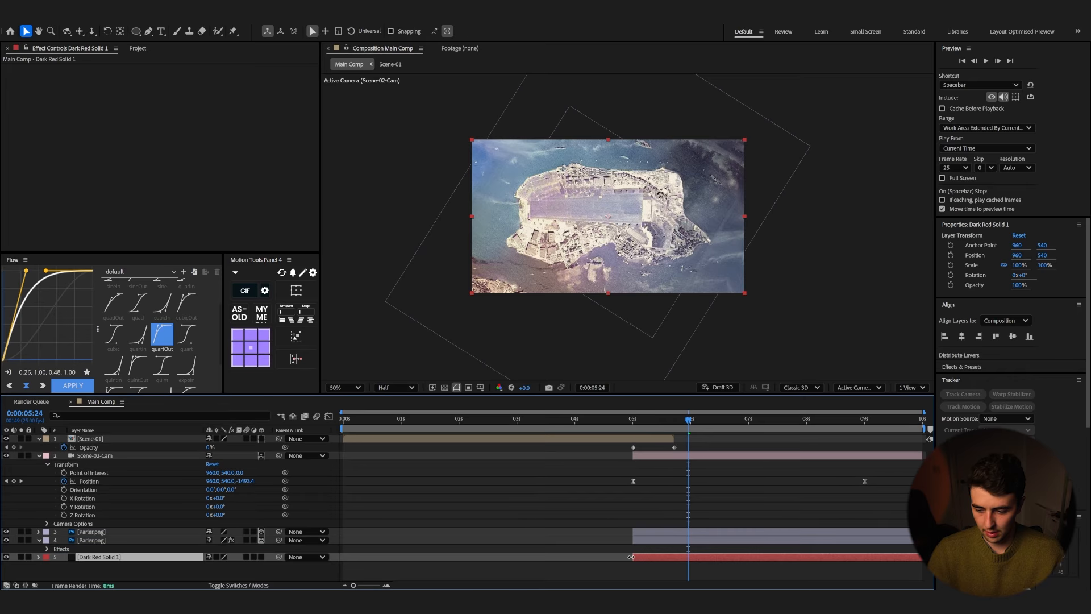
Step: Lower the tiled Parler.png copy's opacity to 56% and preview the result
key(ctrl+Up)
key(t)
drag(211, 549, 193, 549)
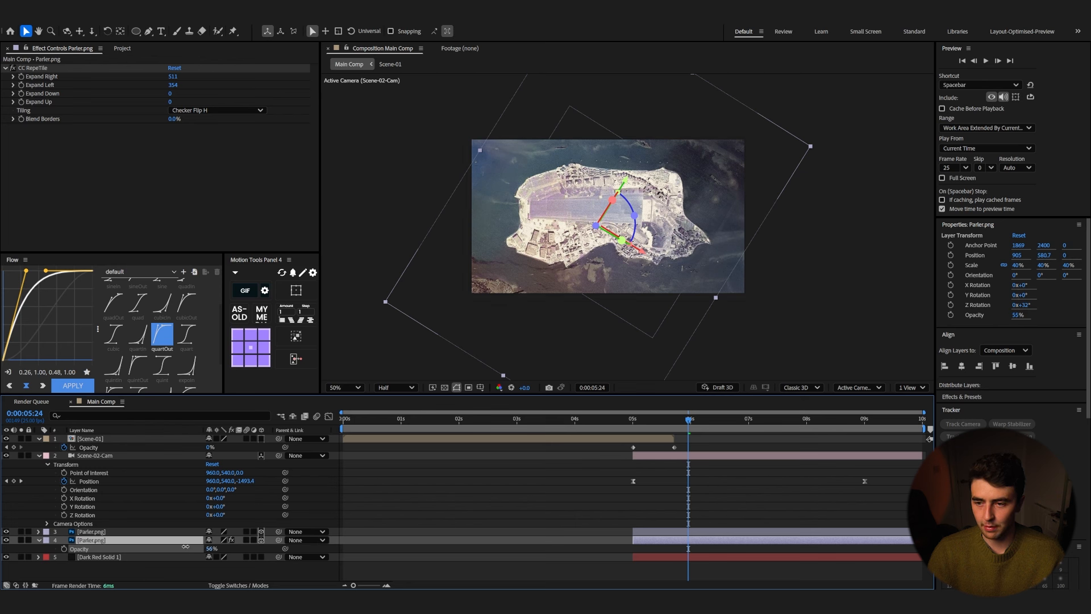
key(space)
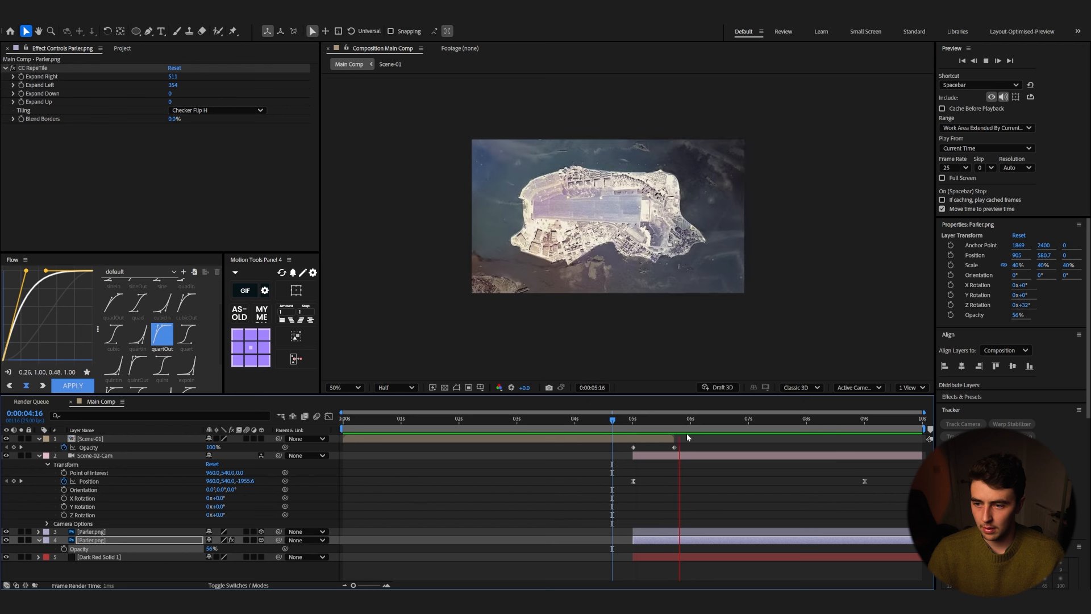
key(space)
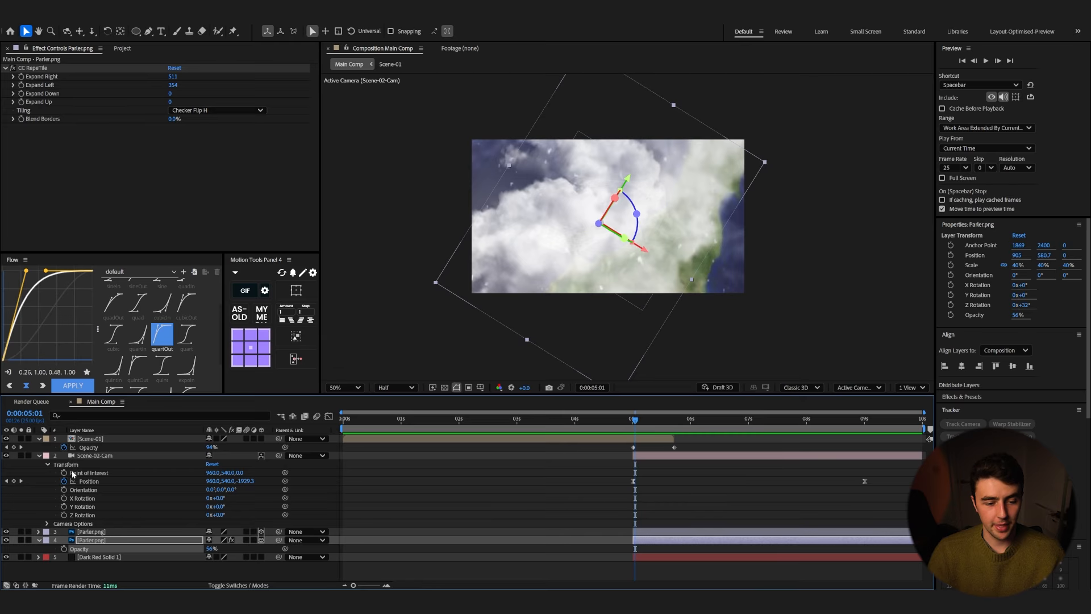
Step: Add the cloud PNG from the project into the composition above the Parler layers and make it 3D
click(39, 541)
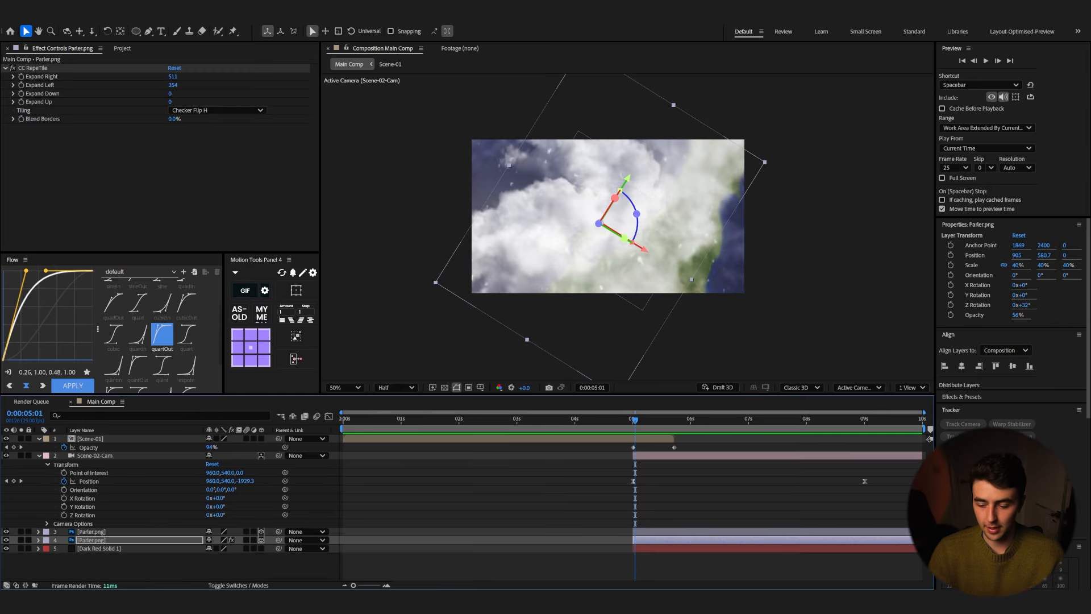
click(122, 48)
drag(33, 194, 645, 531)
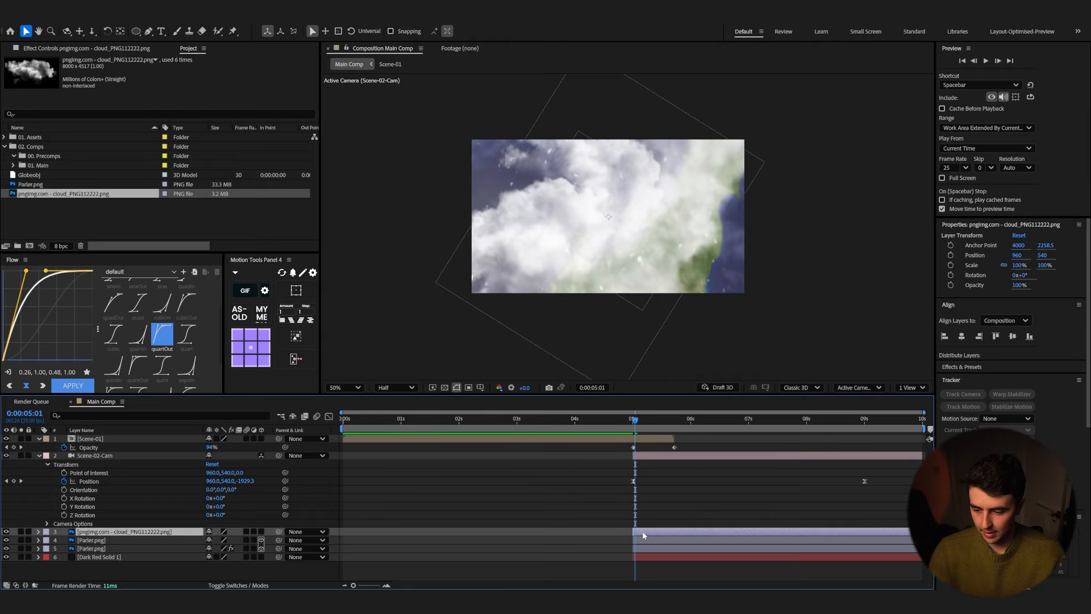
click(747, 421)
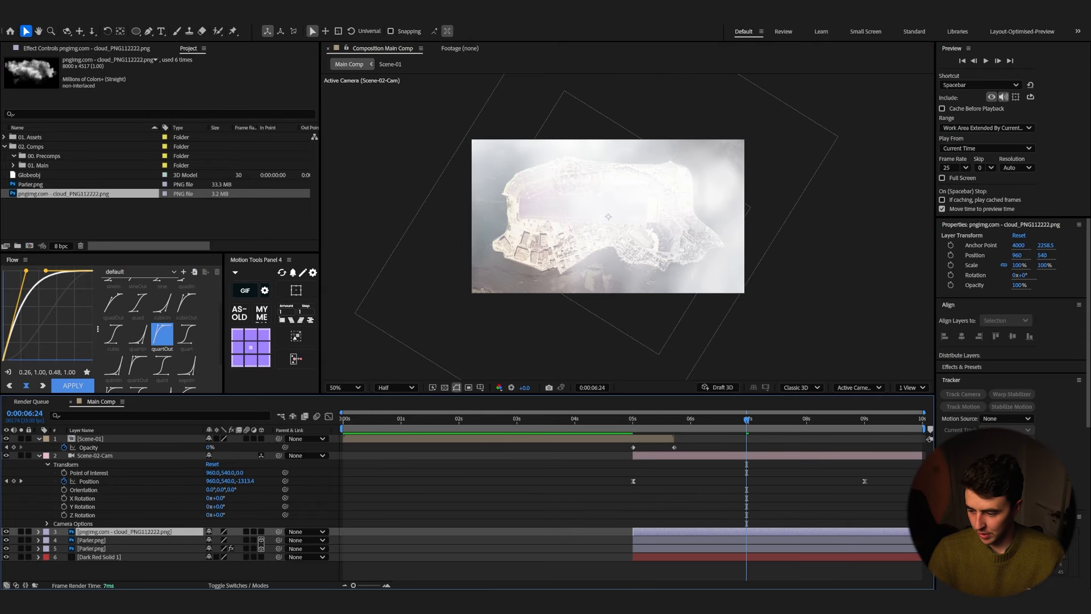
click(261, 531)
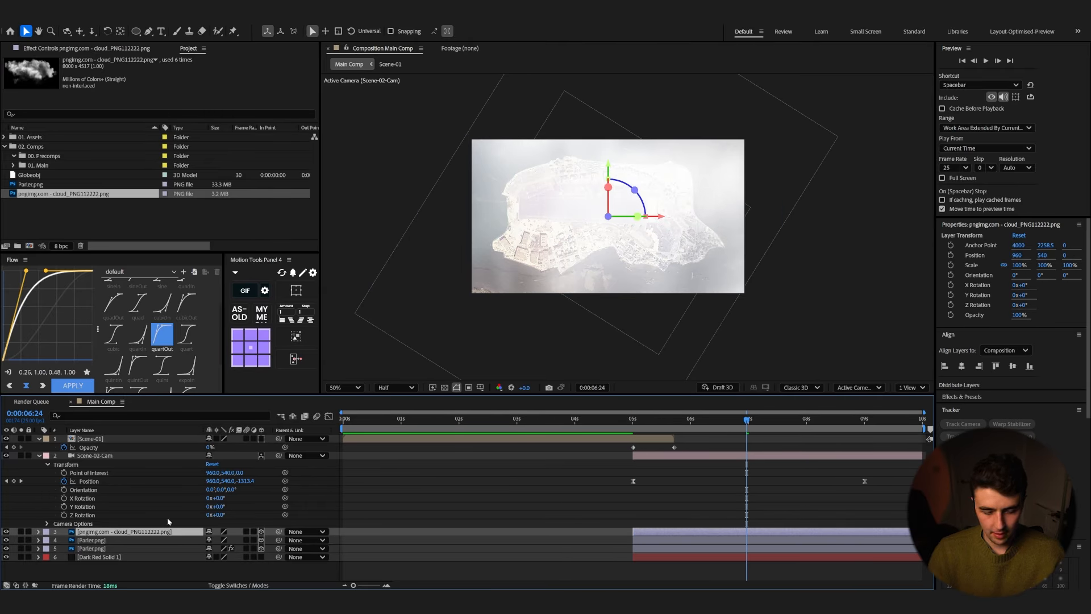
Step: Scale the cloud layer to 8% and position it over the island's left side, pushed back in depth
key(s)
drag(251, 545, 215, 544)
key(p)
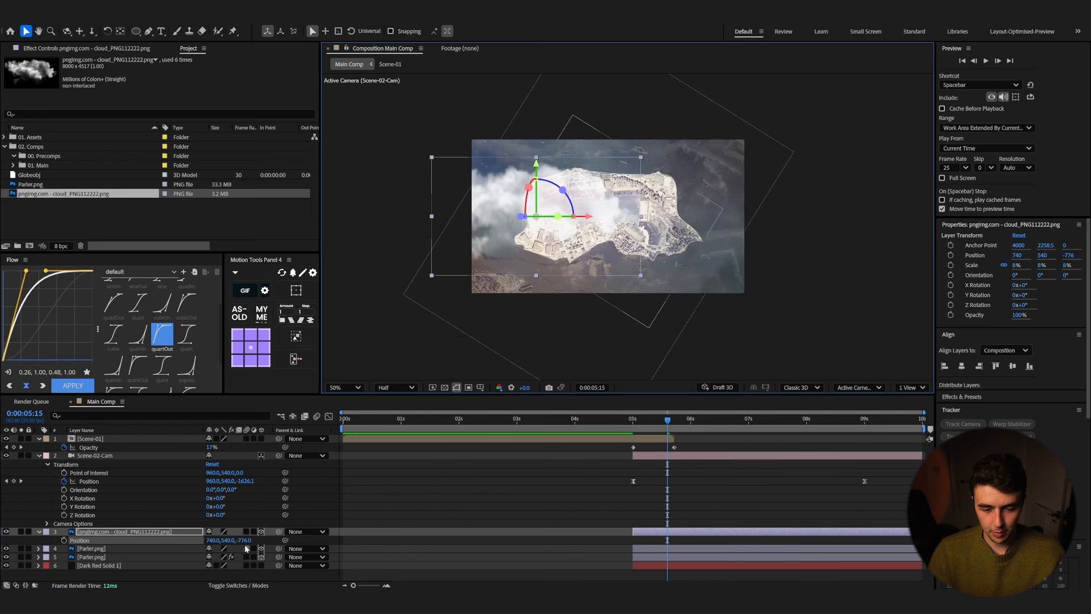
drag(245, 540, 112, 540)
drag(547, 258, 514, 239)
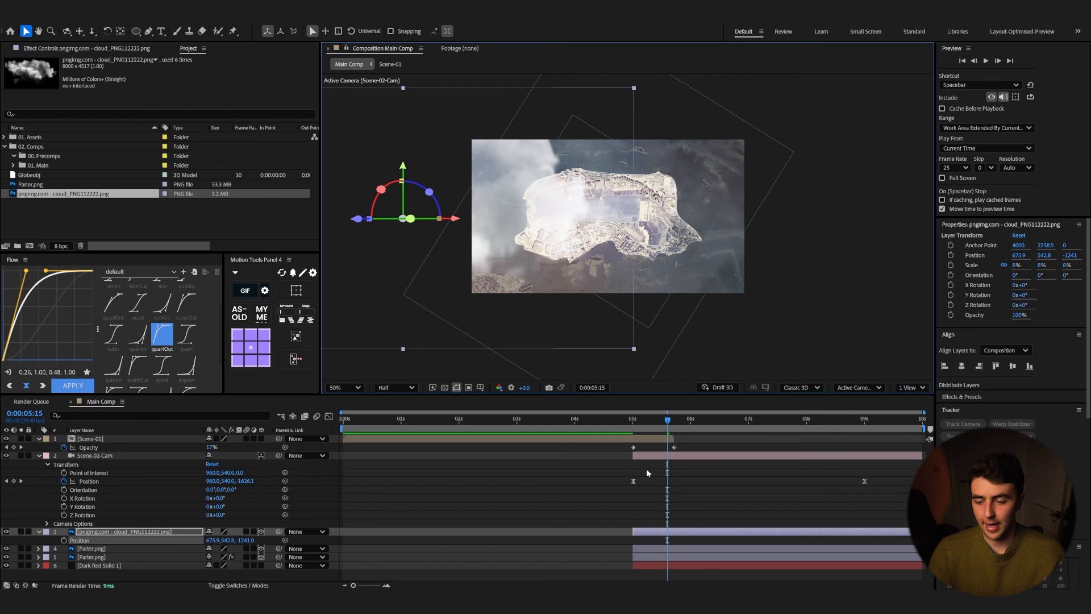
Step: Set the cloud layer's Z position to -1400
key(space)
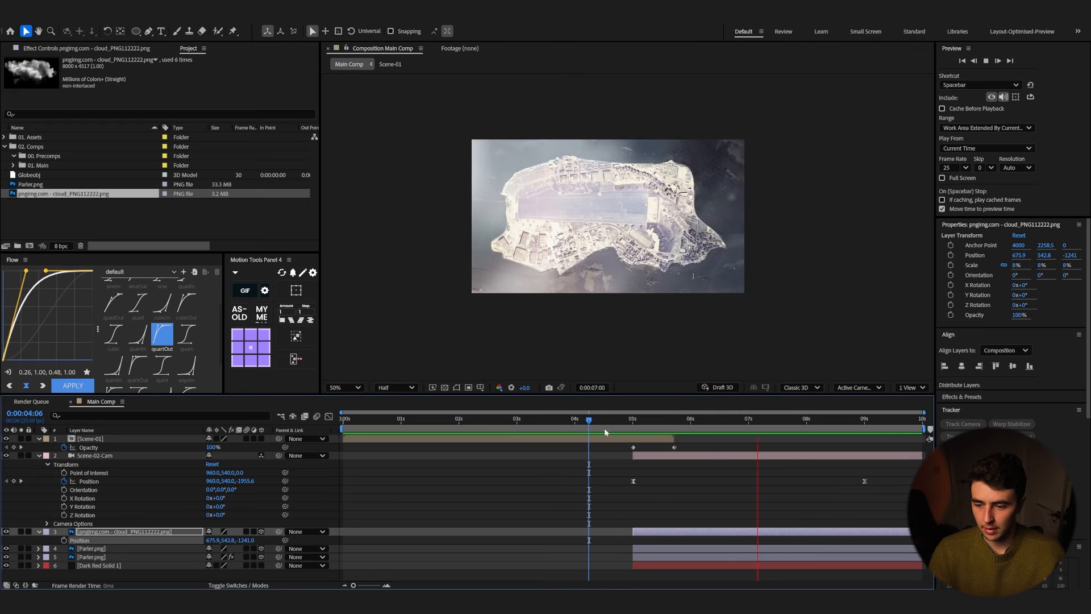
click(628, 423)
key(space)
click(621, 422)
key(space)
Step: Preview the transition into the island with the cloud
key(space)
drag(247, 539, 157, 543)
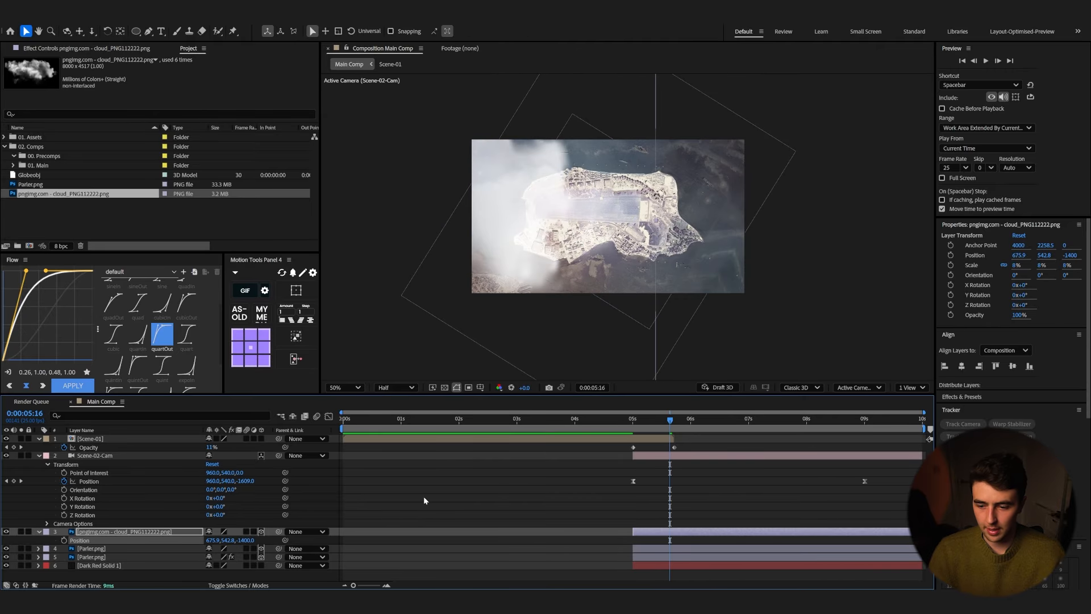
click(611, 423)
key(space)
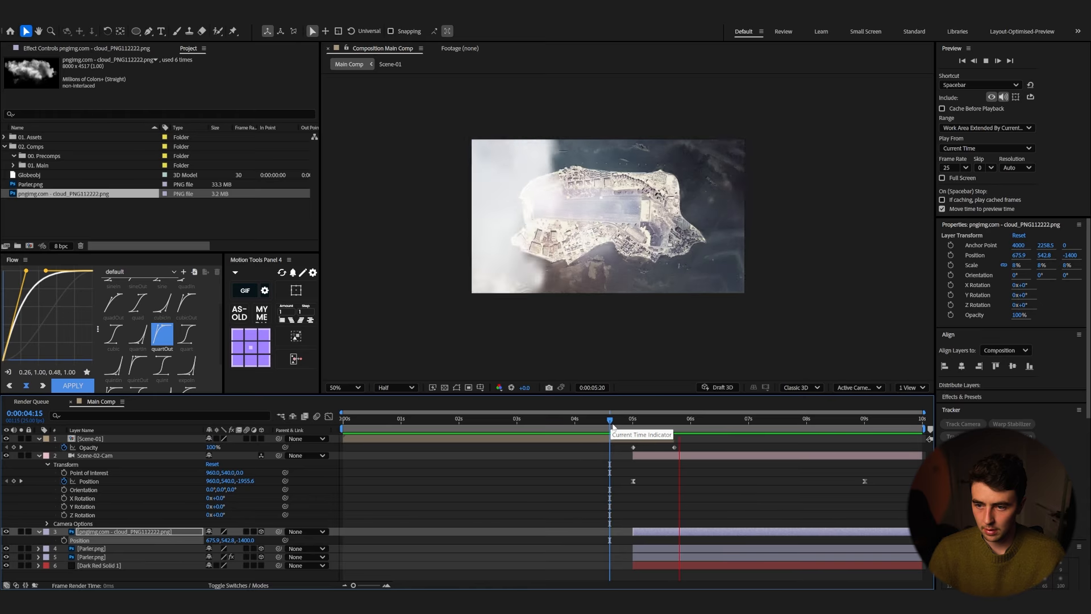
key(space)
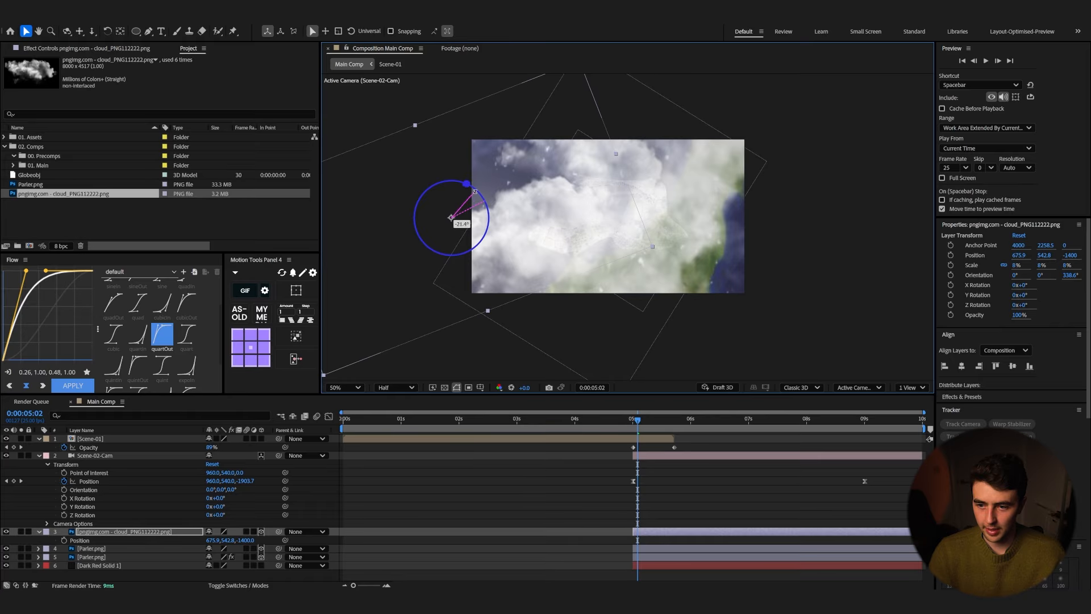
Step: Rename the cloud layer to Cloud
drag(634, 424, 646, 424)
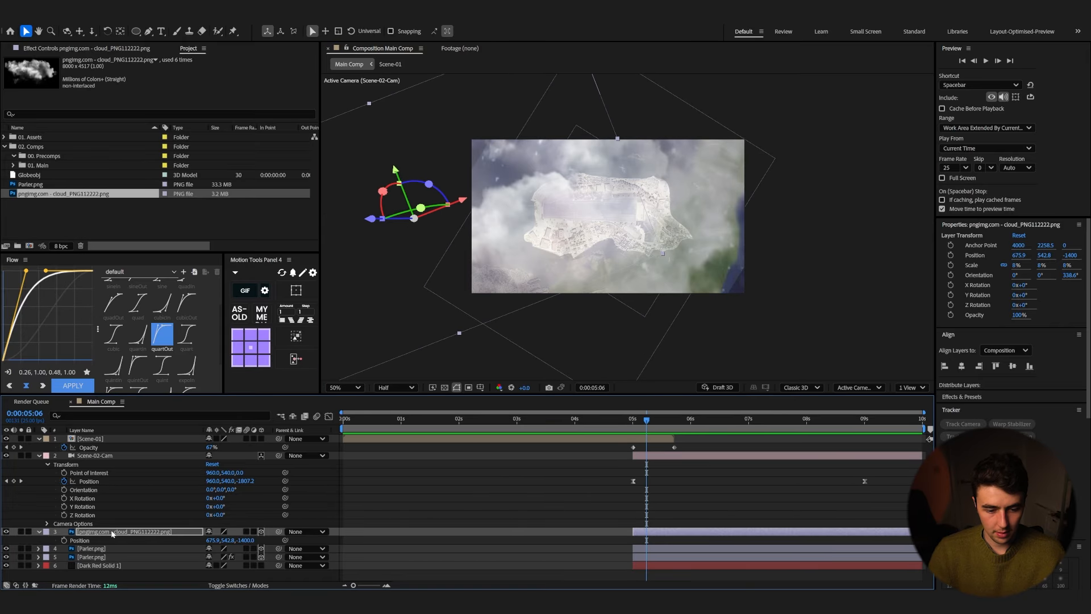
key(Return)
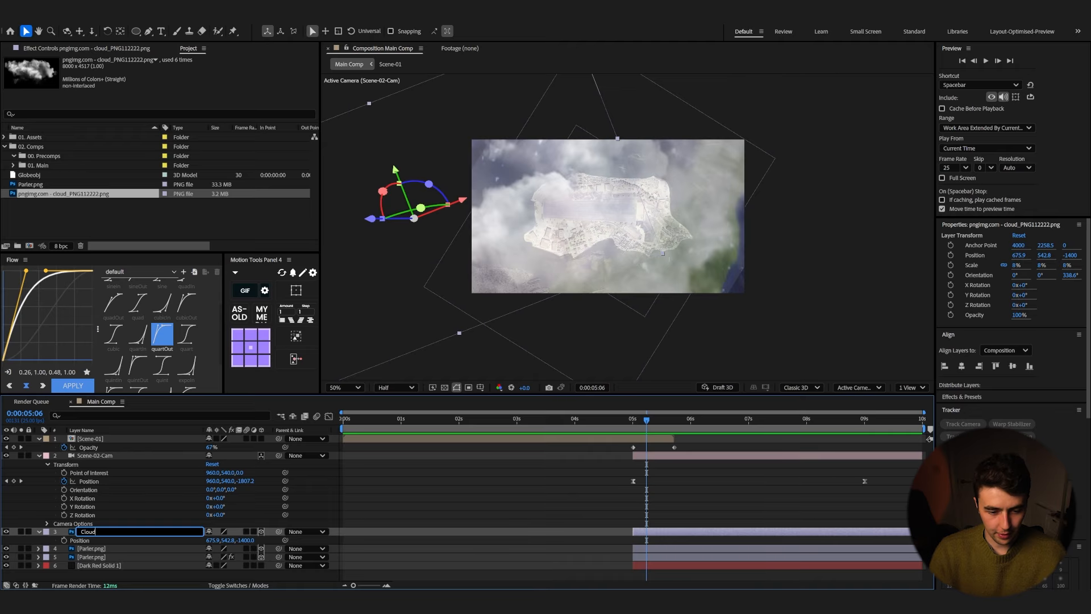
key(Return)
Step: Duplicate the cloud layer and move and rotate the copy toward the island's right side
key(ctrl+d)
drag(418, 181, 455, 224)
drag(562, 219, 808, 178)
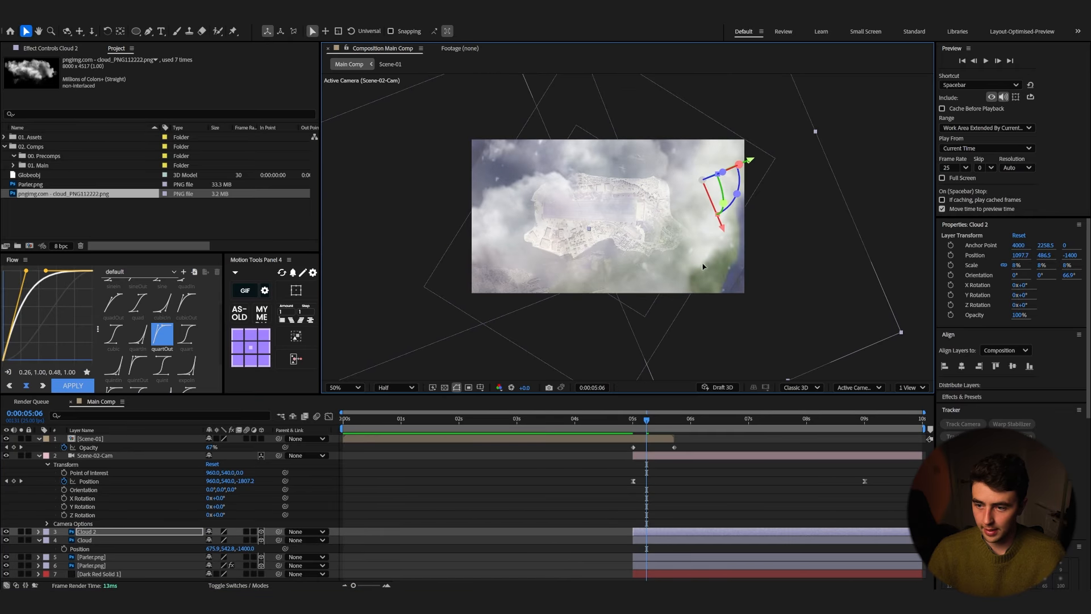
drag(703, 267, 714, 272)
key(space)
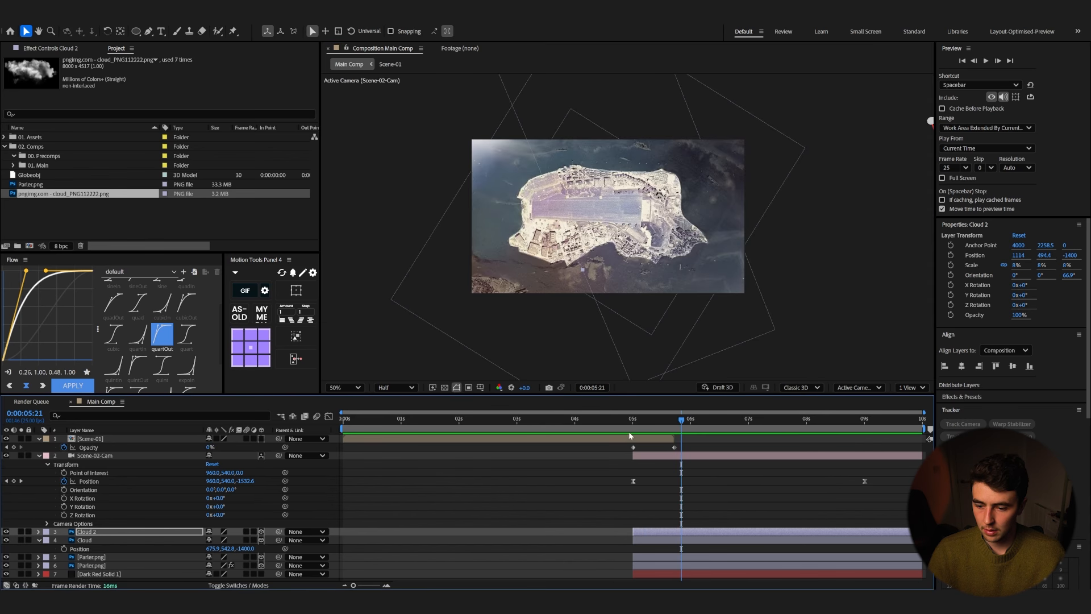
Step: Duplicate the cloud again and move the third copy toward the island's lower left
click(613, 432)
key(space)
key(space)
key(ctrl+d)
drag(674, 263, 578, 292)
click(620, 426)
key(space)
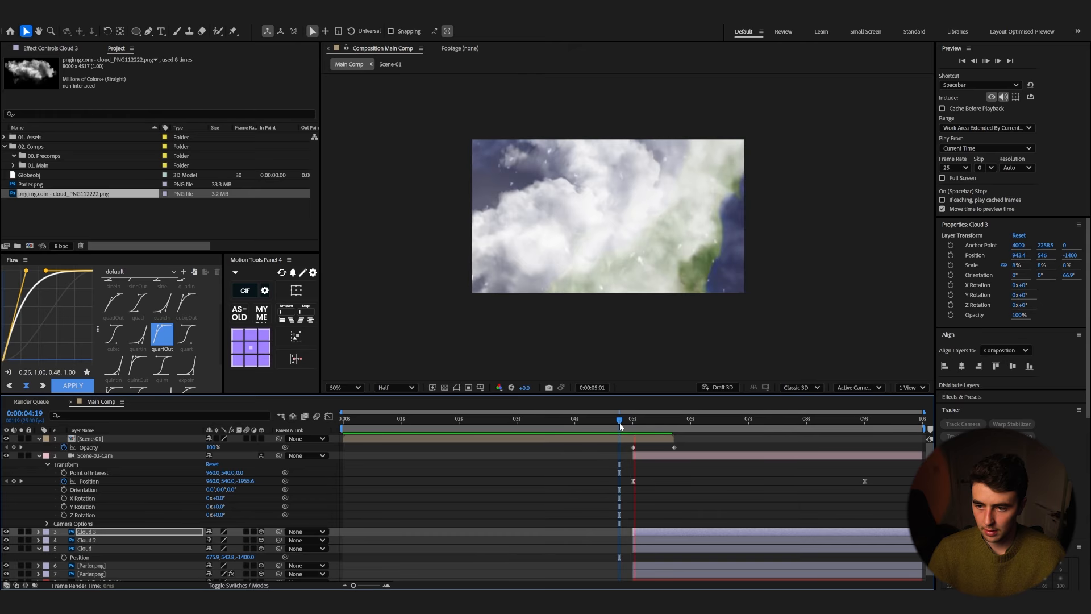
key(space)
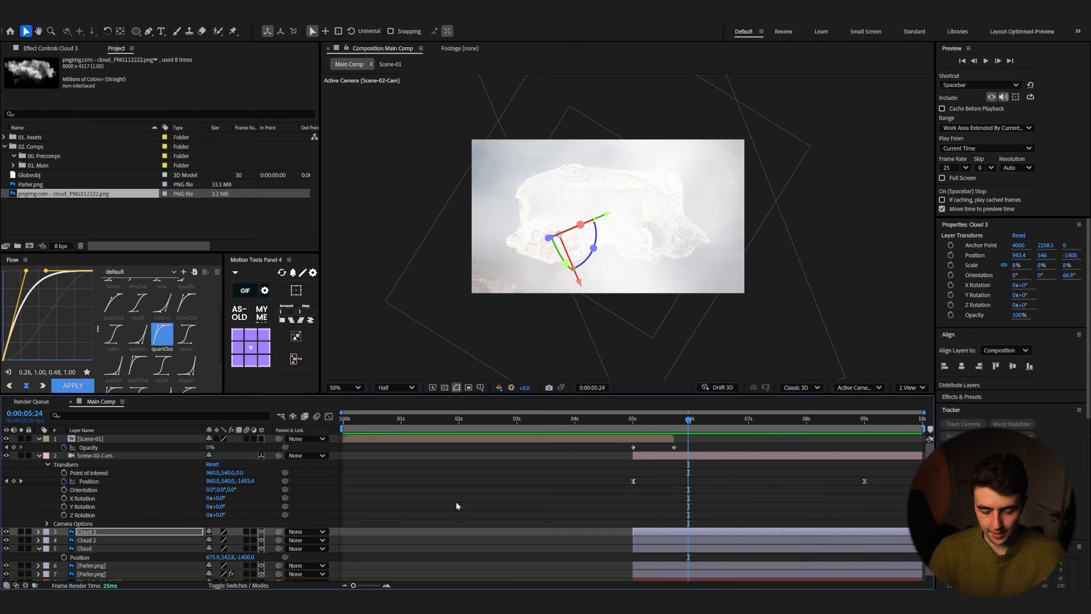
Step: Keyframe Cloud 3's opacity to fade from 100% to 0% by about 6 seconds
key(t)
click(635, 427)
drag(634, 431, 709, 430)
click(65, 540)
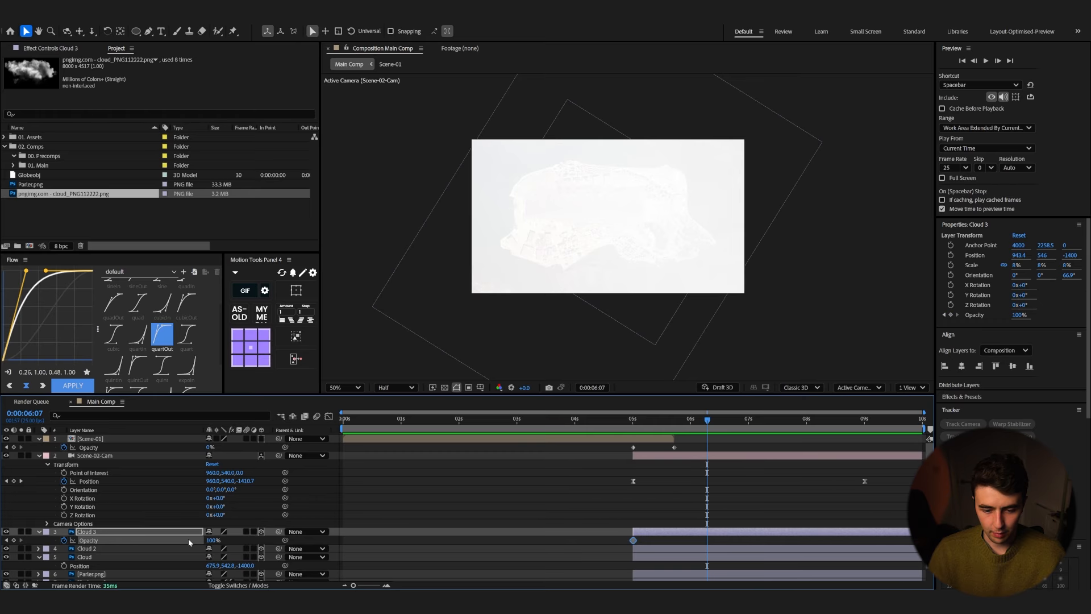
drag(199, 539, 156, 538)
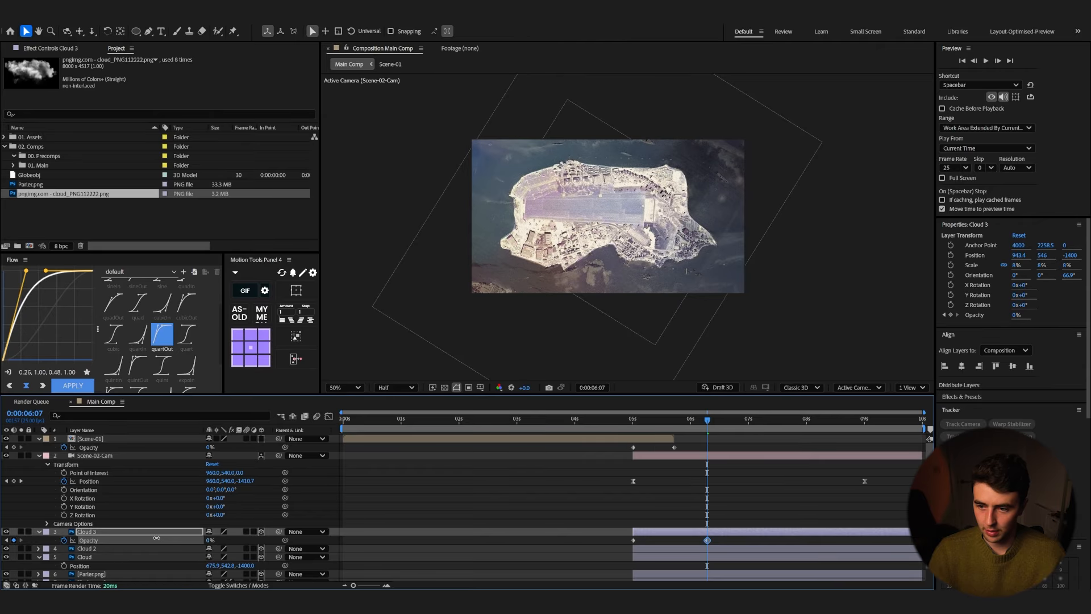
Step: Preview the cloud fade during the transition
click(607, 430)
key(space)
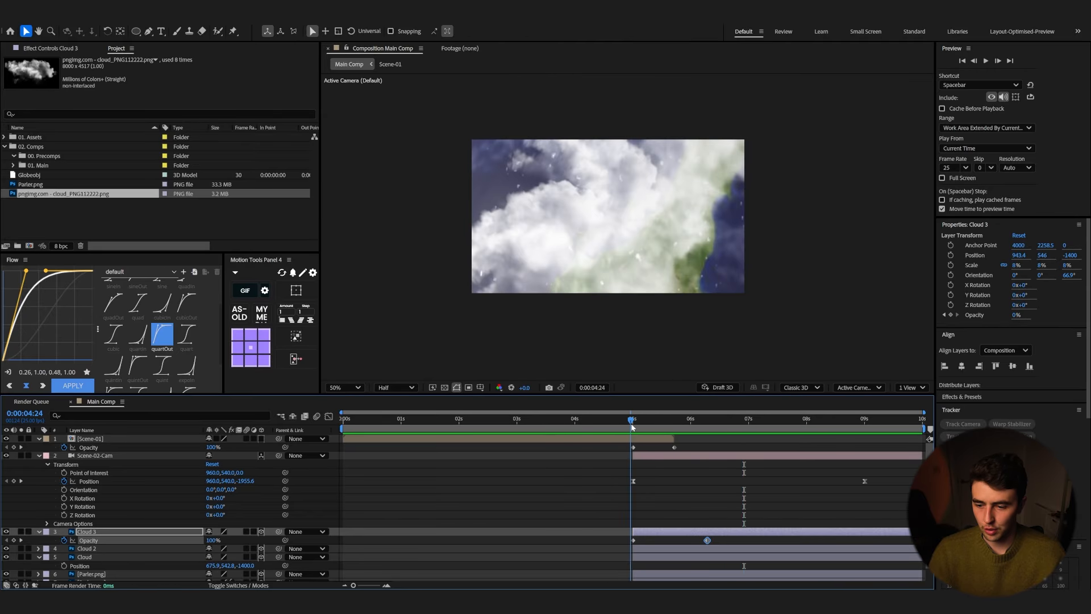
key(space)
Step: Give the three cloud layers the Purple label color
shift+click(94, 557)
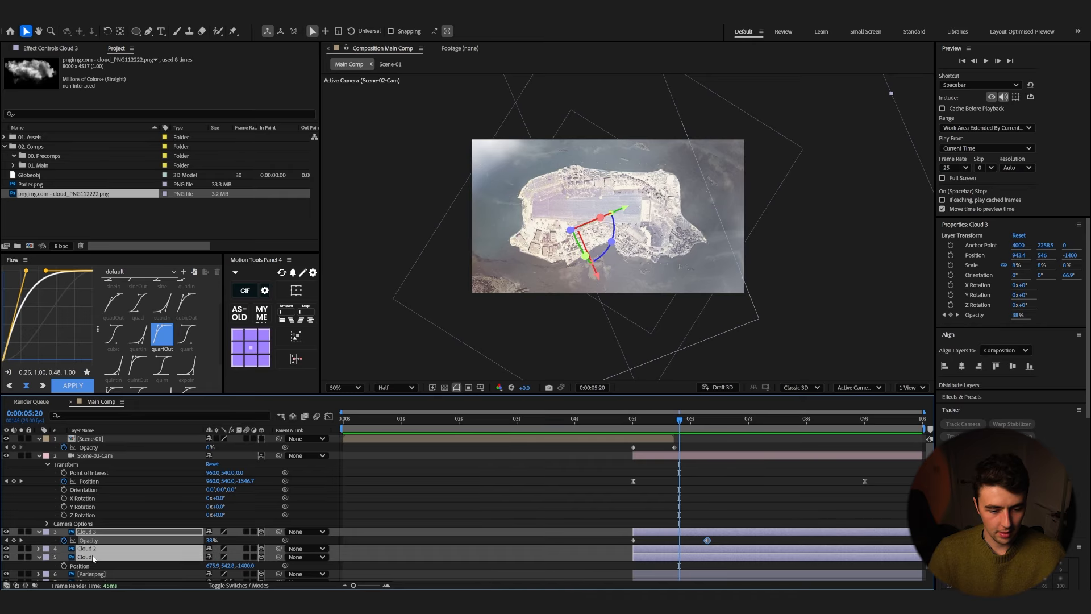
click(47, 557)
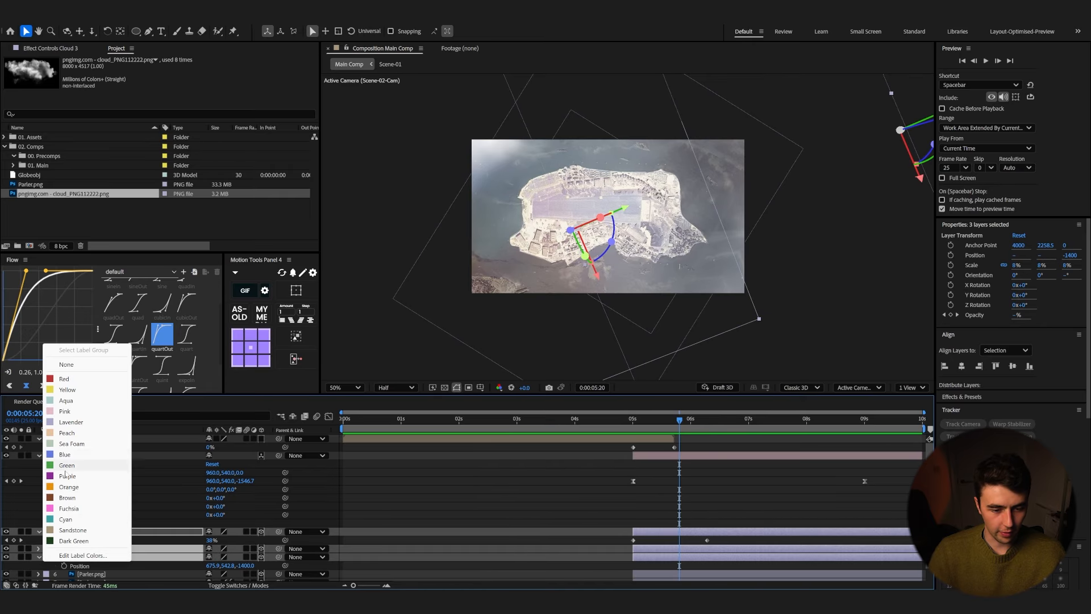
click(66, 477)
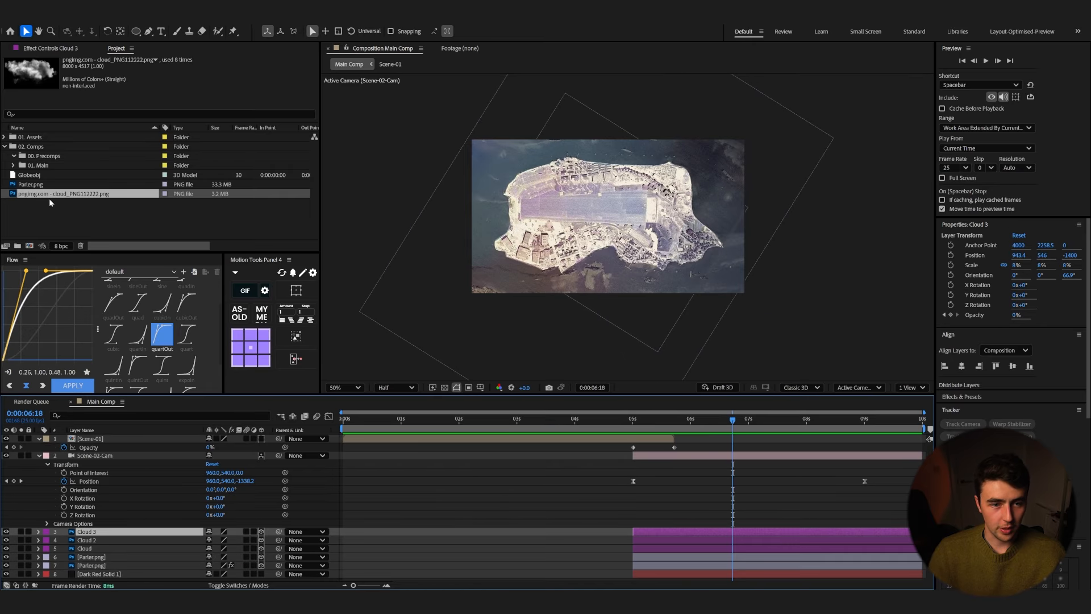
Step: Add the cloud image to the main comp as a new layer and rename it Cloud_Island
drag(48, 196, 659, 530)
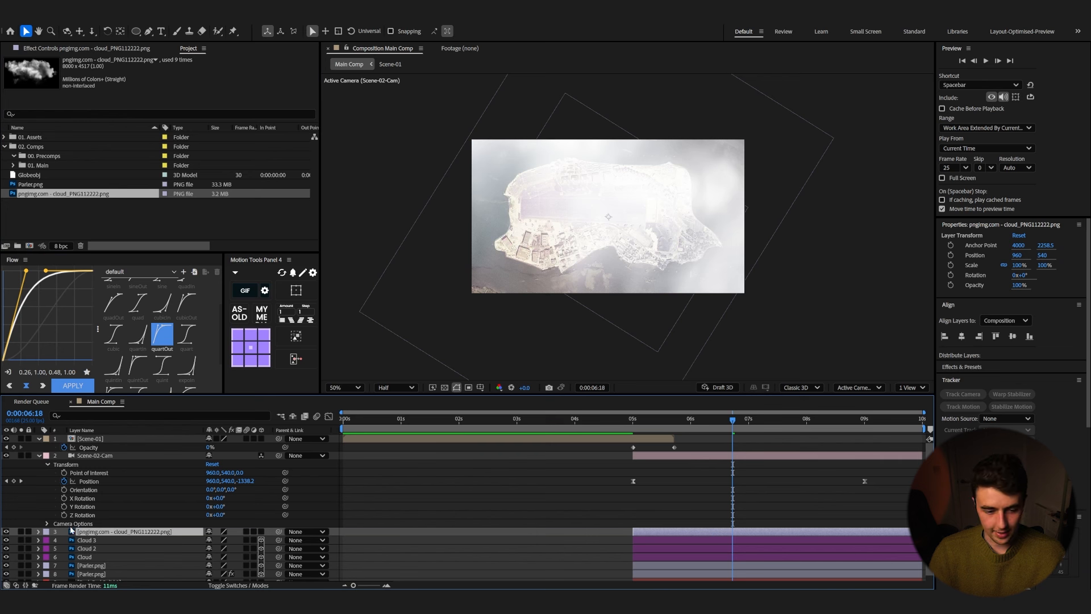
click(46, 532)
click(65, 429)
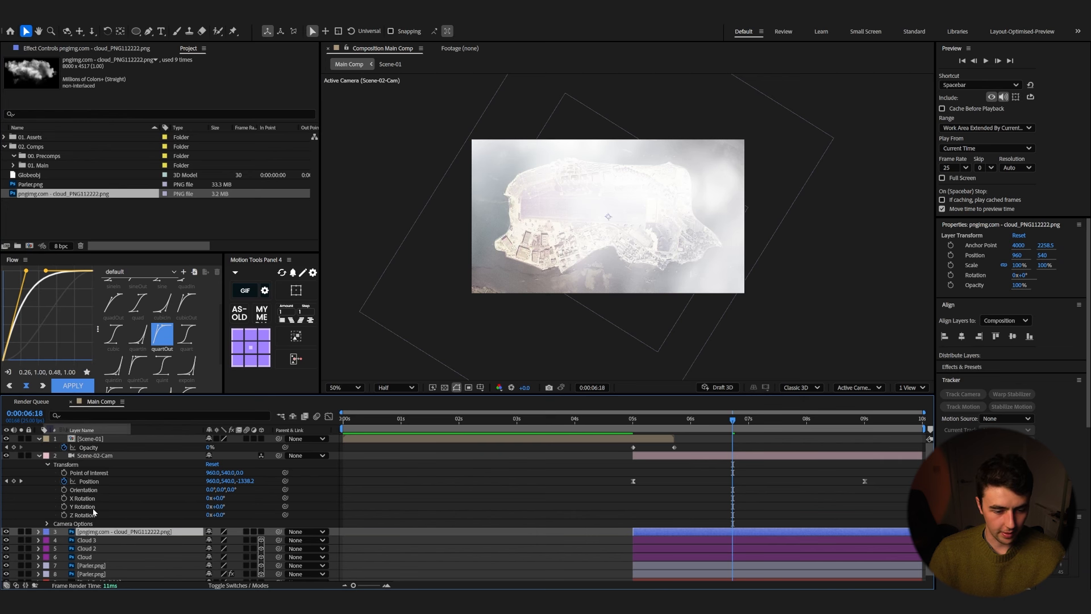
key(Return)
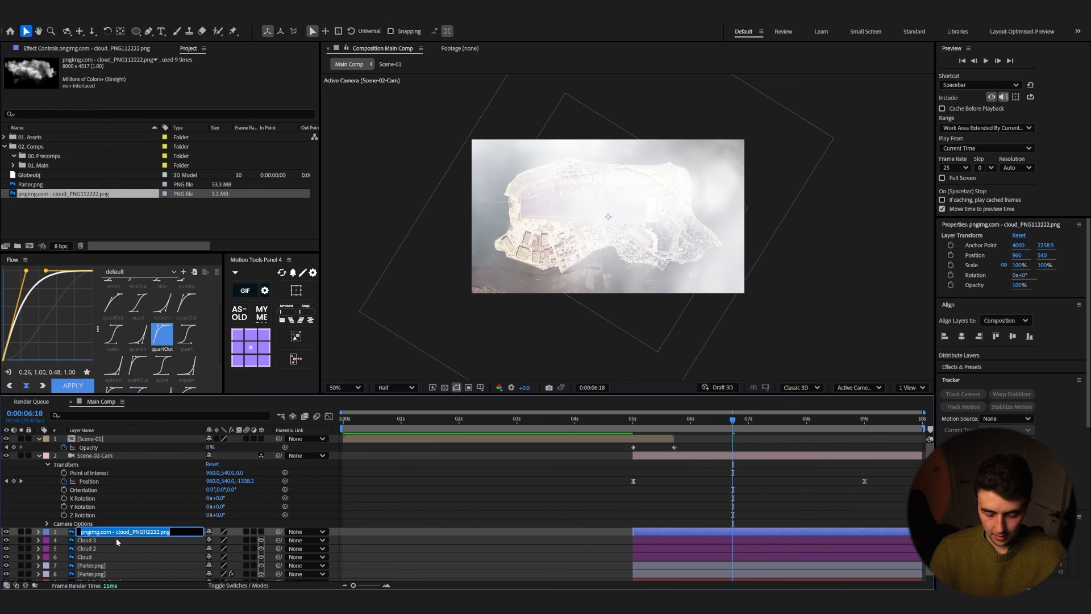
key(Return)
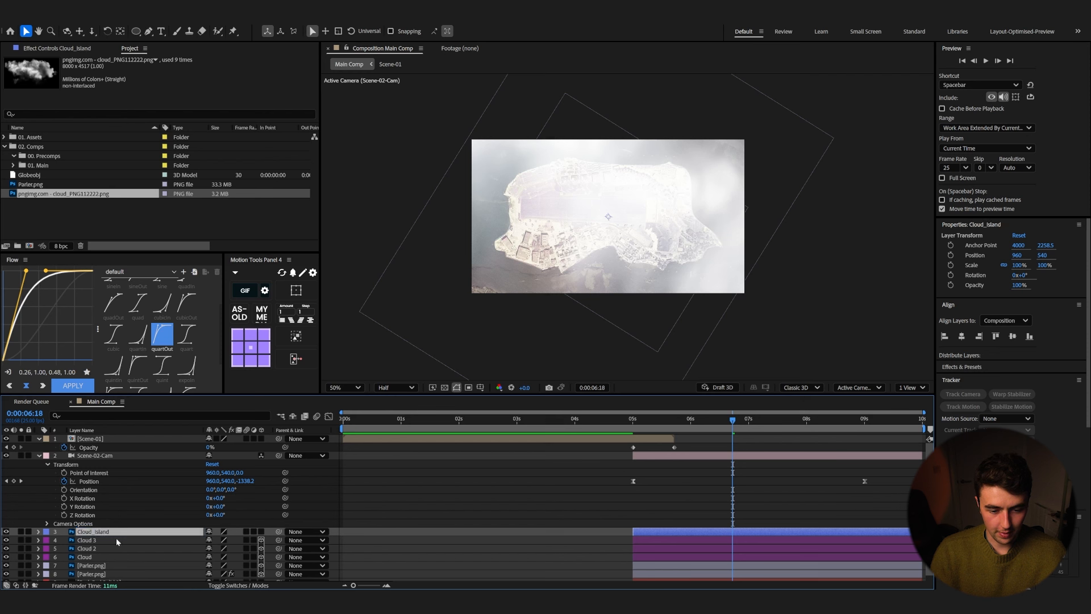
Step: Make Cloud_Island a 3D layer and scale it down to about 7%
click(261, 531)
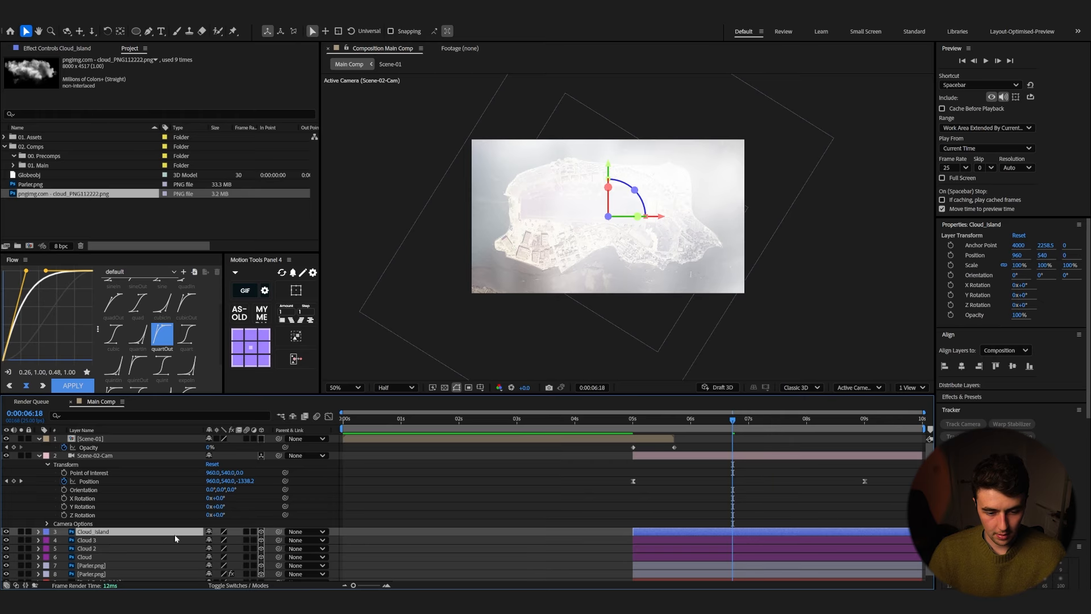
key(s)
mouse_move(238, 540)
mouse_down()
mouse_move(206, 541)
mouse_move(223, 542)
mouse_up()
key(p)
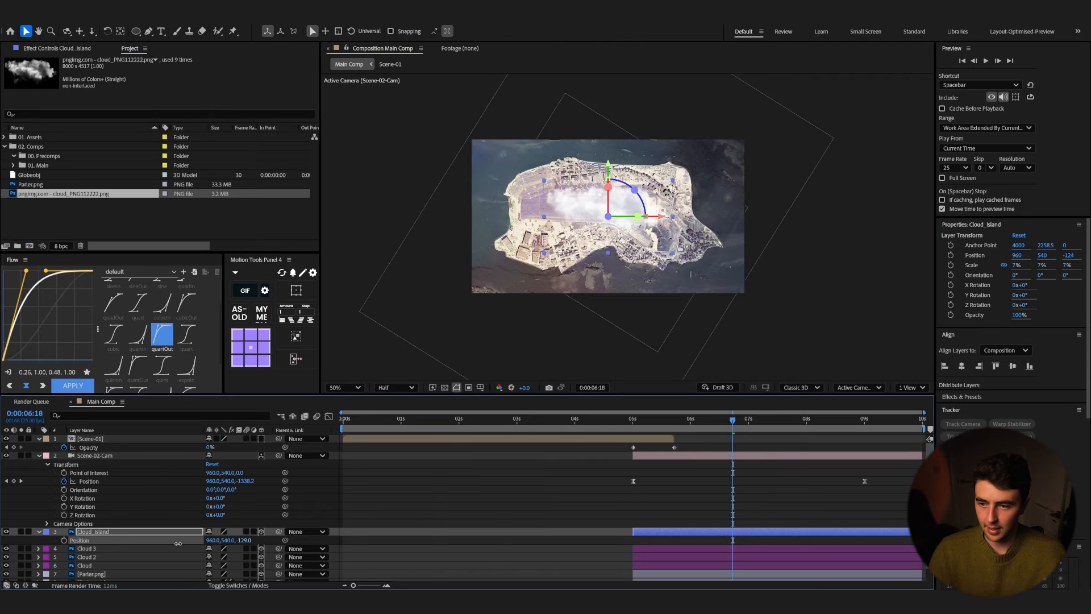
Step: Move Cloud_Island onto the island's upper right edge and set its scale to 6%
drag(634, 190, 687, 178)
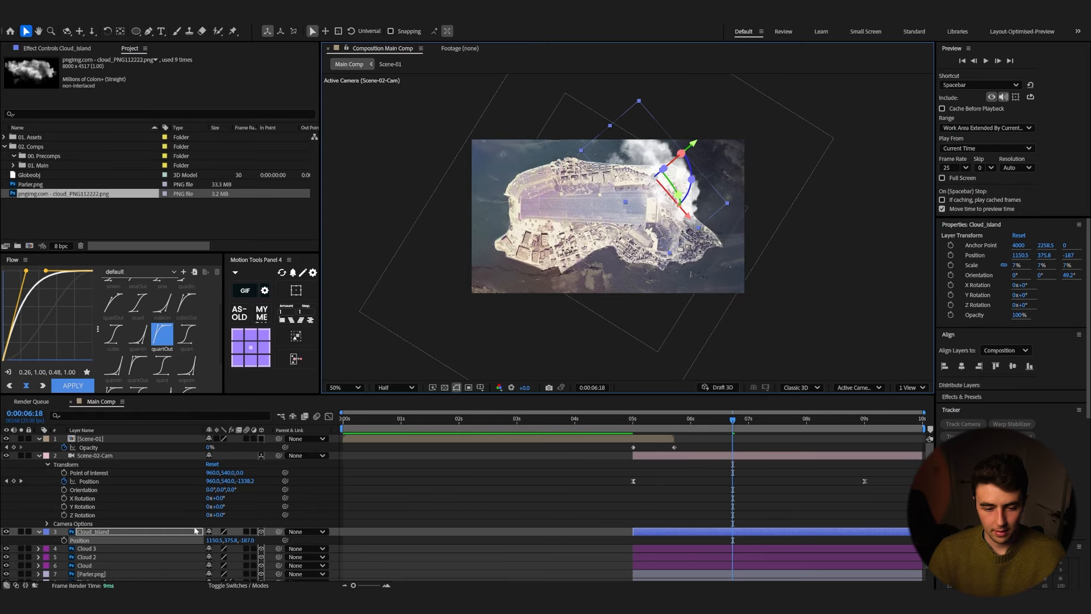
key(s)
click(235, 541)
key(Down)
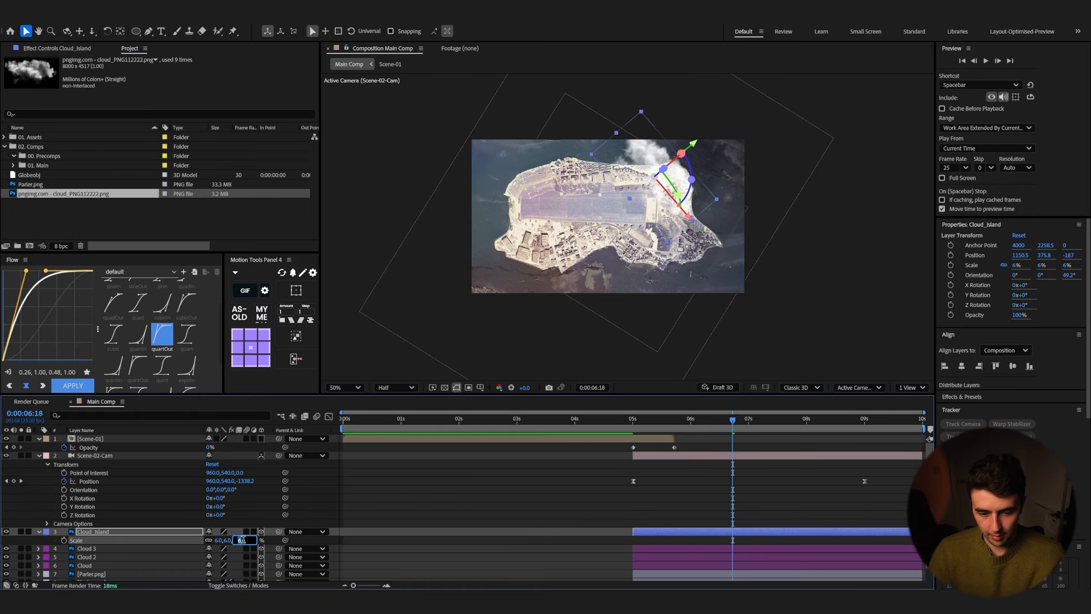
drag(692, 179, 691, 171)
Step: Preview the transition into the island scene with the new cloud
click(619, 424)
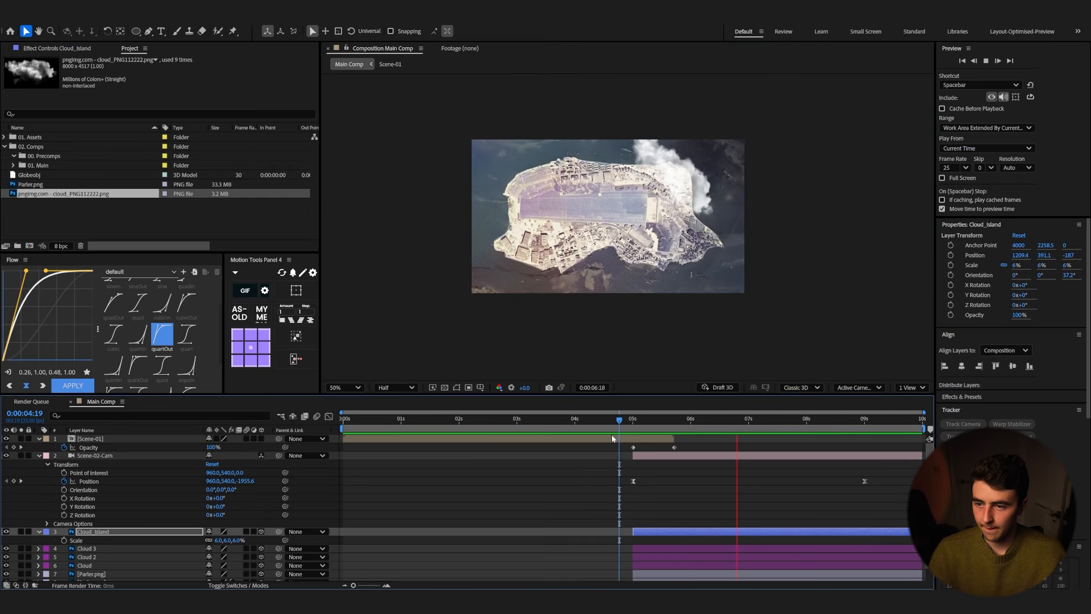
key(space)
Step: Duplicate Cloud_Island and move the copy to the island's upper left corner
key(ctrl+d)
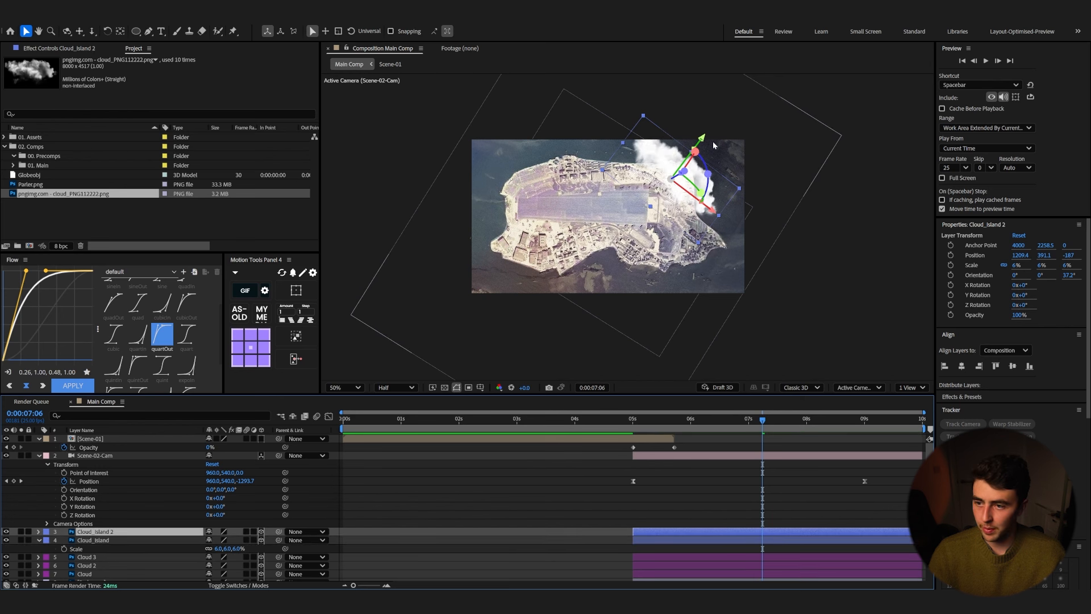
drag(703, 142, 553, 180)
Step: Duplicate the cloud again, rotate the copy about 138° on Z and shift it slightly up
key(ctrl+d)
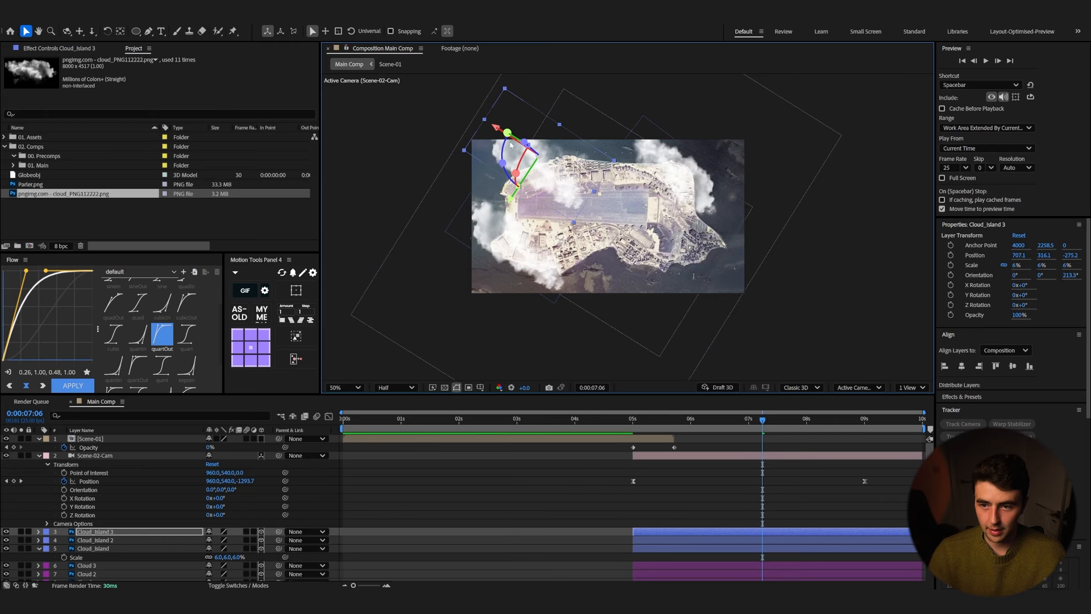
key(r)
drag(221, 566, 281, 557)
mouse_move(540, 168)
mouse_down()
mouse_move(551, 176)
mouse_move(542, 157)
mouse_up()
Step: Preview the transition with the island clouds
click(631, 420)
key(space)
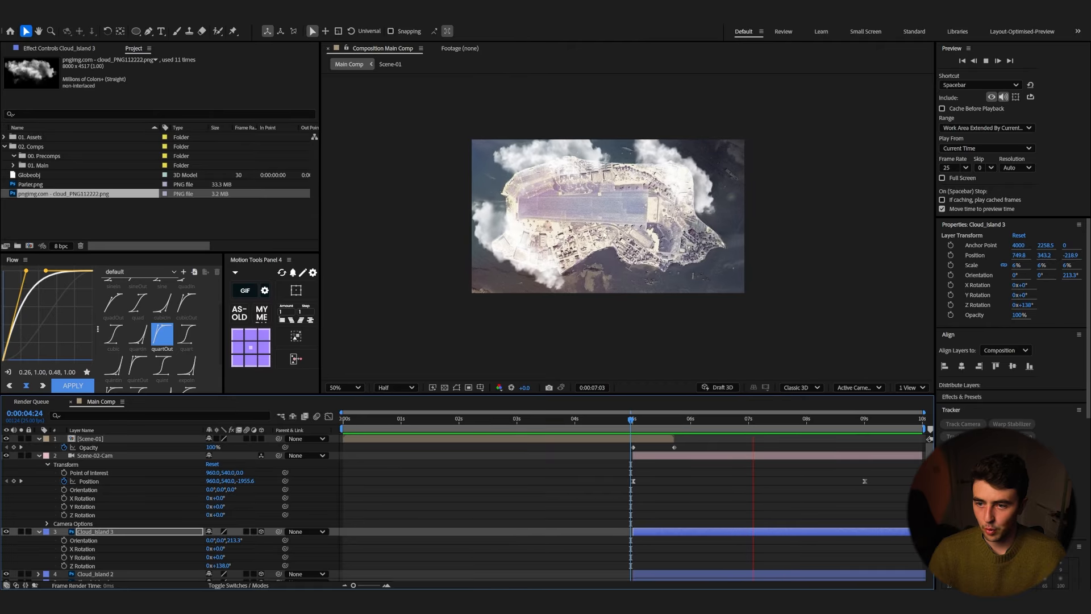
key(space)
Step: Duplicate a cloud and move the new Cloud_Island 4 to the island's lower right corner
click(546, 277)
key(ctrl+d)
drag(546, 276, 733, 267)
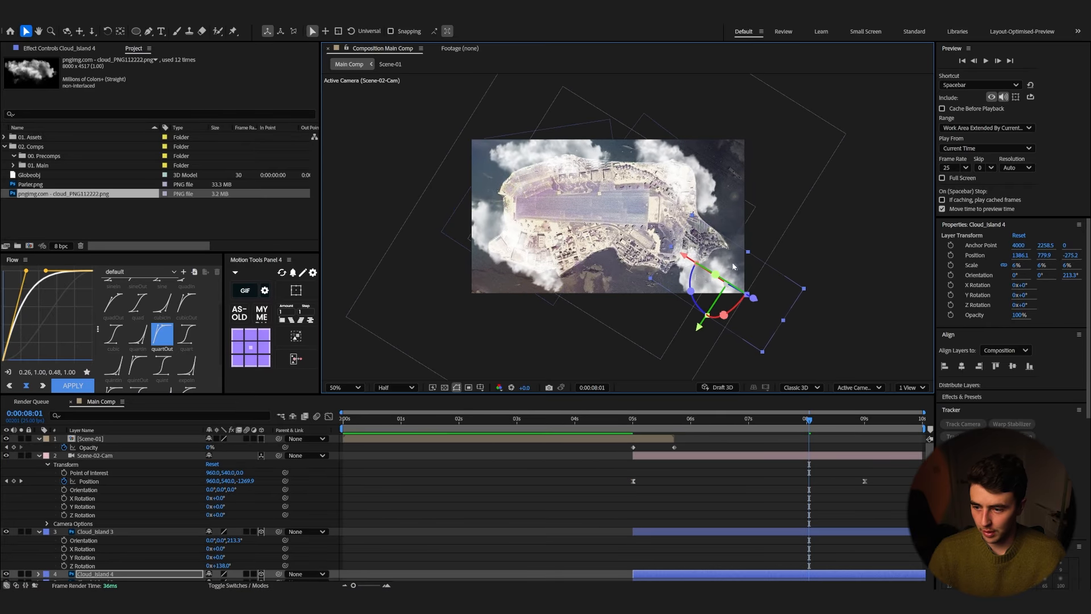
Step: Rotate Cloud_Island 4 about -78° on Z and scale it up to about 17%
key(r)
drag(216, 557, 180, 558)
key(s)
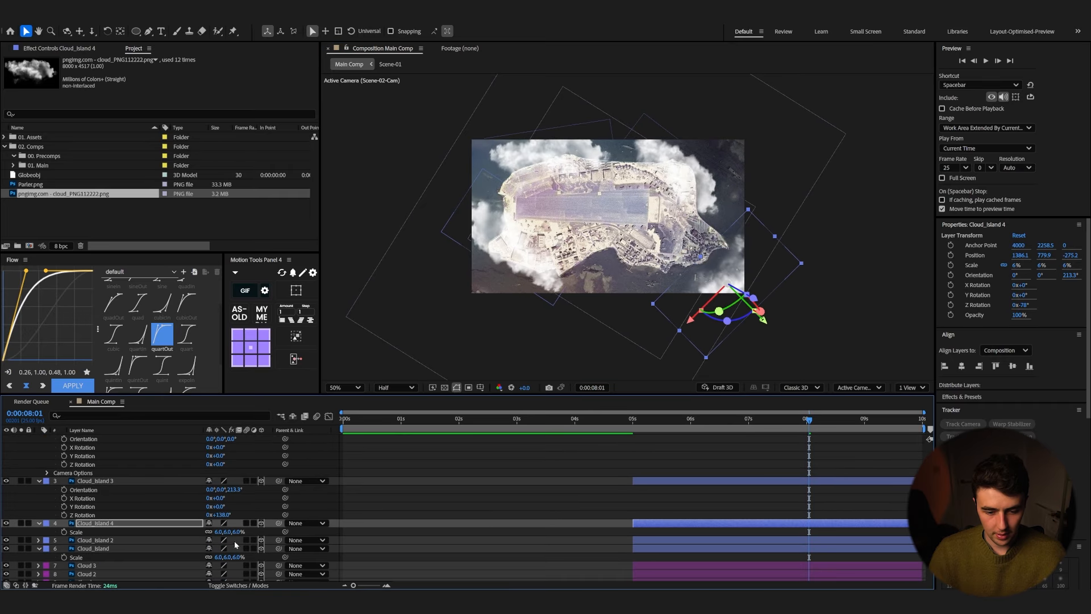
drag(236, 533, 238, 529)
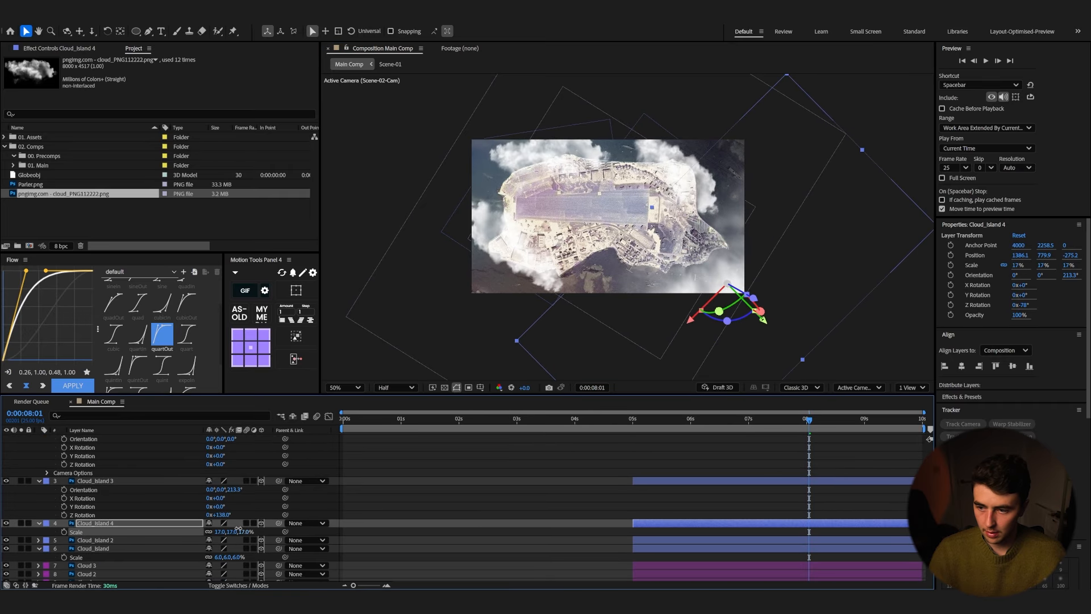
Step: Preview the cloud transition again
click(622, 421)
key(space)
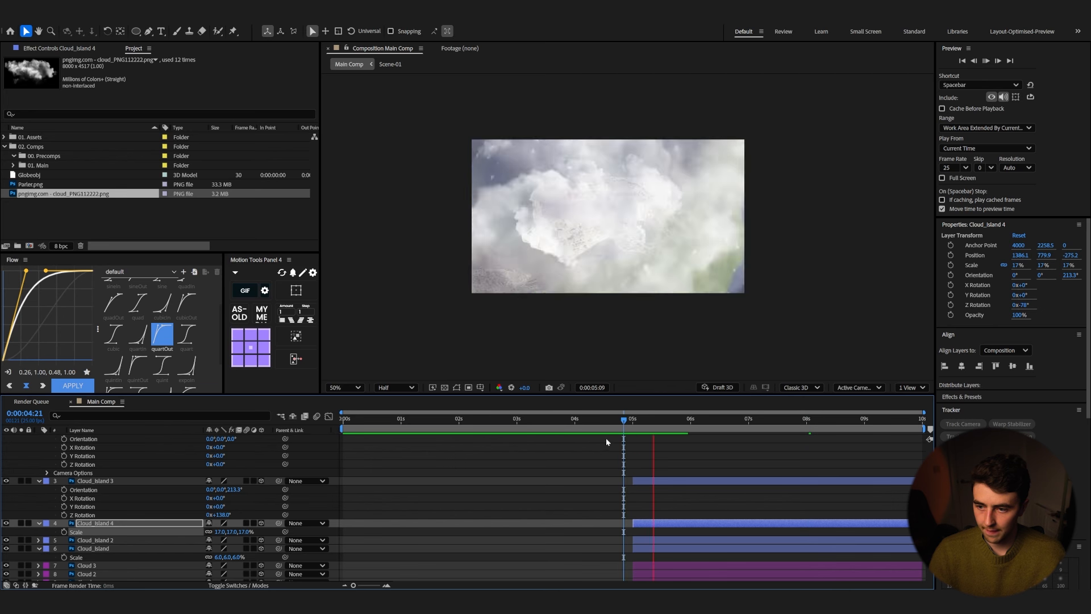
key(space)
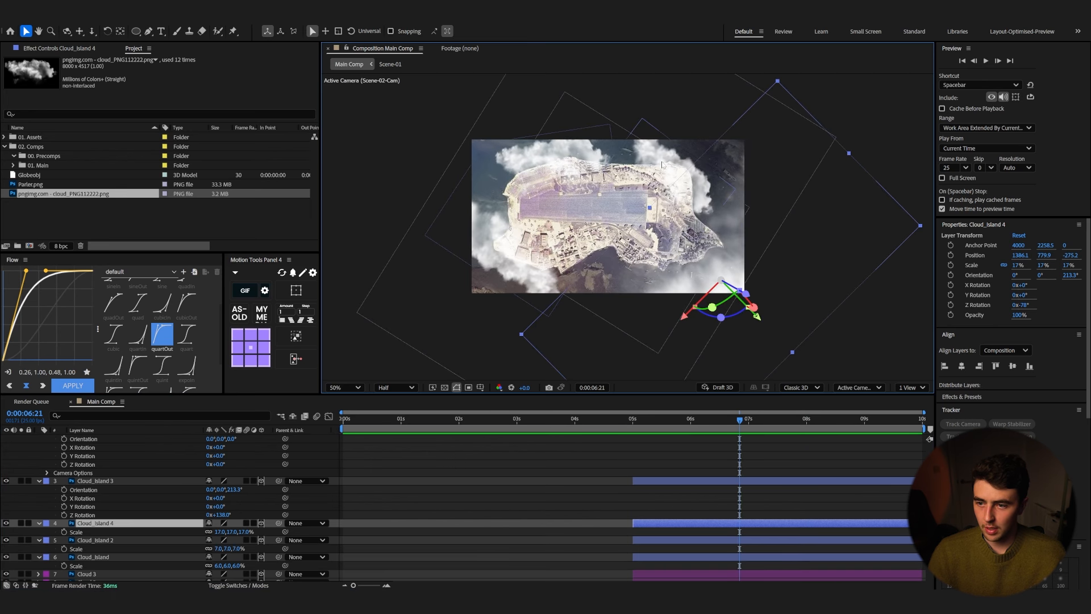
Step: Push Cloud_Island slightly further back in depth
click(657, 143)
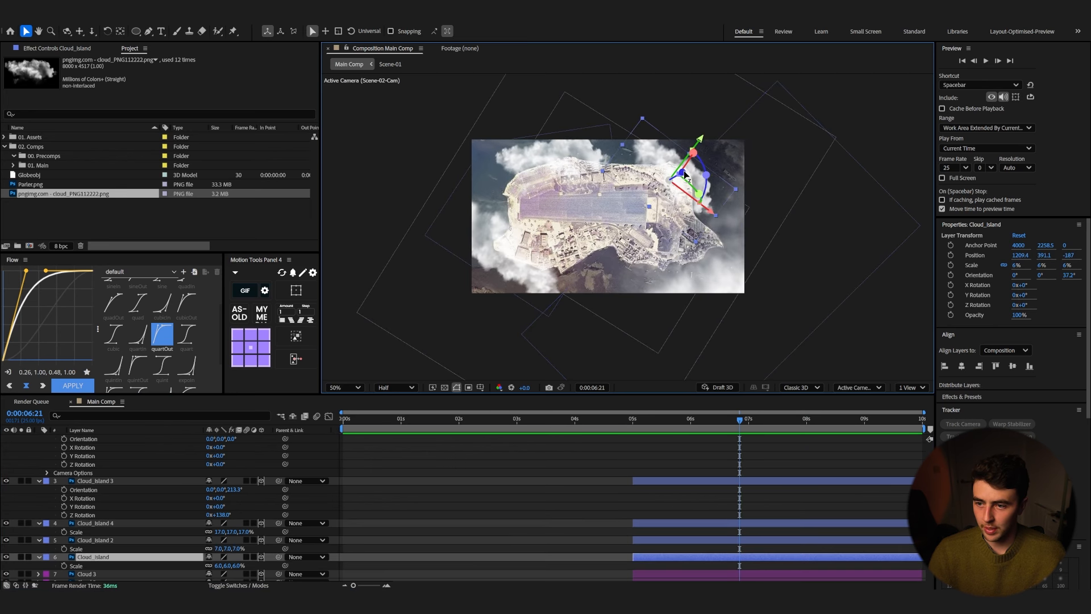
drag(684, 173, 686, 172)
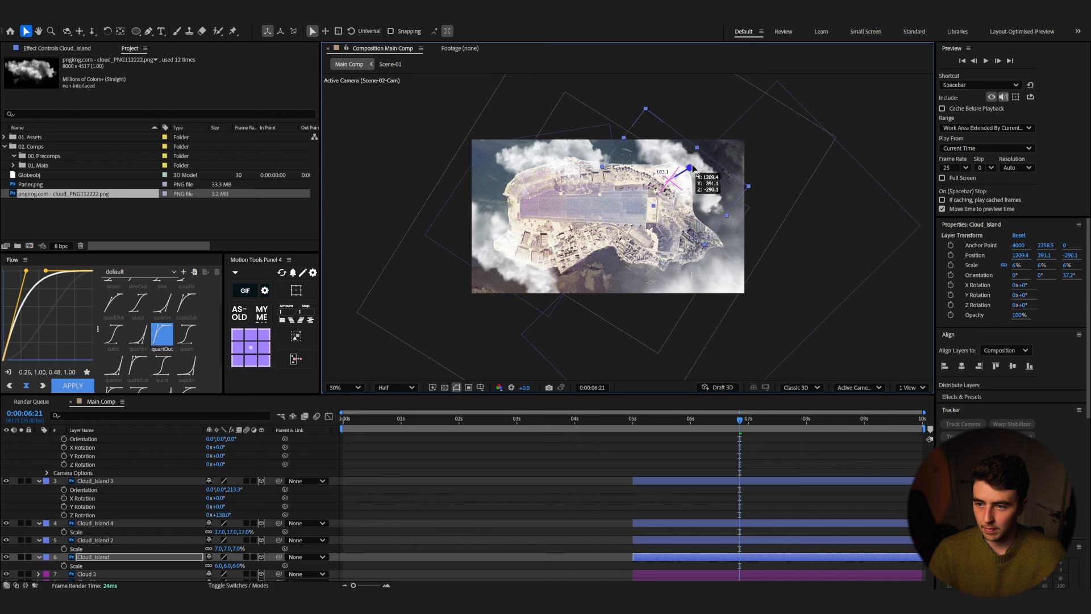
Step: Scrub and play the transition to review the island clouds
click(620, 421)
key(space)
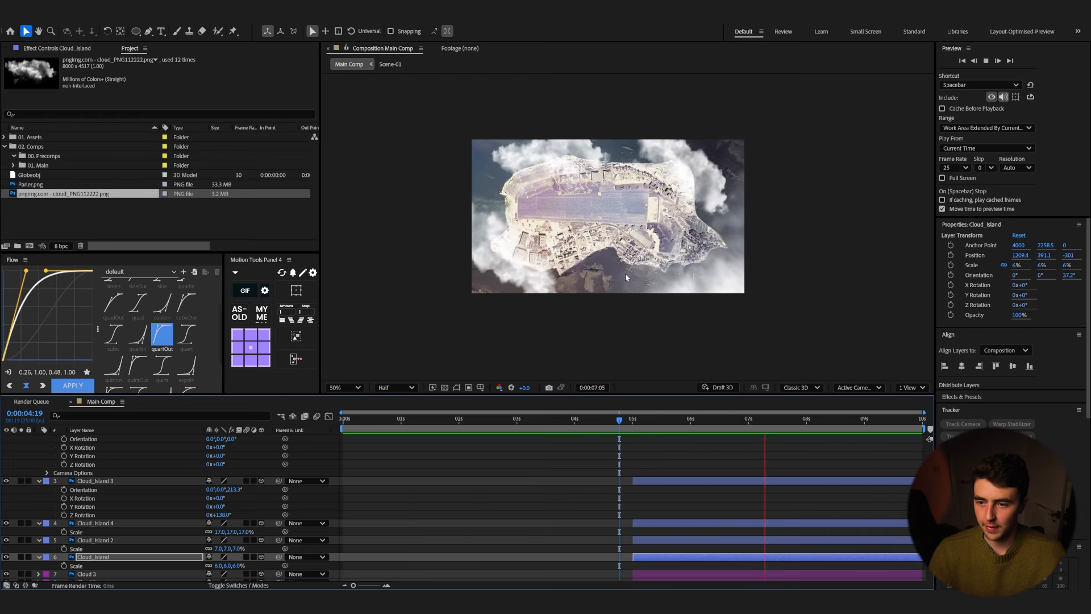
mouse_move(590, 420)
mouse_down()
mouse_move(421, 435)
mouse_move(580, 422)
mouse_up()
key(space)
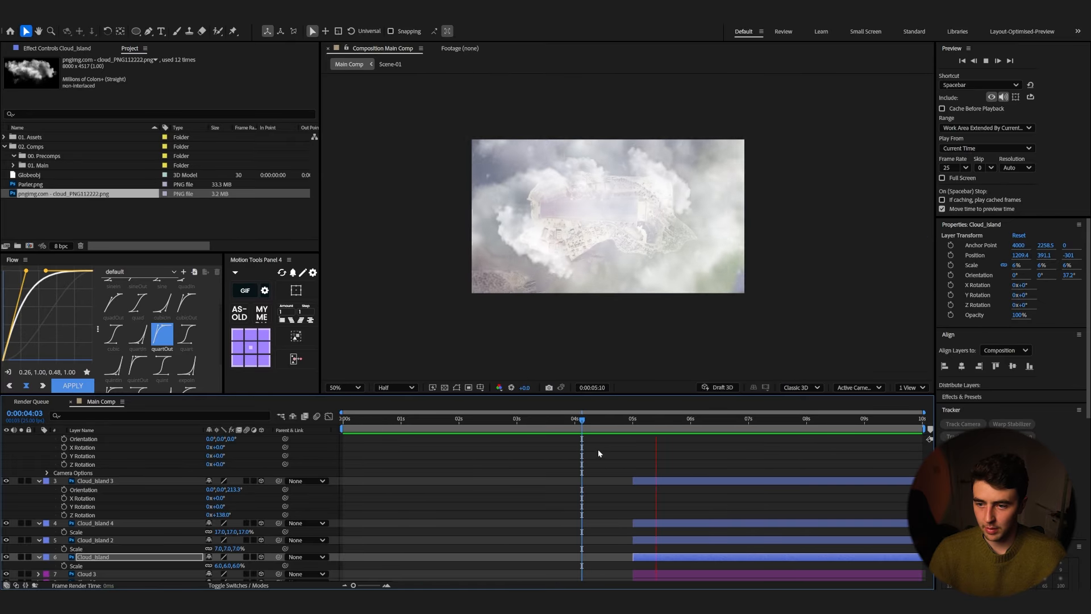
click(581, 426)
key(space)
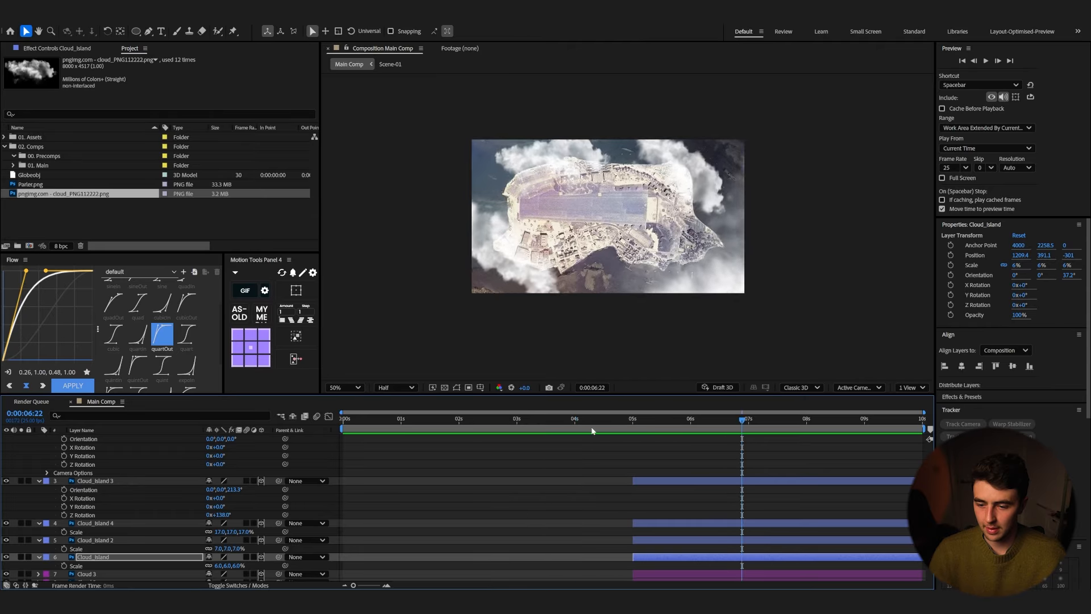
click(571, 427)
key(space)
key(space)
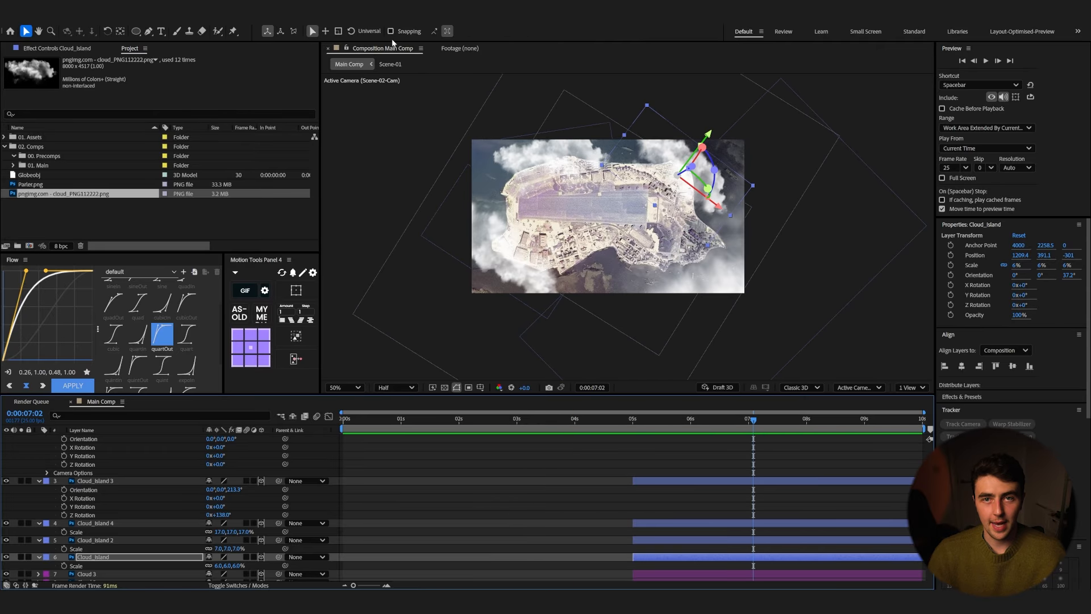
scroll(142, 502, up, 1)
key(ctrl+a)
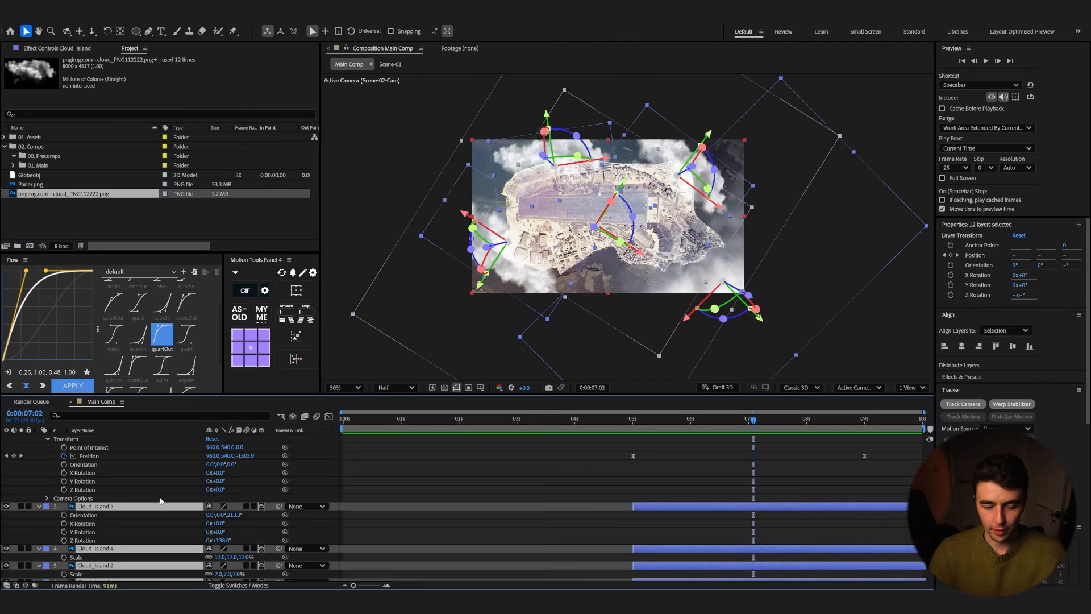
key(u)
click(169, 564)
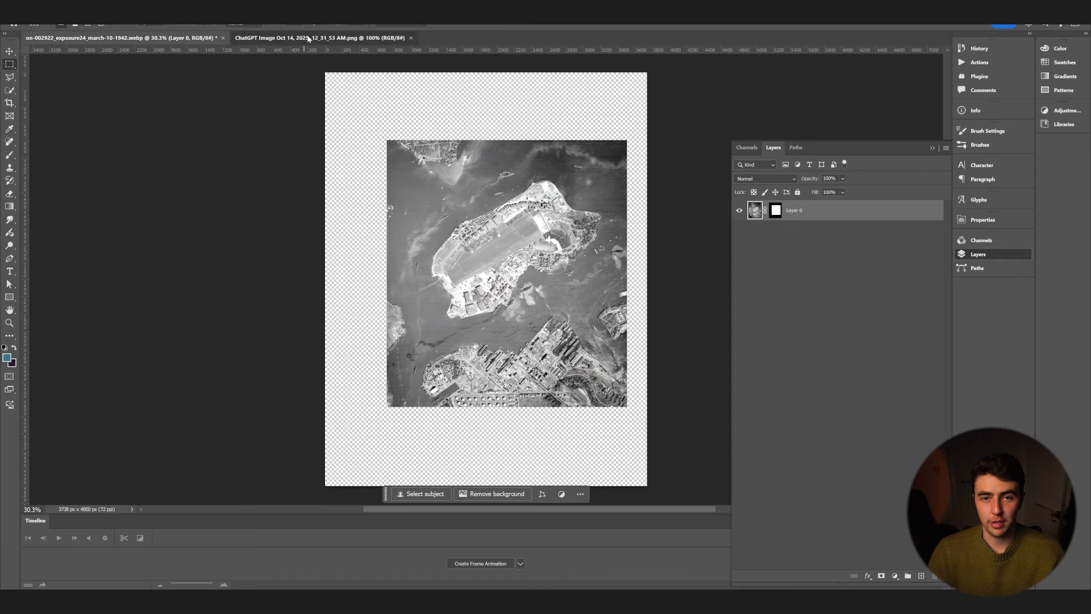
click(308, 39)
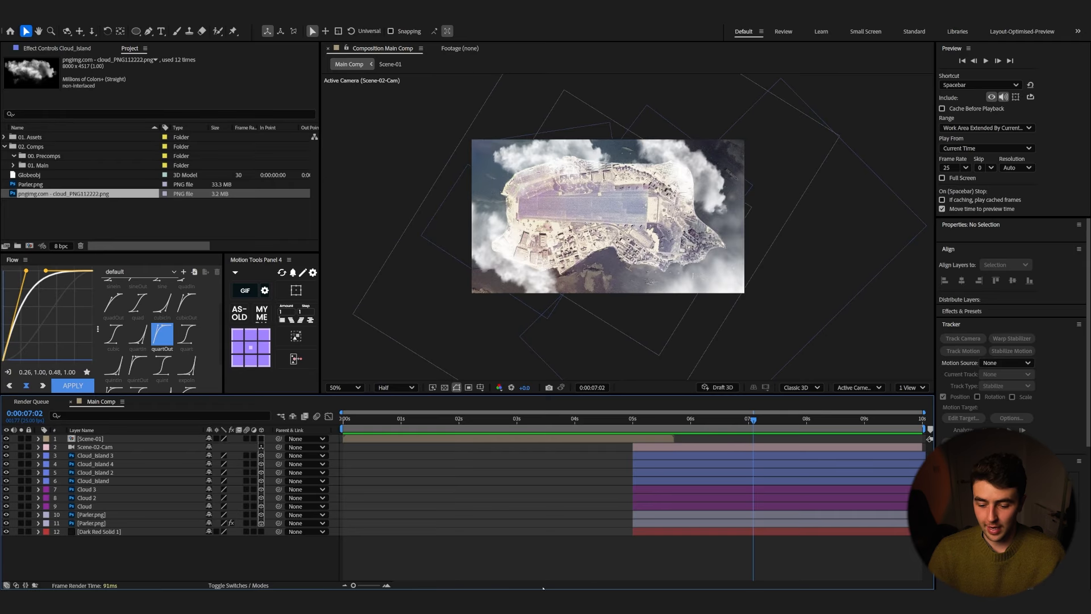
Step: Import the plane asset from the Make Better Maps Objects library into the project and open the Plane composition
key(alt+Tab)
click(393, 133)
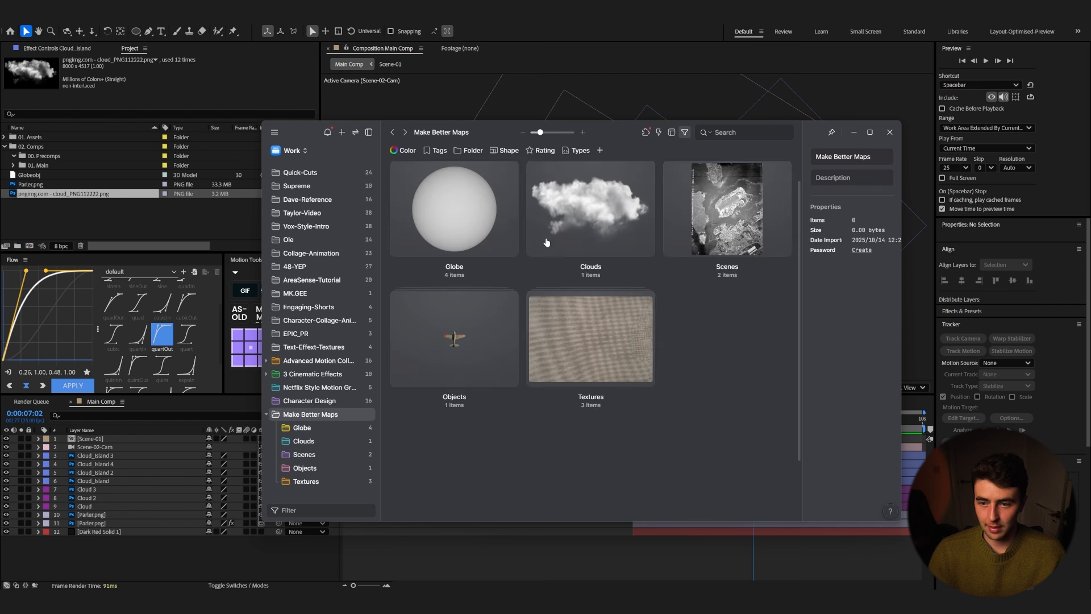
click(717, 244)
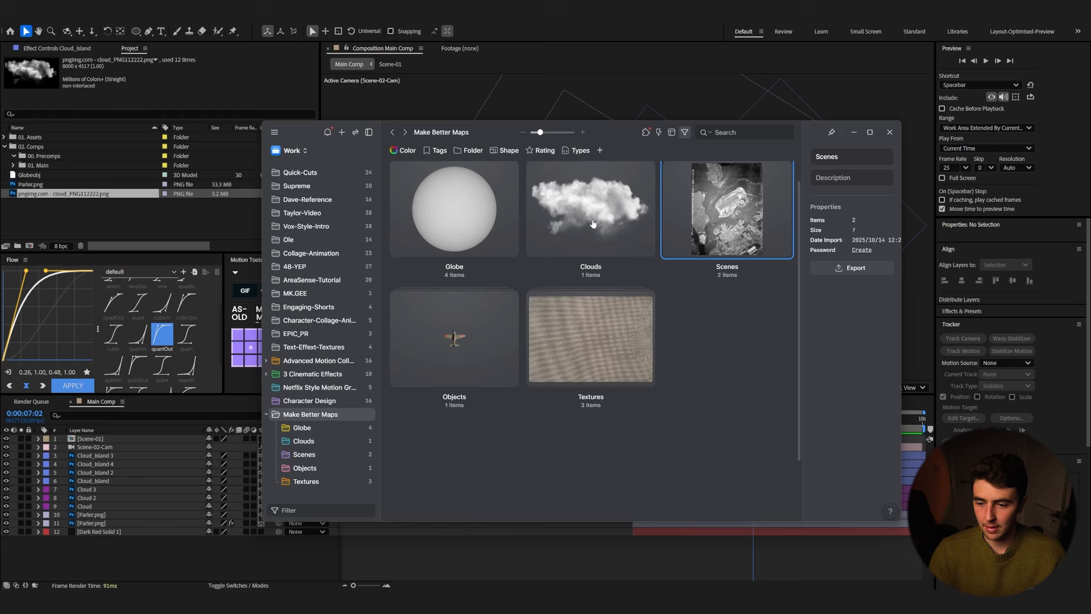
double_click(454, 338)
click(427, 224)
click(500, 561)
click(592, 368)
double_click(380, 439)
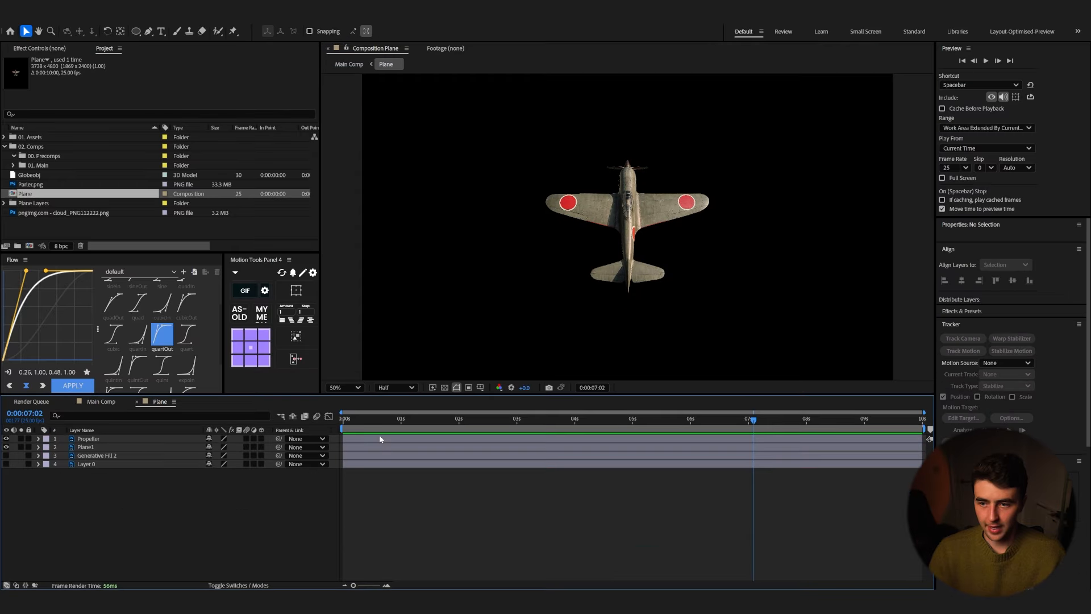
Step: Delete the Generative Fill 2 and Layer 0 layers from the Plane composition
click(65, 456)
shift+click(107, 464)
key(Delete)
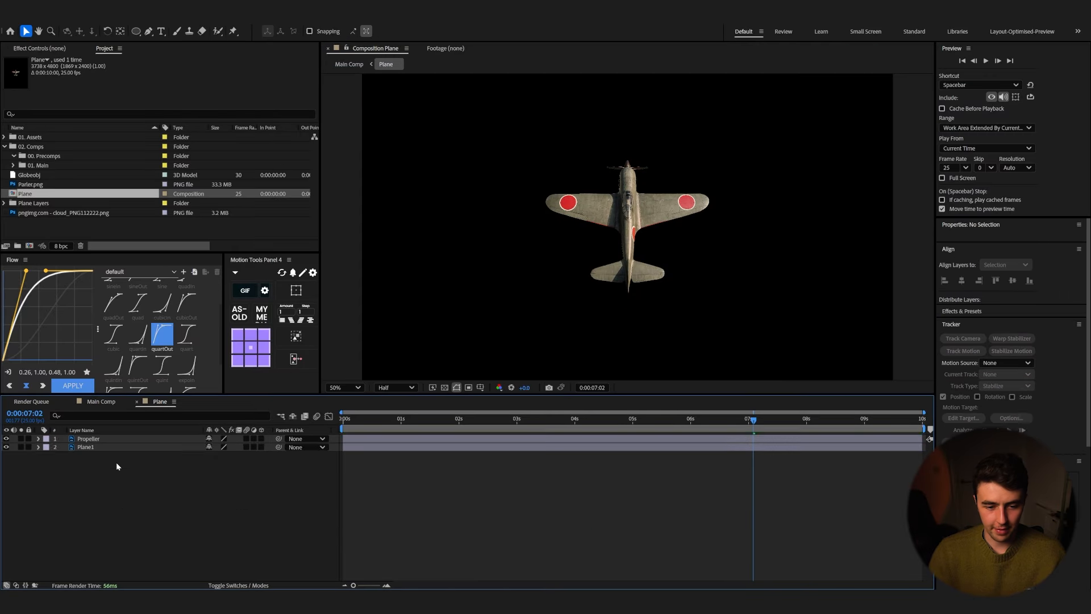
Step: Move the Propeller layer's anchor point up onto the propeller hub and make the Propeller a 3D layer
click(93, 447)
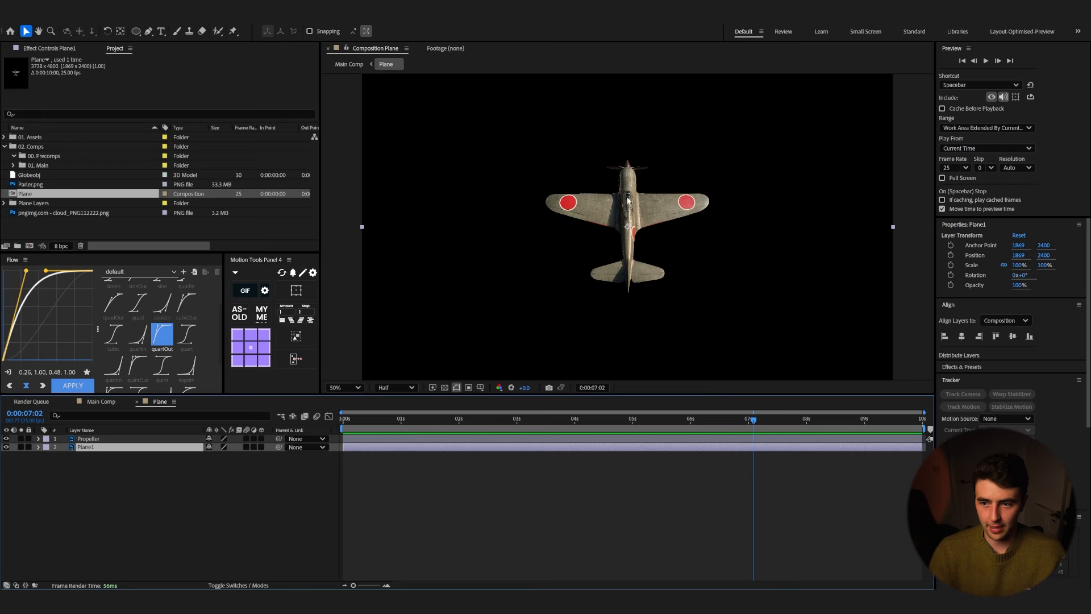
scroll(639, 173, up, 2)
click(89, 439)
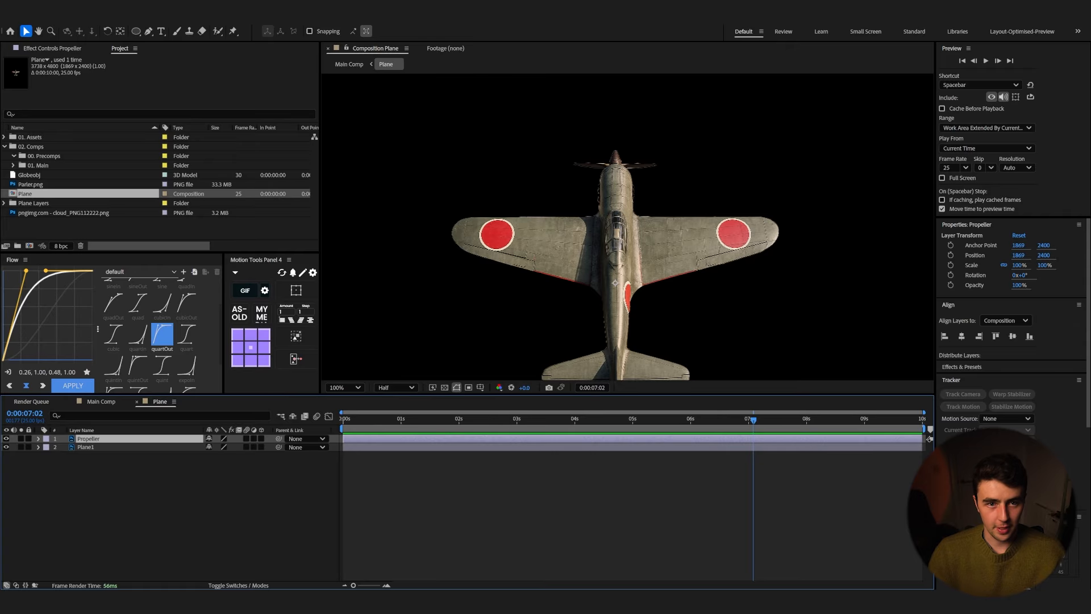
click(121, 31)
drag(615, 298, 615, 215)
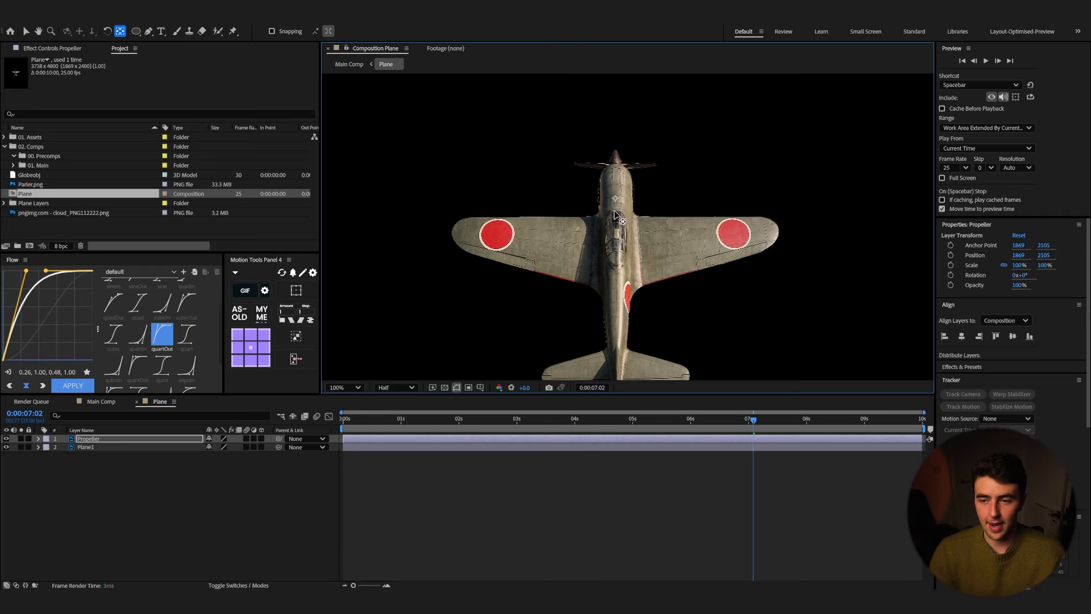
drag(620, 263, 618, 167)
key(r)
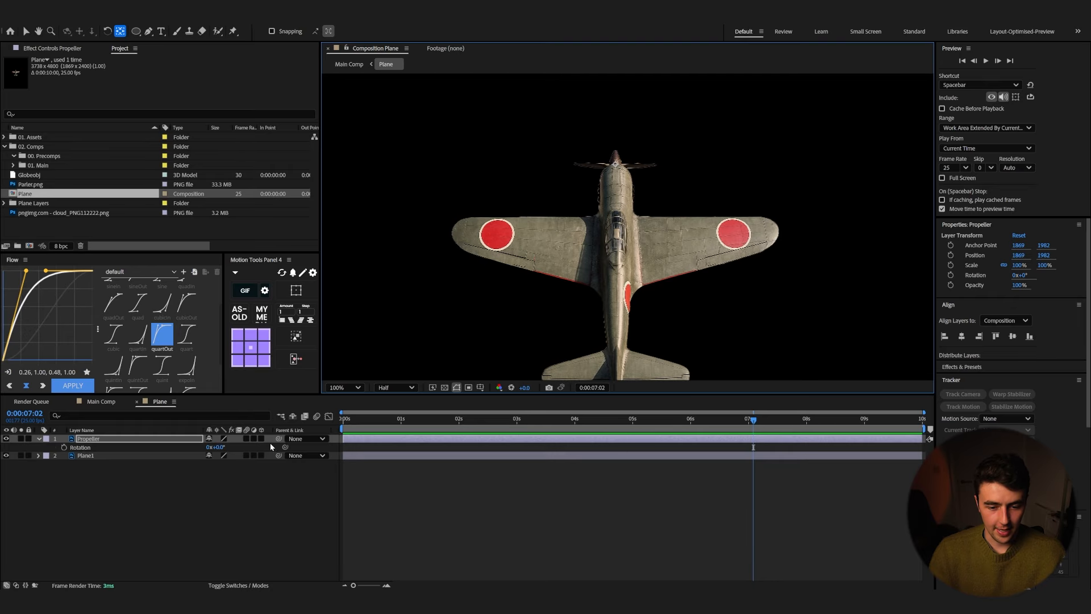
click(262, 438)
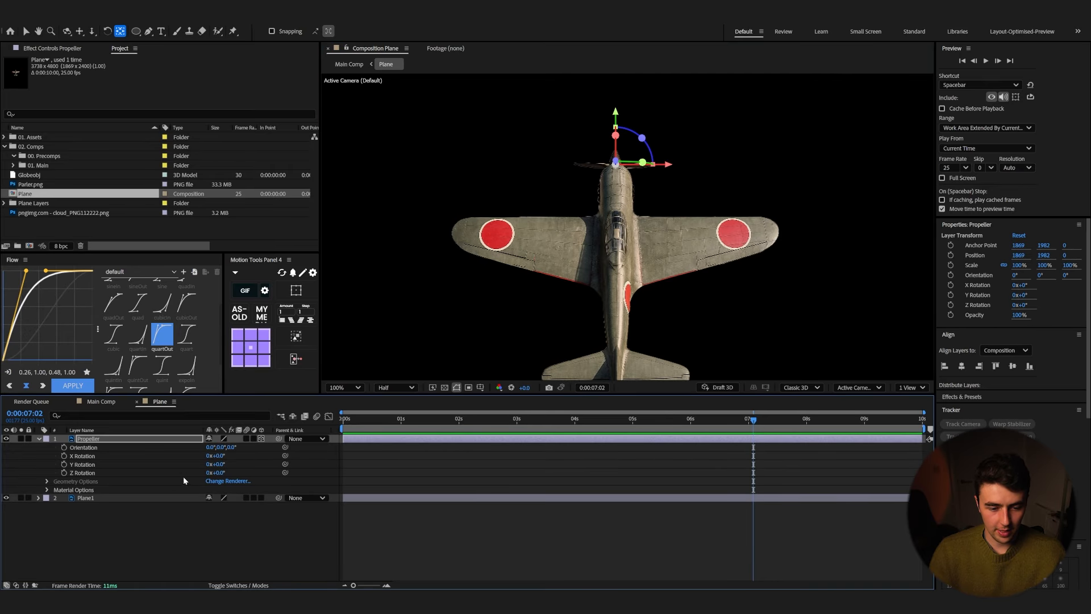
drag(220, 474, 266, 461)
key(ctrl+z)
key(ctrl+z)
Step: Keyframe the Propeller's Y Rotation to 3 full revolutions across the composition and preview the spin
drag(667, 415, 327, 439)
click(64, 464)
click(208, 465)
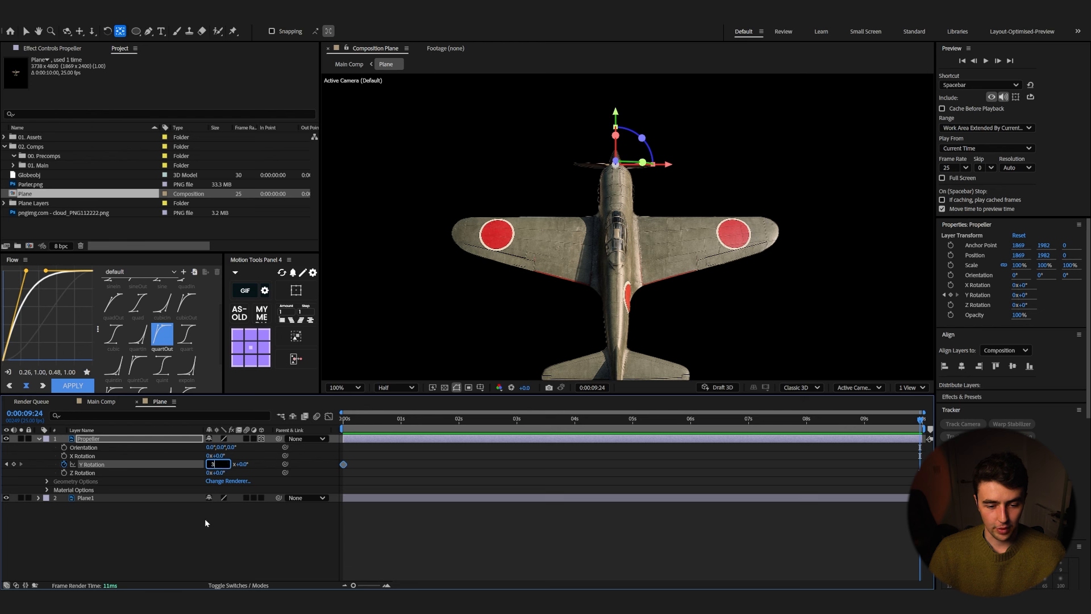
text(3)
click(215, 544)
key(space)
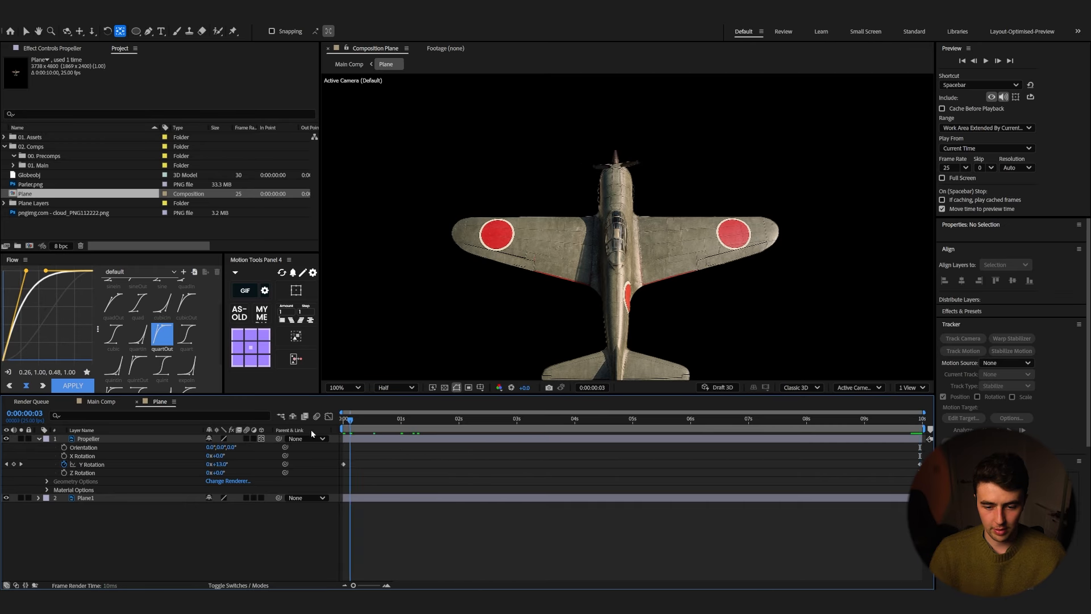
key(space)
Step: In Main Comp, move the Plane layer below the camera and shift its start to about 5 seconds
click(106, 402)
drag(140, 439, 146, 461)
drag(924, 455, 675, 457)
key(v)
key(space)
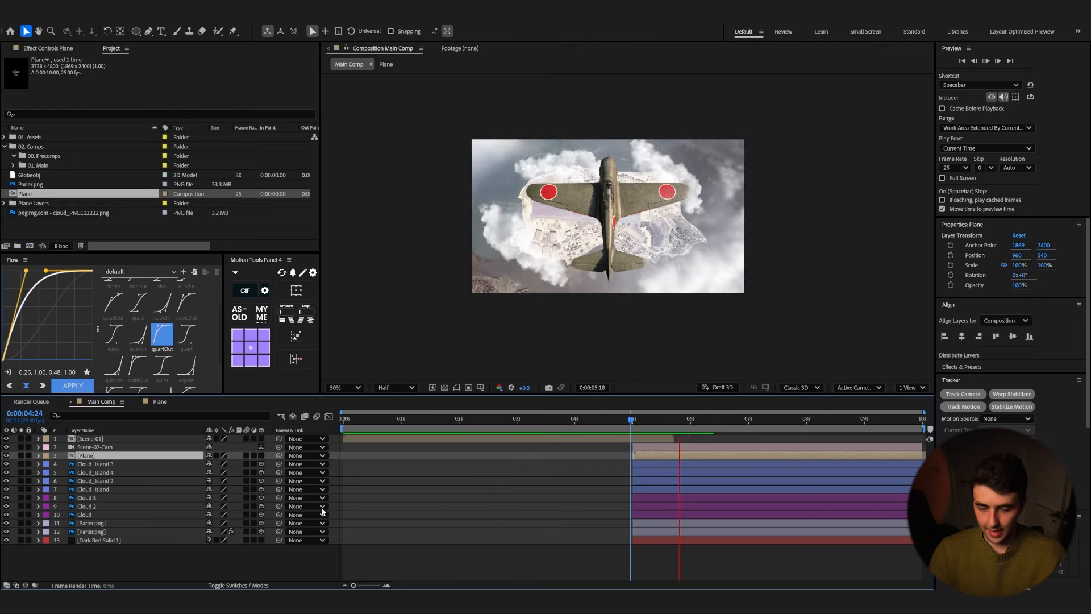
Step: Make the Plane layer 3D, scale it to about 11%, and position and orient it over the island
click(261, 456)
key(space)
key(s)
drag(251, 464, 213, 465)
drag(607, 221, 236, 314)
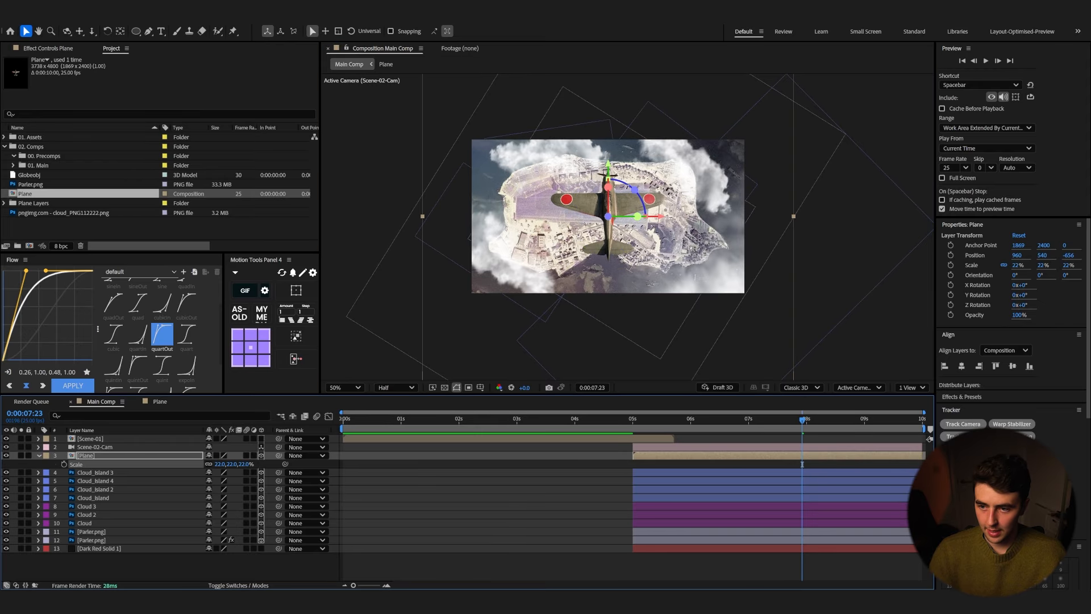
mouse_move(625, 184)
mouse_down()
mouse_move(612, 178)
mouse_move(560, 205)
mouse_move(563, 223)
mouse_move(641, 182)
mouse_up()
drag(242, 464, 236, 465)
drag(642, 178, 632, 186)
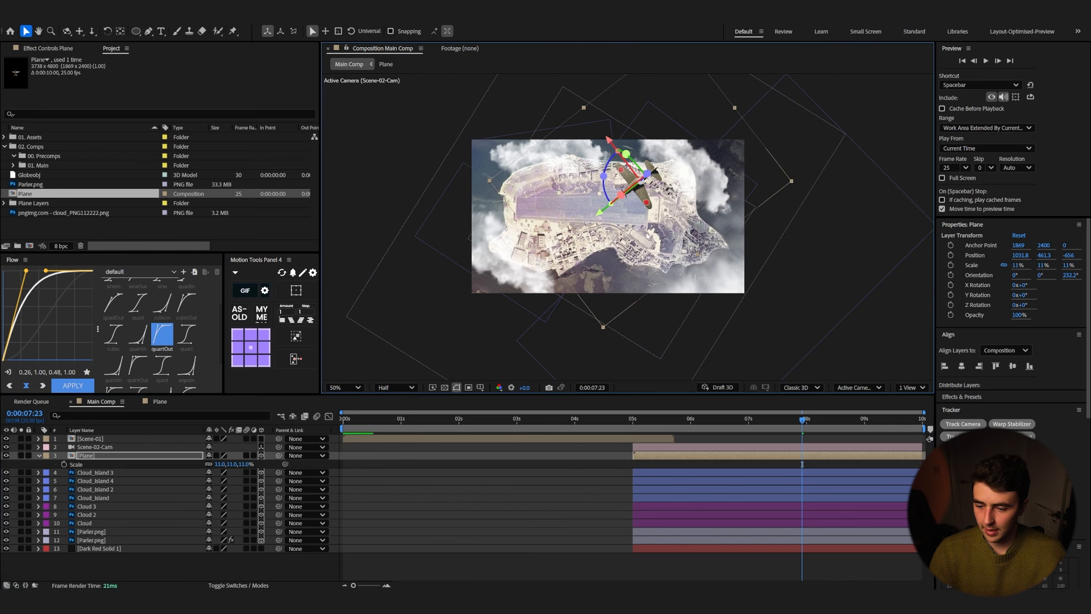
Step: Preview the plane over the island and reduce its scale to 10%
click(621, 418)
key(space)
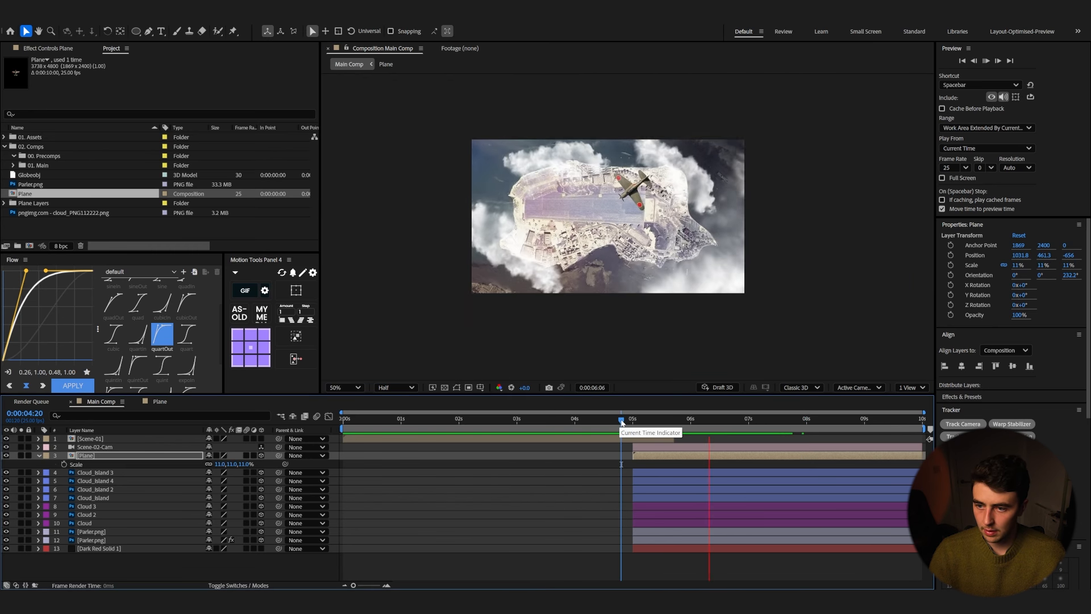
key(space)
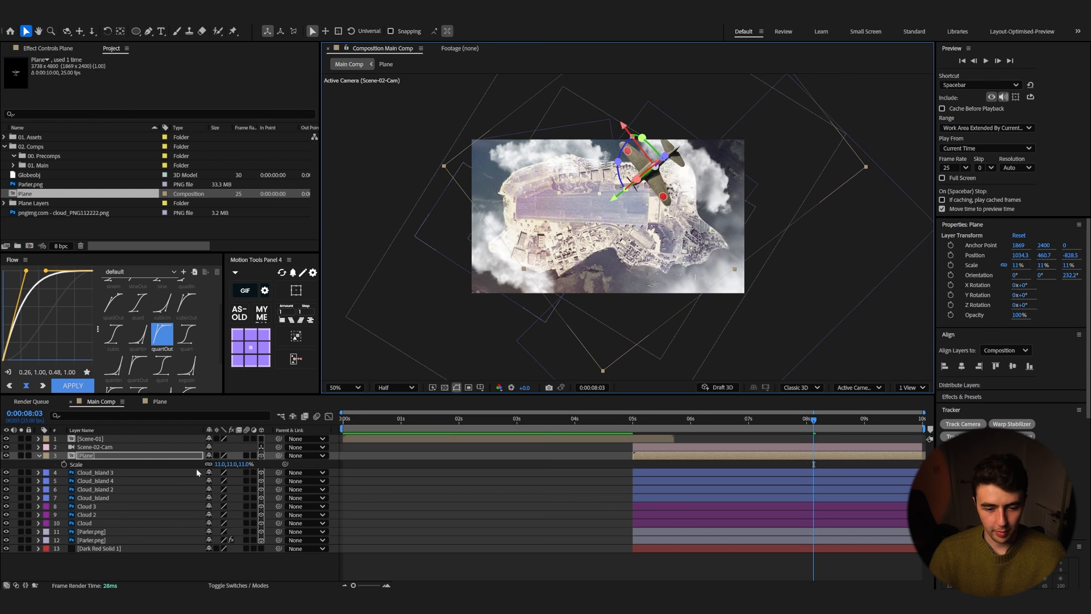
drag(243, 465, 241, 465)
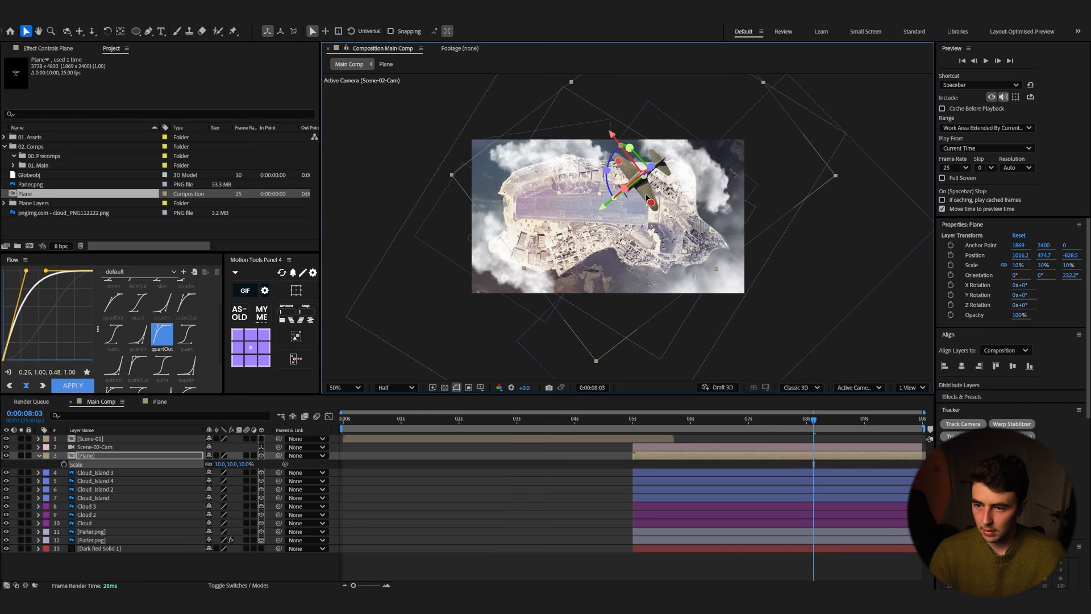
click(615, 422)
key(space)
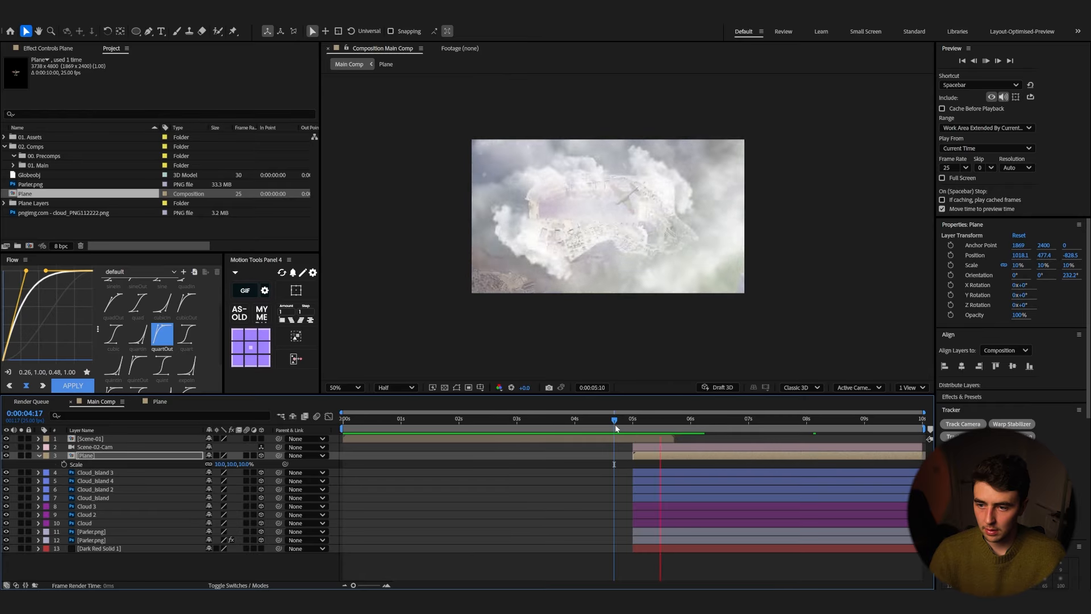
key(space)
Step: Move the plane lower, duplicate it, set the copy's scale to 9% and offset its position
drag(647, 190, 662, 269)
key(ctrl+d)
key(s)
click(242, 465)
text(9)
click(135, 460)
key(p)
drag(246, 465, 229, 465)
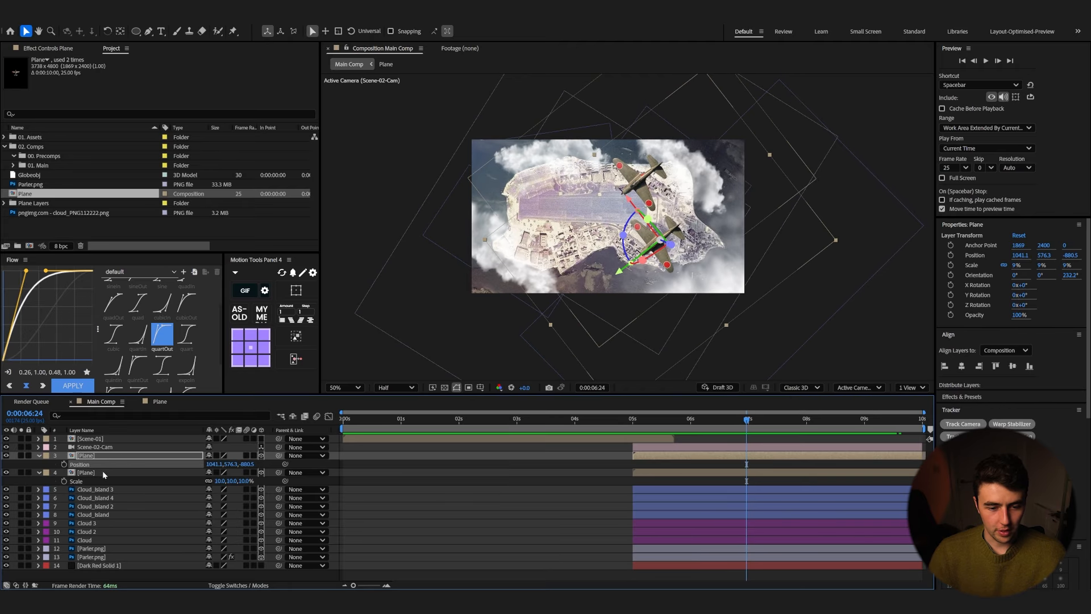
Step: Duplicate the two planes and arrange the copies into a four-plane formation over the island
click(104, 475)
shift+click(101, 456)
key(ctrl+d)
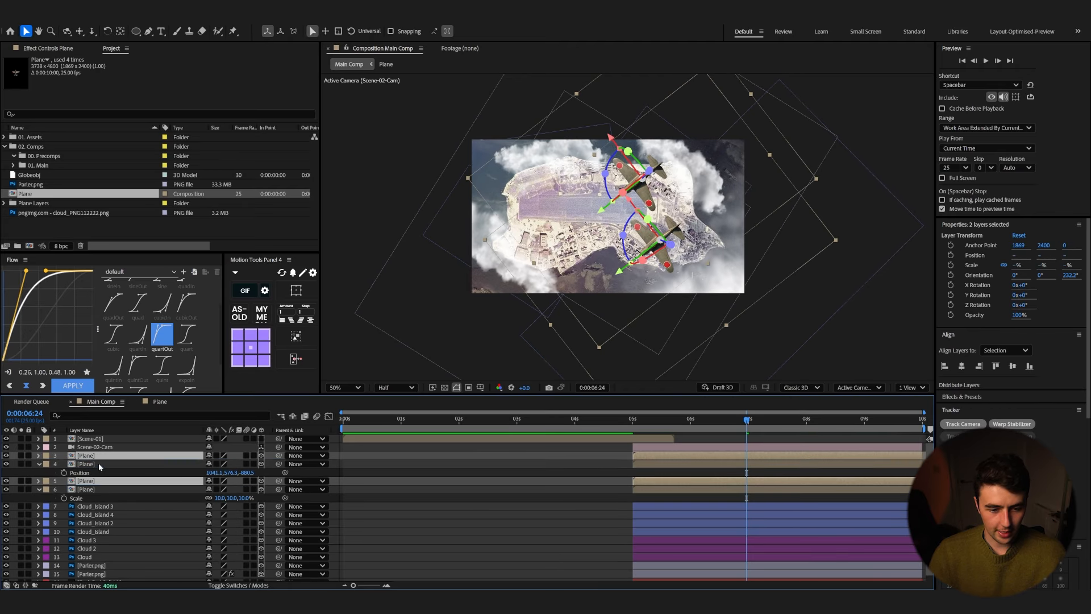
drag(668, 260, 578, 275)
click(659, 488)
click(653, 456)
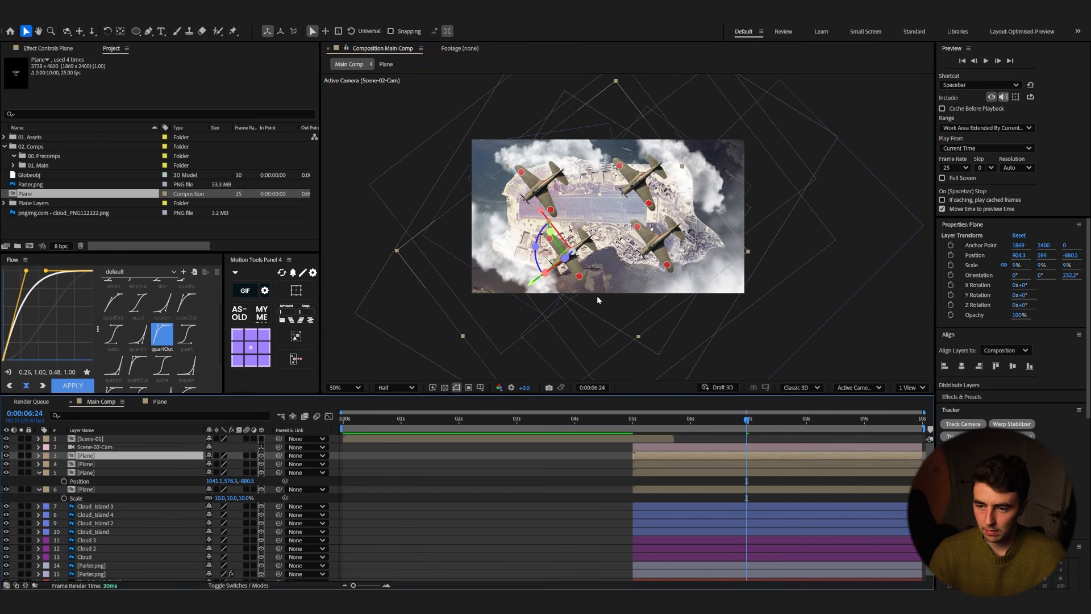
shift+click(670, 490)
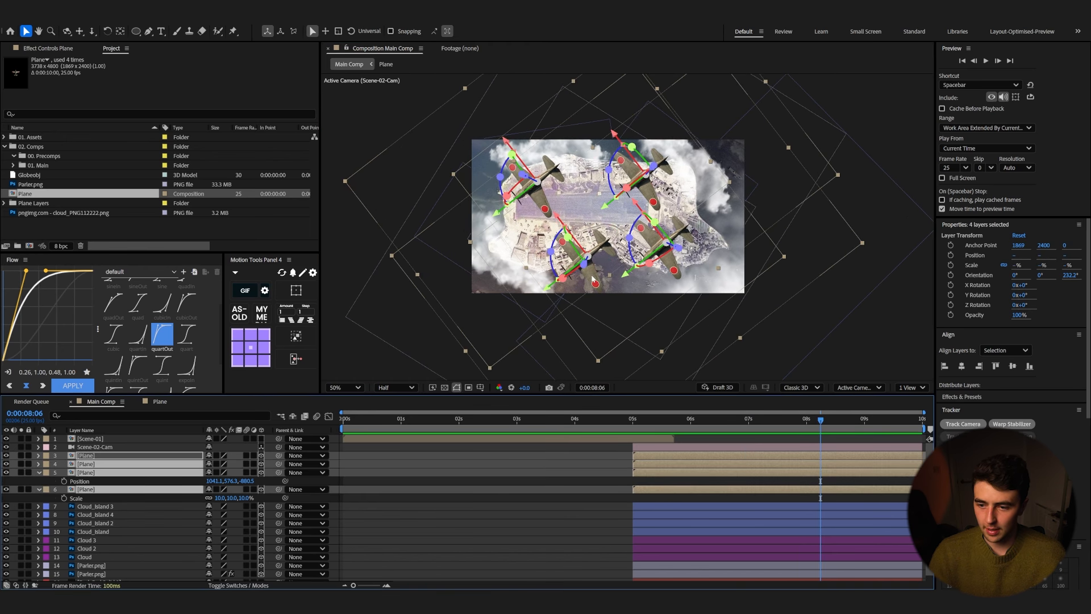
drag(593, 279, 594, 275)
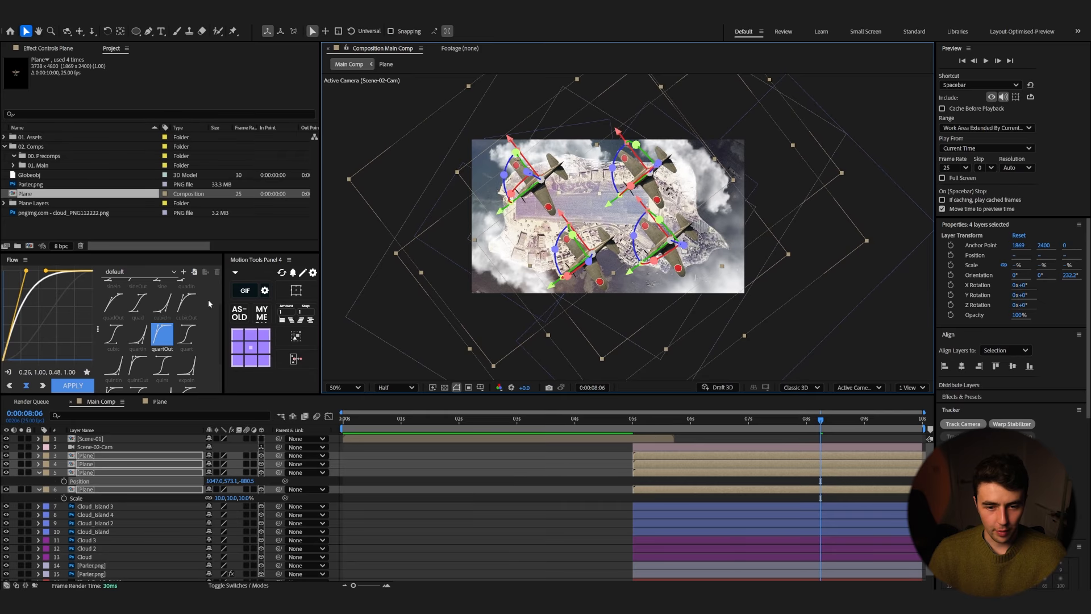
Step: Parent the four planes to a new null and keyframe its position drifting slightly from 5 seconds to the end
click(296, 336)
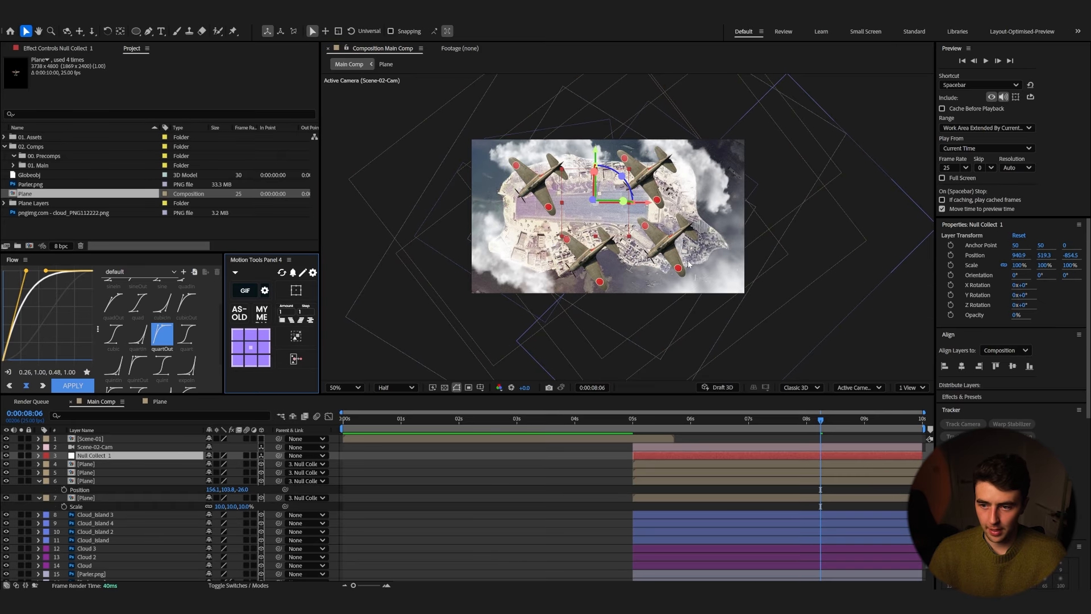
click(635, 421)
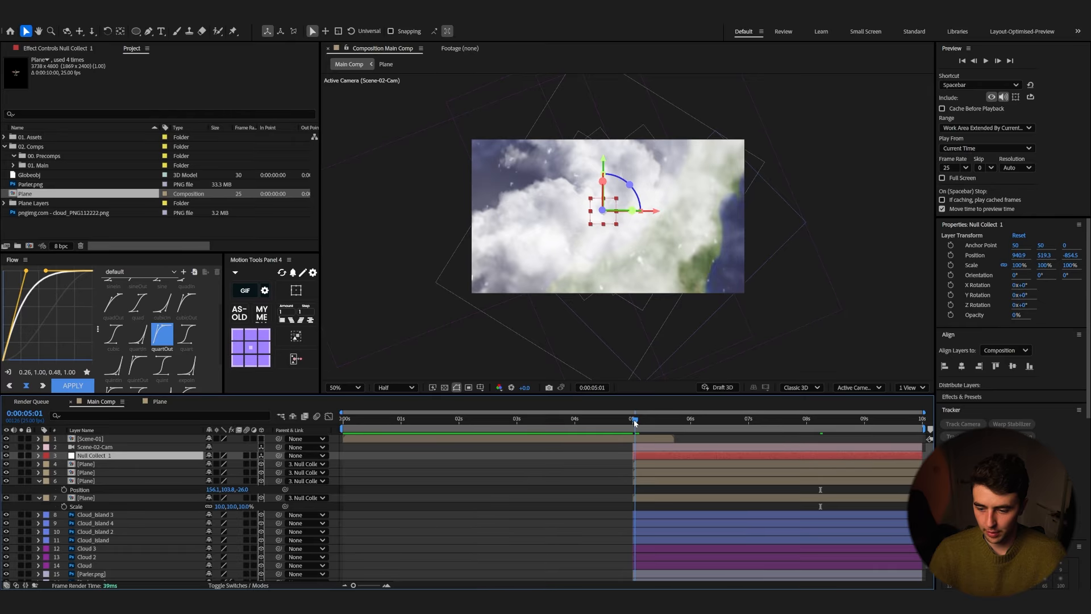
key(Page_Up)
key(p)
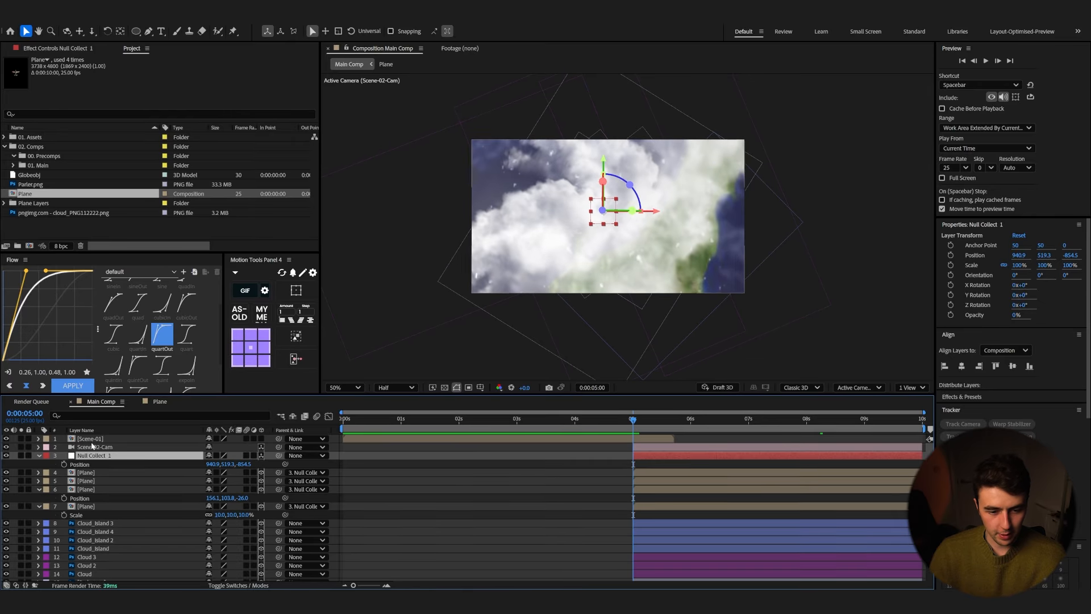
click(64, 464)
drag(646, 426, 949, 427)
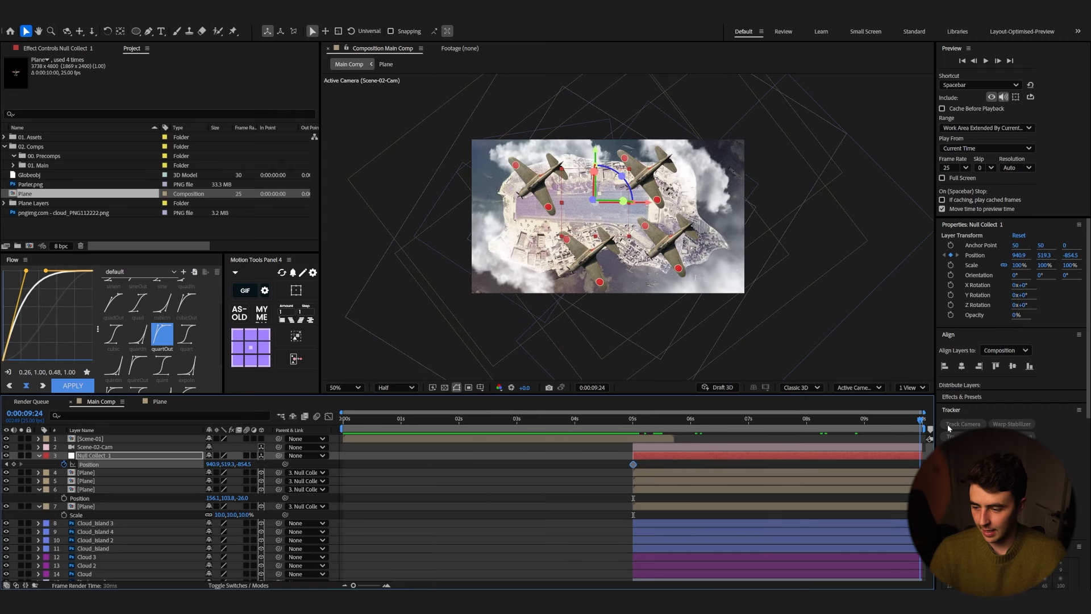
drag(619, 221, 608, 226)
Step: Preview the plane formation's flight over the island
key(space)
click(623, 417)
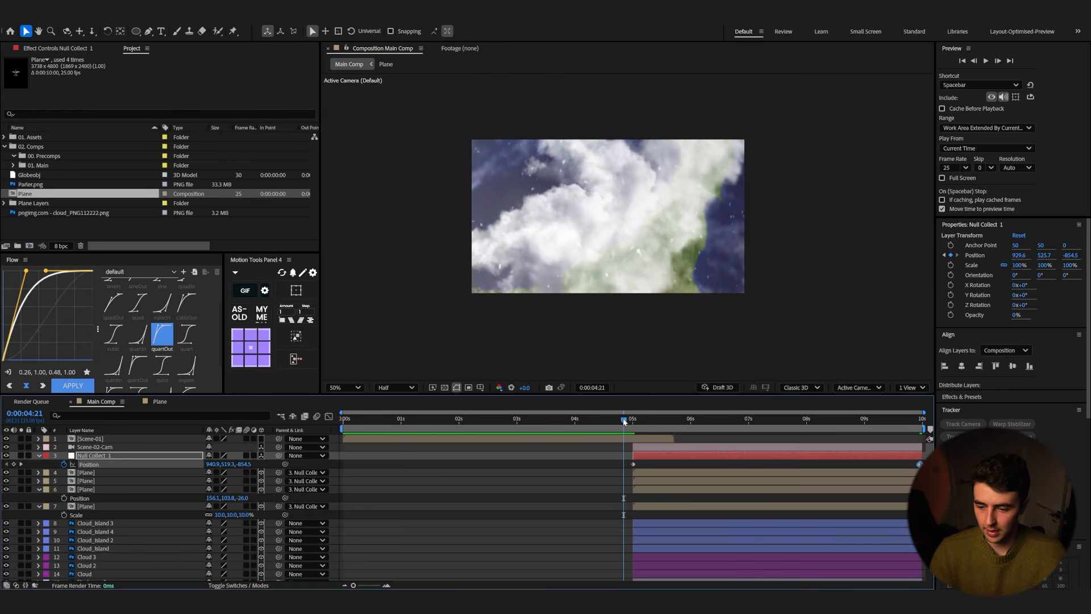
click(785, 430)
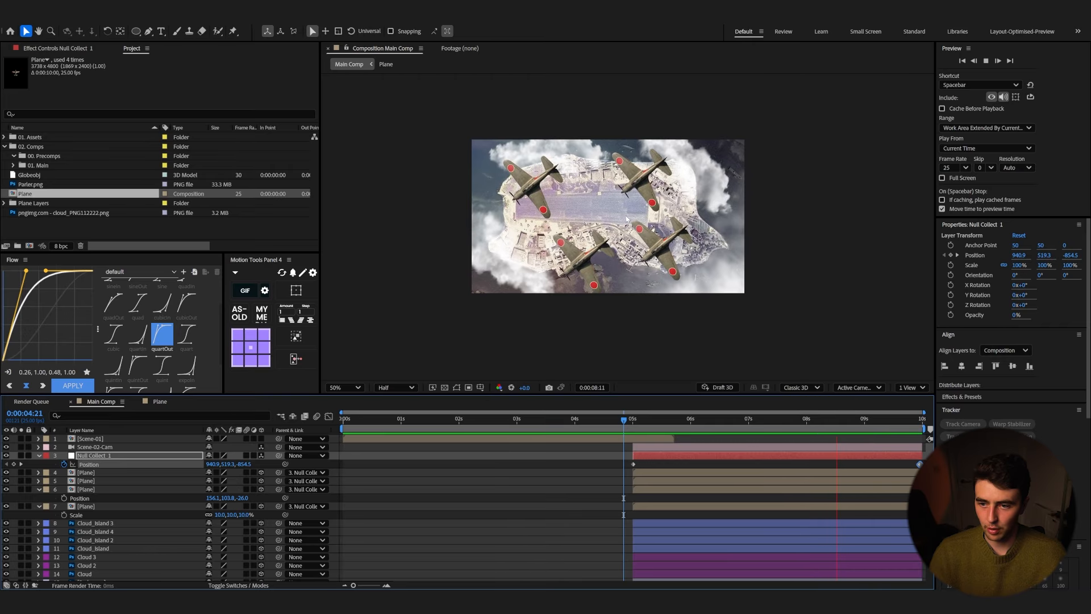
Step: Select all layers from the Scene-02-Cam camera down to the Dark Red Solid and open Pre-compose for them
click(648, 447)
scroll(649, 540, down, 1)
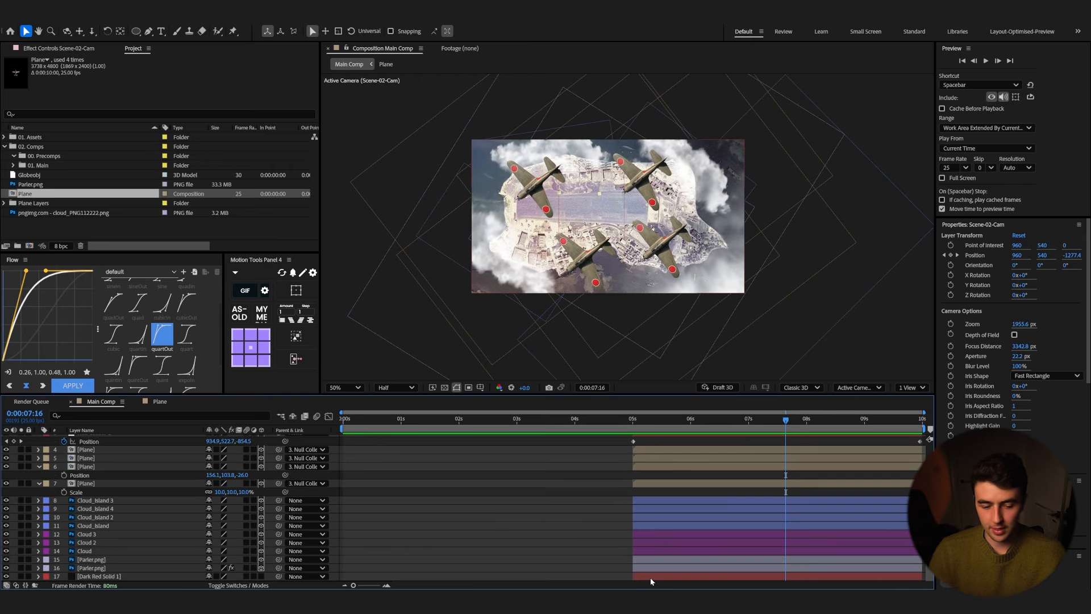
shift+click(651, 577)
right_click(652, 544)
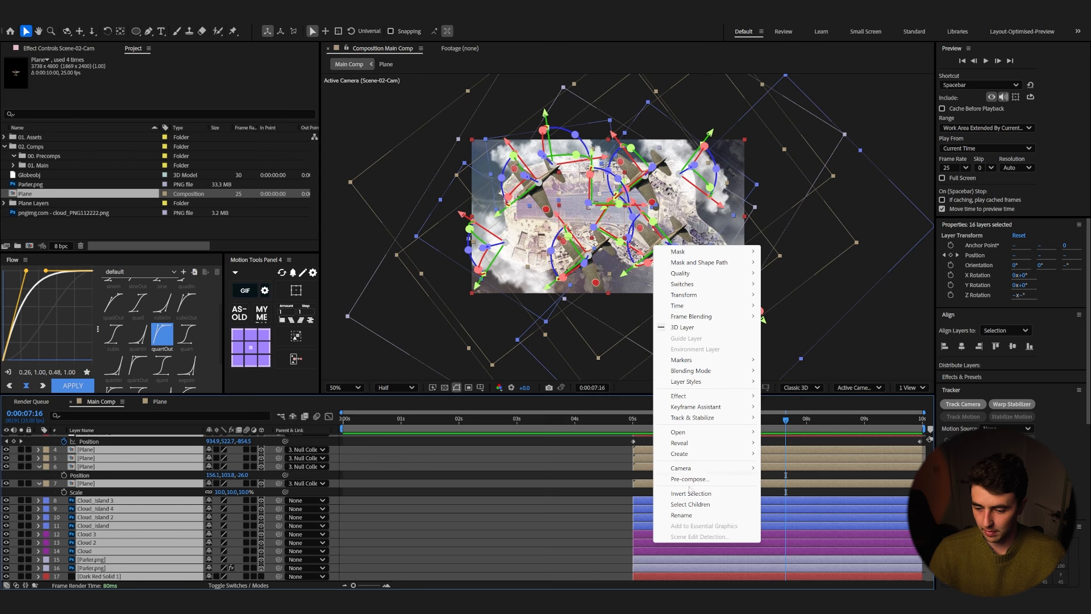
click(689, 480)
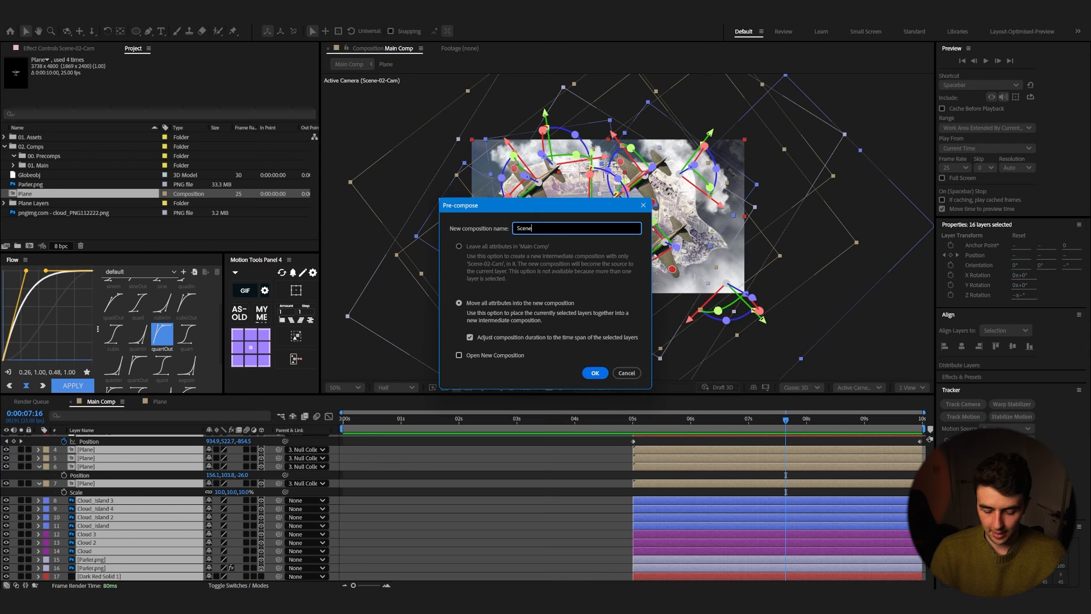
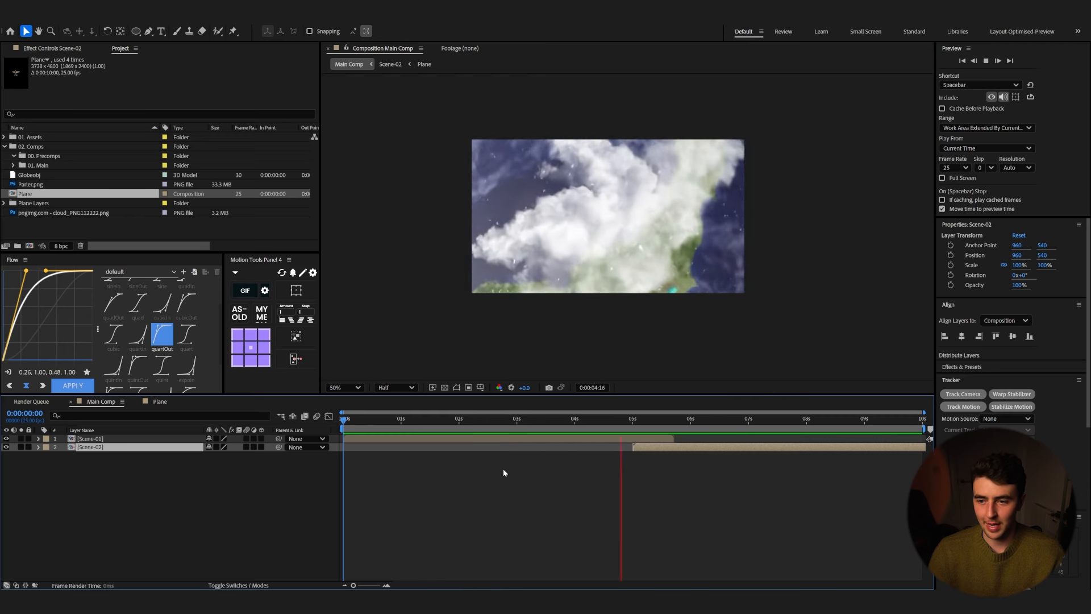
Step: Open Scene-01 and shift the camera's Zoom keyframe slightly later in time
click(652, 451)
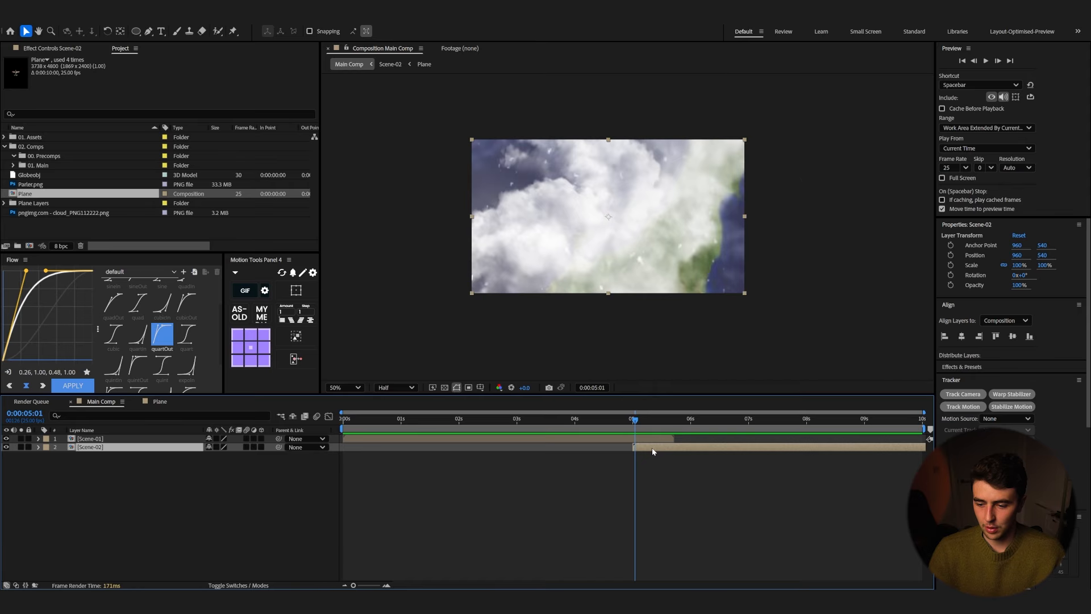
double_click(653, 451)
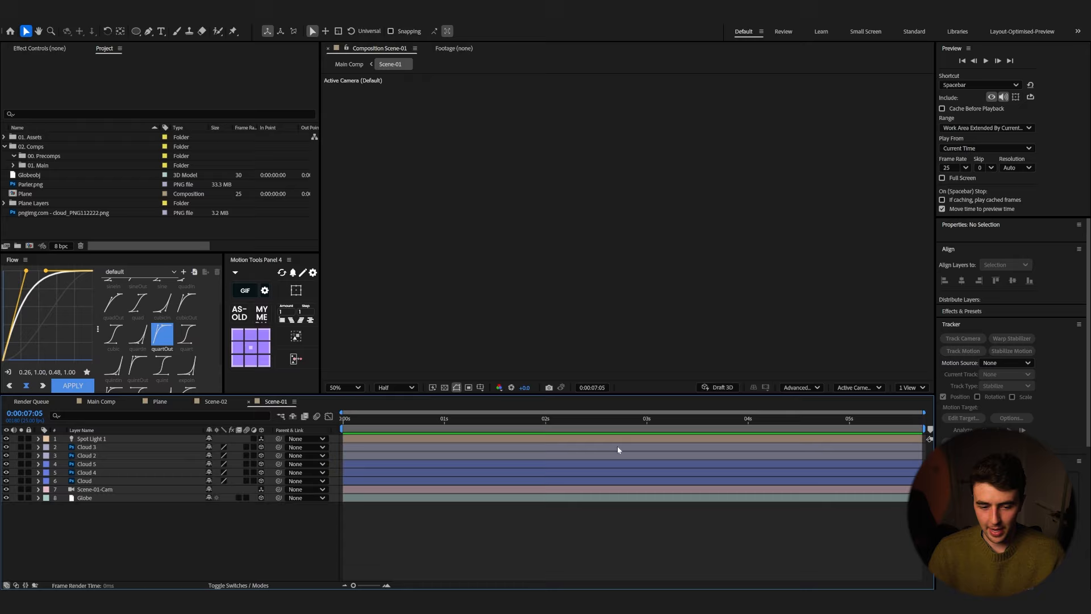
click(617, 441)
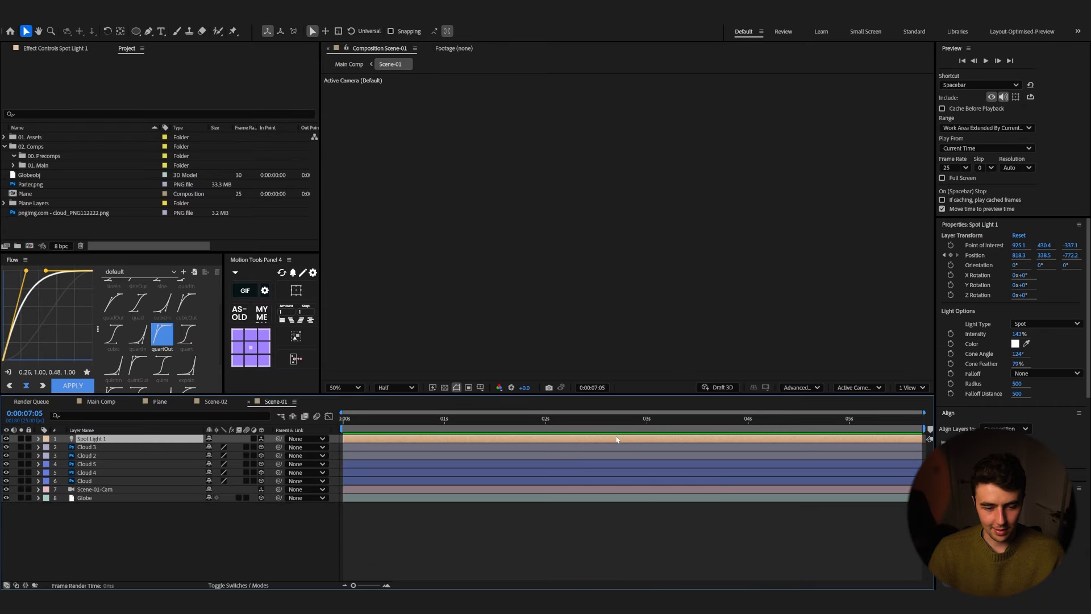
click(132, 490)
key(u)
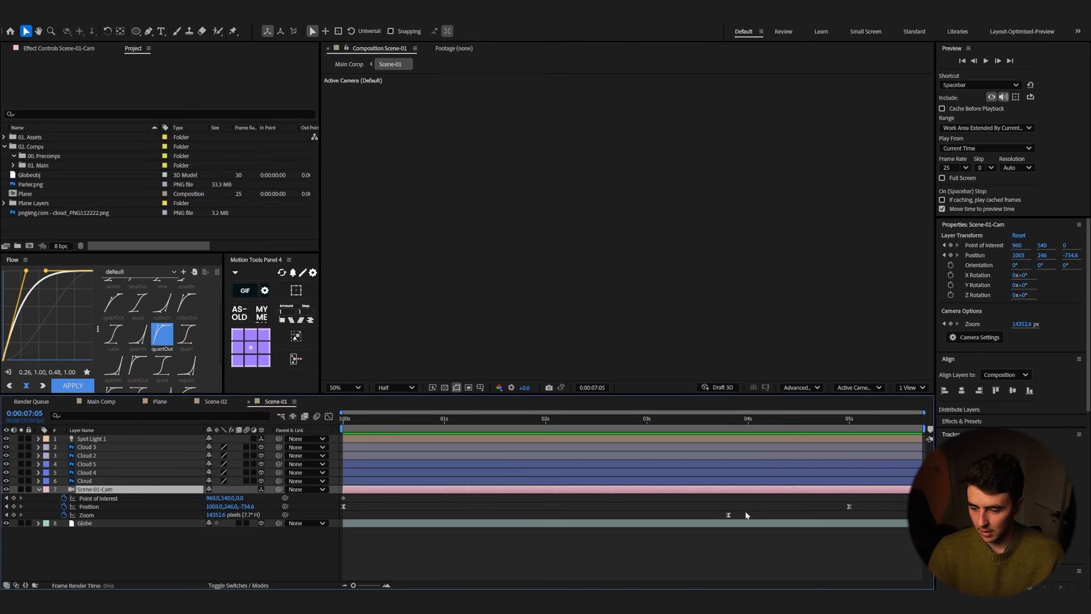
click(728, 515)
drag(774, 518, 778, 517)
Step: Preview the camera move in Scene-01 and in the Main Comp from the start
click(760, 420)
key(space)
key(space)
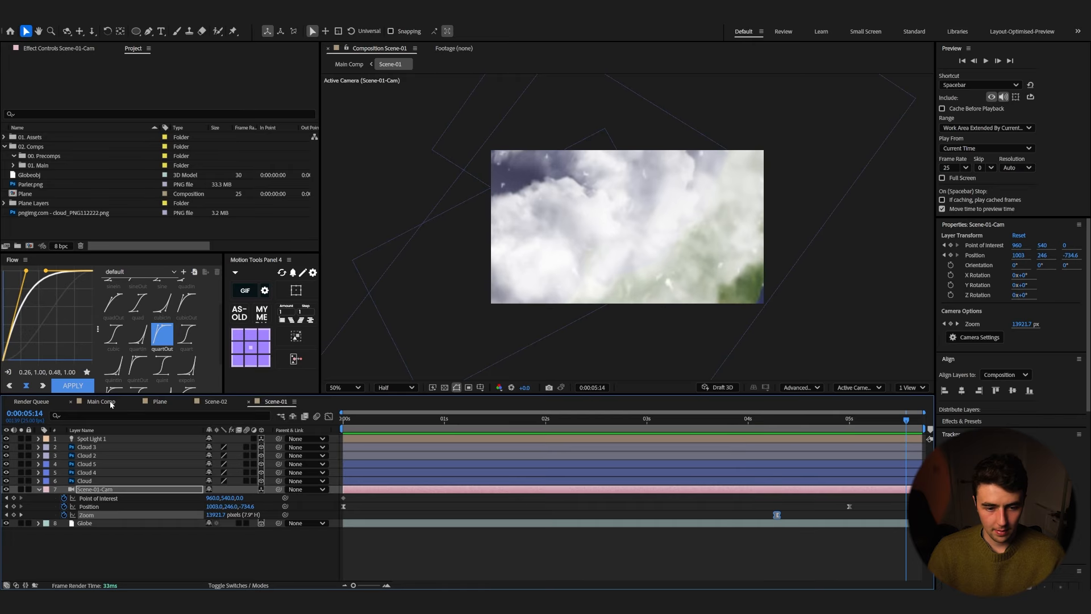
click(105, 402)
click(610, 424)
key(space)
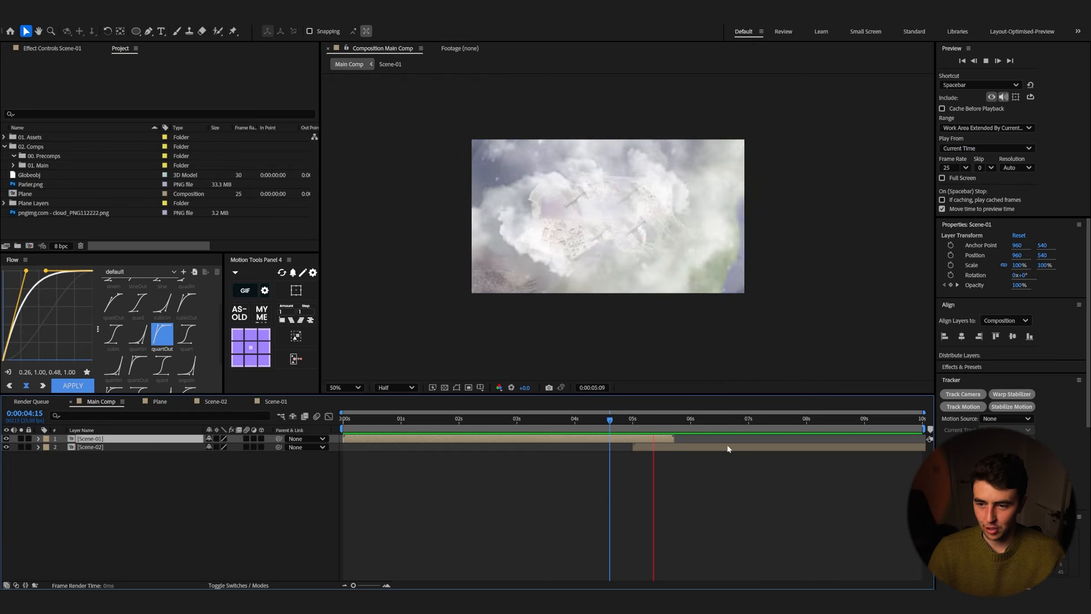
drag(477, 421, 336, 454)
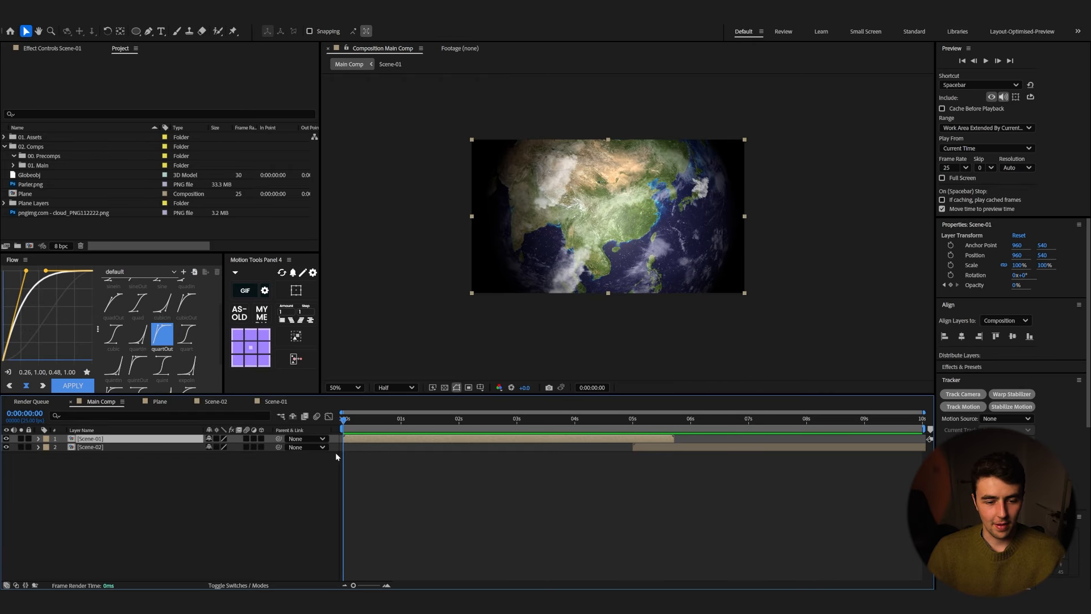
Step: Open Scene-01 and add a new adjustment layer named Blur at the top
double_click(433, 439)
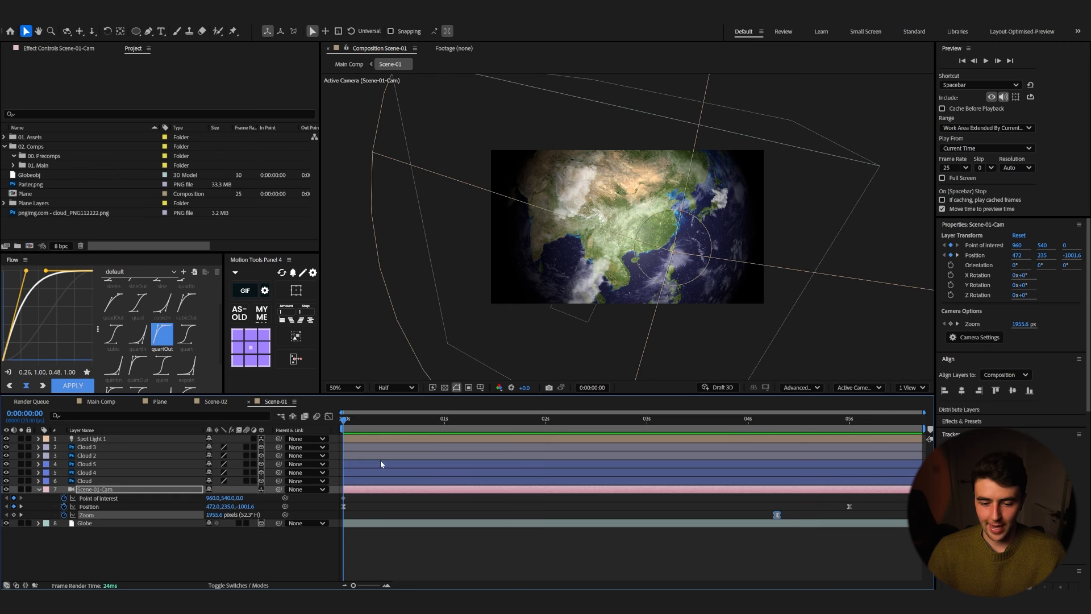
click(38, 489)
right_click(85, 536)
mouse_move(142, 413)
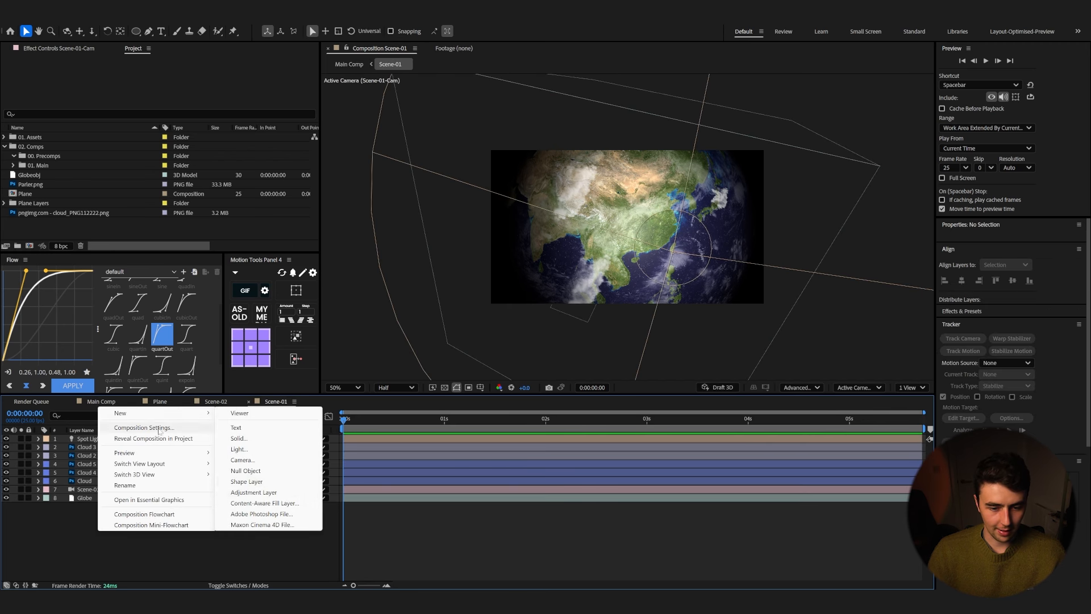
click(251, 492)
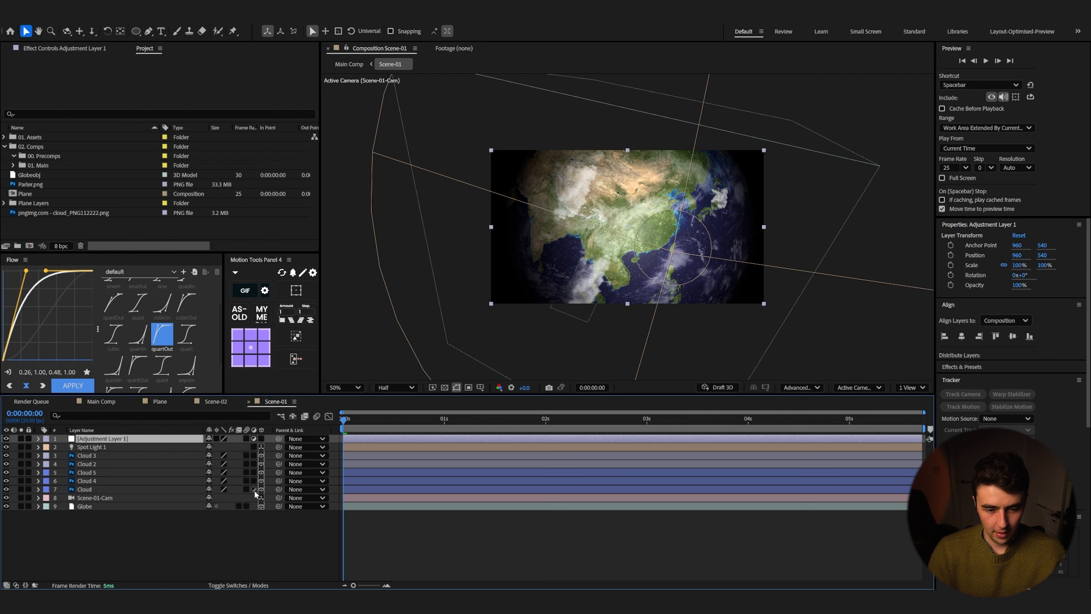
key(Return)
text(Blur)
key(Return)
Step: Apply Fast Box Blur to the Blur layer with a radius of about 7
key(ctrl+space)
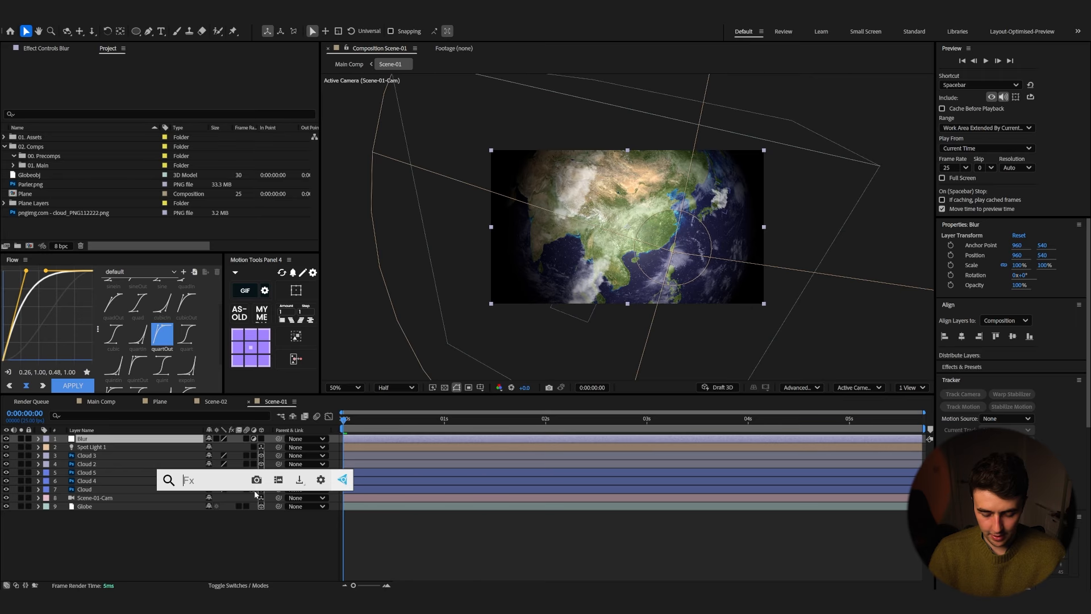
text(Fast)
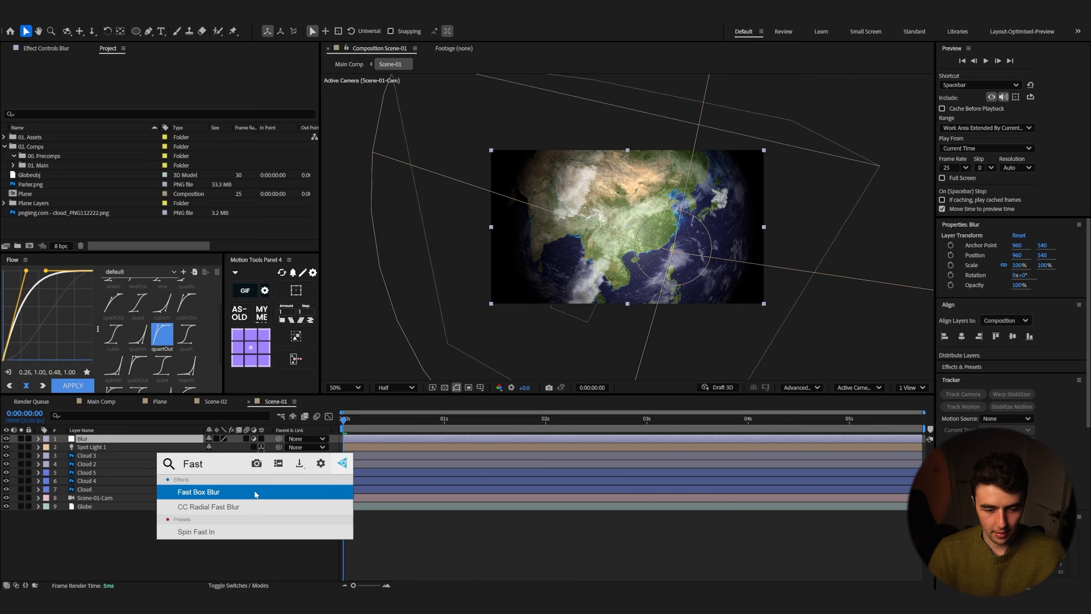
click(254, 493)
drag(172, 78, 179, 79)
Step: Draw an elliptical mask over the globe on the Blur layer, invert it and feather it about 416 pixels
key(q)
drag(506, 177, 744, 277)
click(243, 455)
click(56, 456)
drag(231, 474, 265, 475)
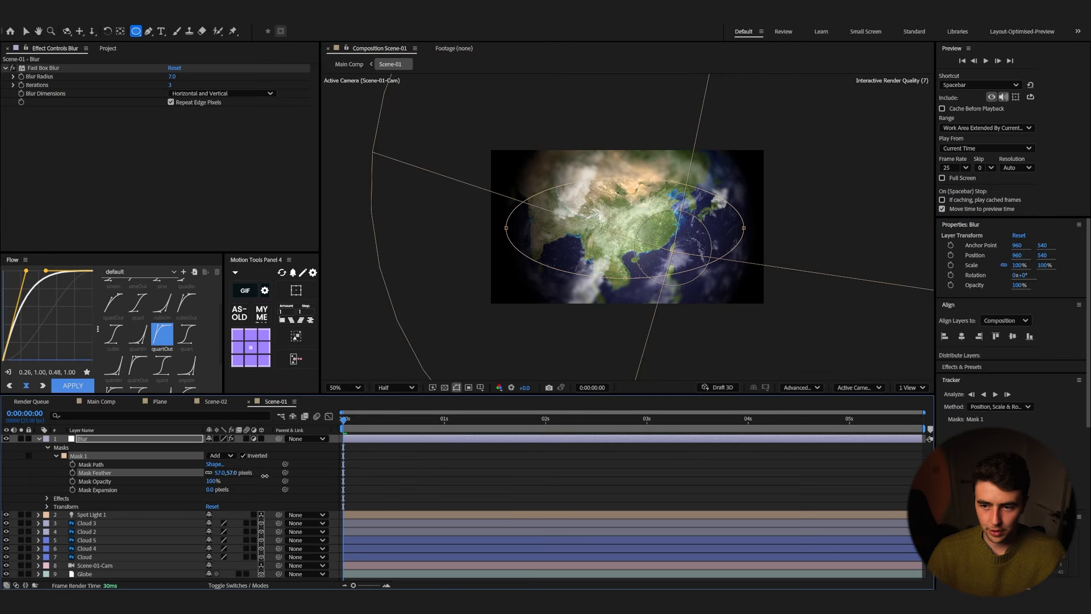
Step: Stretch the mask's top point upward and set the Fast Box Blur radius to 5
key(v)
click(624, 296)
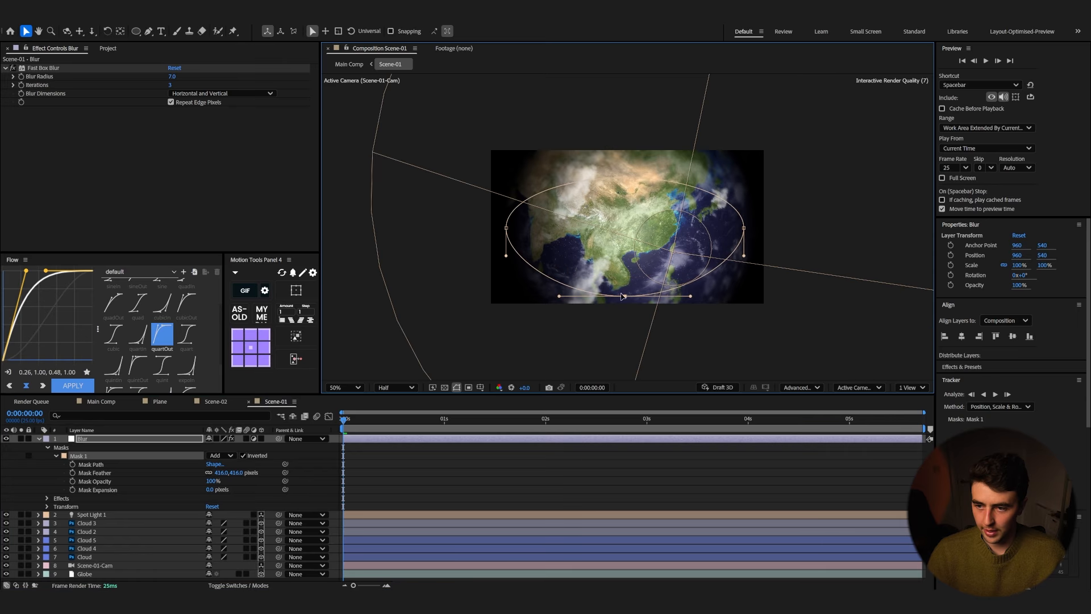
drag(622, 180, 622, 162)
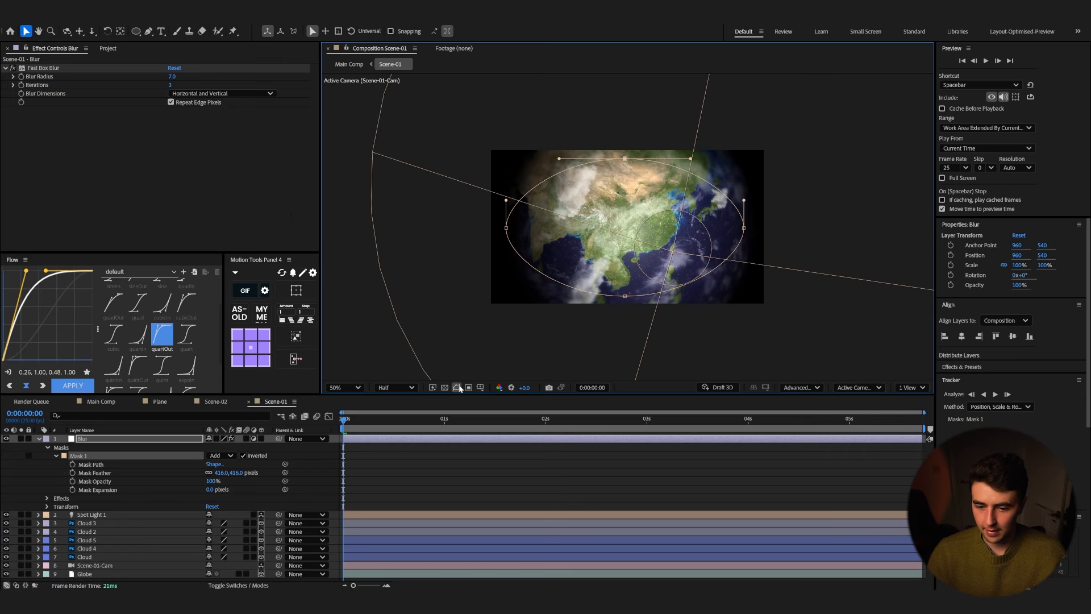
click(172, 76)
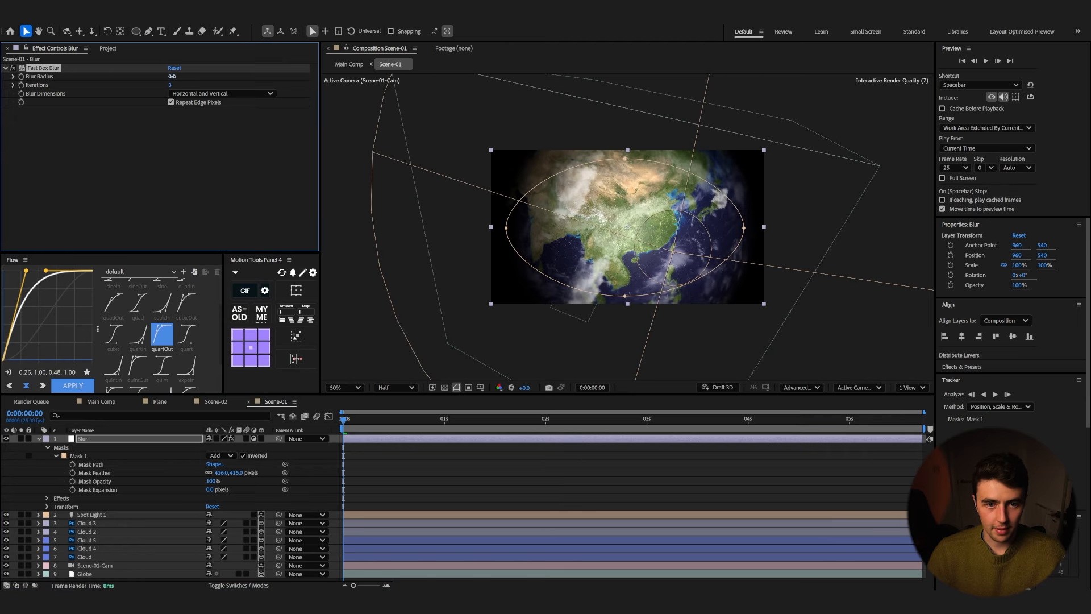
key(Return)
Step: Preview the edge blur on Scene-01 and return to the start
key(space)
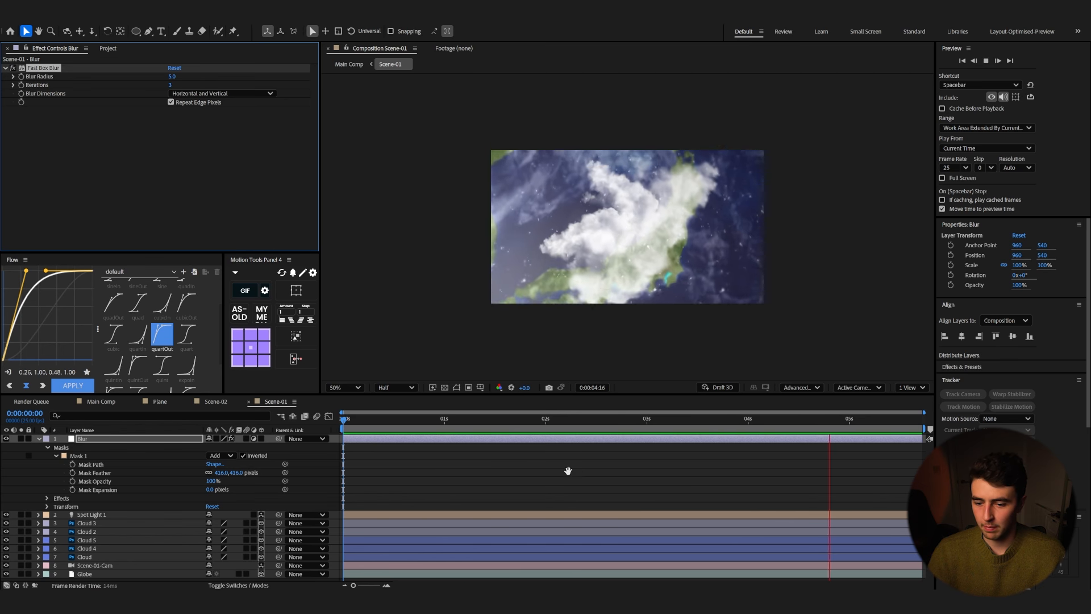
key(space)
key(space)
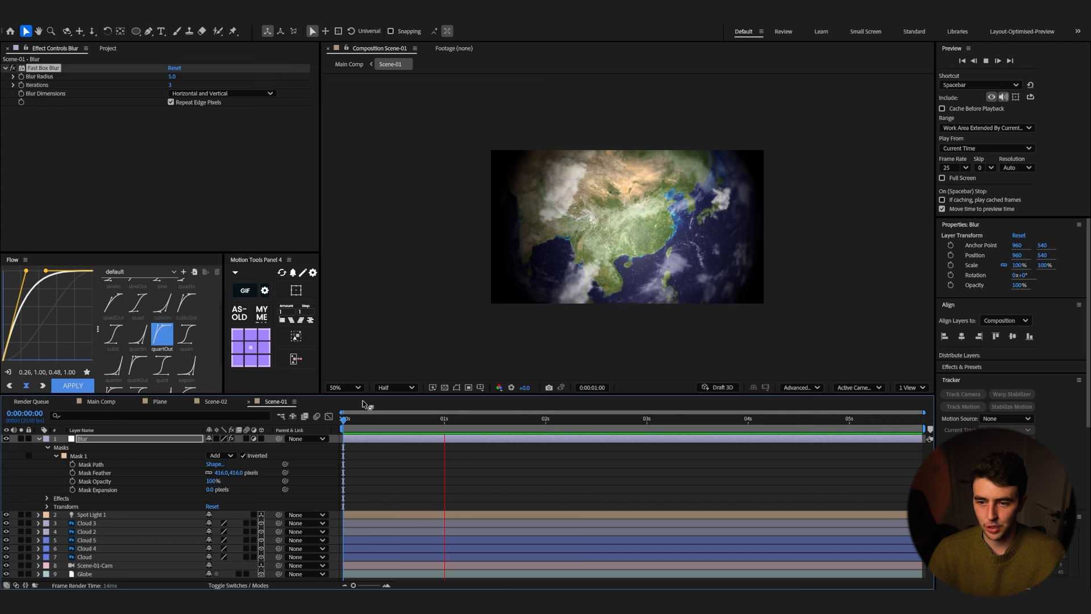
key(space)
key(Home)
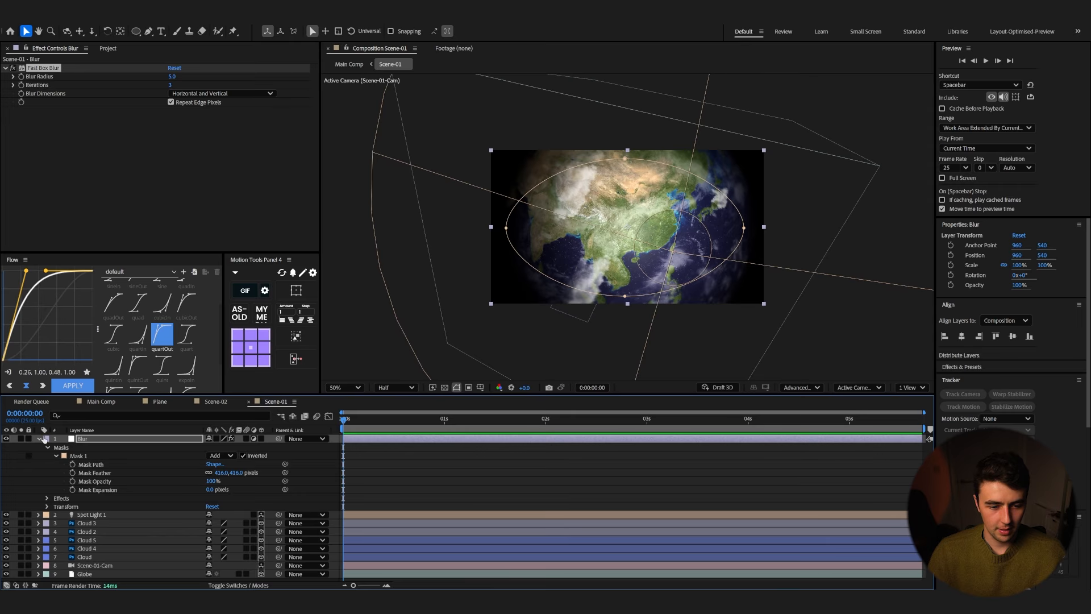
Step: Add a new adjustment layer named Color Correction above the Blur layer
click(40, 439)
click(119, 552)
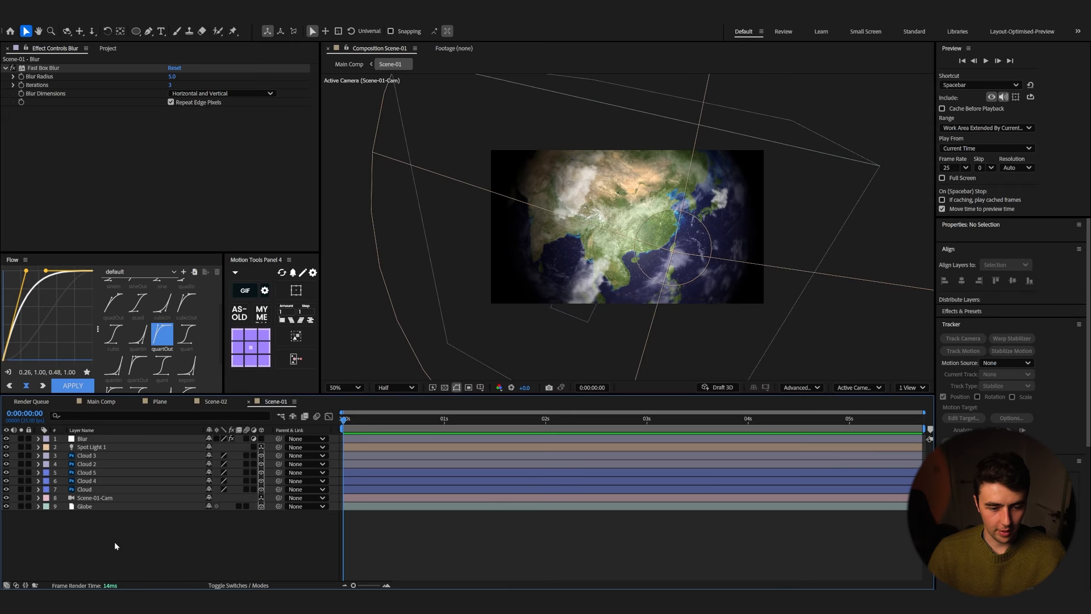
right_click(115, 541)
mouse_move(188, 425)
click(265, 506)
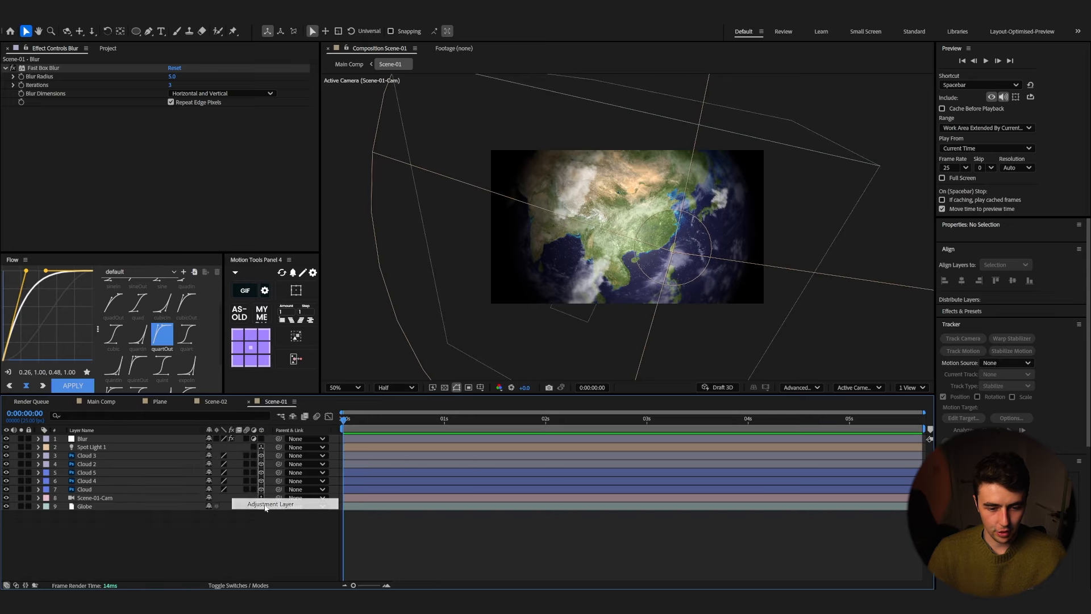
key(Return)
text(Color Correction)
key(Return)
Step: Apply Lumetri Color and set Basic Correction contrast to 55, highlights to 21 and shadows to -4
key(ctrl+space)
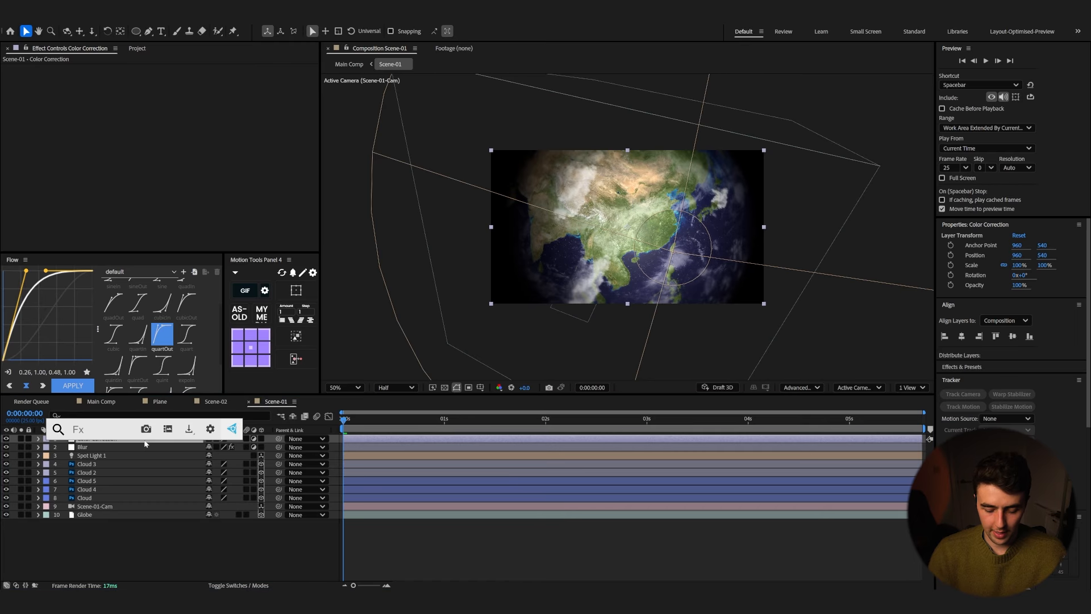
text(lum)
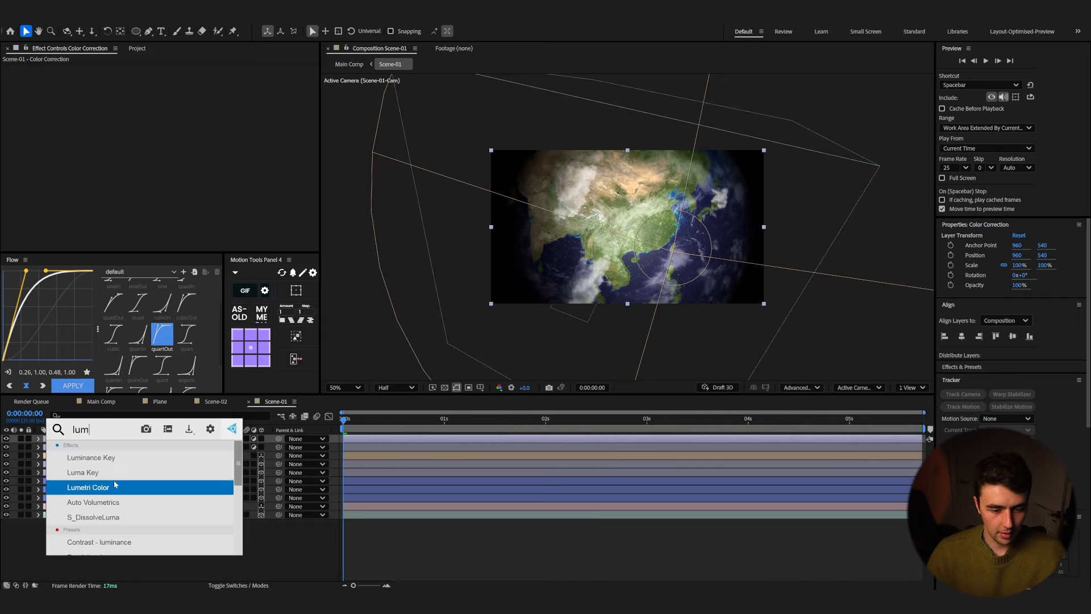
click(187, 487)
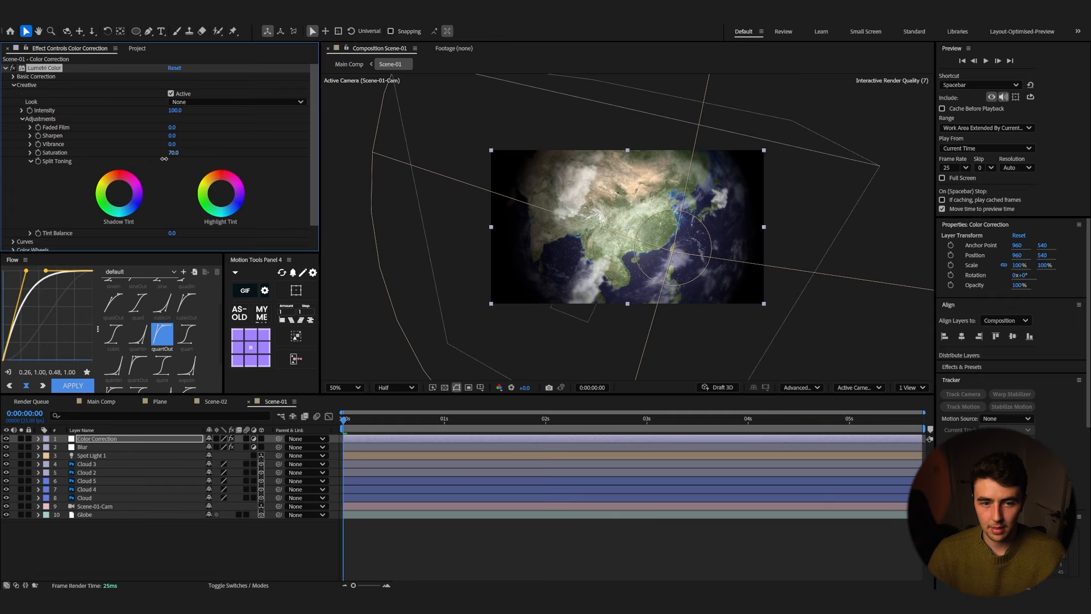
click(15, 85)
click(13, 76)
drag(172, 169, 183, 169)
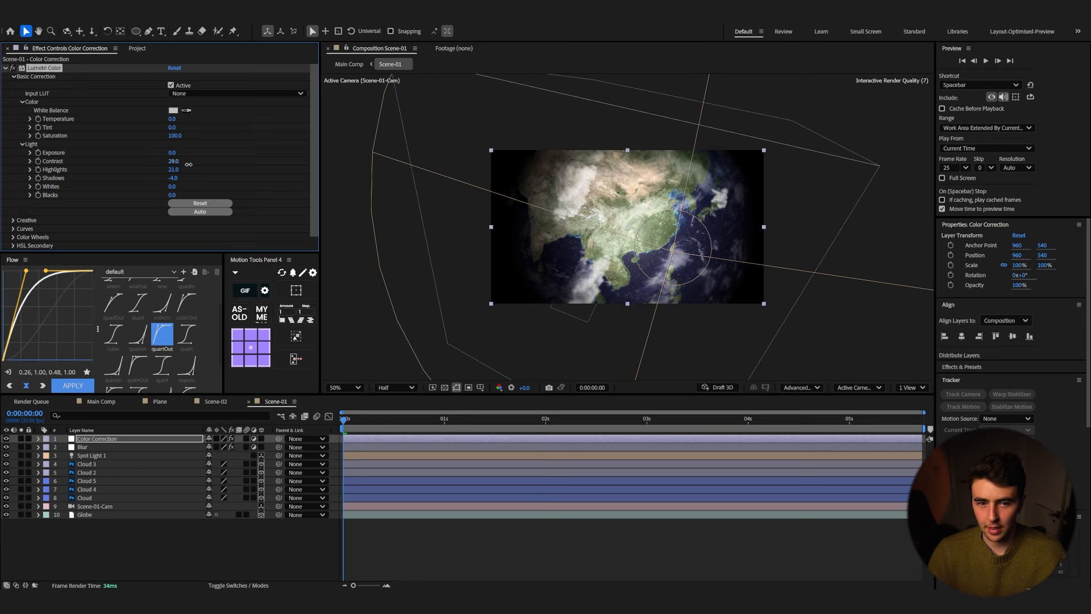
Step: Preview the color-corrected Scene-01
key(space)
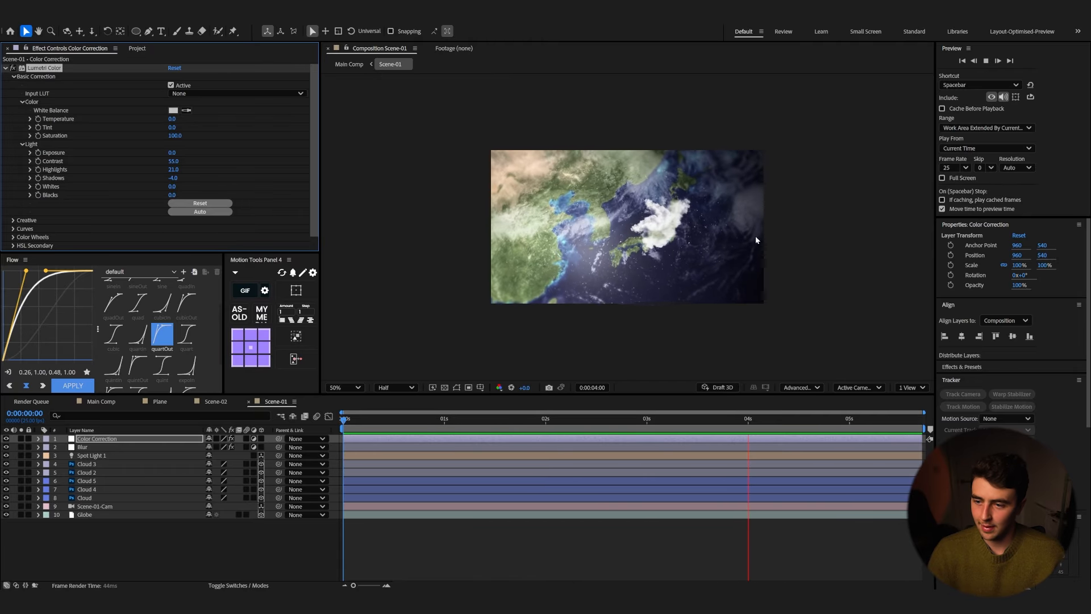
key(space)
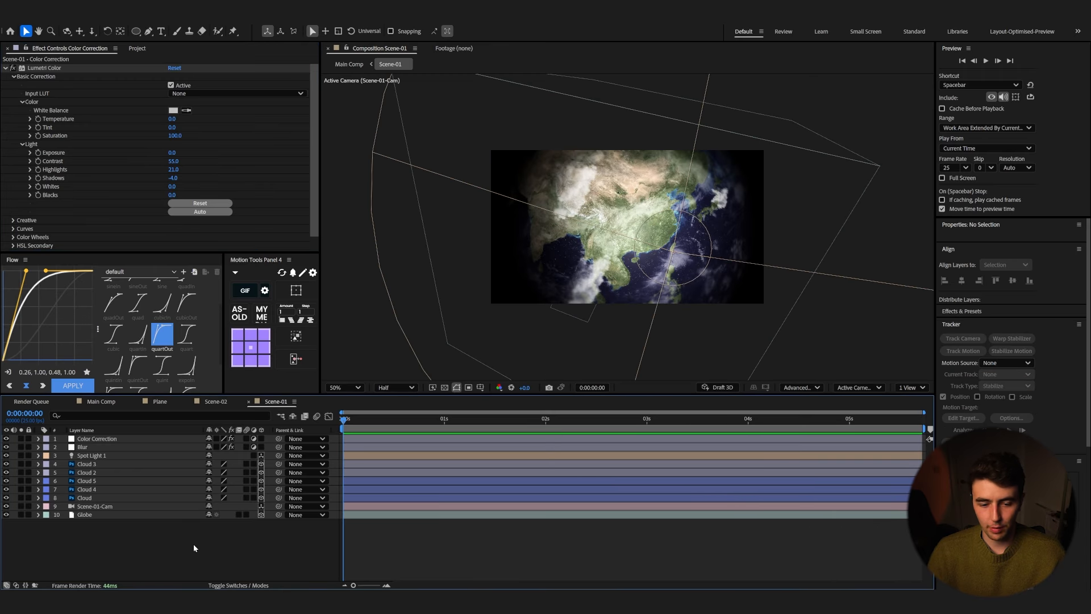
Step: Add another adjustment layer on top and name it Start Blur
right_click(194, 542)
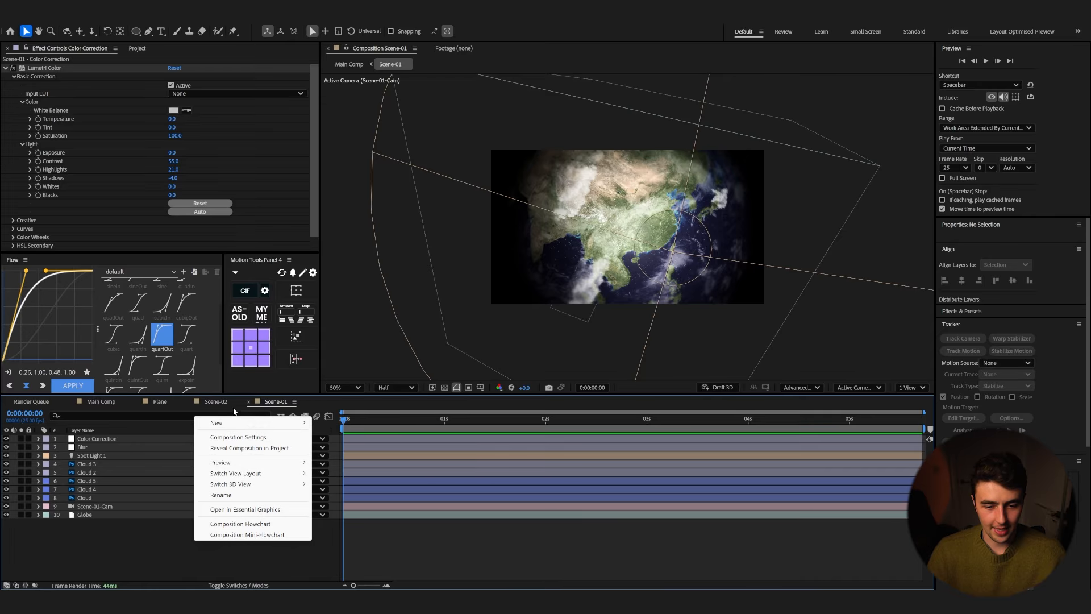
mouse_move(236, 425)
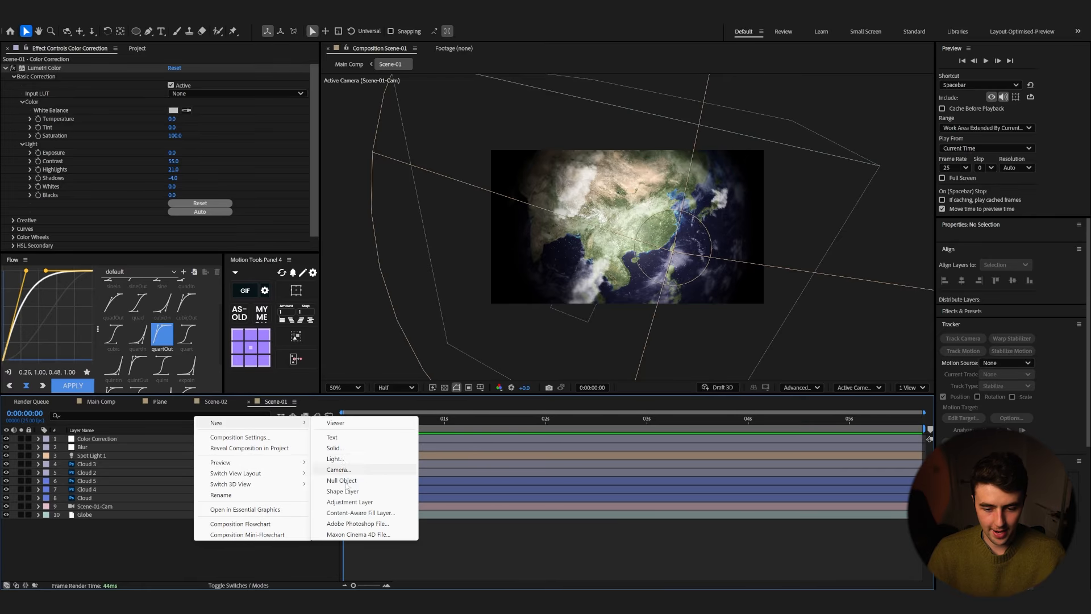
click(349, 501)
key(Return)
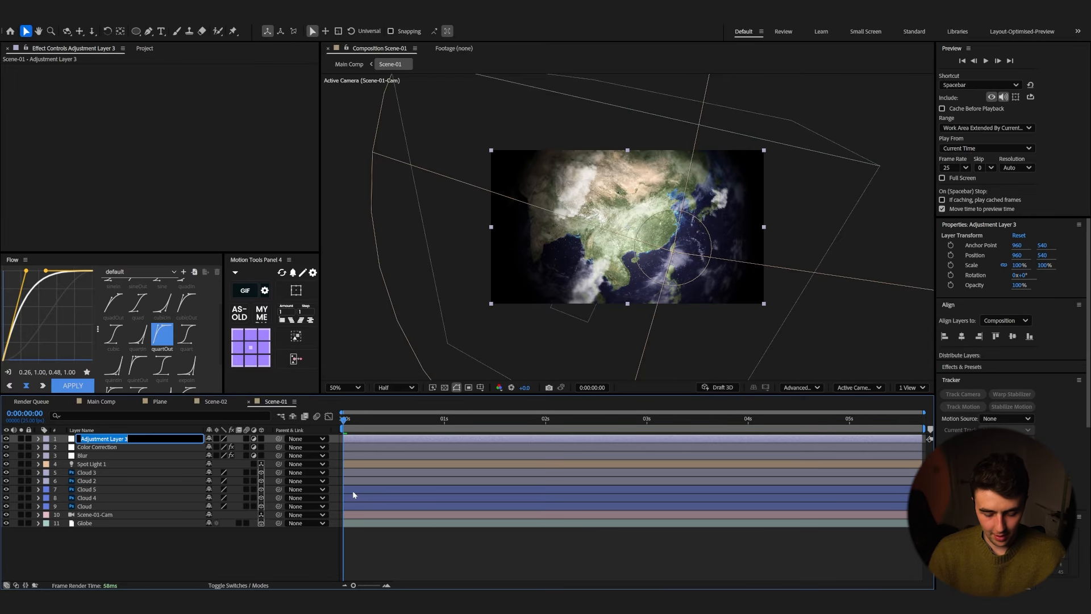
text(Start Blur)
key(Return)
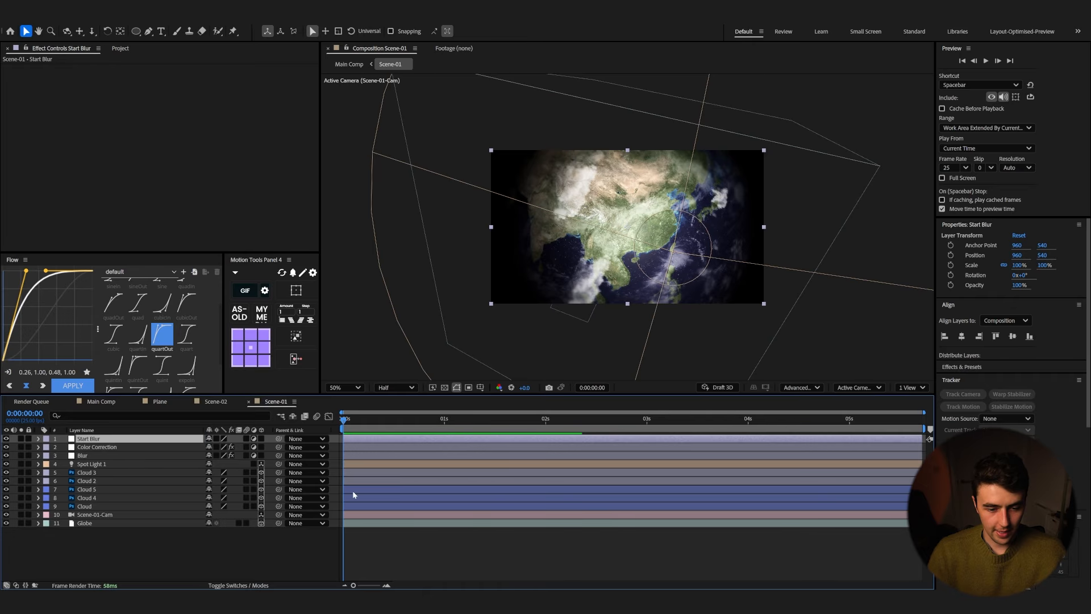
Step: Apply Fast Box Blur to Start Blur and keyframe its radius at 19 at the start
key(ctrl+space)
text(fas)
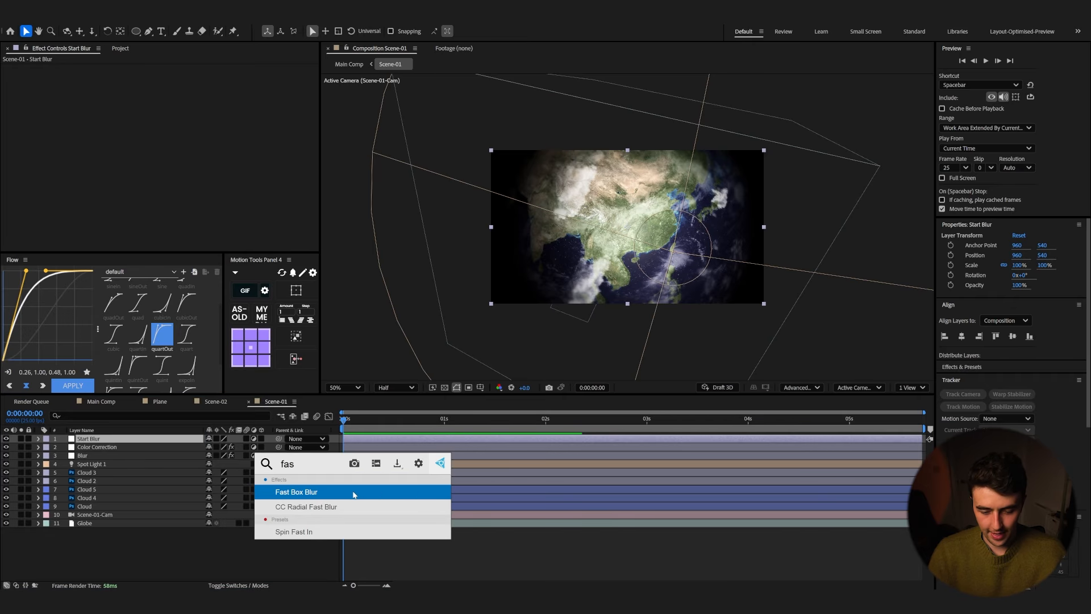
text(t)
click(353, 492)
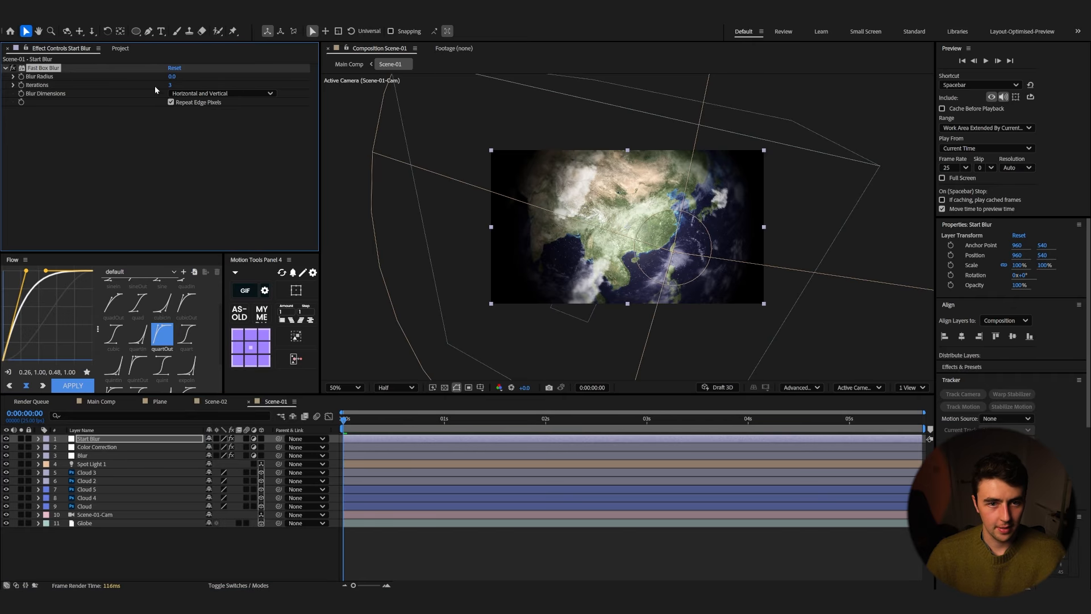
drag(175, 77, 181, 79)
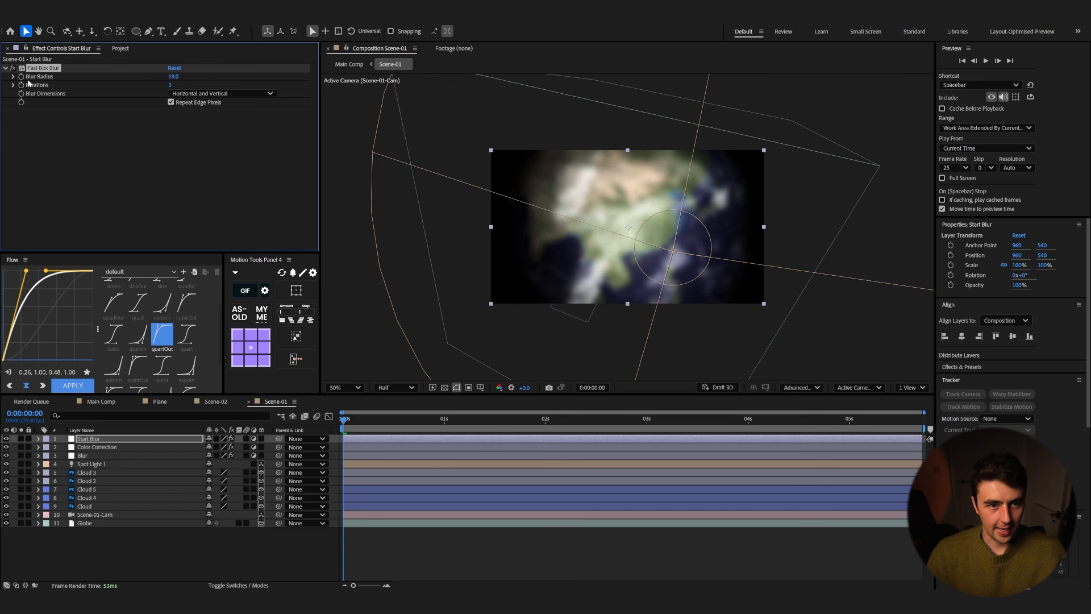
Step: Keyframe the Start Blur radius to 0 at 1 second
drag(398, 422, 445, 432)
click(173, 76)
text(0)
key(Return)
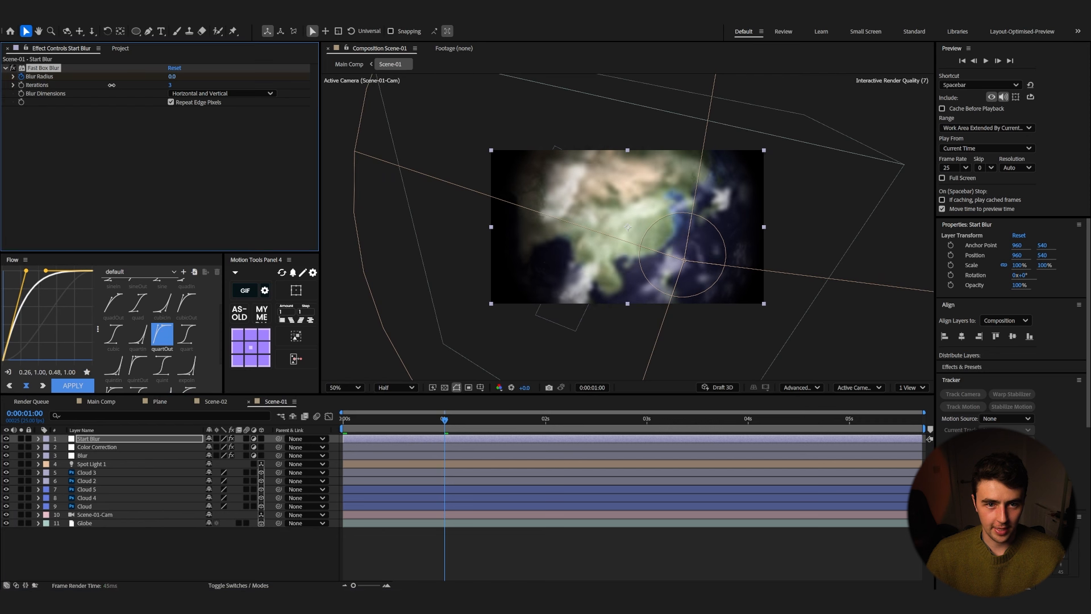
Step: Preview Scene-01 from the beginning
key(Home)
key(space)
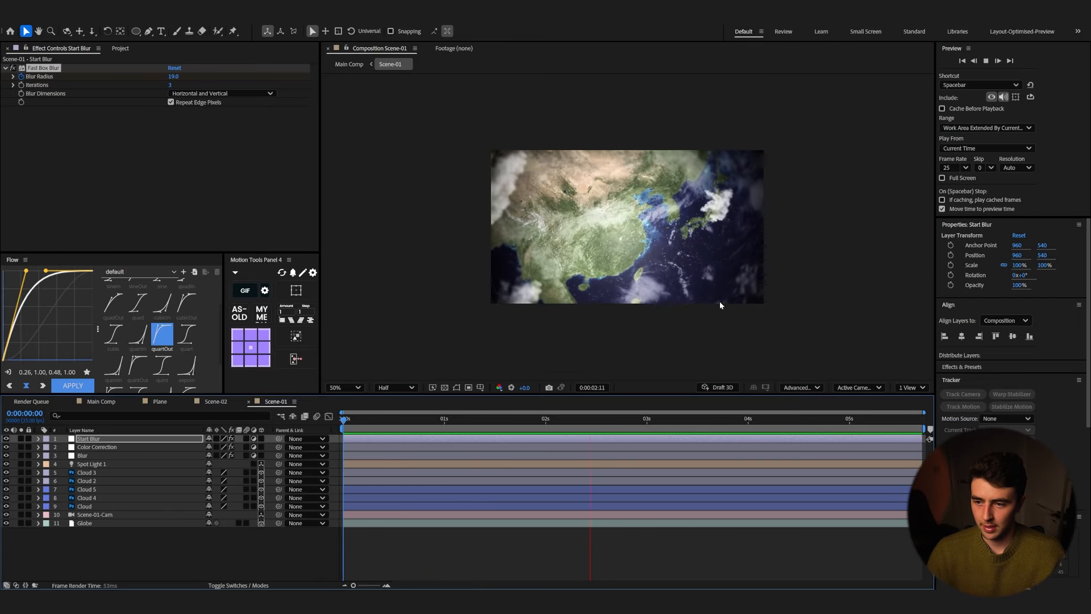
Step: Preview the Main Comp from the start
click(101, 402)
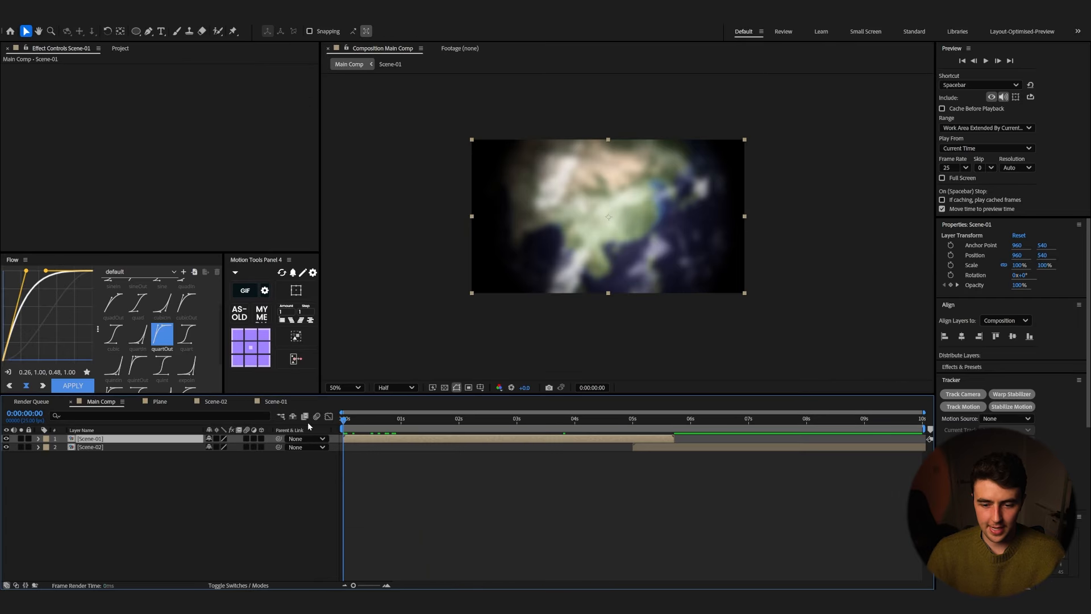
key(space)
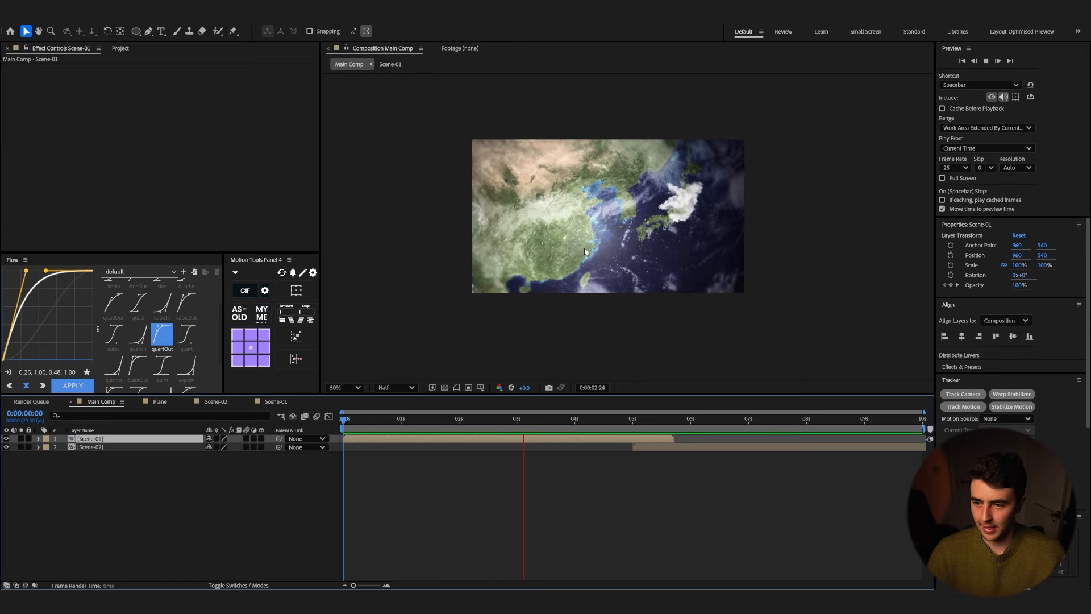
key(space)
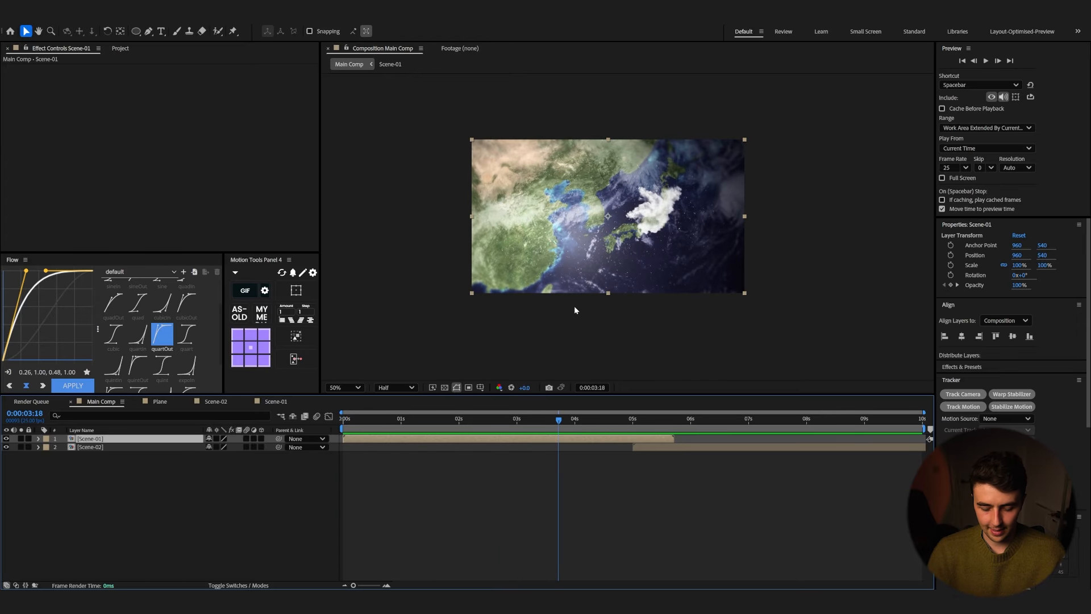
Step: Apply Pixel Motion Blur to the Scene-01 layer in Main Comp
key(ctrl+space)
click(192, 539)
click(246, 439)
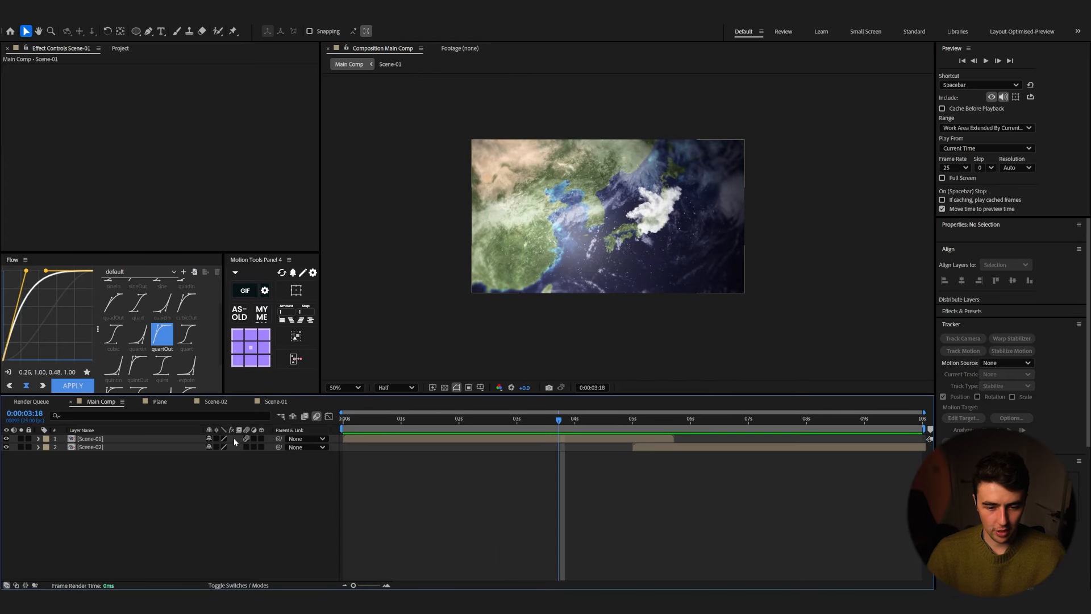
double_click(173, 441)
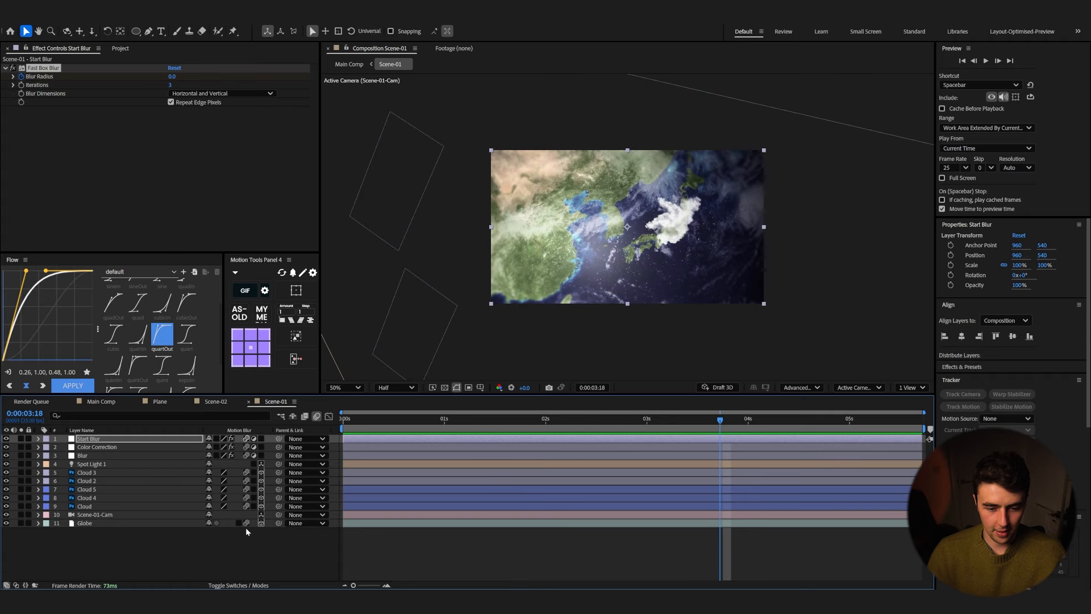
click(101, 402)
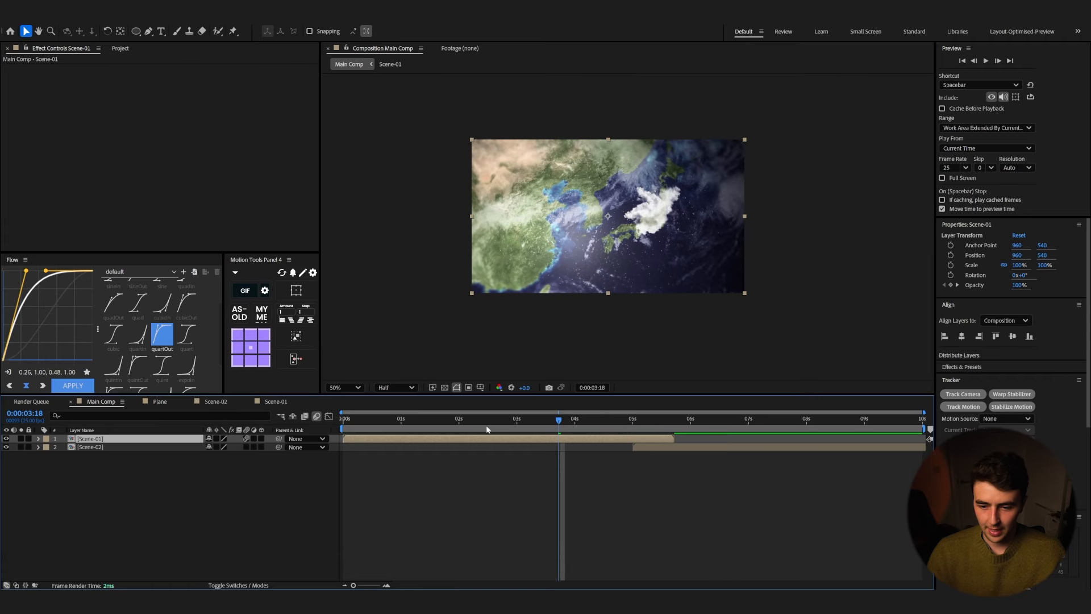
key(ctrl+space)
text(pi)
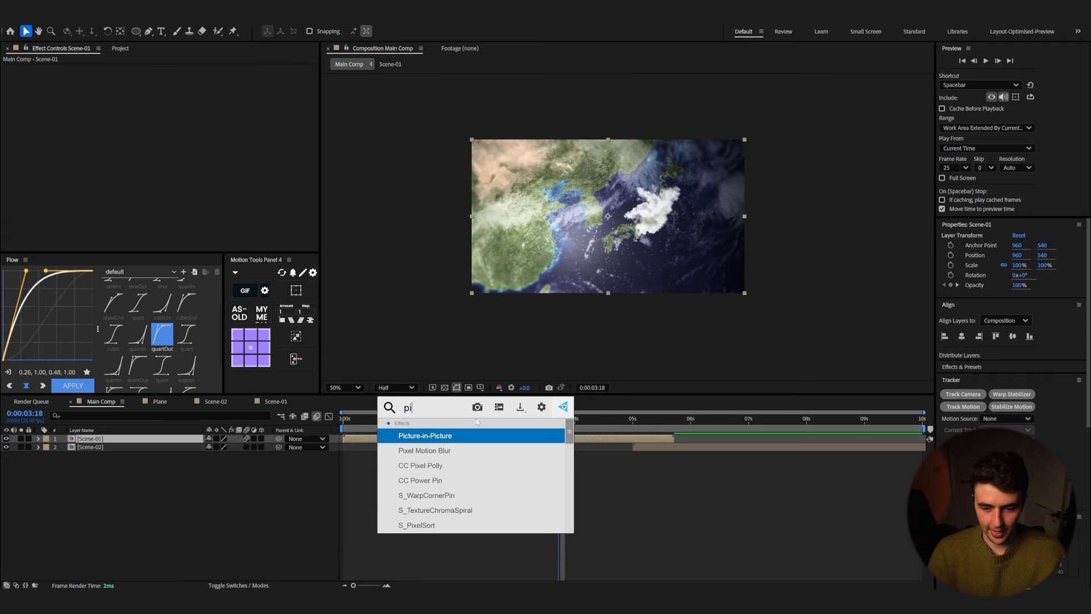
text(xel)
key(Return)
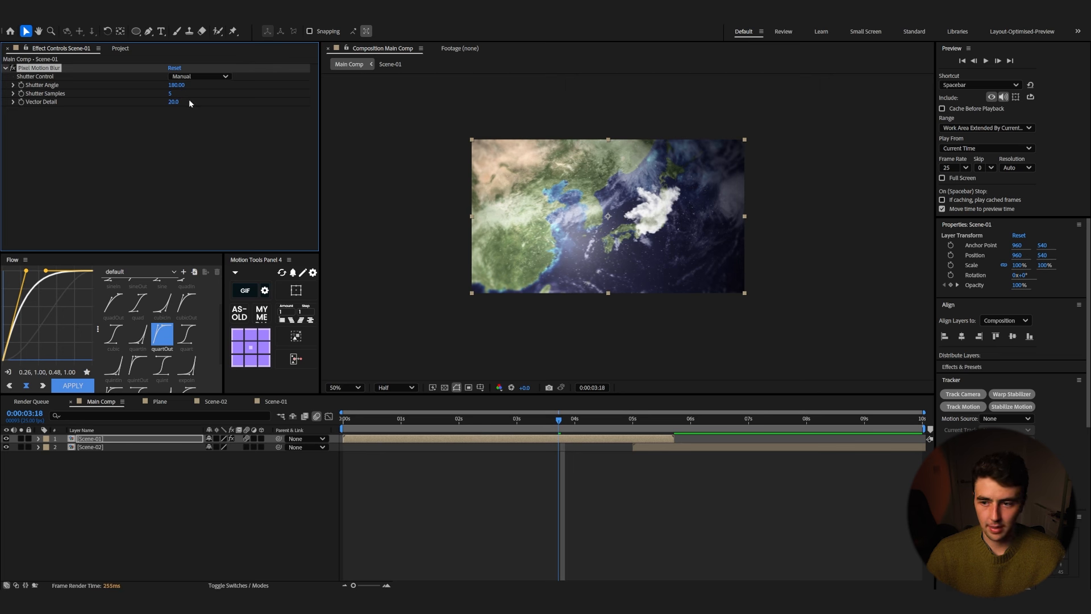
Step: Preview the Main Comp from about 2 seconds to check the motion blur
click(461, 418)
key(space)
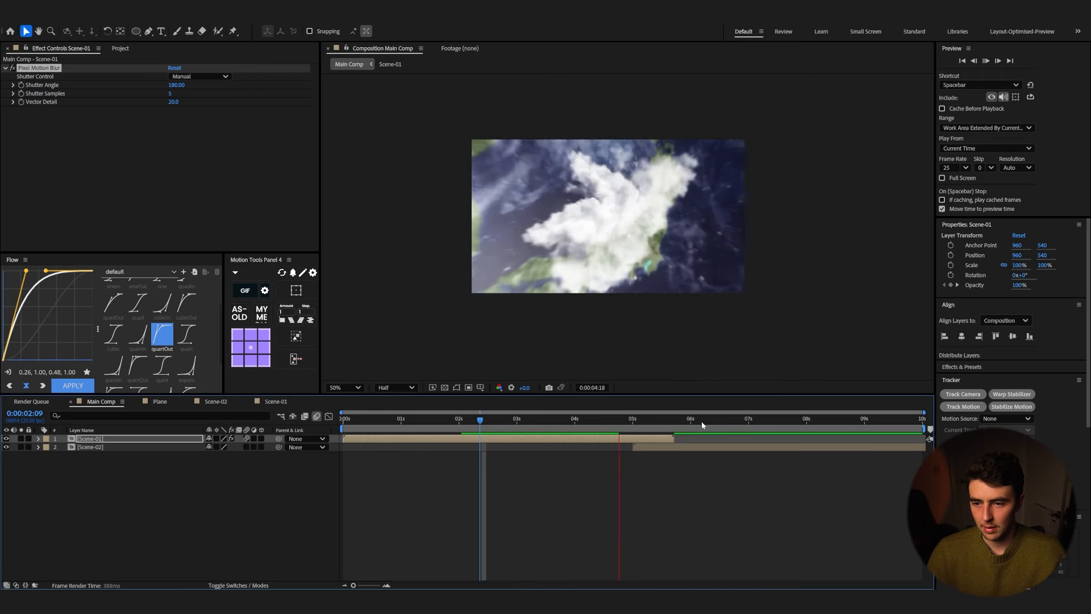
Step: Open Scene-02, zoom the timeline around its start, and preview it from 5 seconds
click(654, 447)
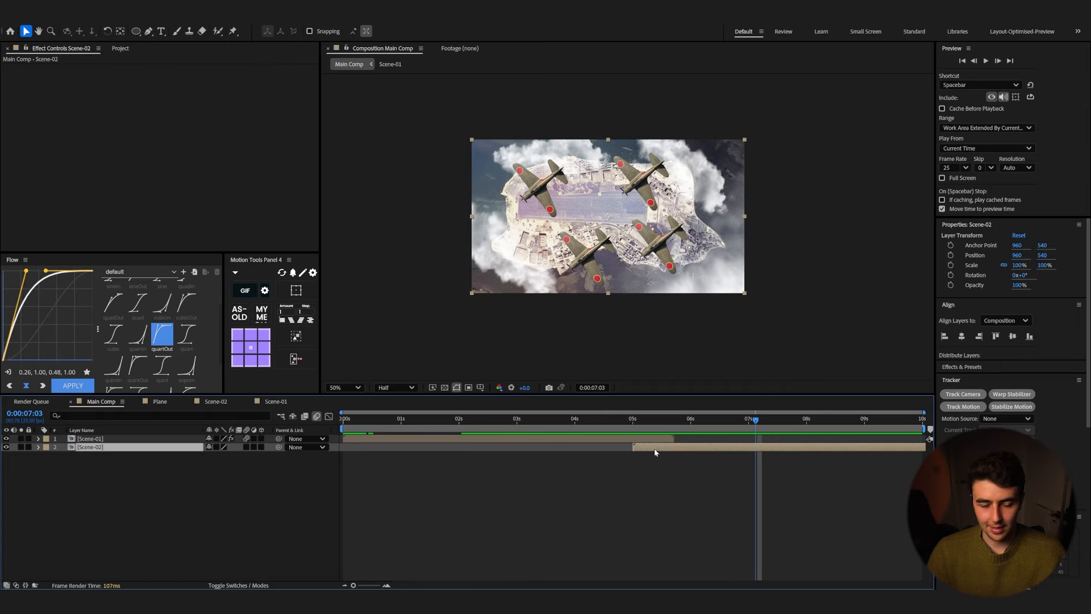
double_click(655, 449)
drag(654, 488, 626, 515)
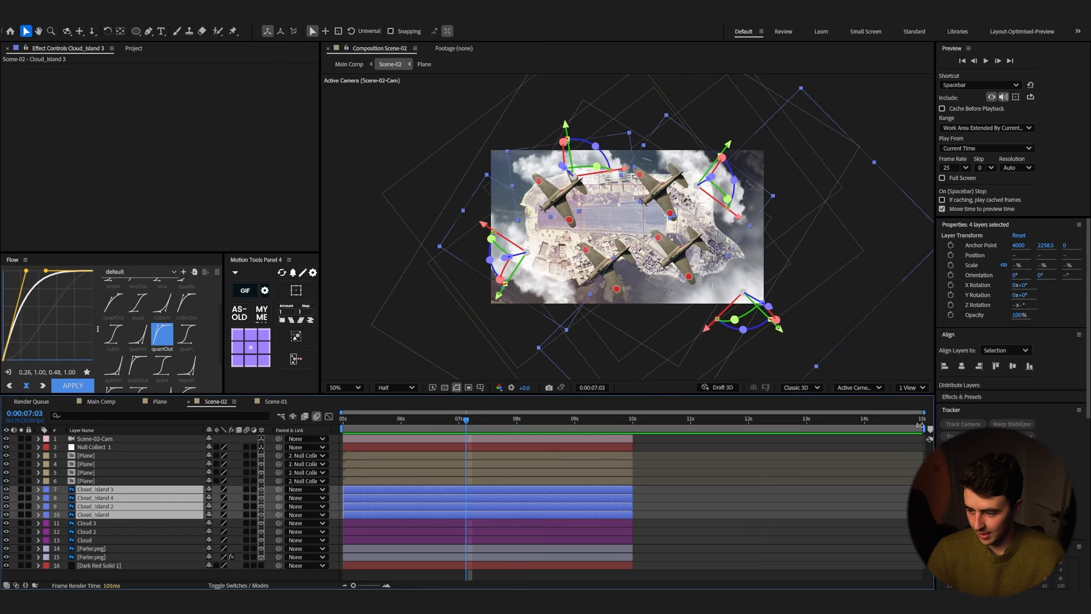
drag(920, 425, 633, 425)
right_click(625, 426)
click(733, 467)
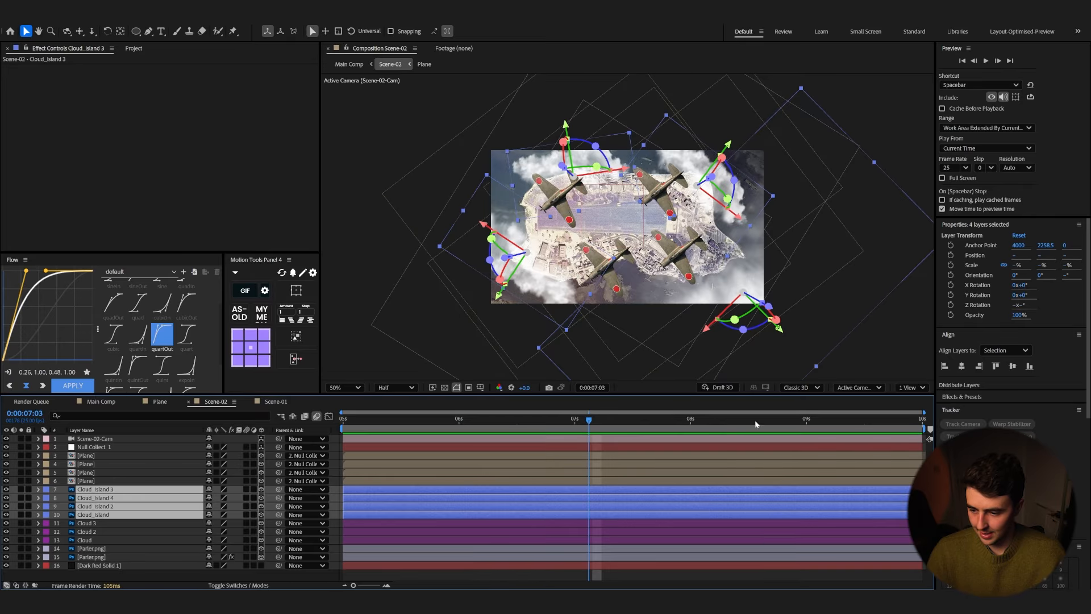
drag(755, 421, 261, 445)
key(space)
Step: Increase the CC RepeTile Expand Left value on the Parlier.png layer and preview the result
click(115, 556)
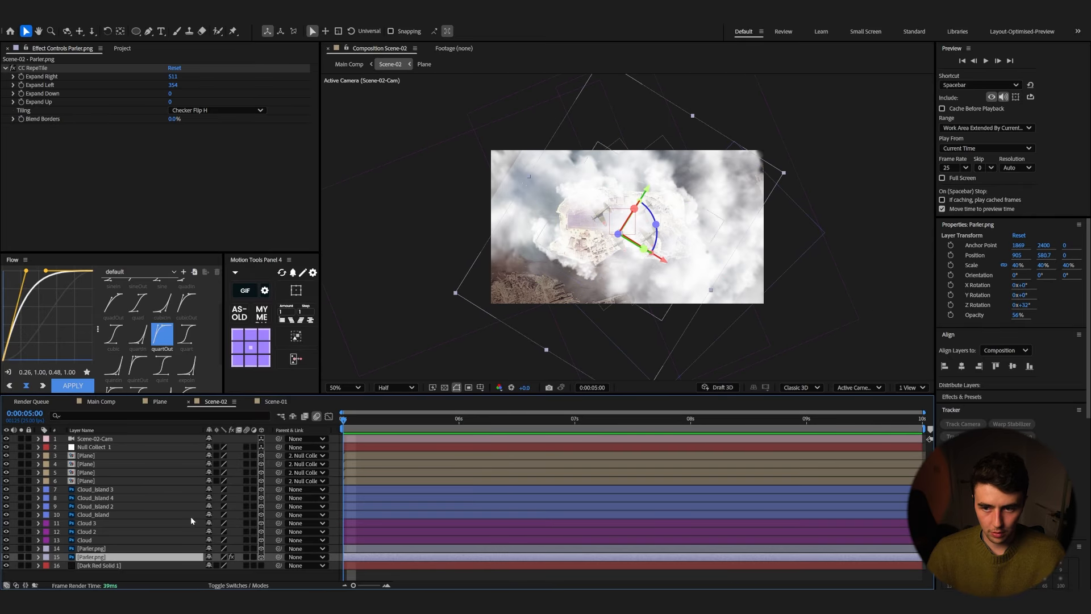
drag(173, 86, 232, 85)
drag(455, 86, 557, 85)
key(space)
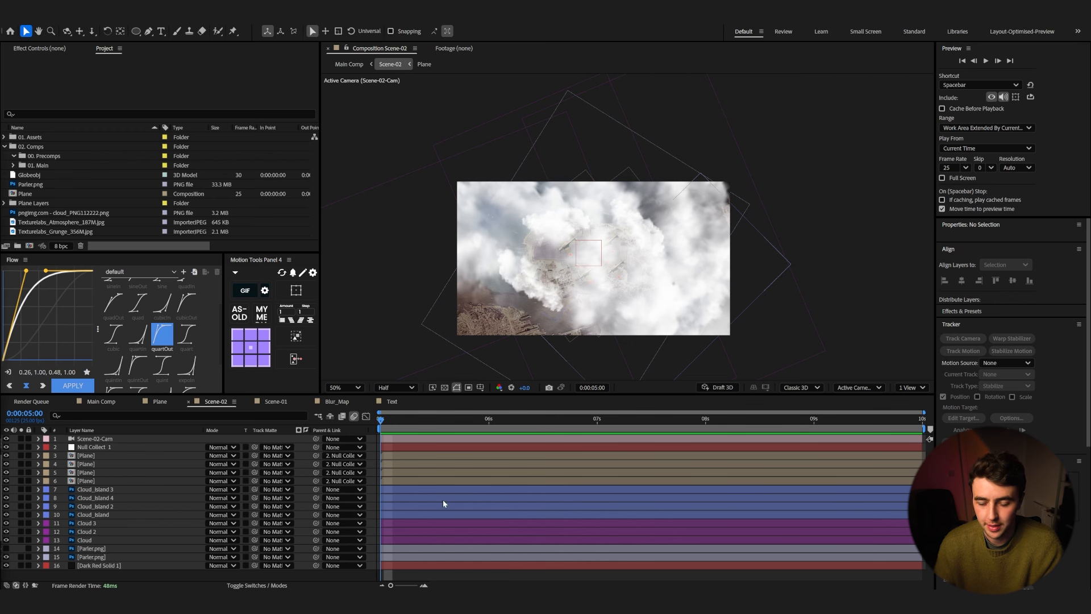
Step: Bring Texturelabs_Atmosphere_187M.jpg from the asset library into Scene-02 as the top layer
key(alt+Tab)
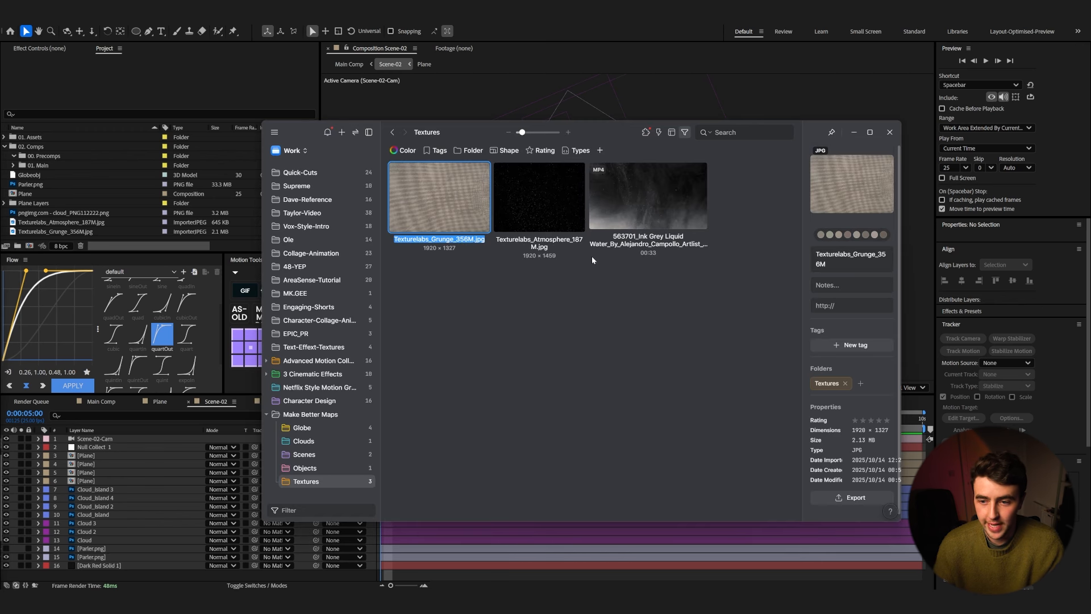
click(544, 205)
drag(531, 199, 475, 454)
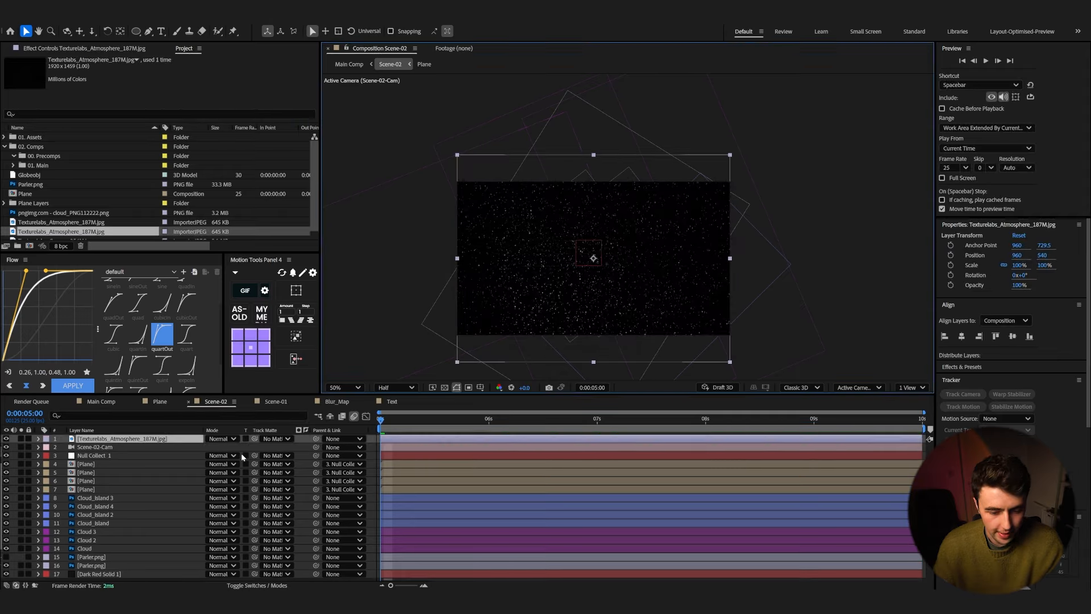
Step: Make the atmosphere texture layer 3D, set its blend mode to Screen, and preview it
click(256, 586)
click(261, 439)
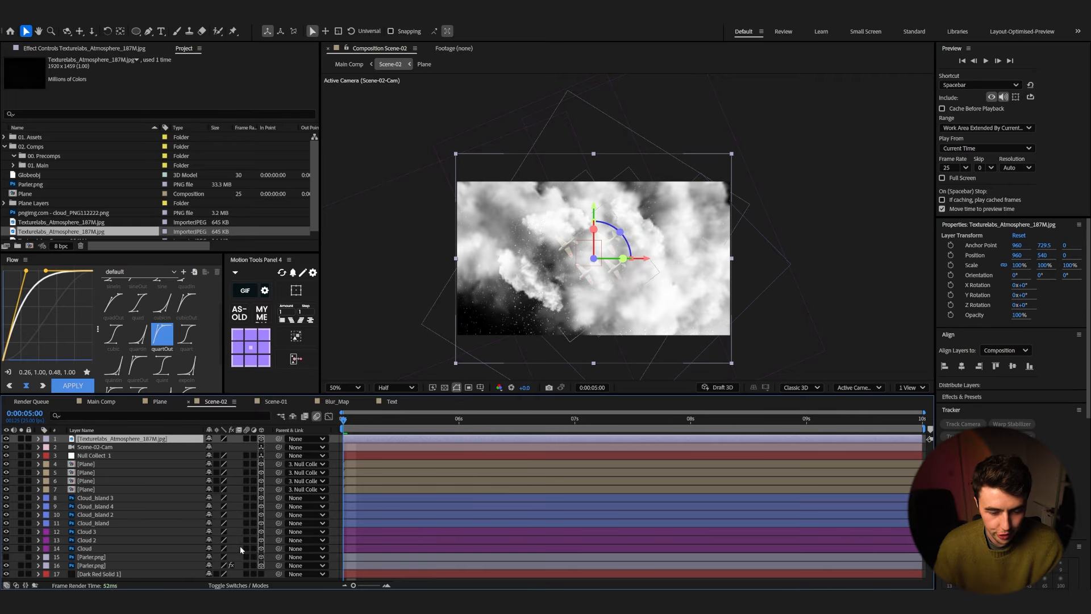
click(228, 585)
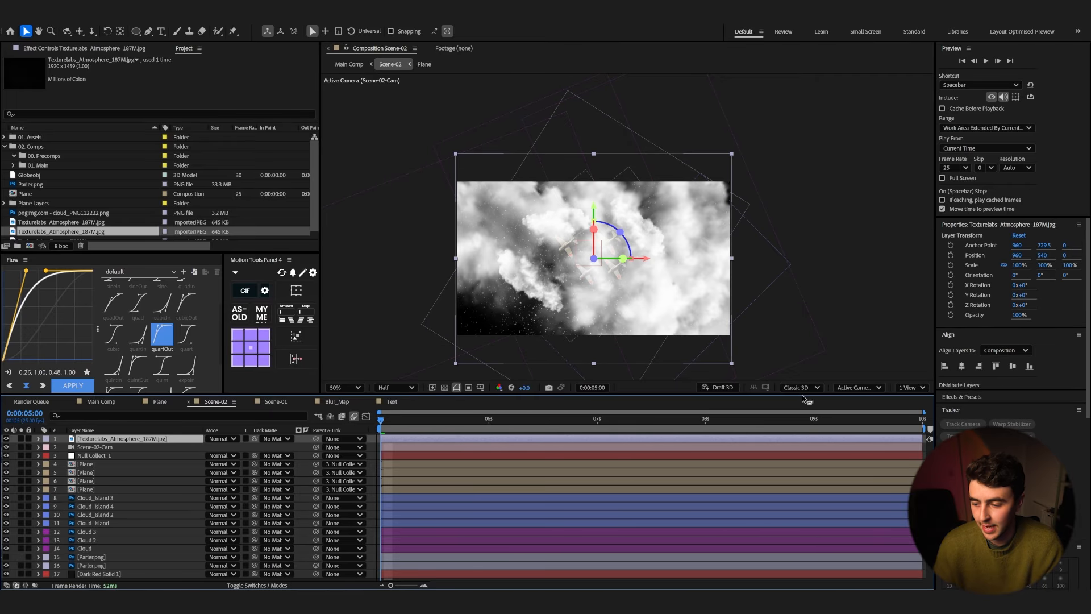
key(shift+minus)
click(227, 439)
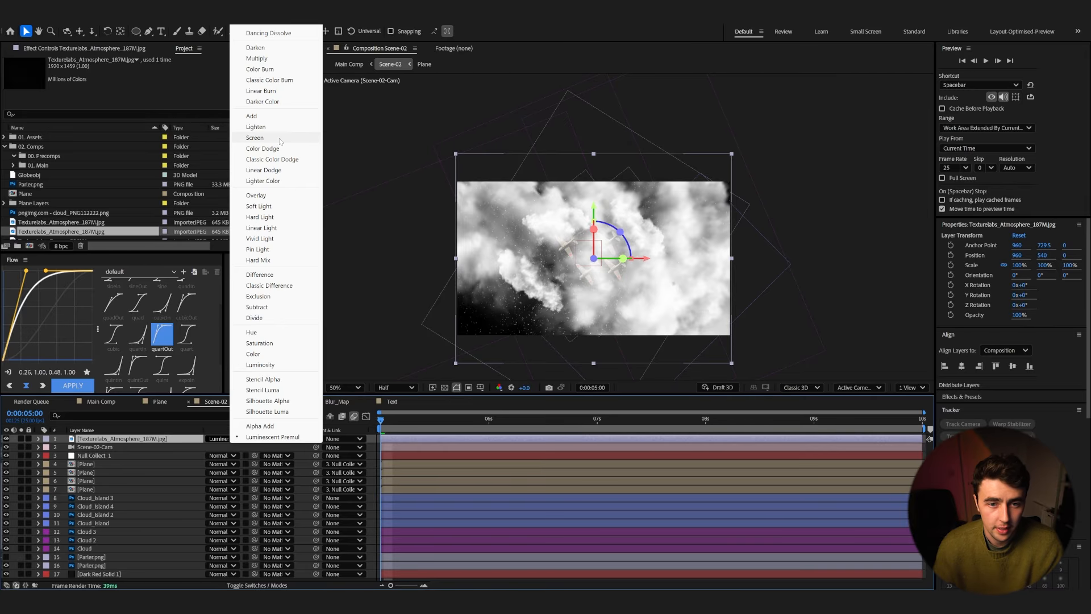
click(283, 136)
key(space)
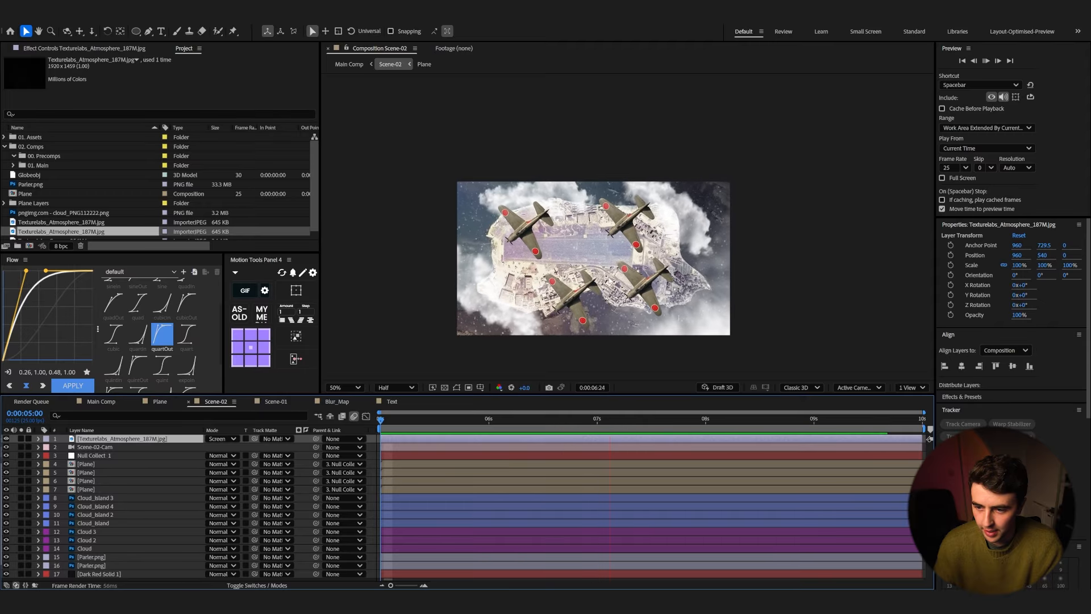
key(space)
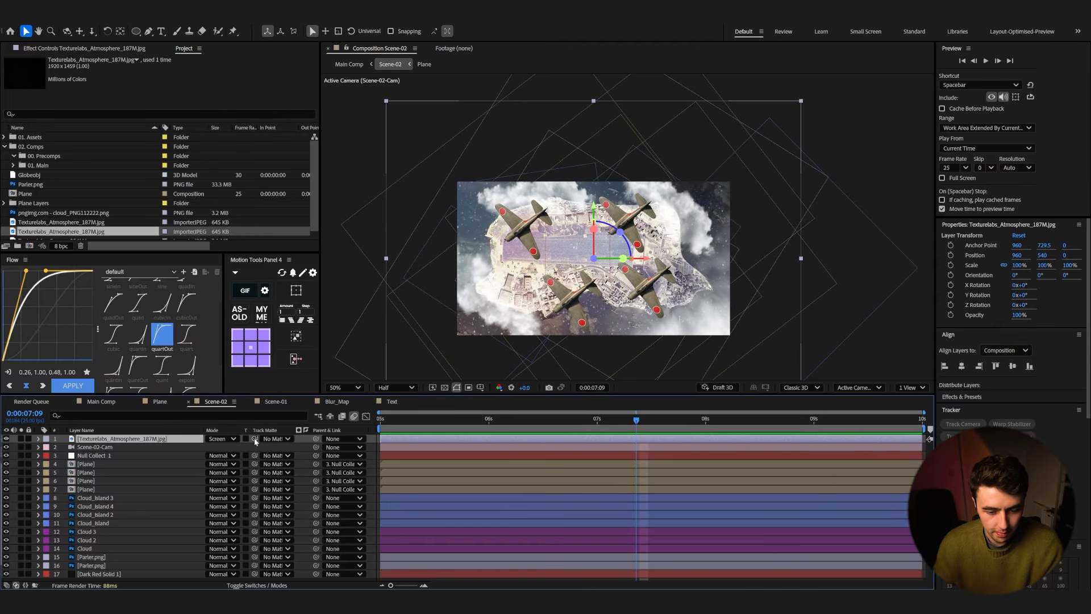
Step: Set the atmosphere layer's track matte to the Parlier.png layer and turn that layer's visibility back on
drag(254, 439, 100, 558)
click(97, 557)
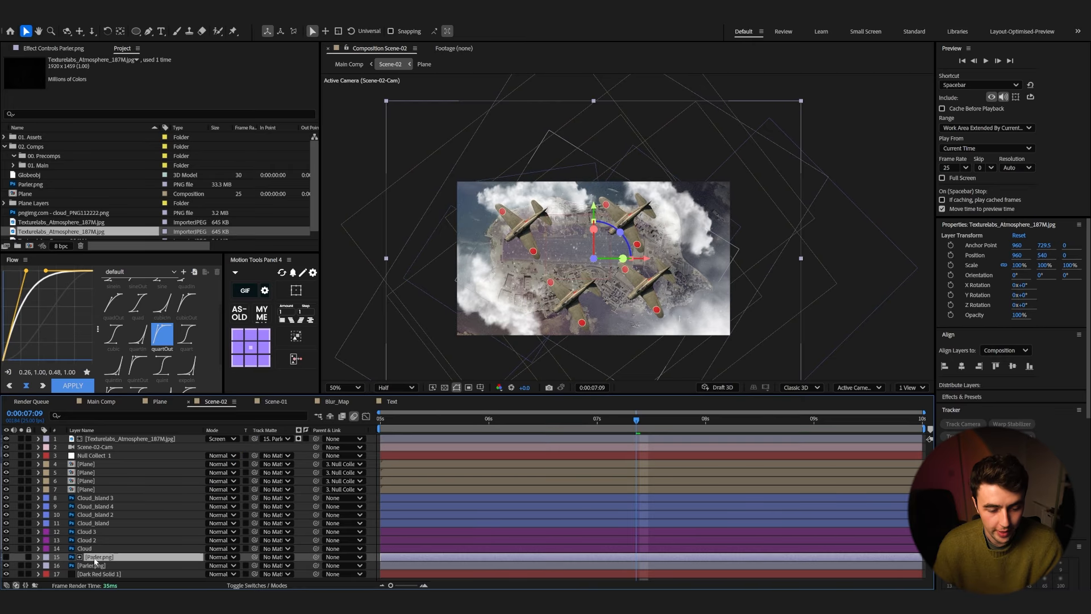
click(7, 557)
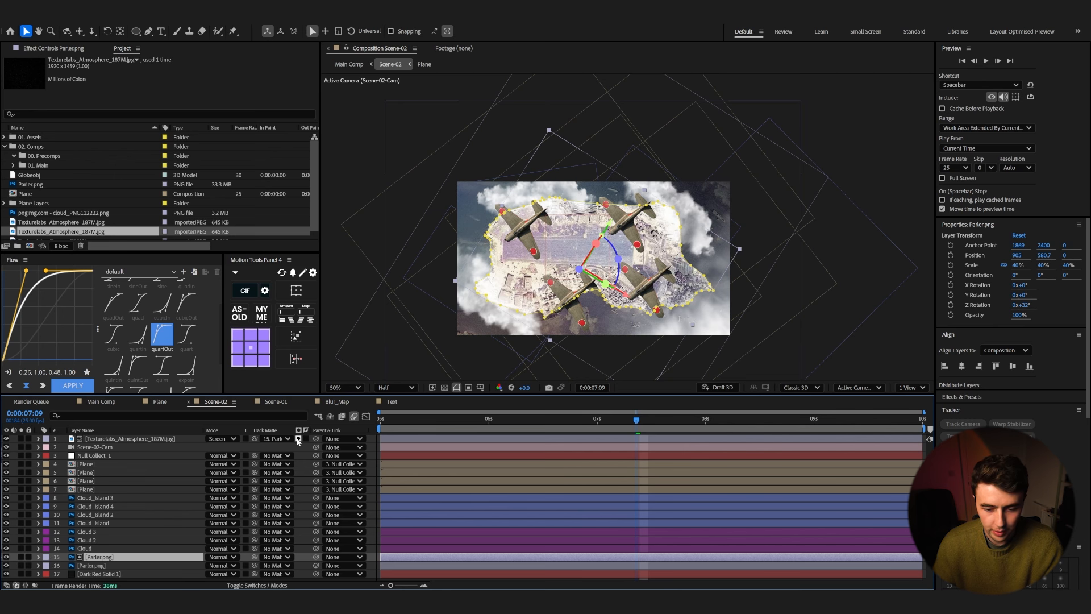
Step: Preview Scene-02 around the island reveal
drag(606, 418, 584, 419)
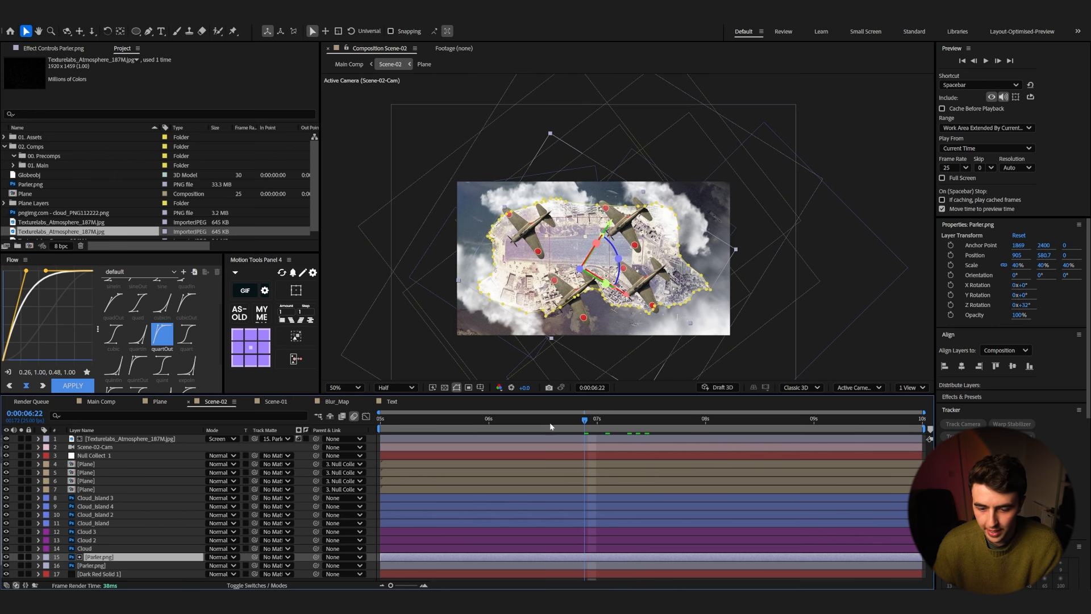
key(space)
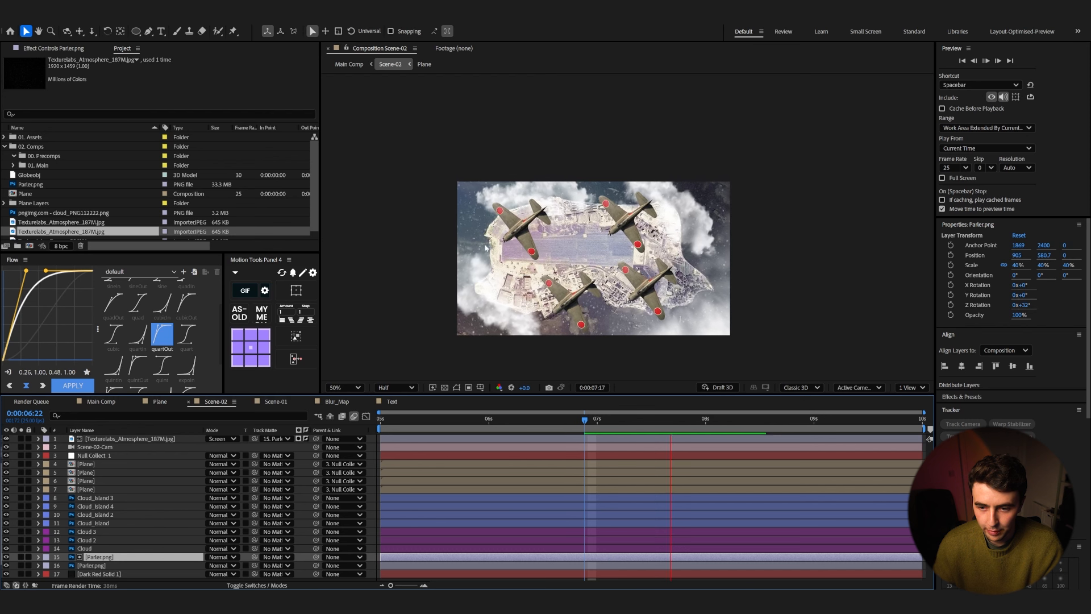
drag(646, 422, 375, 432)
key(space)
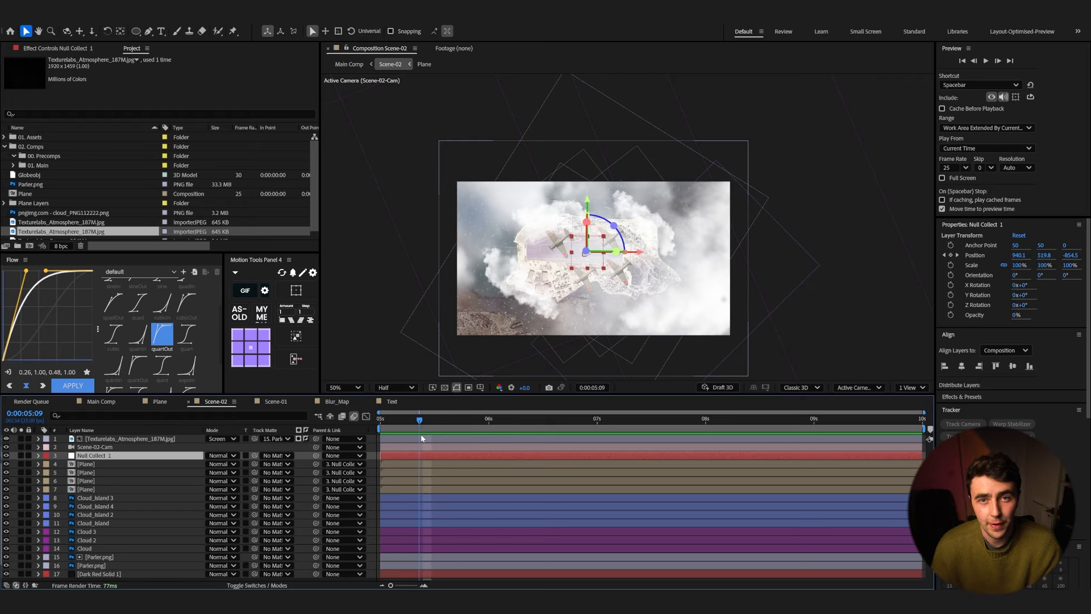
key(space)
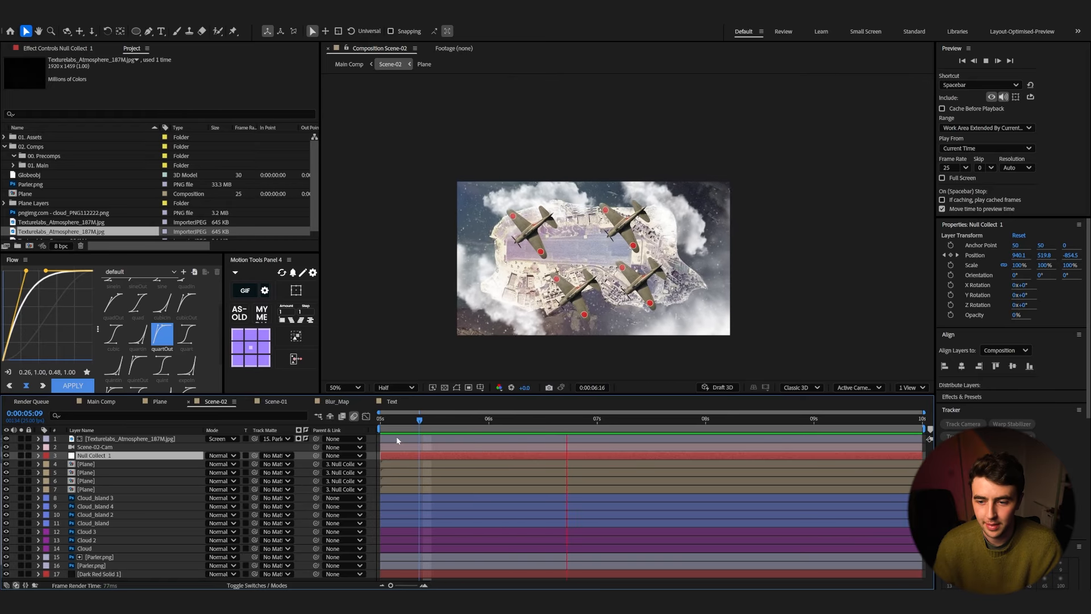
key(space)
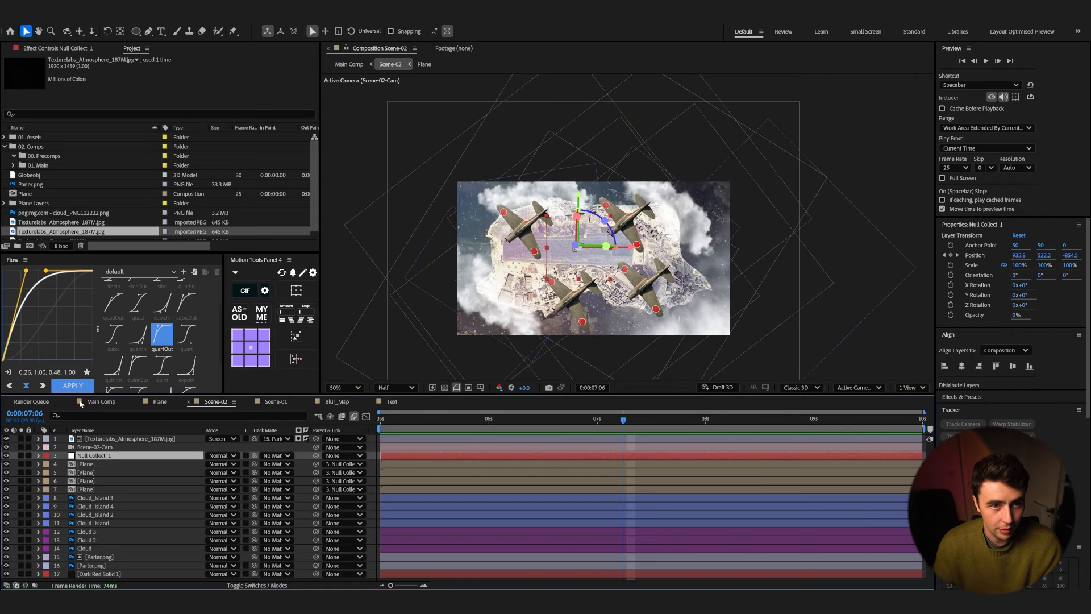
Step: Draw a black-filled circle about 506 px wide over the upper-left part of the island
click(136, 32)
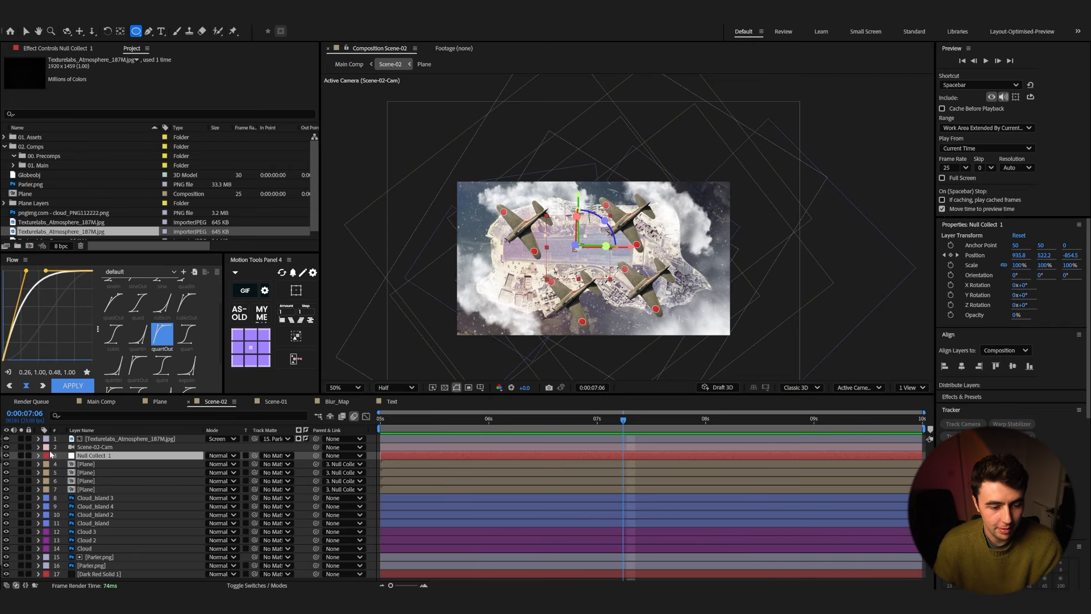
ctrl+click(65, 454)
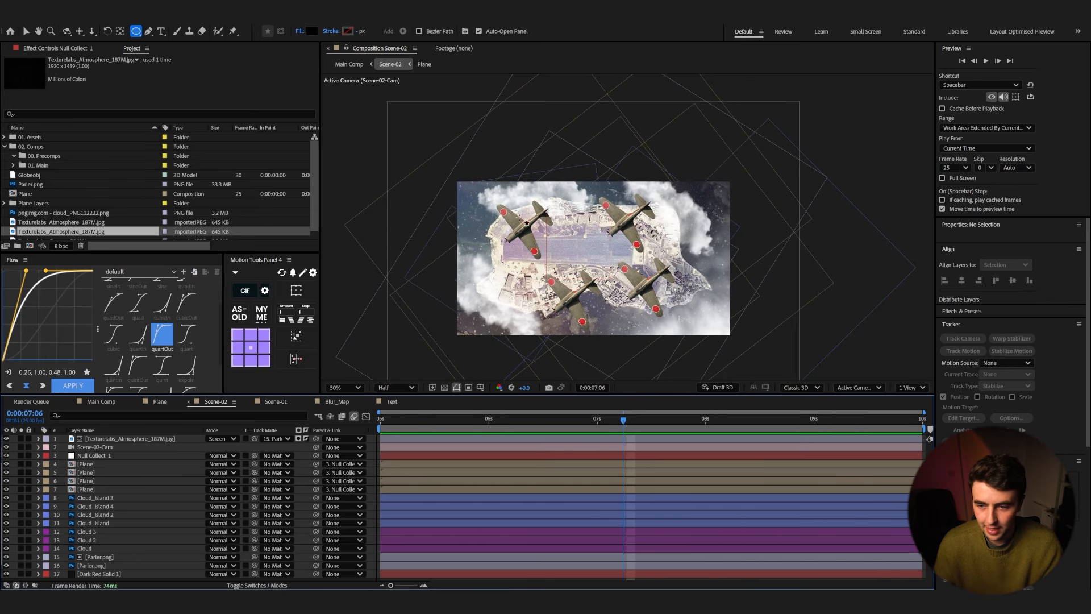
click(312, 32)
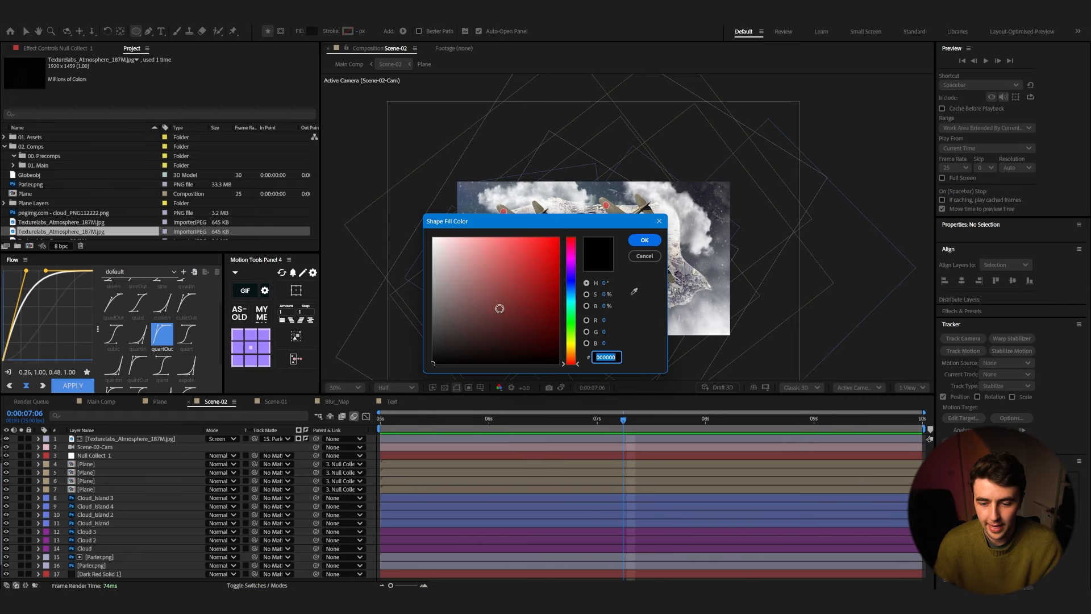
click(637, 241)
drag(487, 198, 535, 242)
key(v)
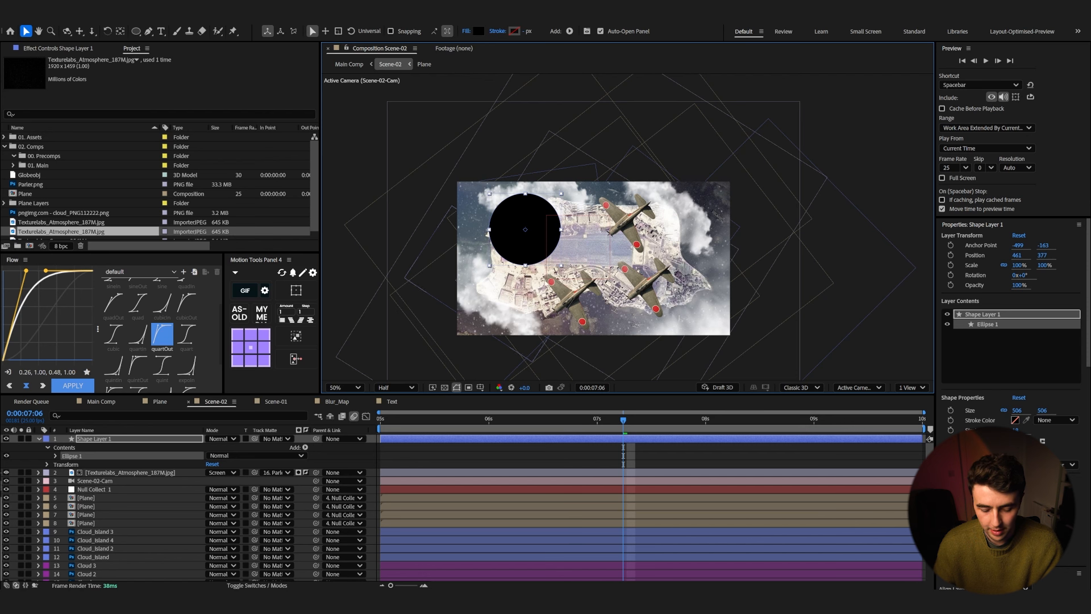
Step: Duplicate the circle twice, moving one copy below centre and one to the upper right
key(ctrl+d)
drag(559, 262, 604, 334)
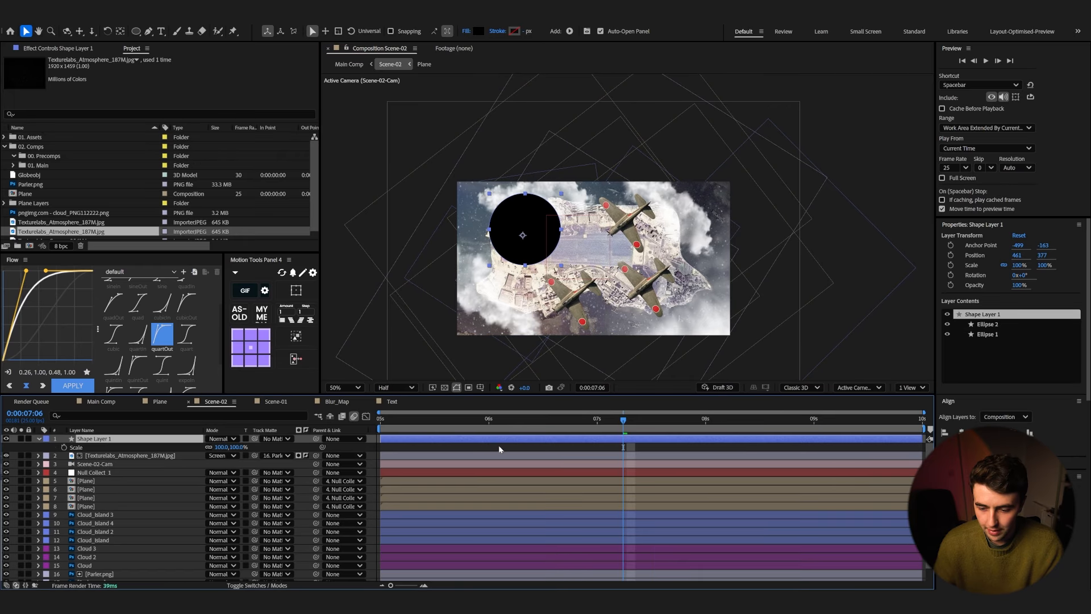
key(ctrl+d)
drag(536, 247, 635, 239)
Step: Duplicate the upper-right circle, scale the copy to 92%, and place another copy at the lower right
key(ctrl+d)
key(s)
drag(235, 447, 230, 447)
key(ctrl+d)
drag(624, 233, 647, 295)
Step: Duplicate the lower-right circle and move the copy to the centre between the others
click(130, 439)
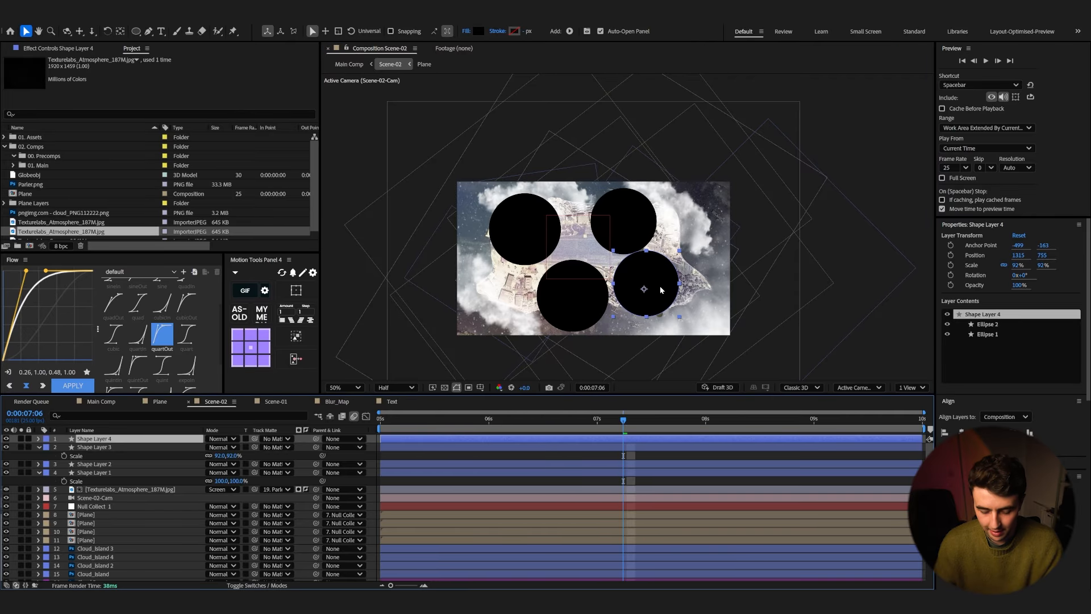
key(ctrl+d)
drag(661, 290, 594, 264)
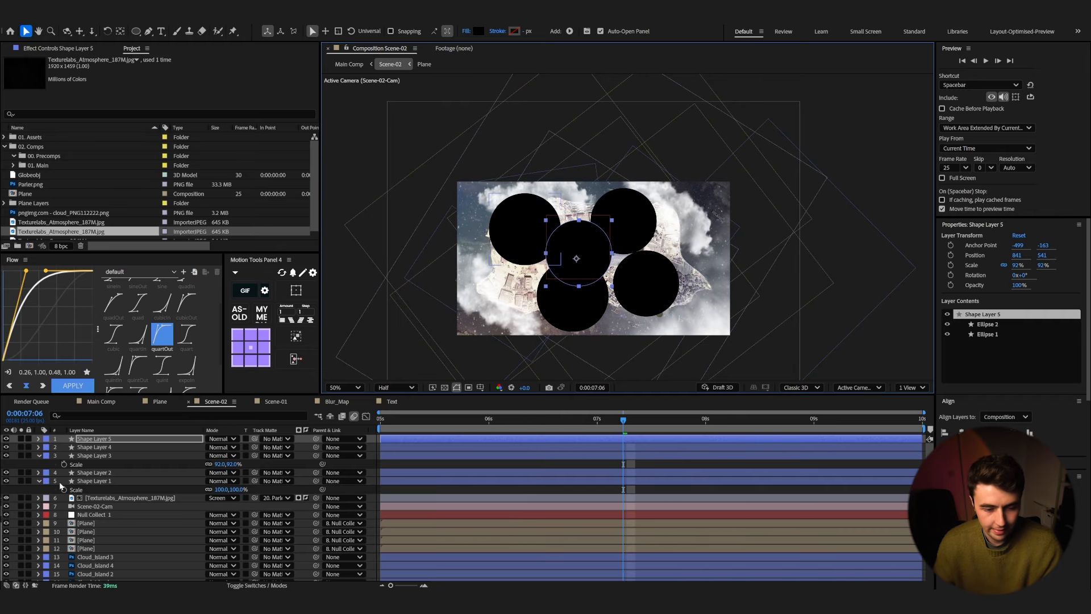
Step: Pre-compose the five circle shape layers into a new composition named Blur_Map
click(82, 480)
shift+click(90, 439)
right_click(93, 446)
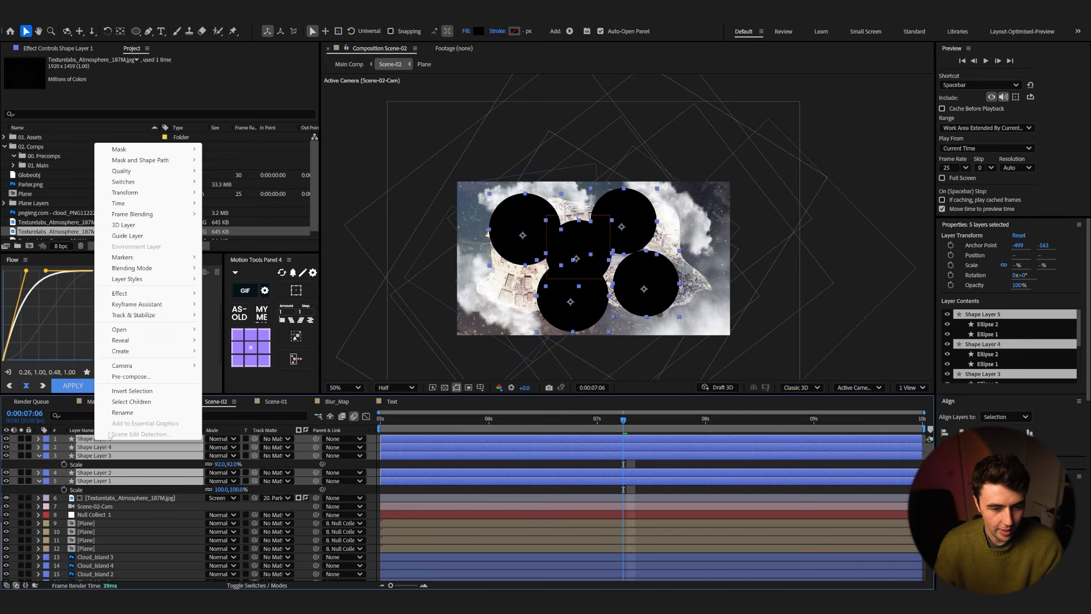
click(147, 377)
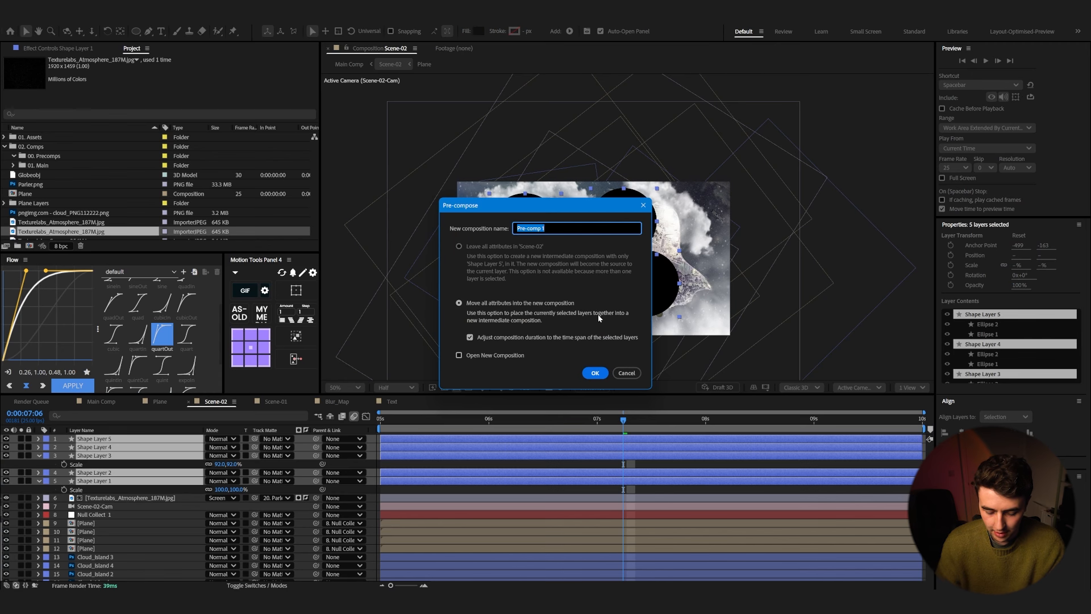
text(Blur_Map)
key(Return)
Step: Add a white comp-sized solid inside Blur_Map and move it beneath the circle layers
right_click(148, 517)
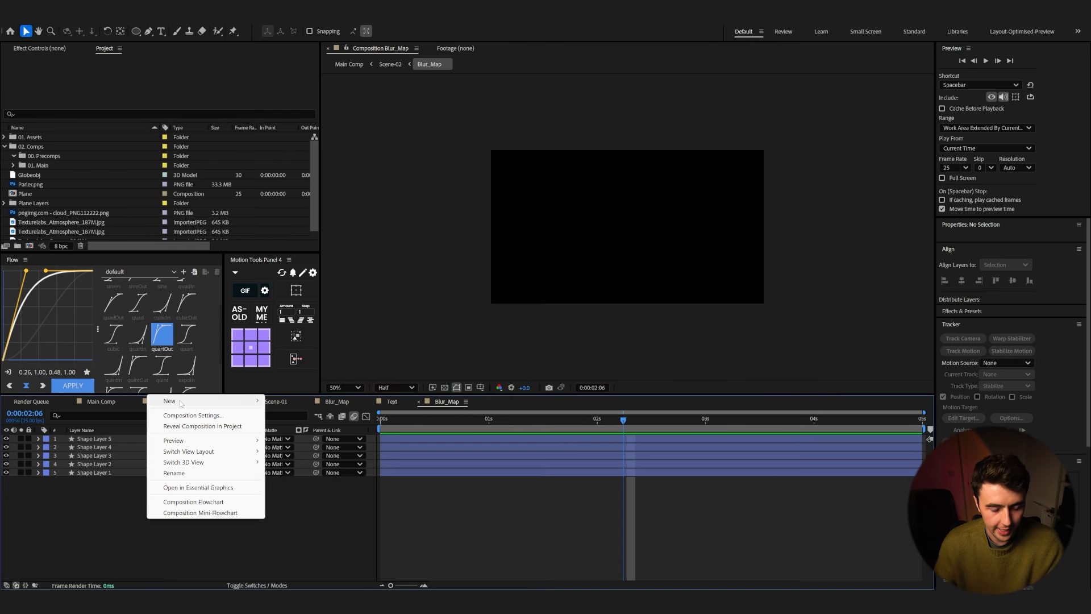
click(288, 426)
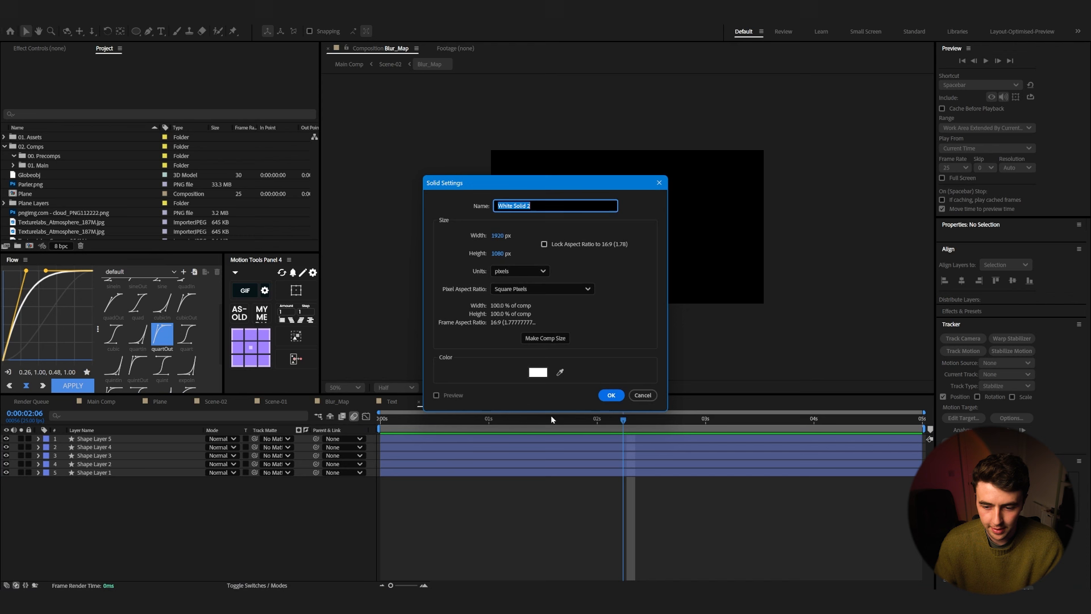
click(609, 396)
drag(152, 438, 184, 511)
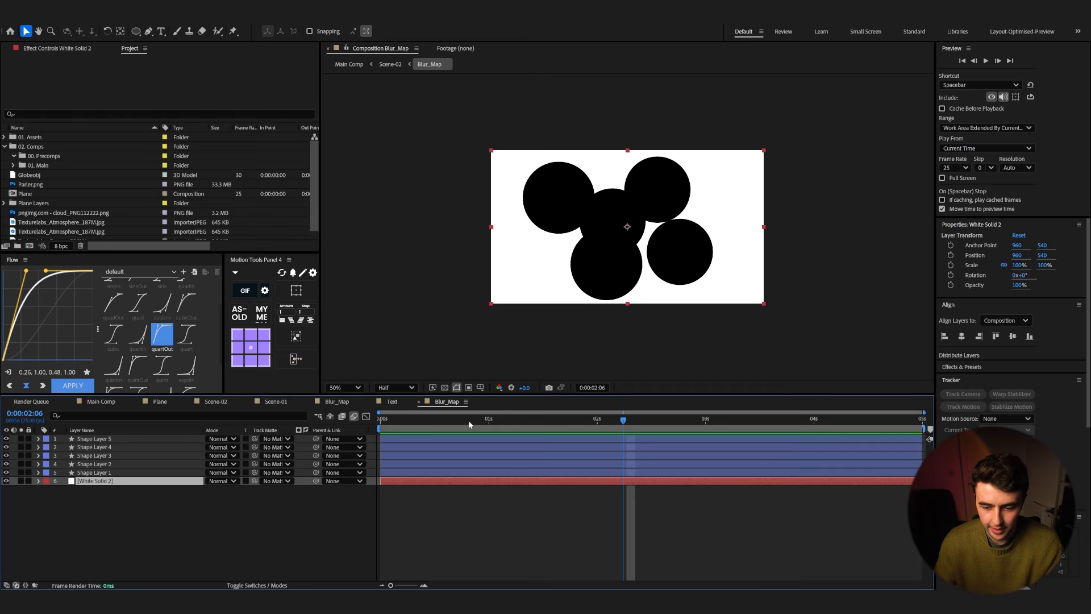
Step: Apply Fast Box Blur to the first circle layer and set its blur radius to 57
click(114, 472)
key(ctrl+space)
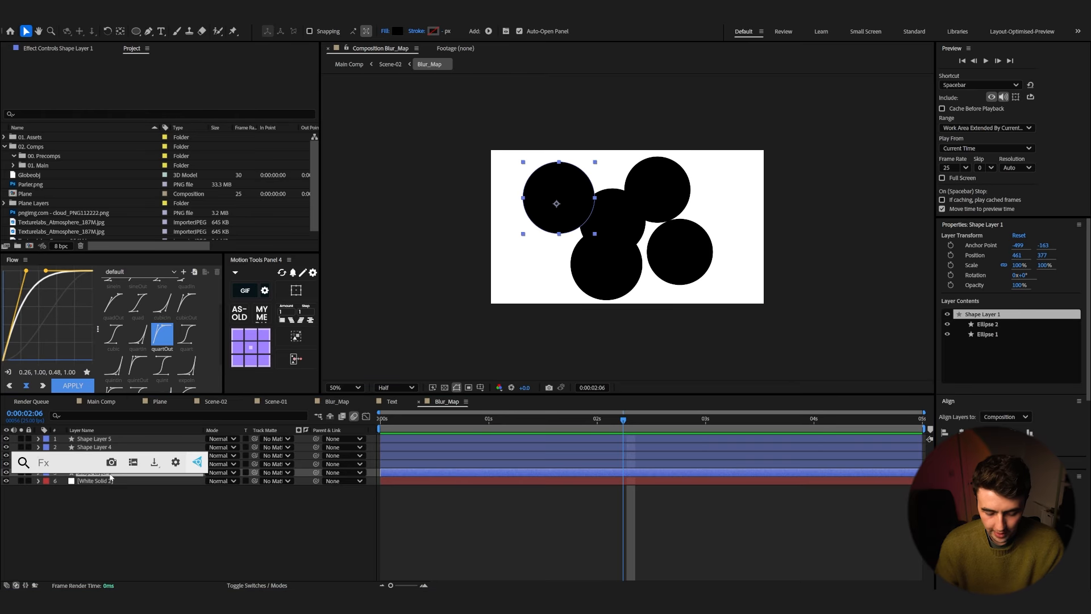
text(fast)
key(Return)
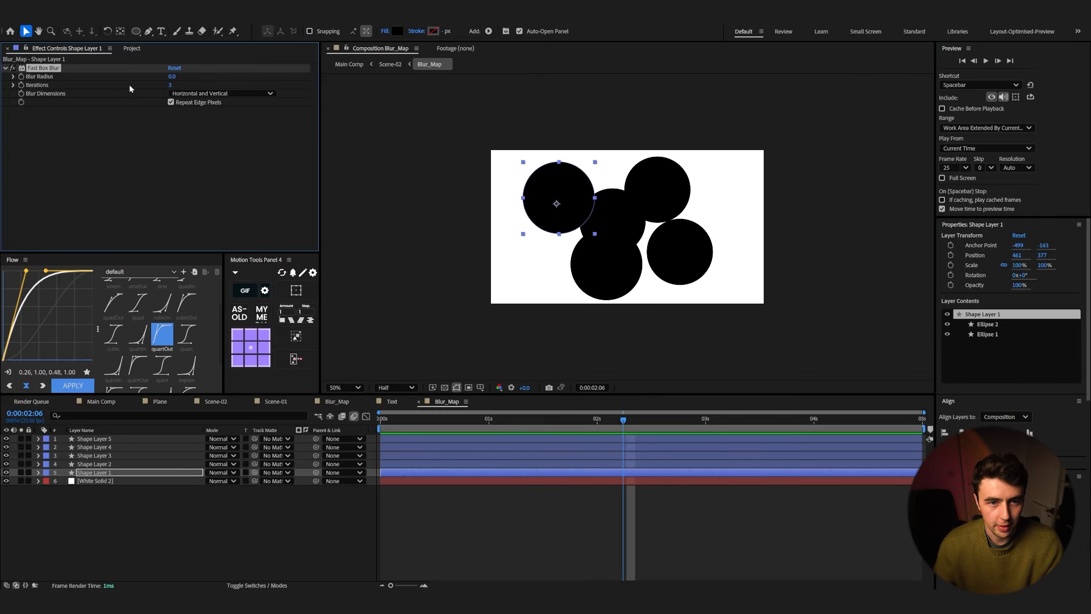
drag(173, 78, 211, 84)
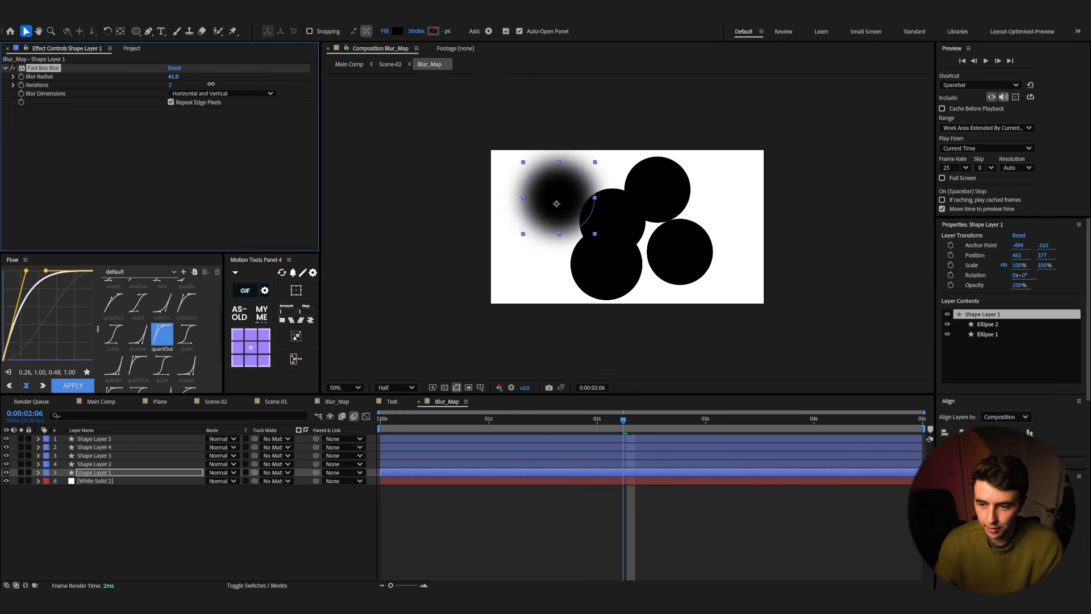
Step: Paste the Fast Box Blur effect onto the other four circle layers
click(98, 464)
shift+click(98, 439)
key(ctrl+v)
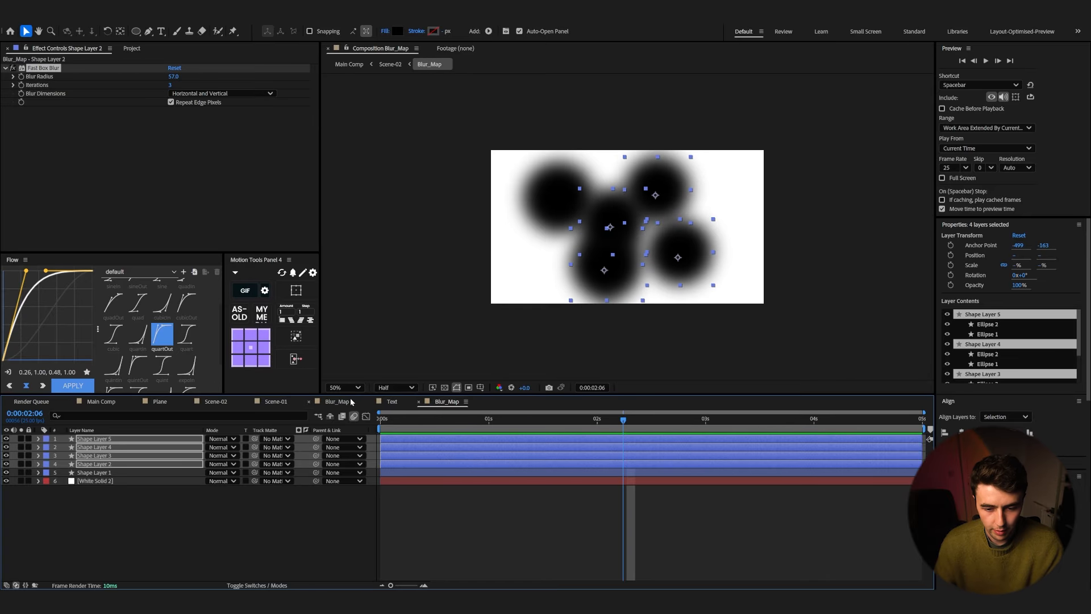
Step: Back in Scene-02, hide the Blur_Map layer and give it a red label
click(212, 402)
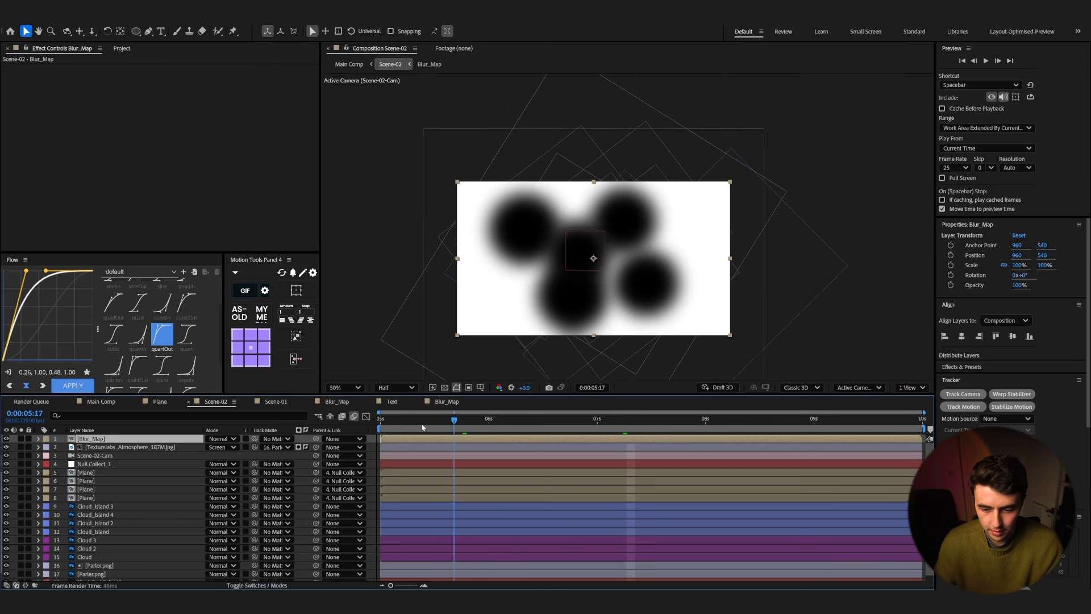
click(7, 439)
click(46, 439)
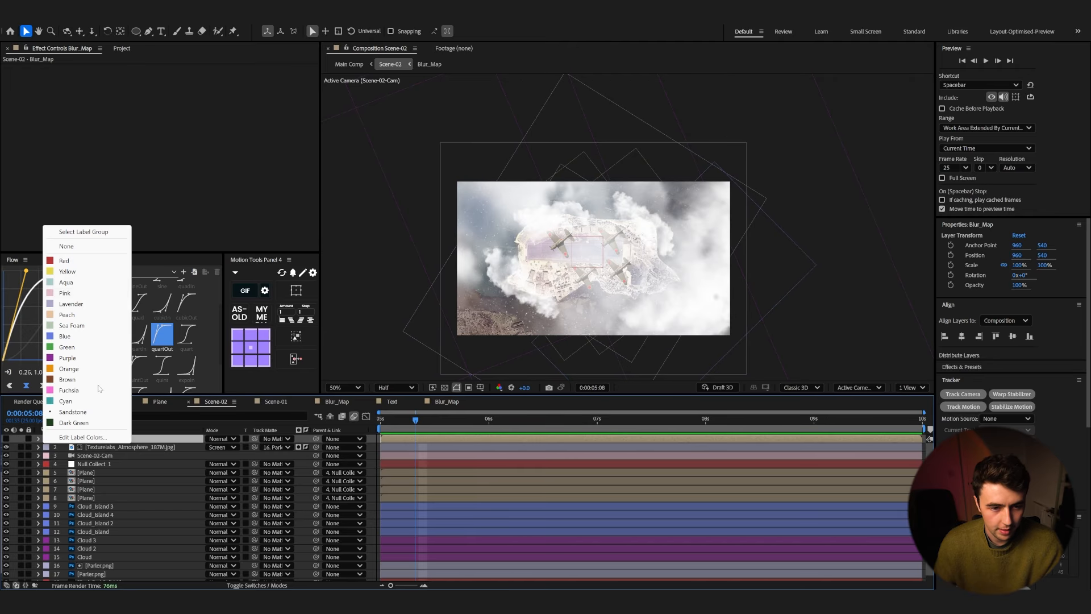
click(87, 263)
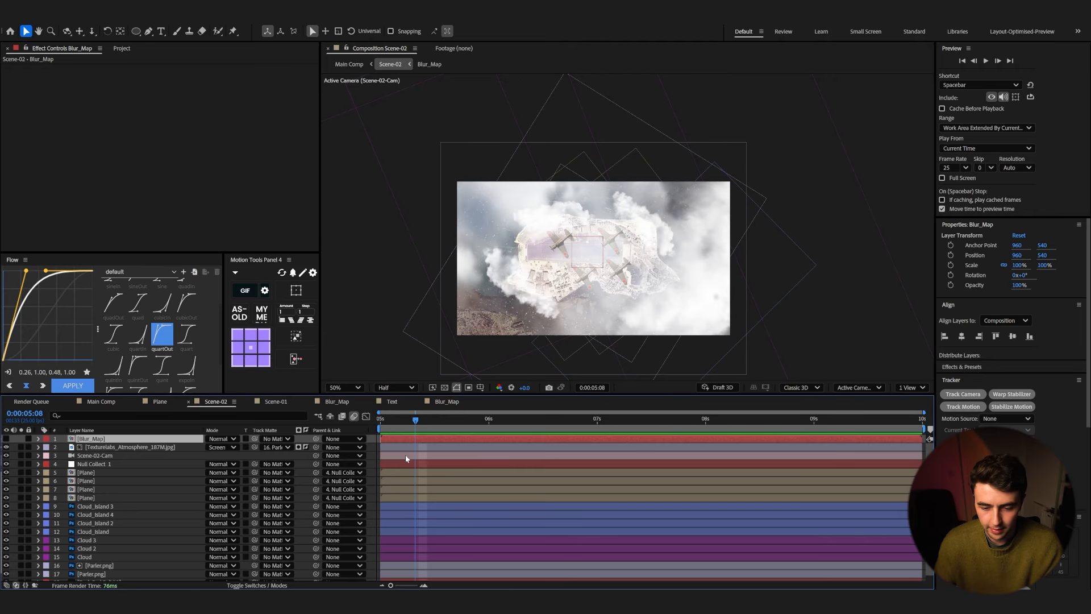
Step: Add a new adjustment layer and name it Focus Blur
right_click(117, 449)
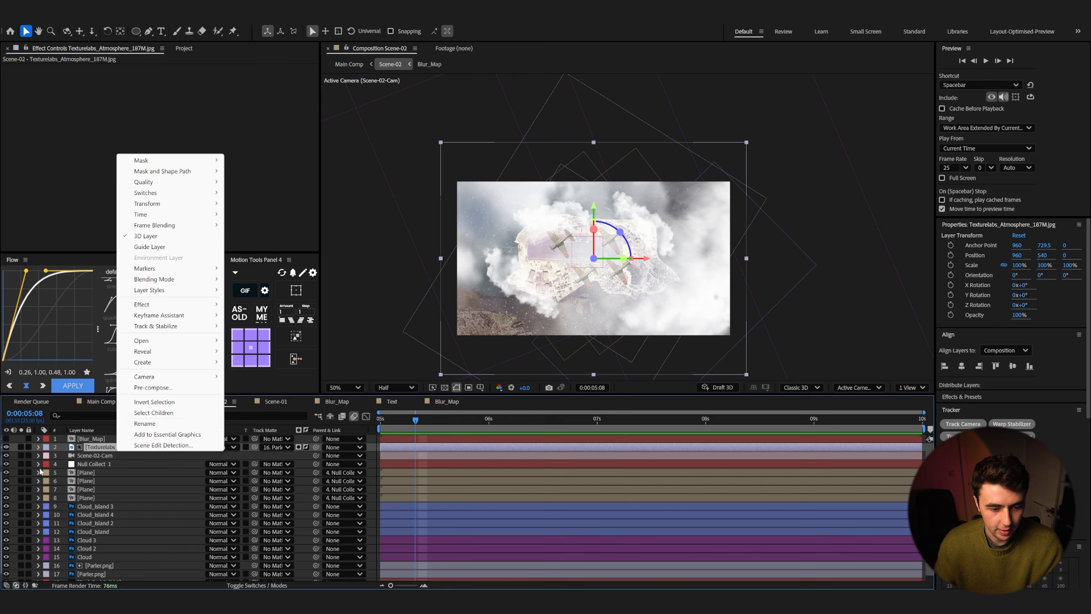
right_click(17, 453)
mouse_move(36, 462)
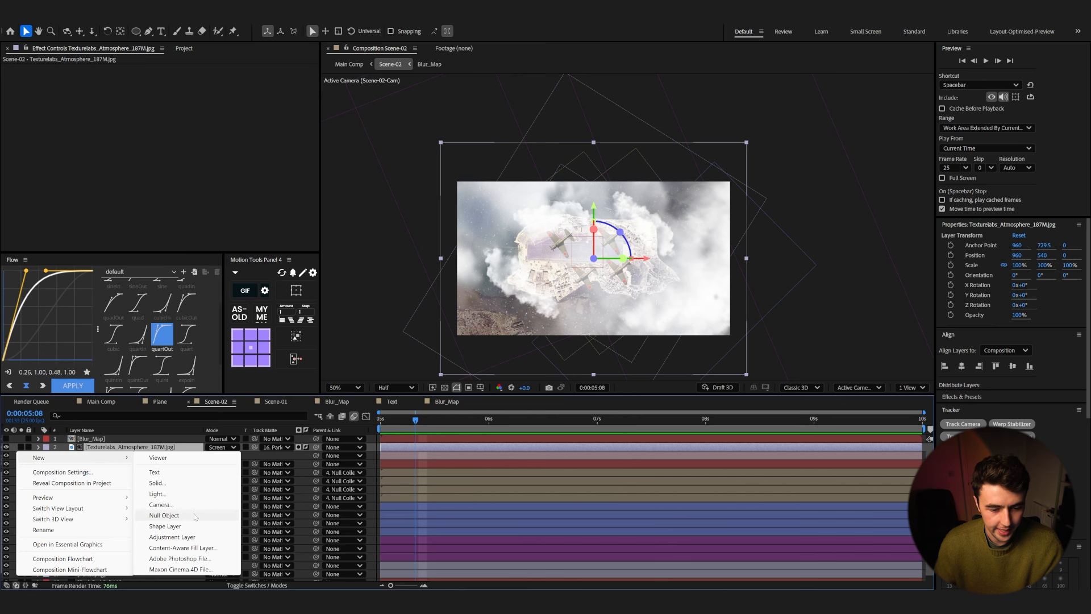
click(173, 537)
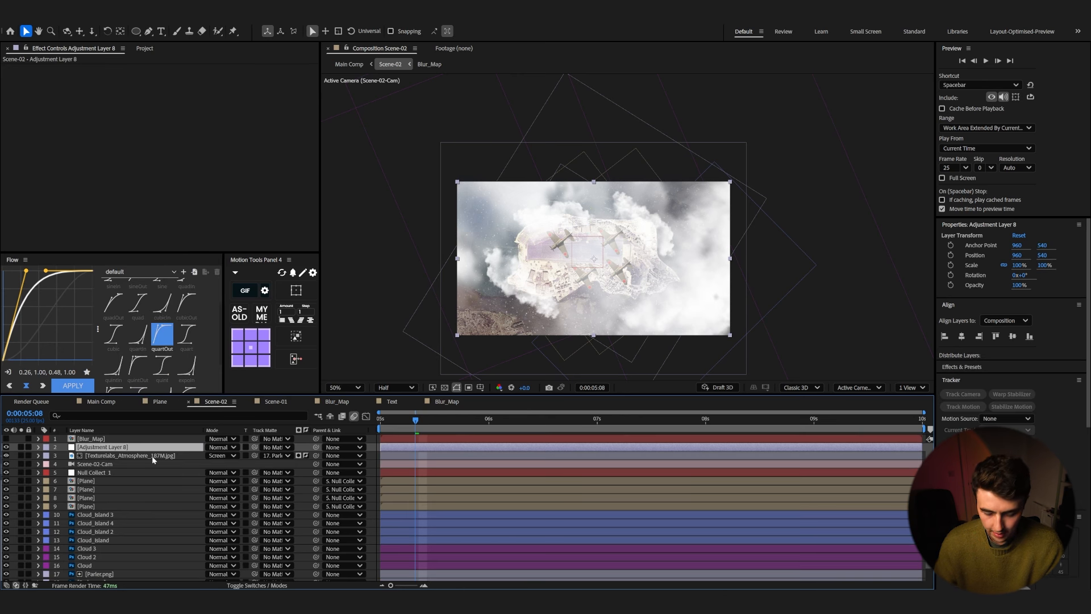
key(Return)
text(Focus)
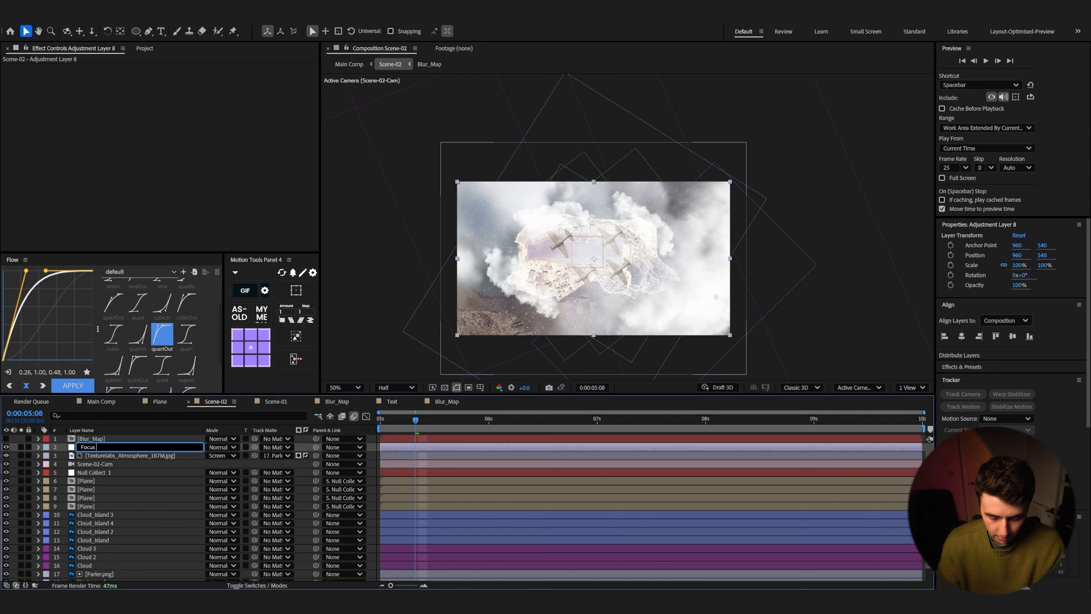
text(Blur)
key(Return)
Step: Apply Camera Lens Blur to Focus Blur with Blur_Map as its blur map layer, and preview
key(ctrl+space)
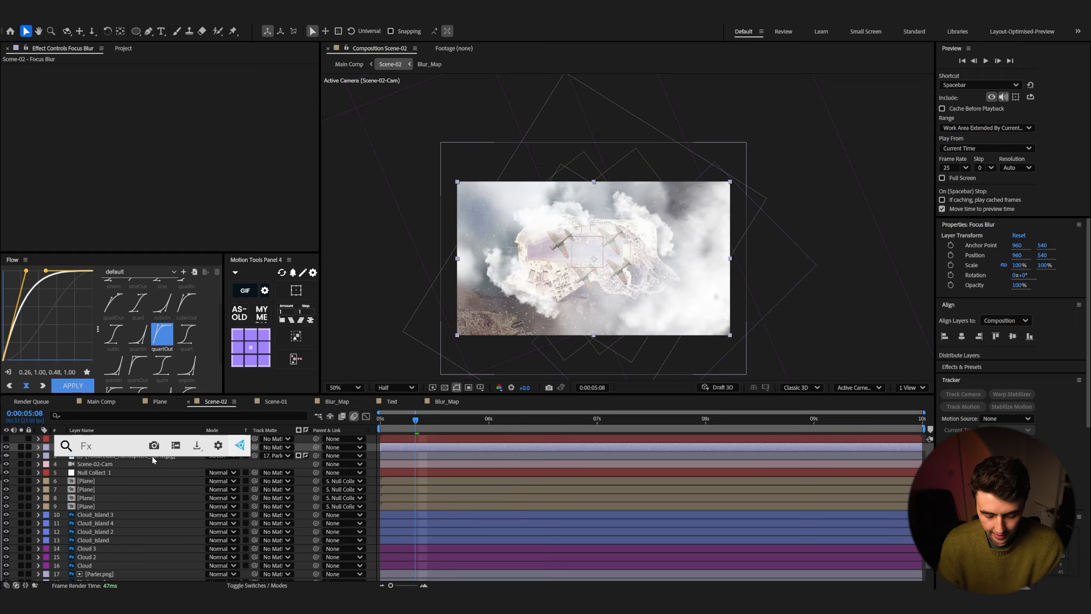
text(cam)
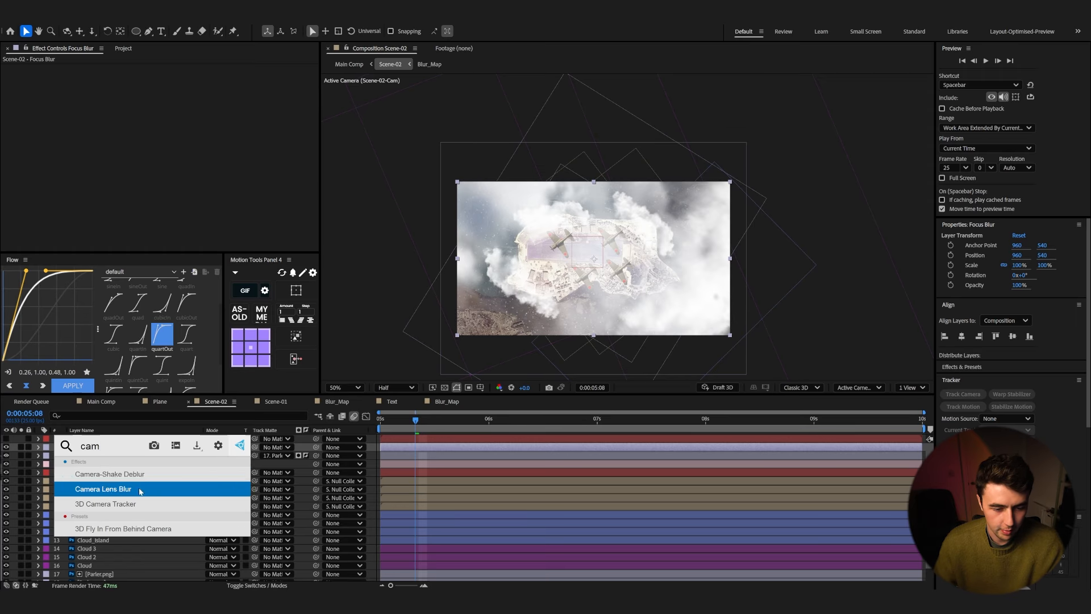
click(140, 491)
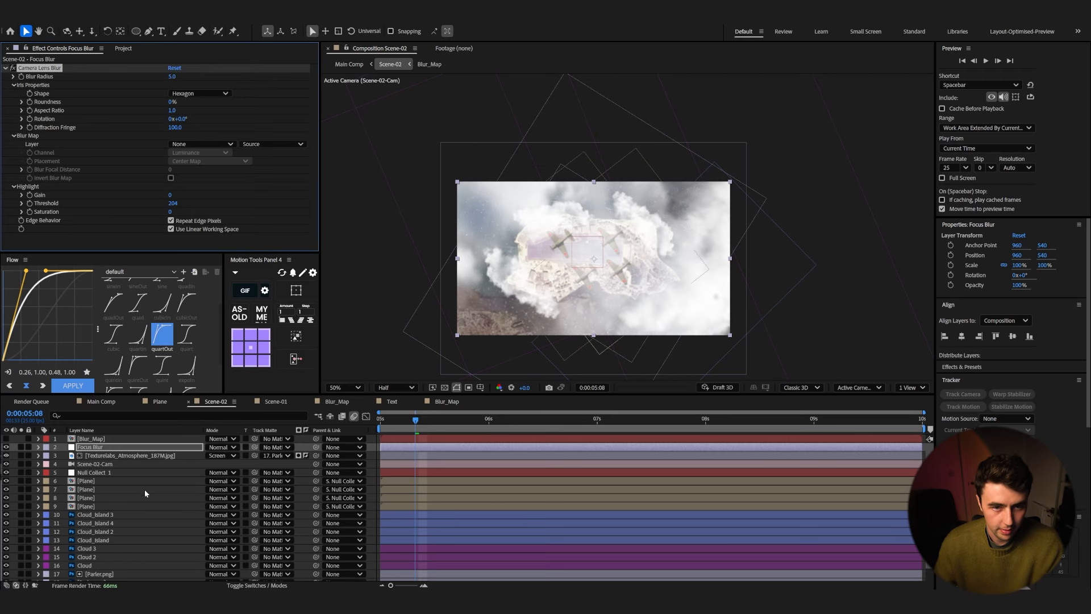
click(196, 145)
click(206, 169)
key(space)
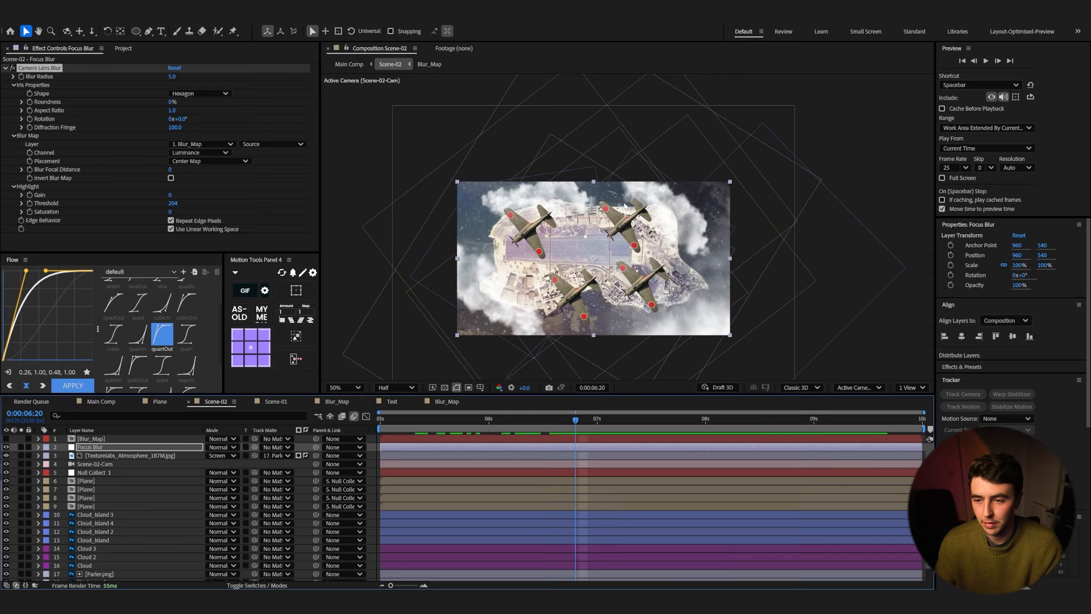
Step: Apply Displacement Map to the atmosphere texture layer, using Blur_Map as the displacement map layer
click(101, 457)
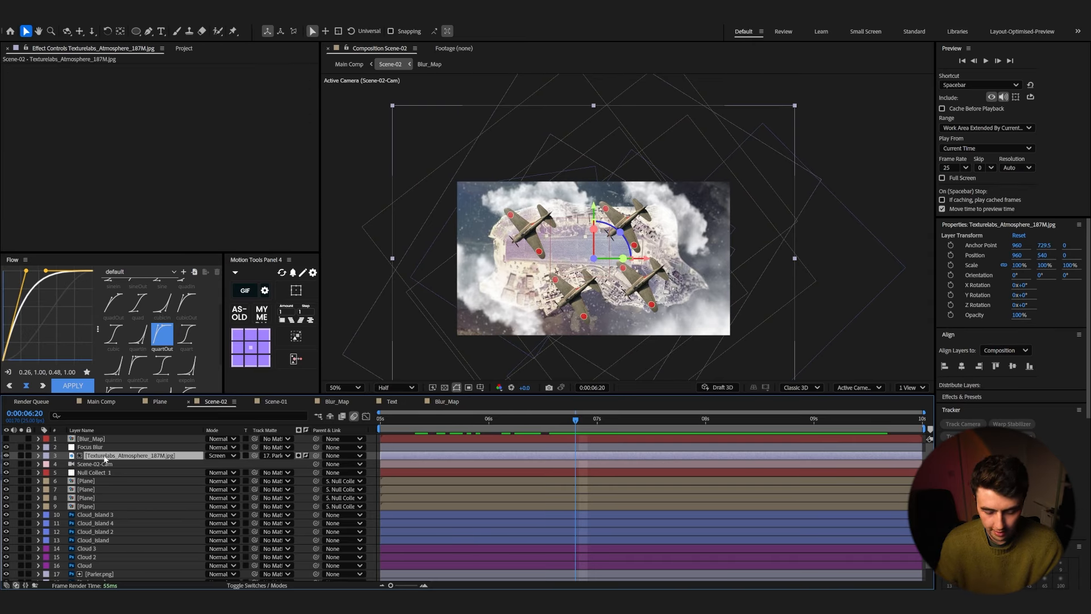
key(ctrl+space)
text(disp)
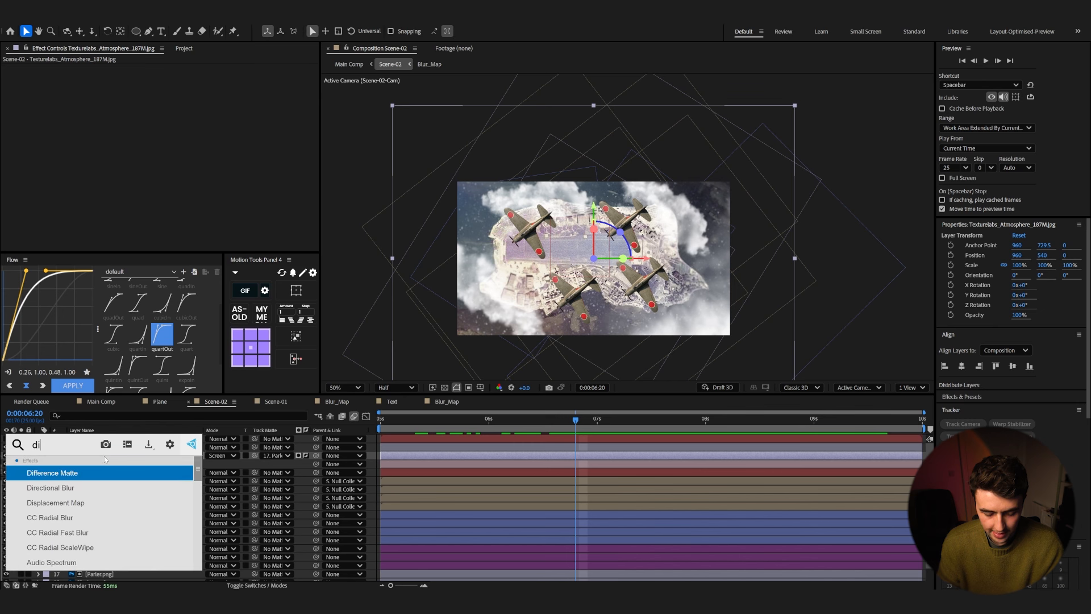
key(Return)
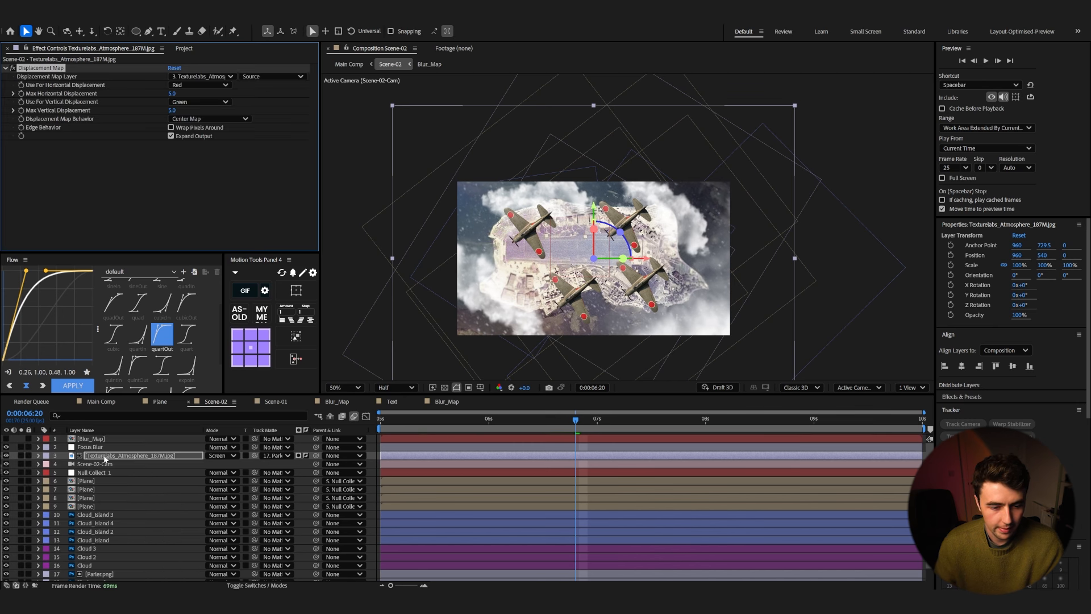
click(193, 76)
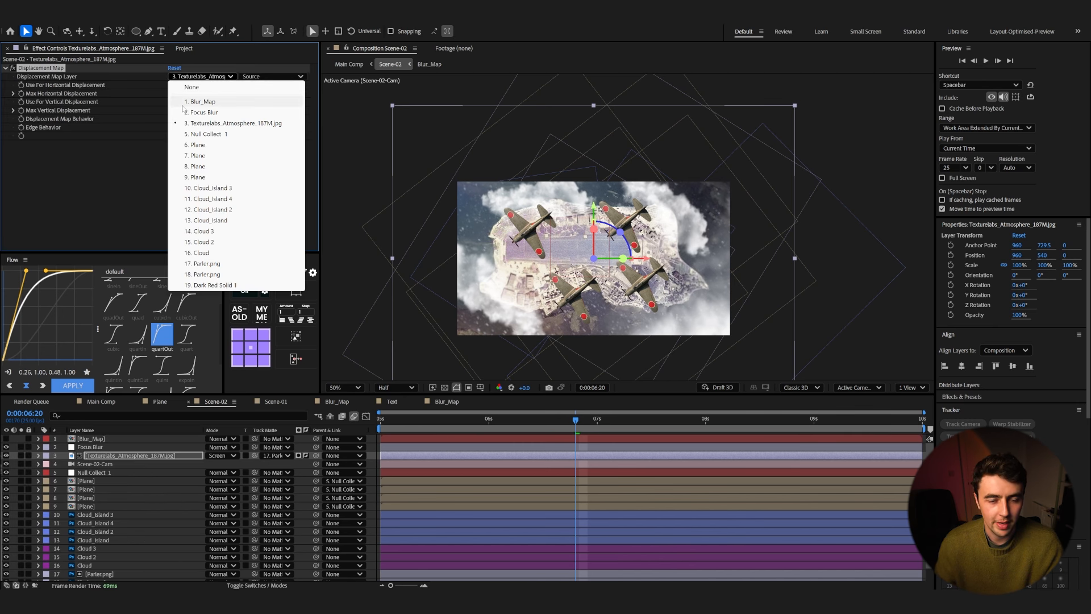
click(203, 101)
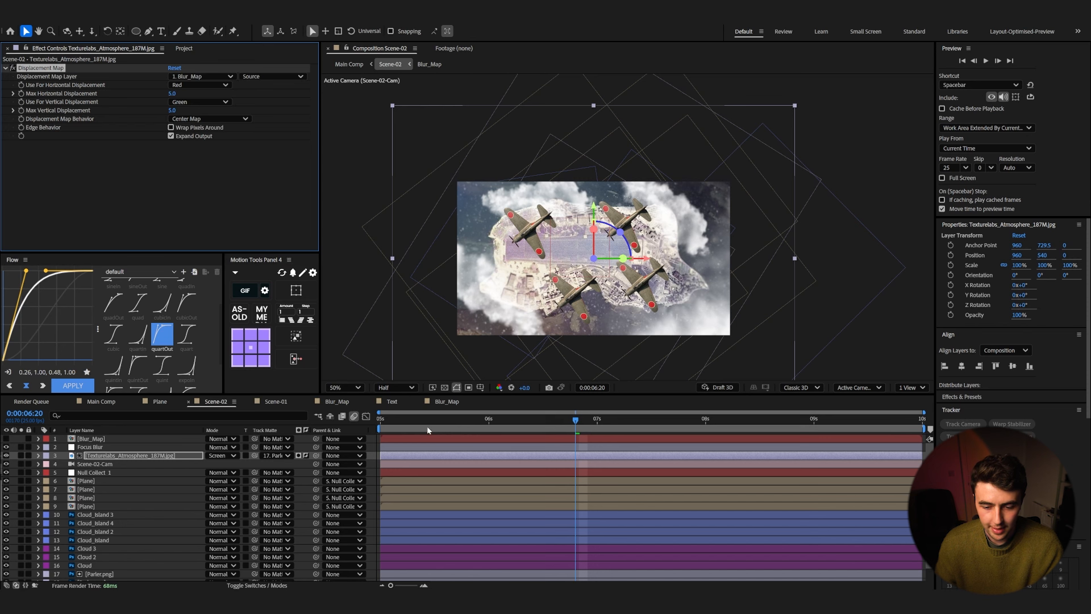
Step: Keyframe Max Horizontal Displacement at 0:00:05:00 and set it to 78.3 near the end of the timeline
drag(426, 421, 363, 422)
click(20, 94)
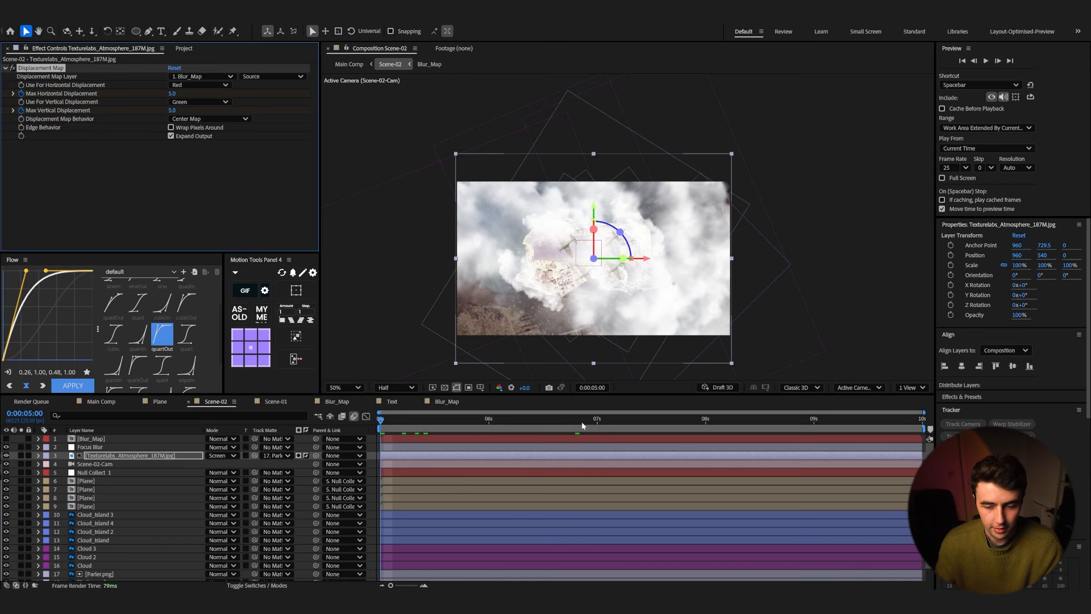
drag(477, 423, 920, 424)
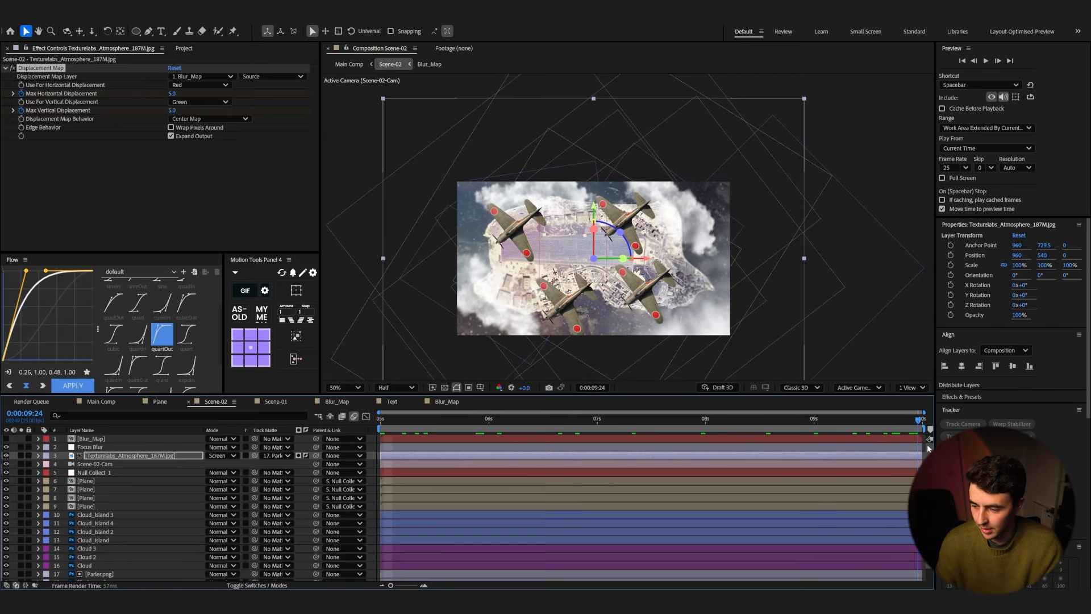
drag(171, 93, 216, 100)
drag(437, 421, 317, 441)
Step: Play back the scene to review the displacement and blur animation
key(space)
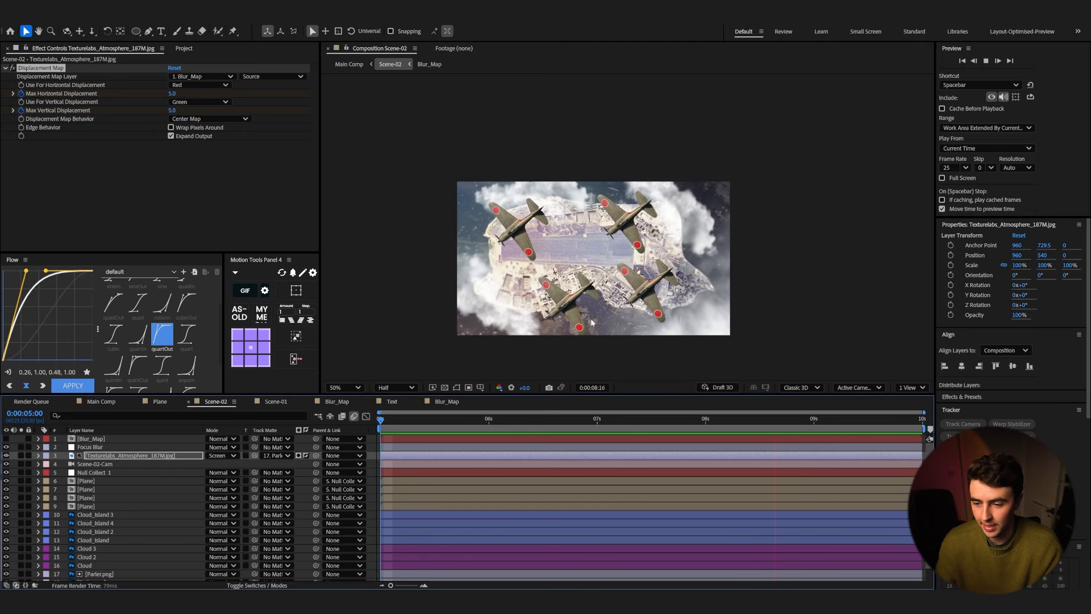
key(space)
key(space)
key(space)
Step: Create a text layer reading "make" over the island and move it below the Focus Blur layer
key(ctrl+t)
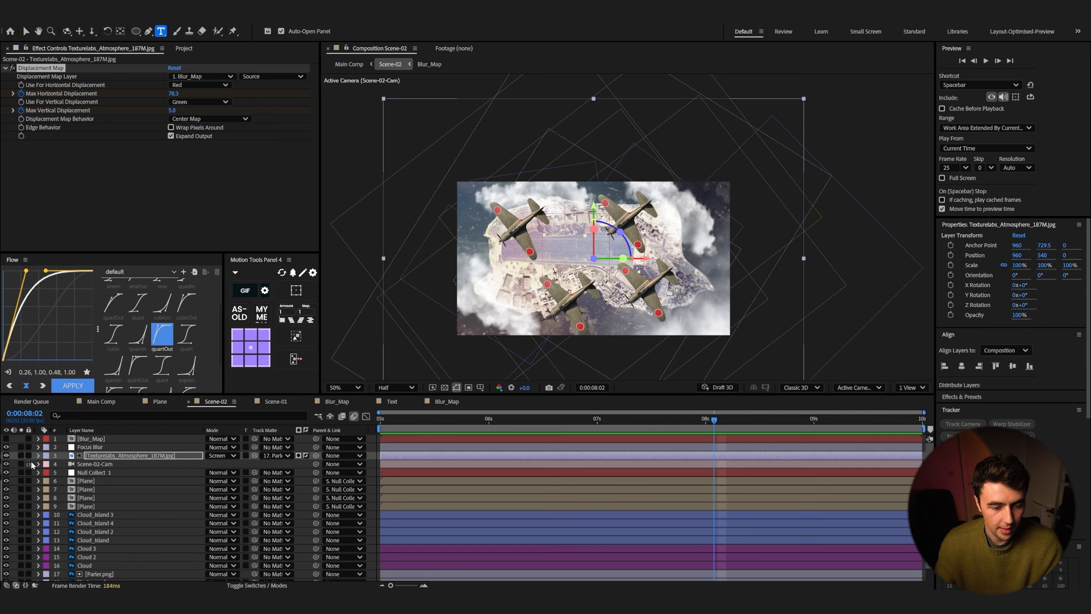
click(32, 465)
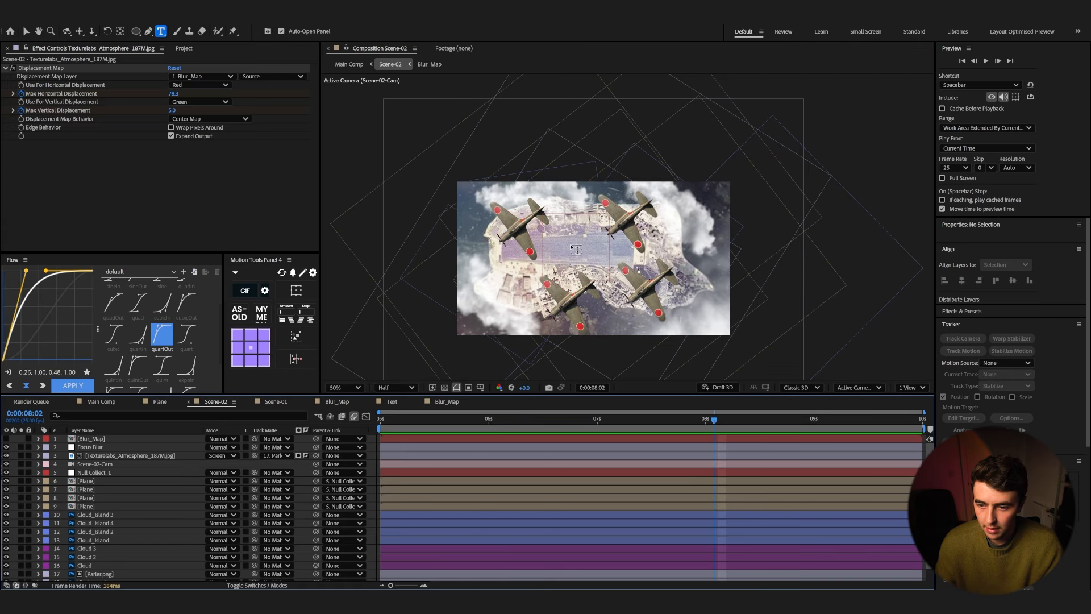
click(574, 248)
text(make)
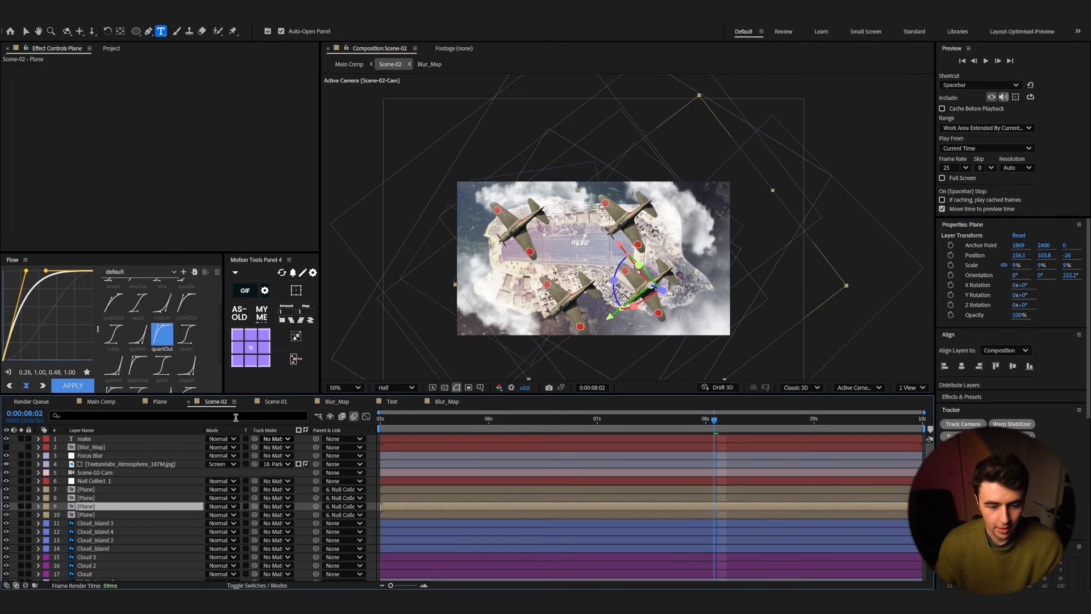
drag(139, 439, 106, 457)
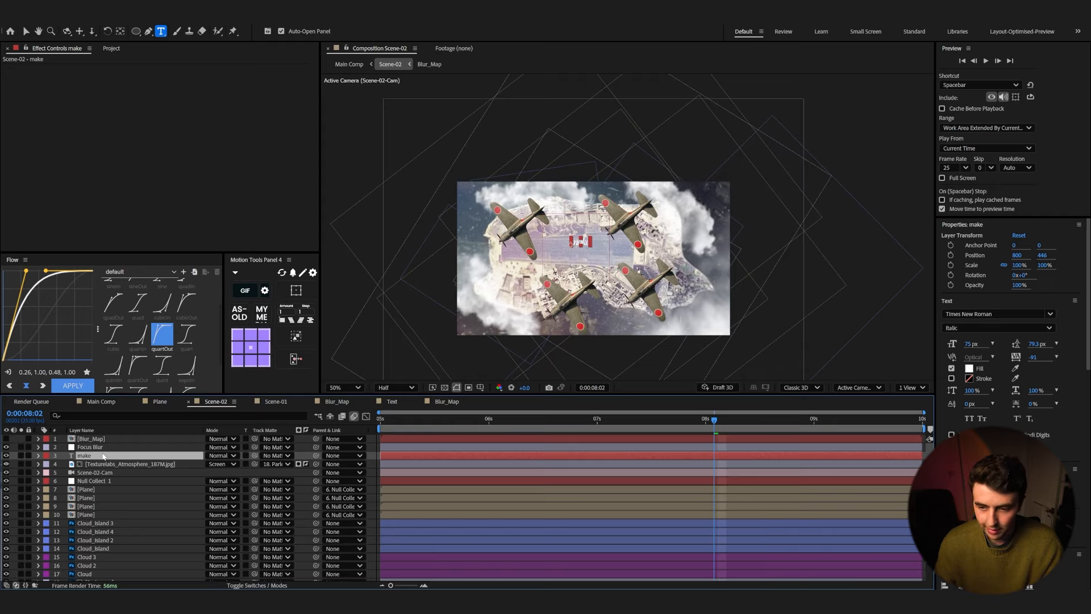
Step: Scale the "make" text layer to 171% and turn it into a 3D layer
key(s)
drag(238, 464, 260, 464)
click(248, 583)
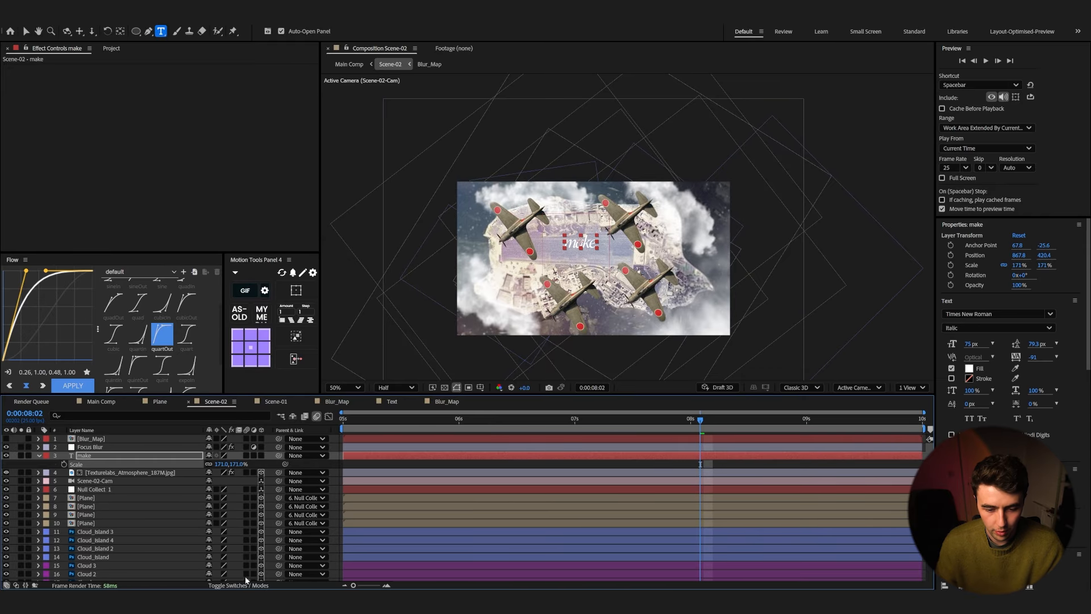
click(261, 456)
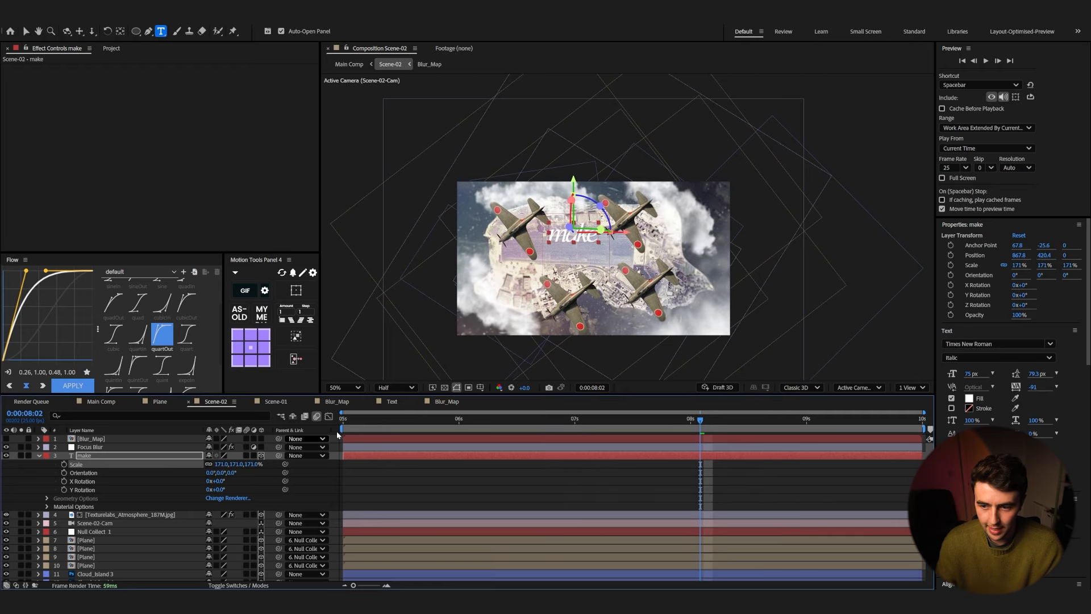
key(v)
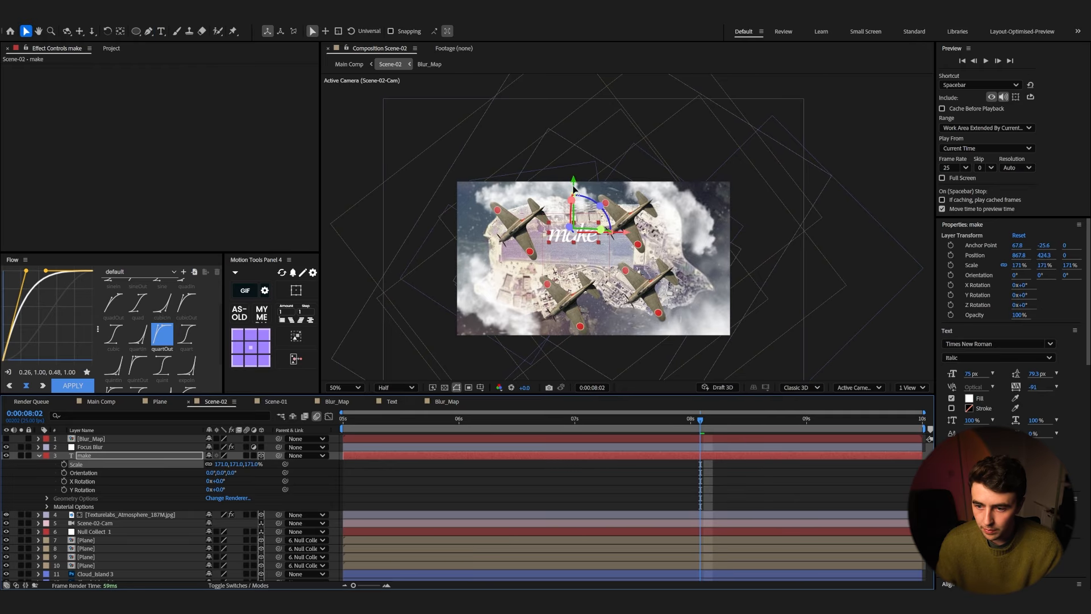
Step: Nudge the 'make' text and pre-compose its layer into a new composition named Text
drag(583, 238, 576, 236)
click(85, 456)
right_click(86, 456)
click(103, 392)
text(Text)
key(Return)
click(261, 456)
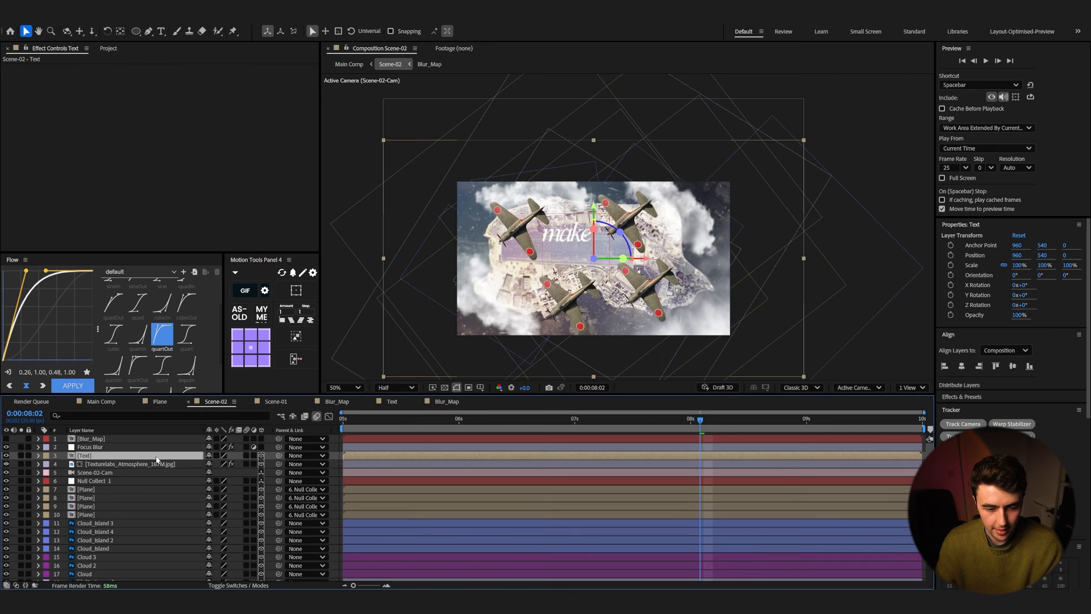
Step: Open the Text composition, duplicate the 'make' layer, move the copy below it and retype it as "better"
double_click(157, 457)
click(119, 439)
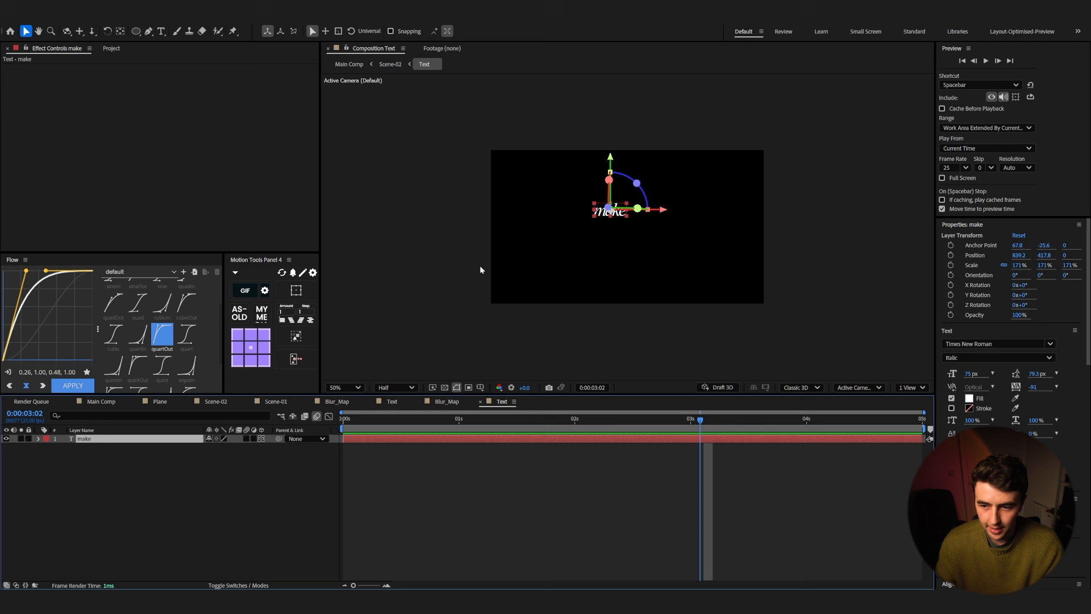
click(432, 387)
click(432, 387)
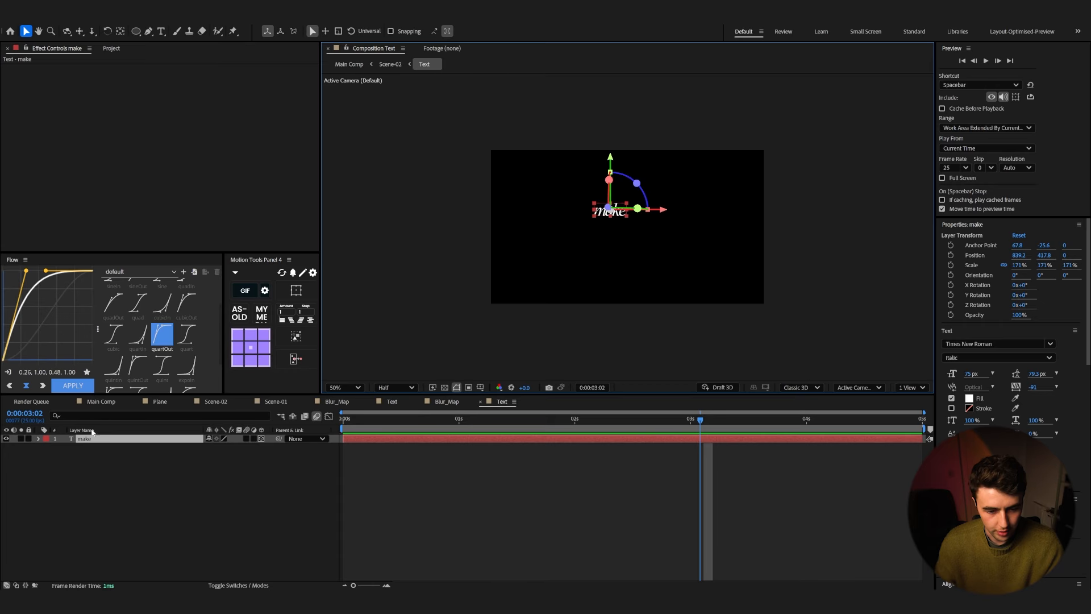
key(ctrl+d)
scroll(625, 216, up, 2)
drag(586, 234, 579, 278)
double_click(589, 256)
text(better)
key(Escape)
Step: Duplicate the text again, place it under 'better' and retype it as "maps", showing the transparency grid
key(ctrl+d)
double_click(579, 277)
text(maps)
key(Escape)
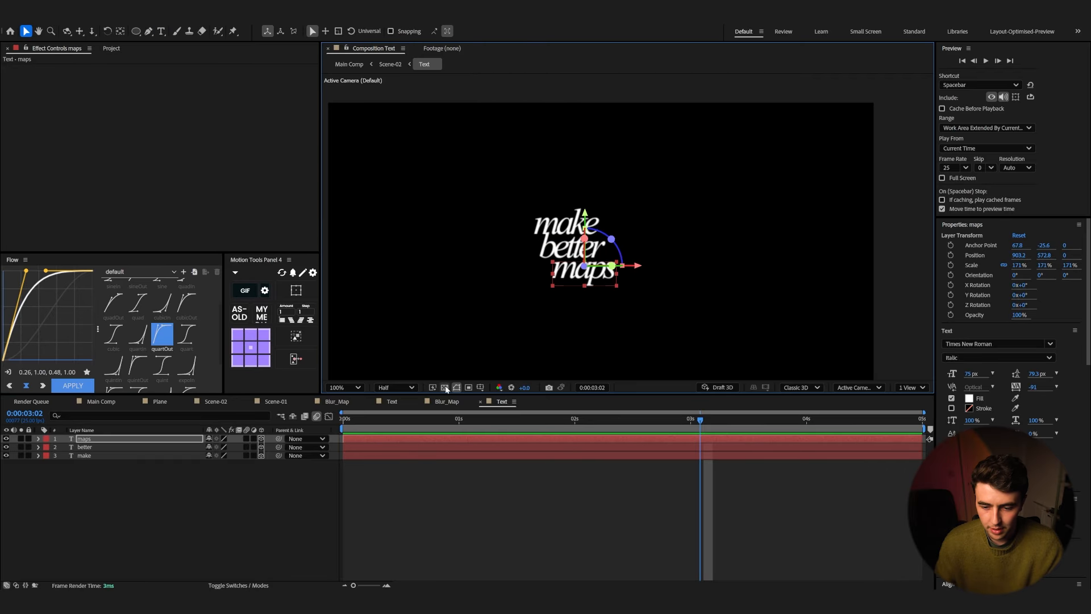
click(445, 388)
Step: Add a Drop Shadow layer style to the 'make' layer and set its Size to 10
click(116, 442)
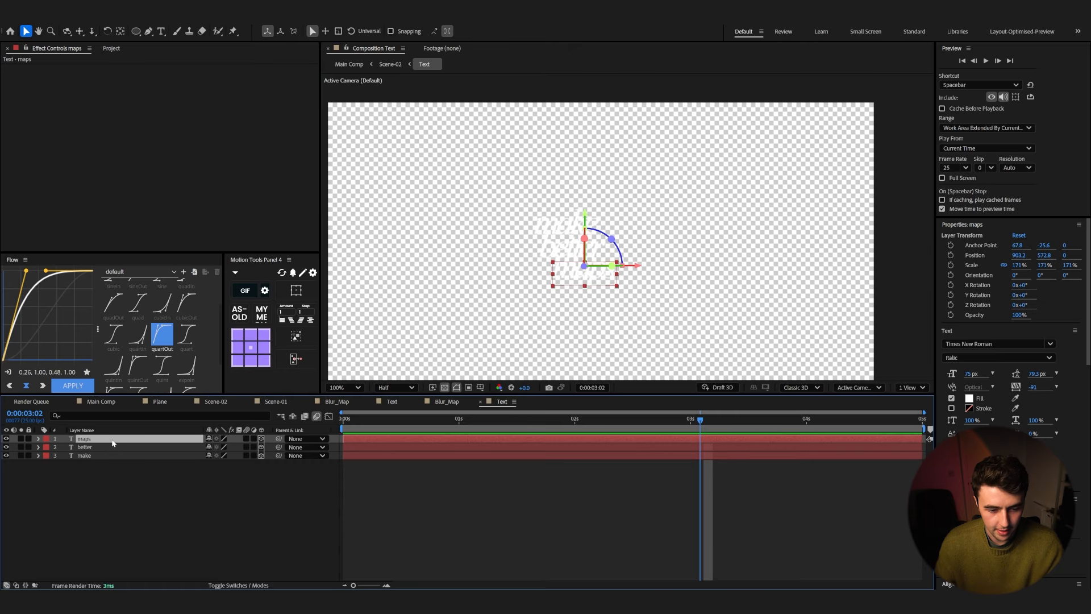
click(114, 455)
right_click(114, 456)
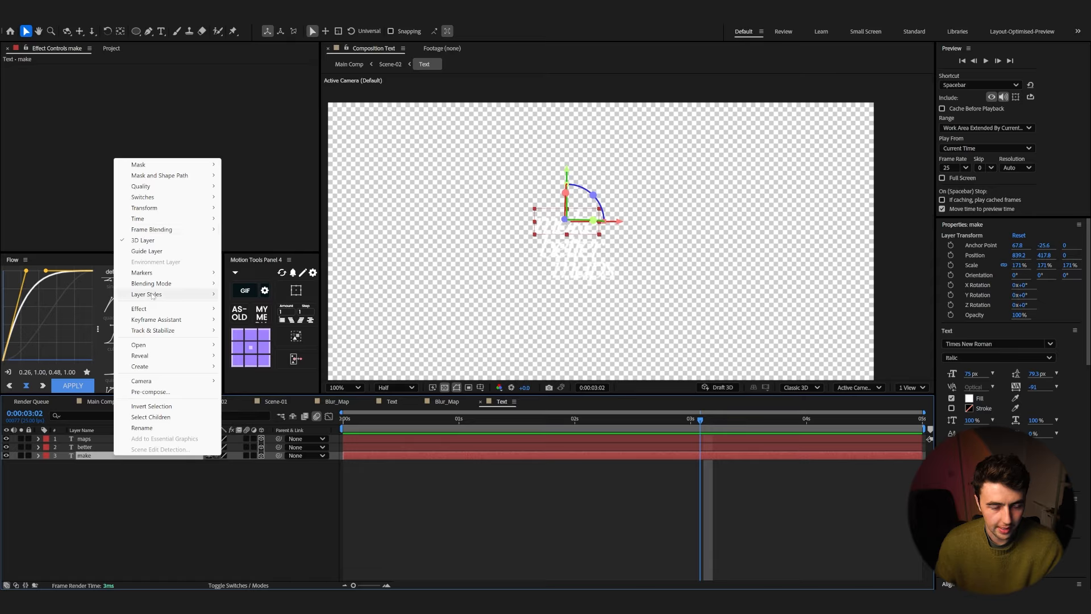
mouse_move(152, 296)
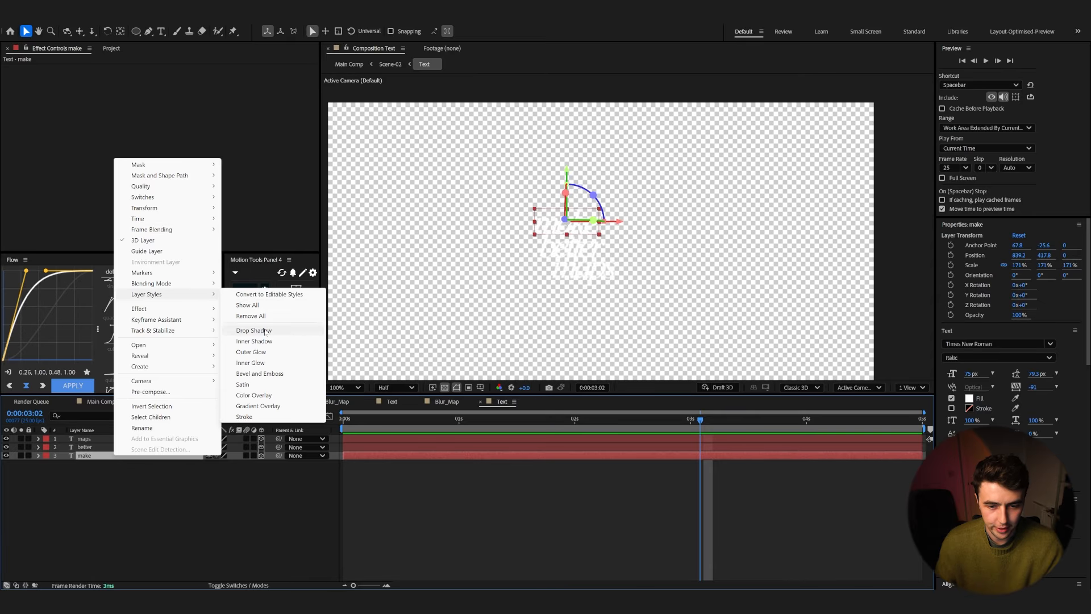
click(264, 332)
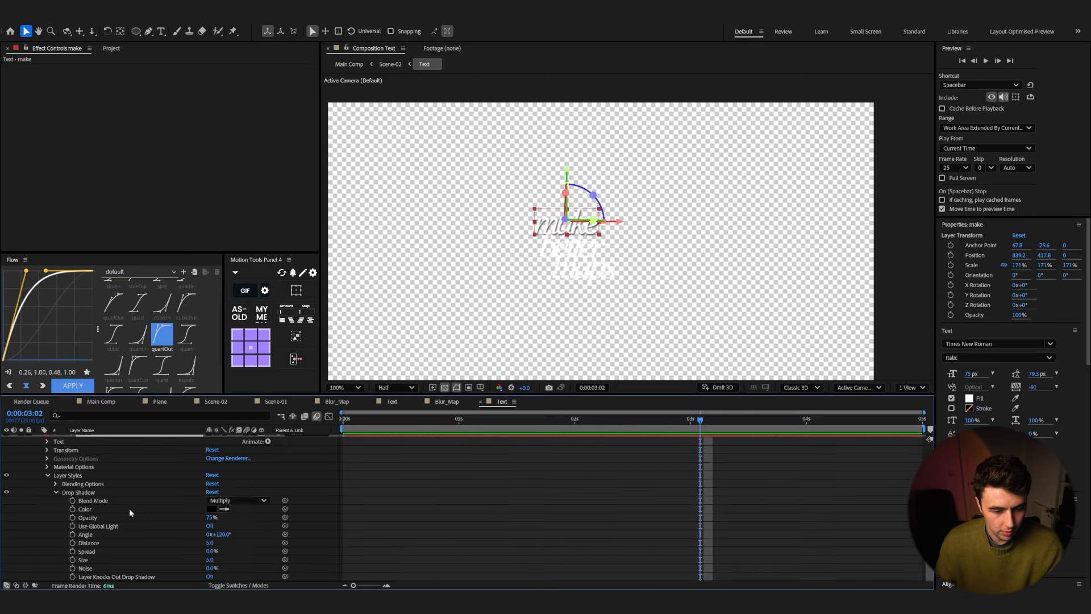
drag(213, 551, 211, 568)
key(ctrl+z)
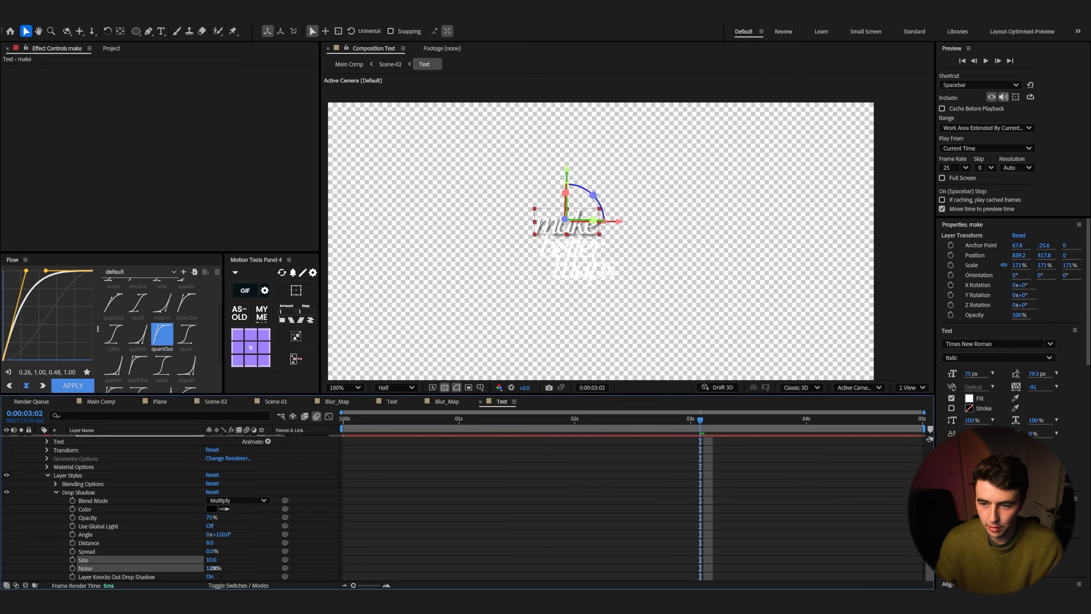
Step: Copy the layer styles from 'make' and paste them onto the 'better' and 'maps' layers
scroll(213, 562, up, 2)
click(71, 499)
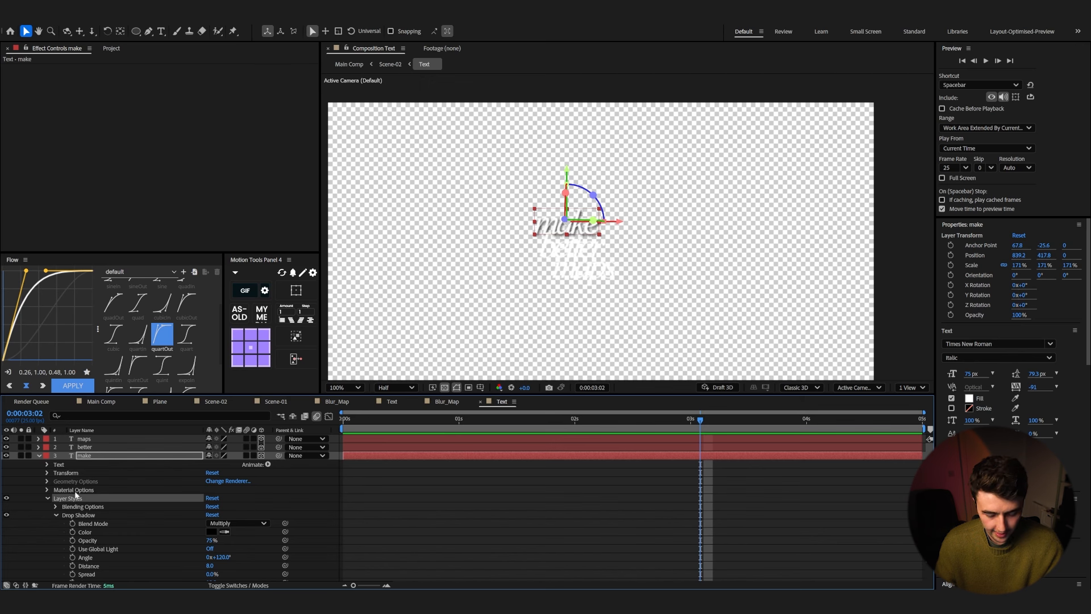
click(90, 447)
click(91, 439)
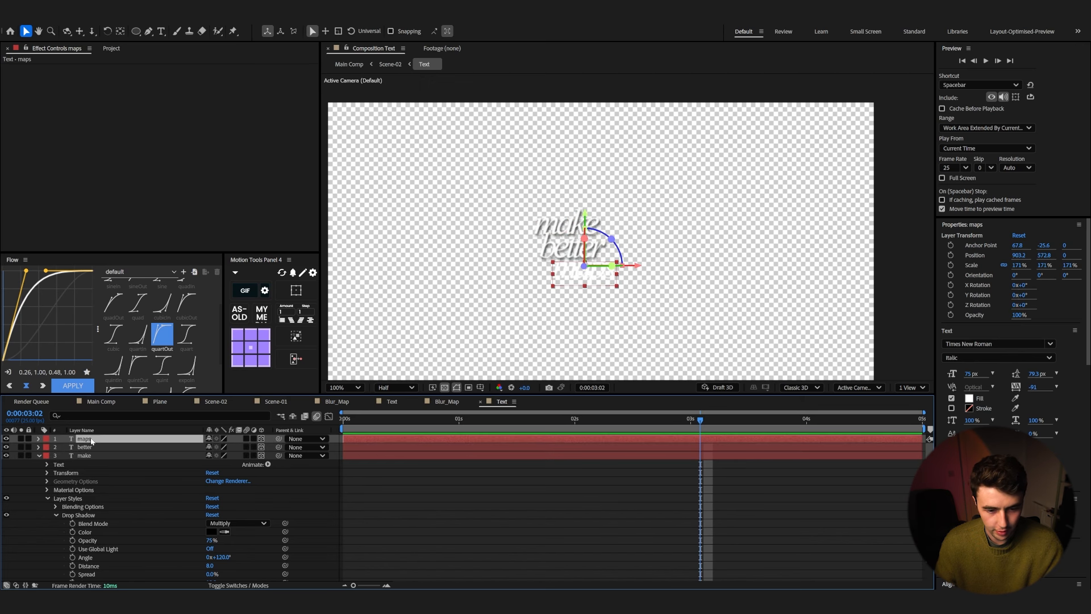
key(ctrl+v)
Step: Play back Scene-02 from the start to review the text, then nudge the Text layer slightly
drag(700, 420, 87, 383)
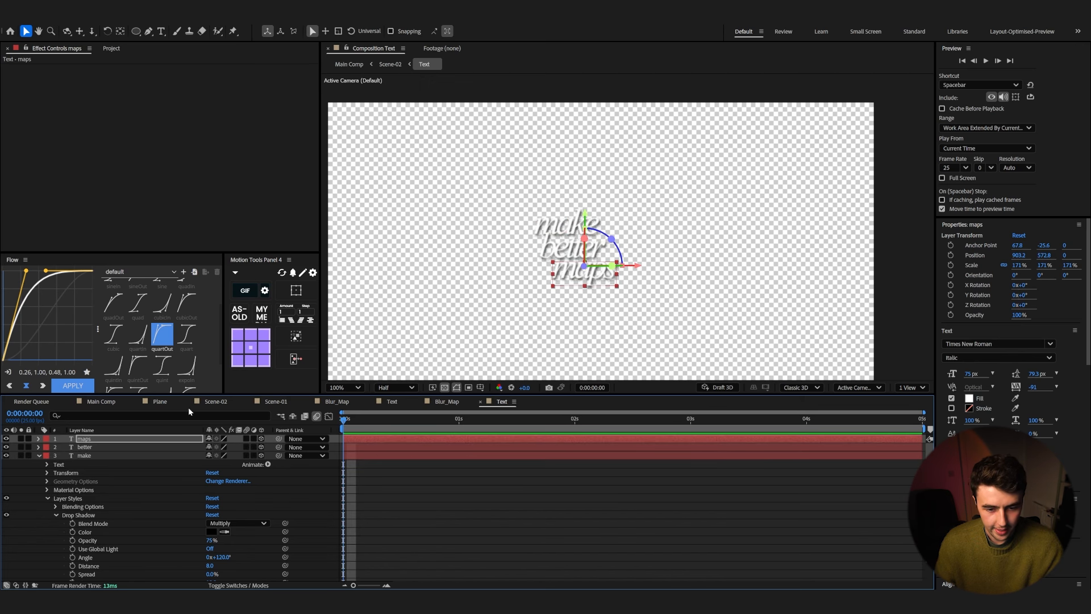
click(215, 402)
key(space)
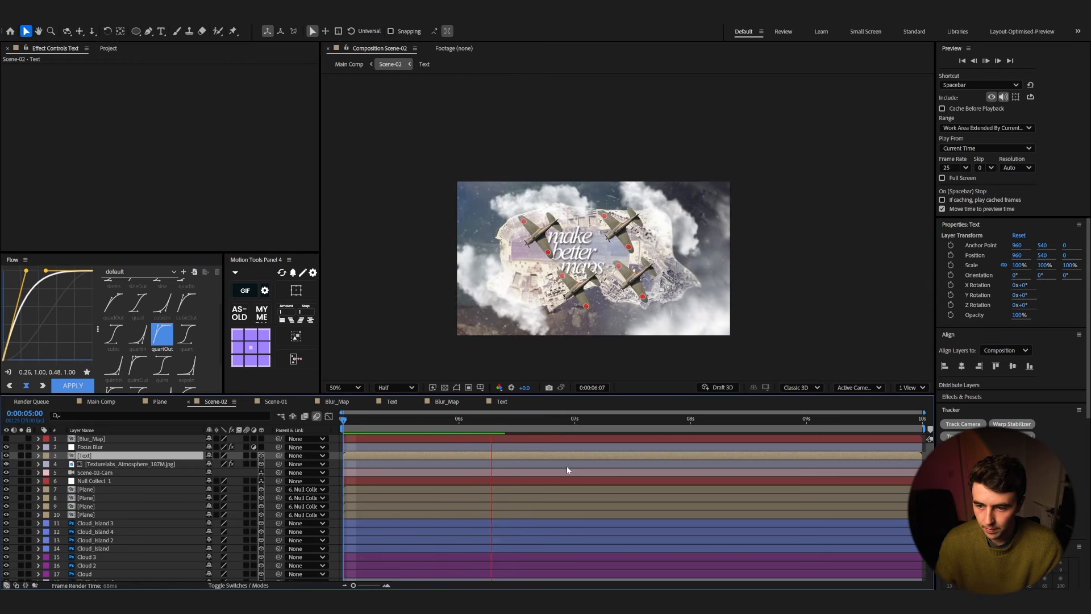
key(space)
drag(585, 273, 590, 270)
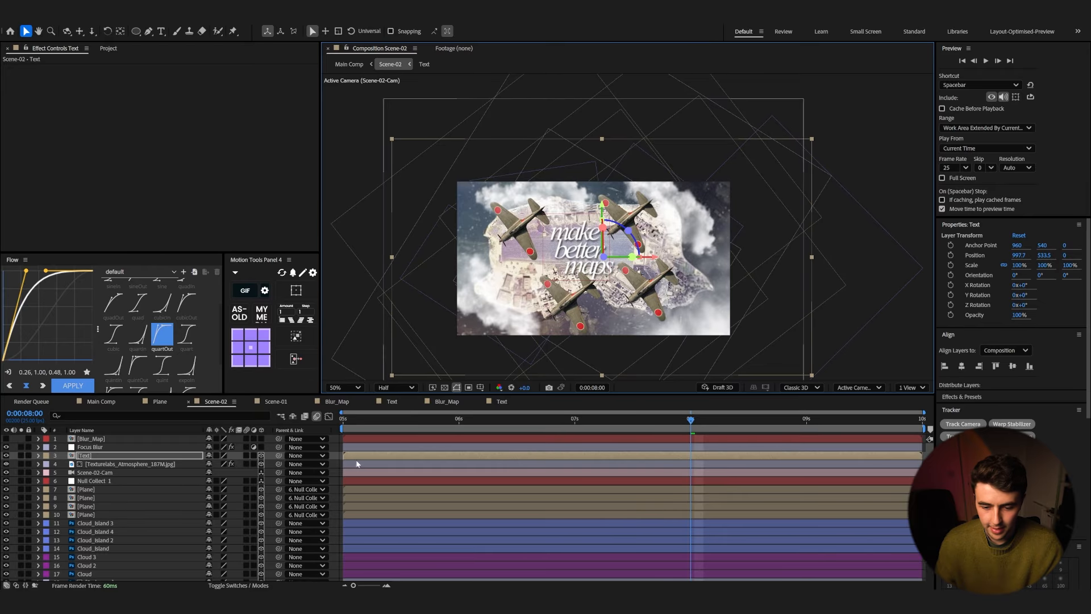
Step: Inside the Text composition, draw a rectangle about 355 by 46 px over 'make' and centre its anchor point
double_click(356, 455)
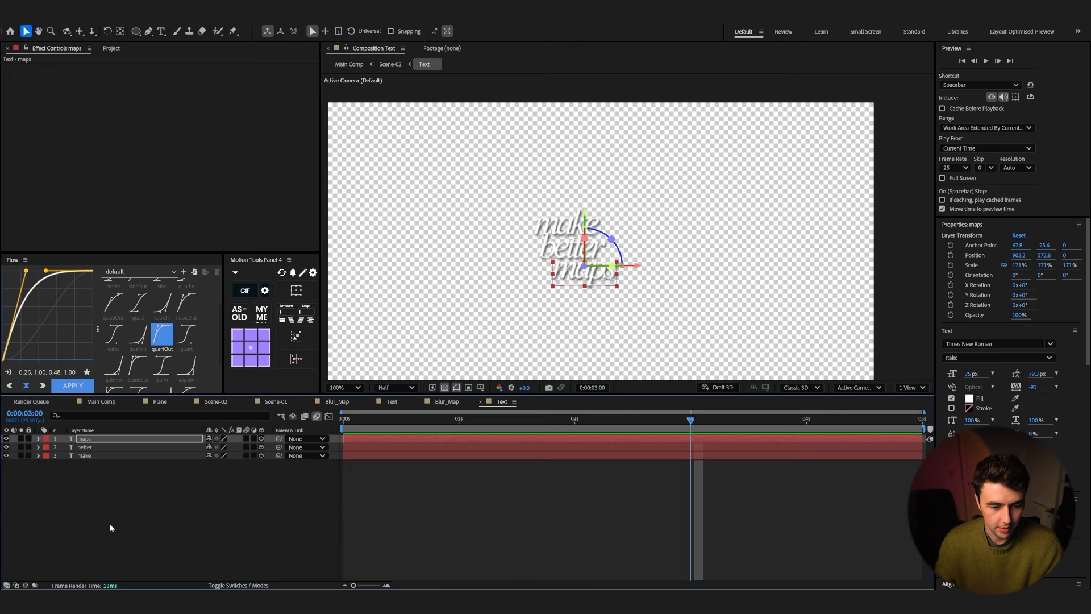
click(110, 528)
drag(136, 31, 174, 31)
drag(498, 220, 592, 230)
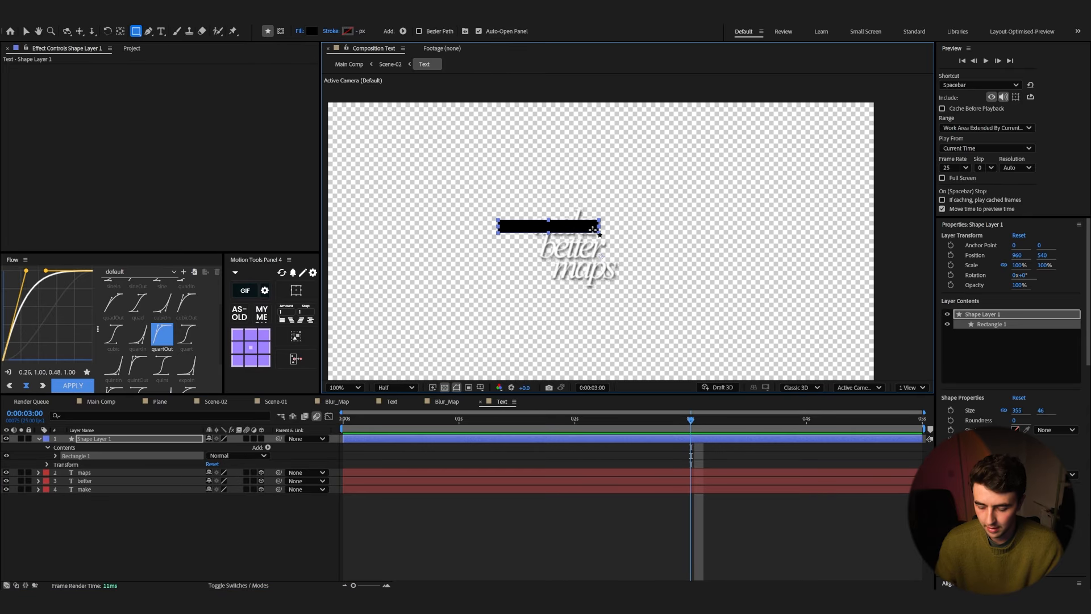
key(v)
key(ctrl+alt+Home)
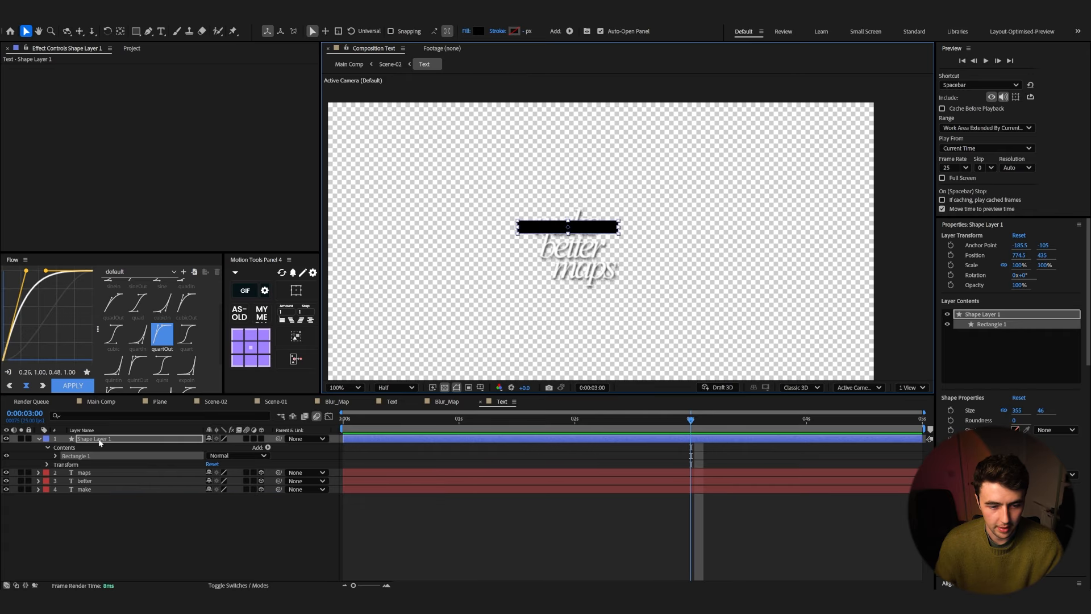
Step: Send the rectangle below all text layers and set its fill colour to yellow
key(ctrl+shift+bracketleft)
click(480, 32)
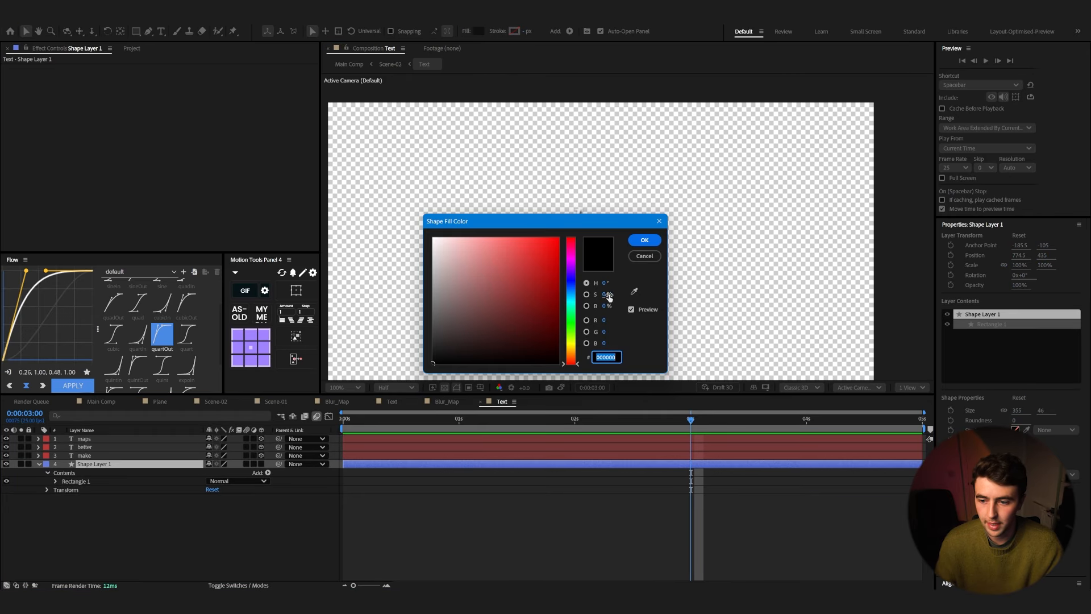
drag(570, 338, 572, 343)
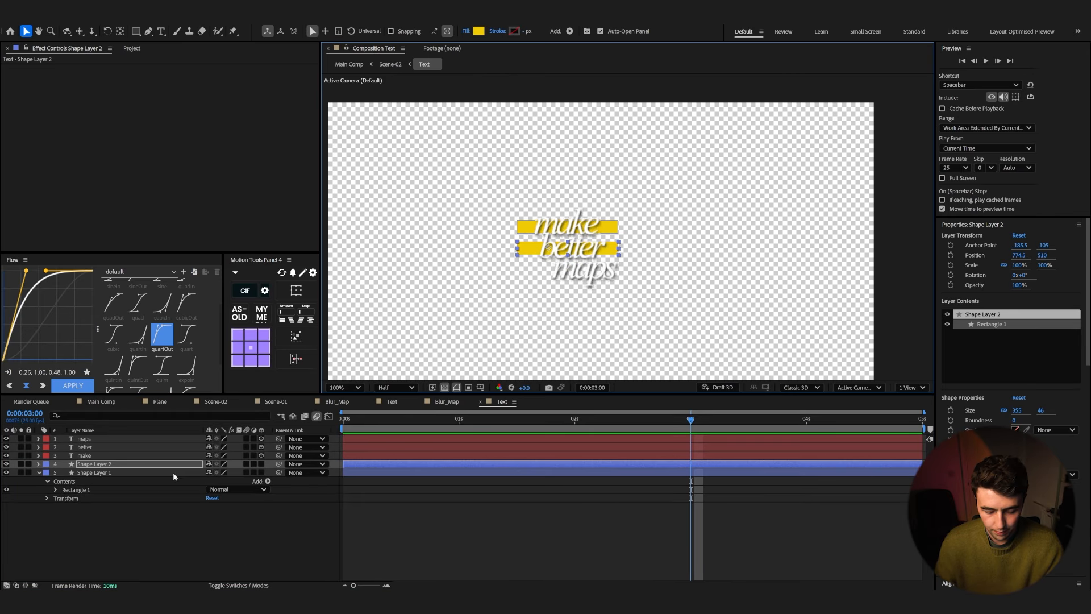
Step: Rotate the bar behind 'better' to -2° and duplicate it down under 'maps'
key(r)
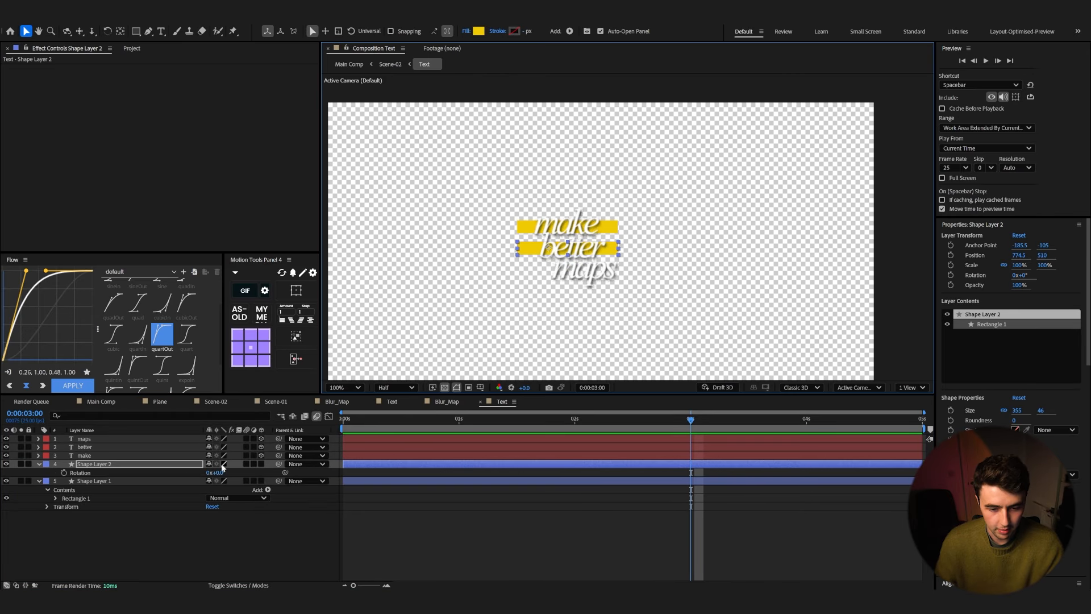
drag(221, 473, 107, 469)
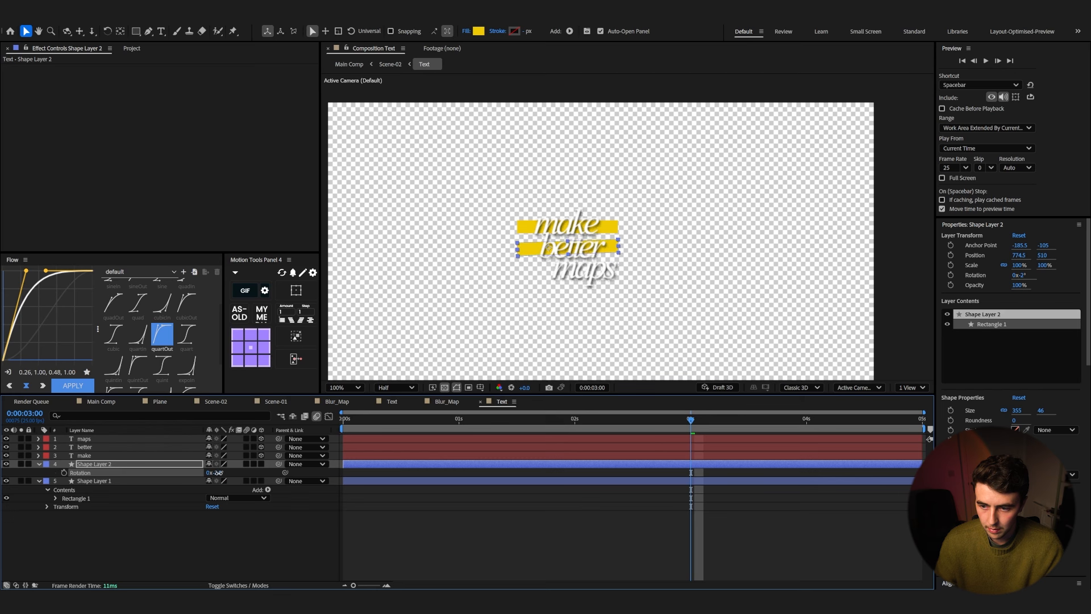
key(ctrl+d)
drag(599, 251, 608, 274)
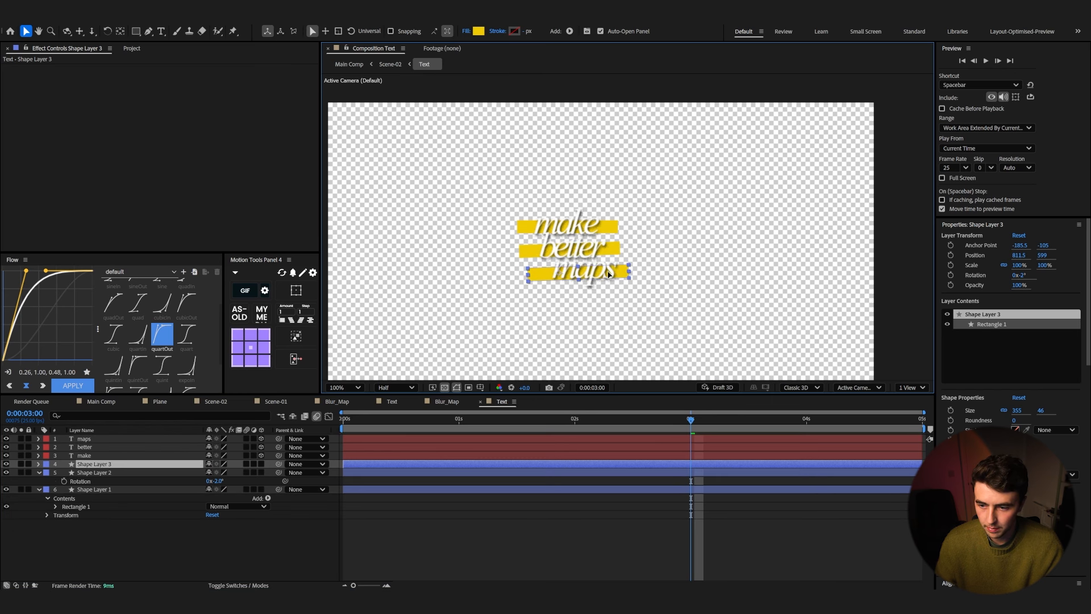
Step: Rotate the bar under 'maps' to 1° and nudge it into place
key(r)
drag(211, 472, 218, 472)
drag(620, 275, 621, 274)
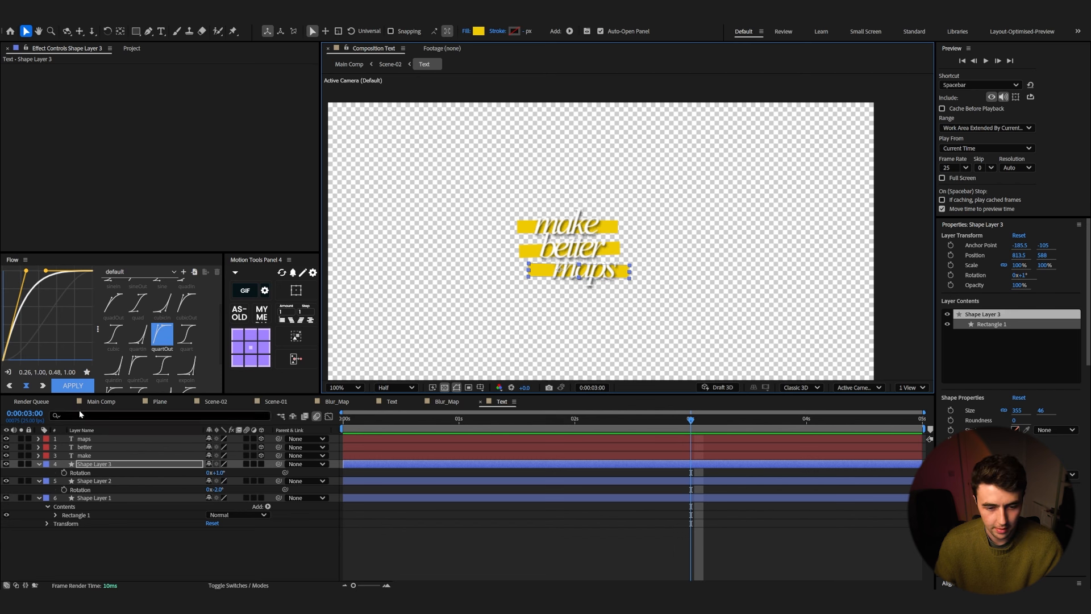
Step: Return to Scene-02 and play back the scene with the new text bars
click(216, 401)
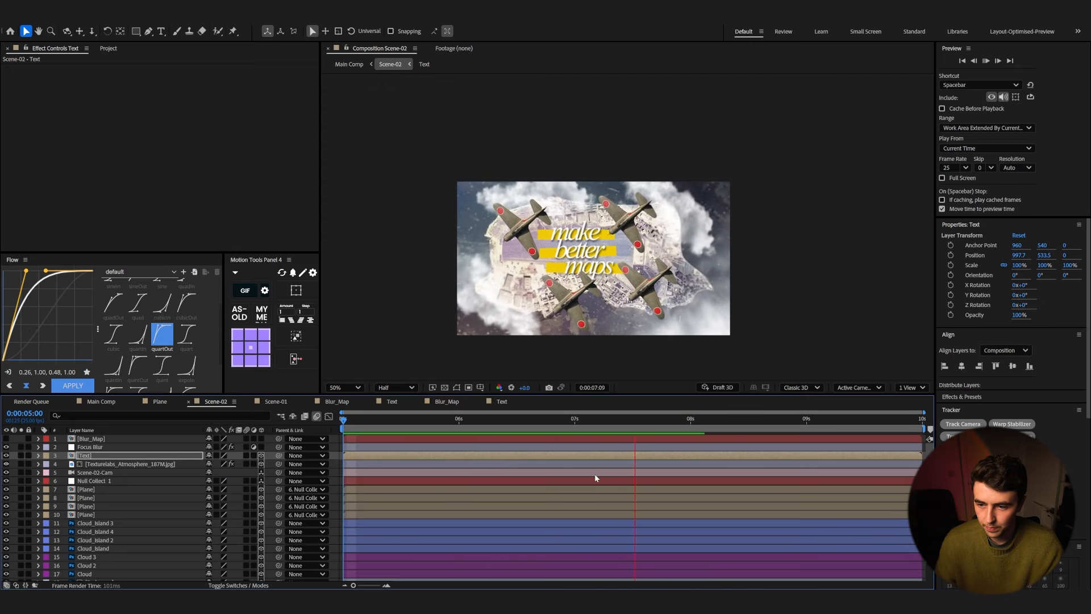
key(space)
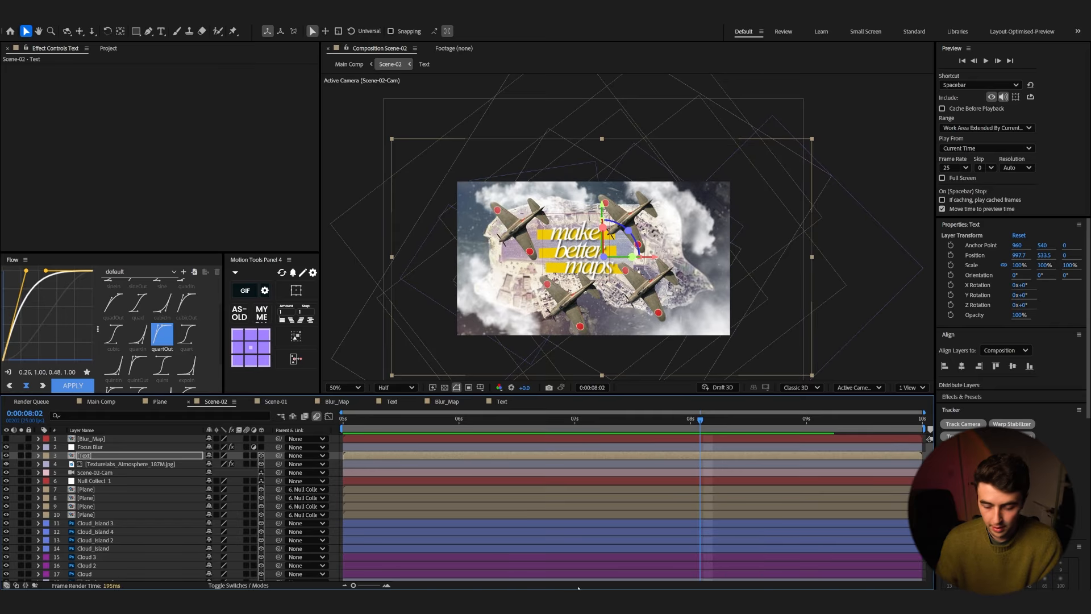
Step: Switch to Eagle and drag Texturelabs_Grunge_356M.jpg from the Textures folder into Scene-02
mouse_move(569, 602)
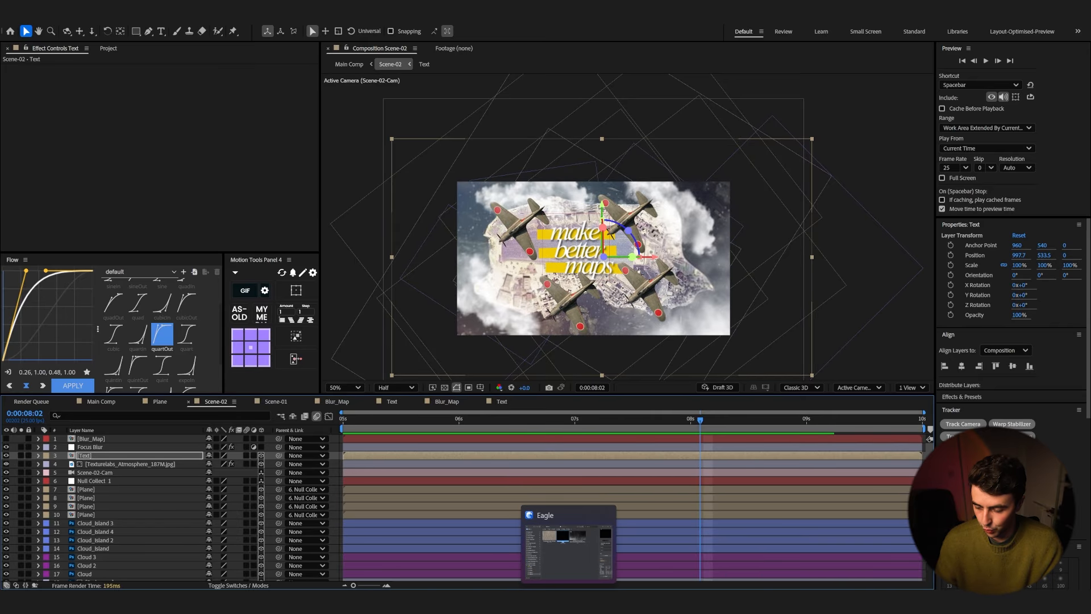
click(569, 602)
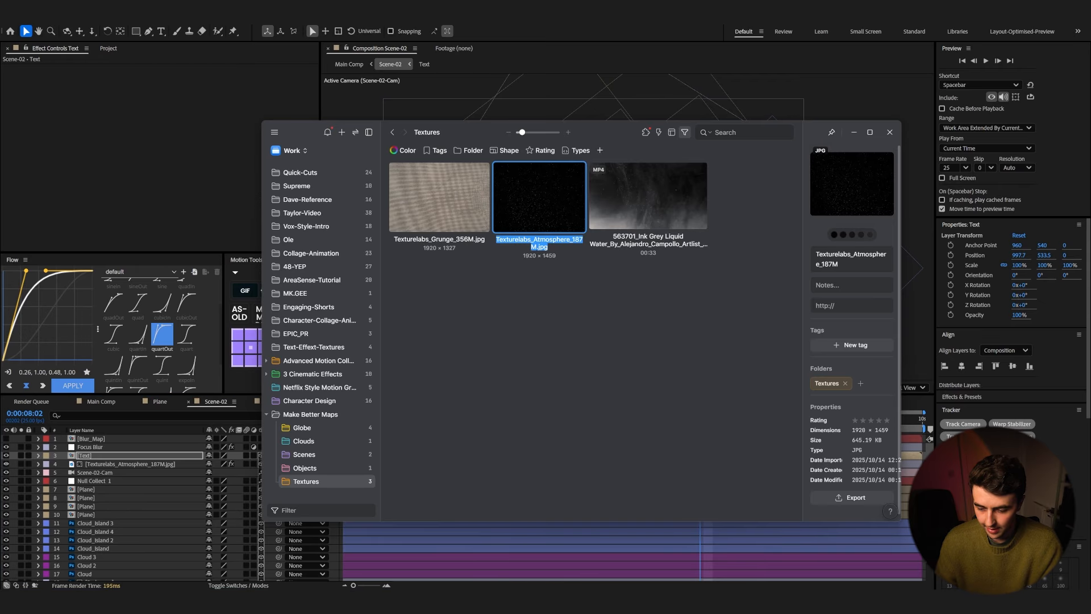
drag(438, 199, 408, 552)
Step: Move the grunge texture layer below Focus Blur and set its blend mode to Multiply
click(132, 439)
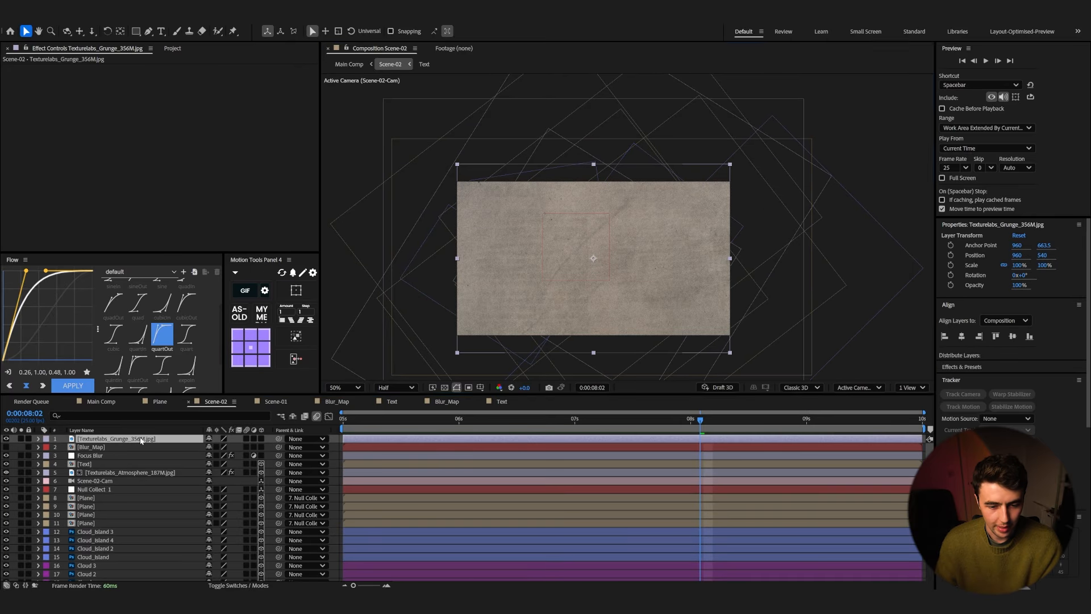
drag(105, 439, 97, 457)
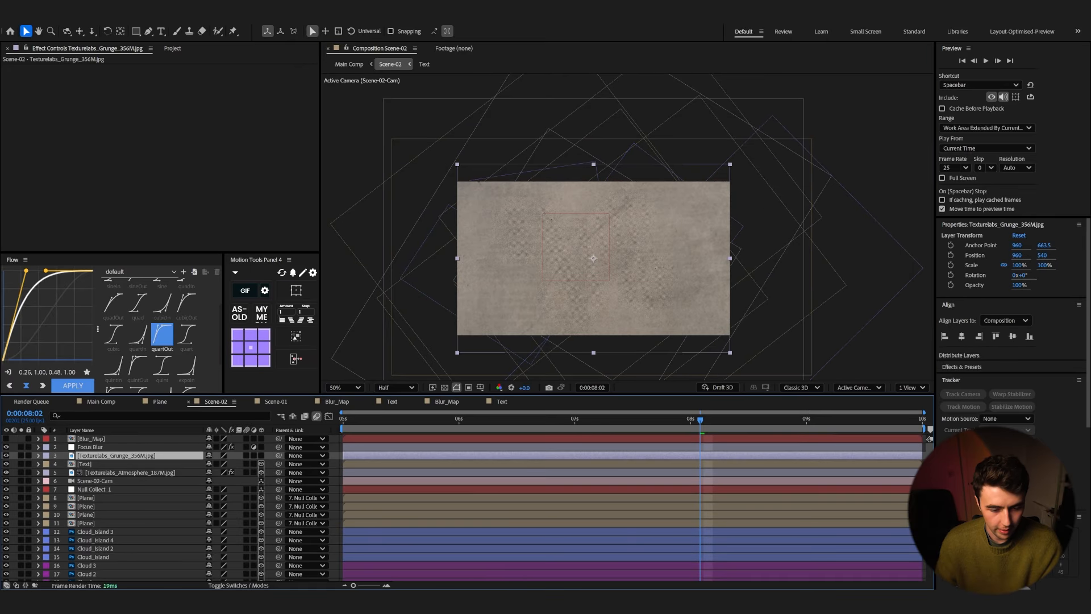
click(238, 585)
click(220, 455)
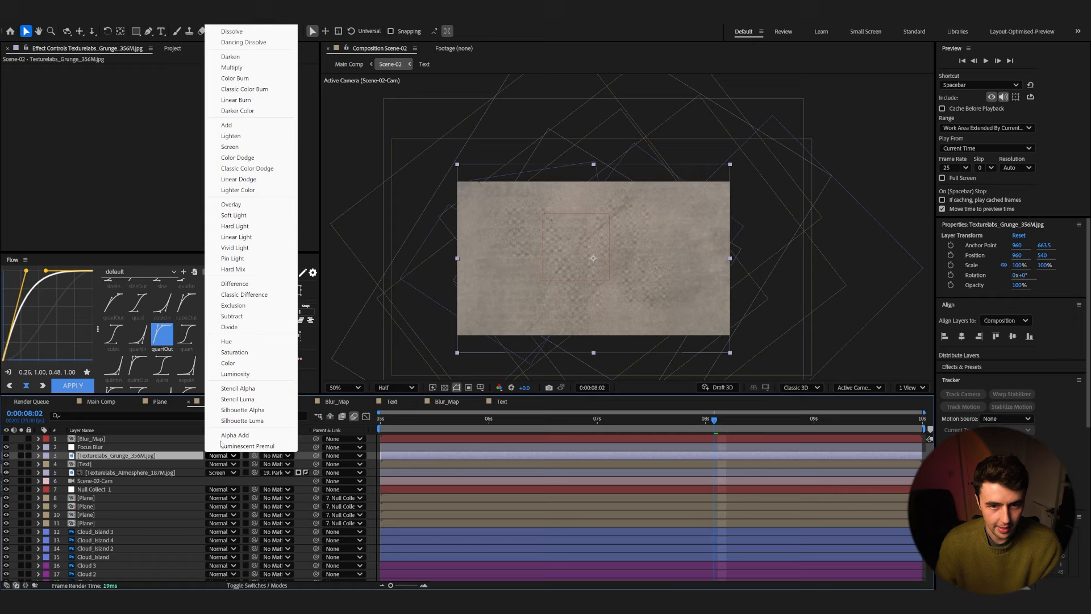
click(232, 67)
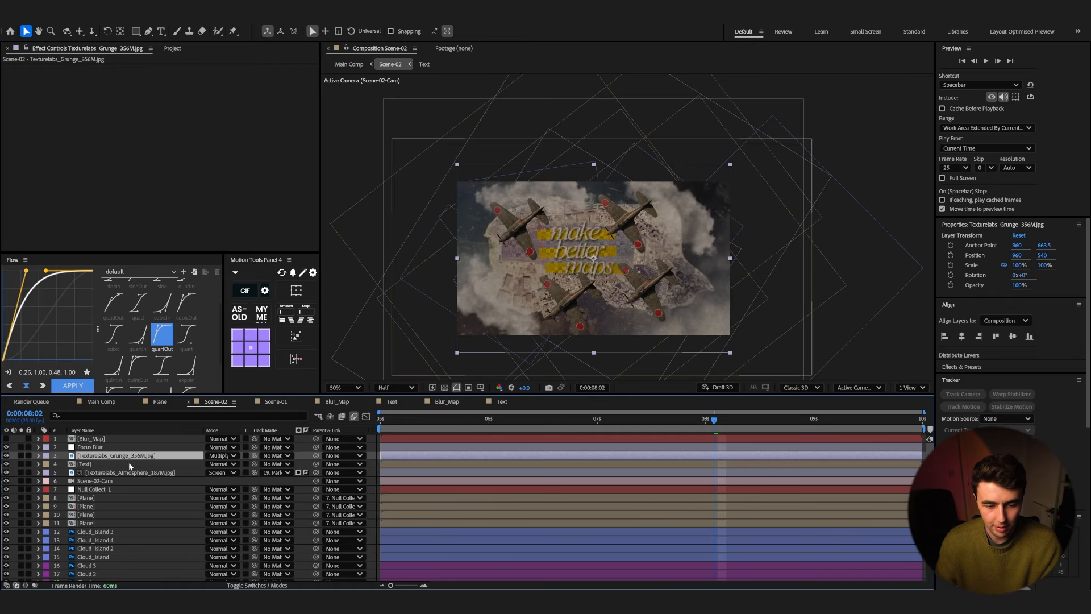
Step: Apply Levels to the grunge layer, setting Input Black to 26 and Input White to 144
key(ctrl+space)
text(lev)
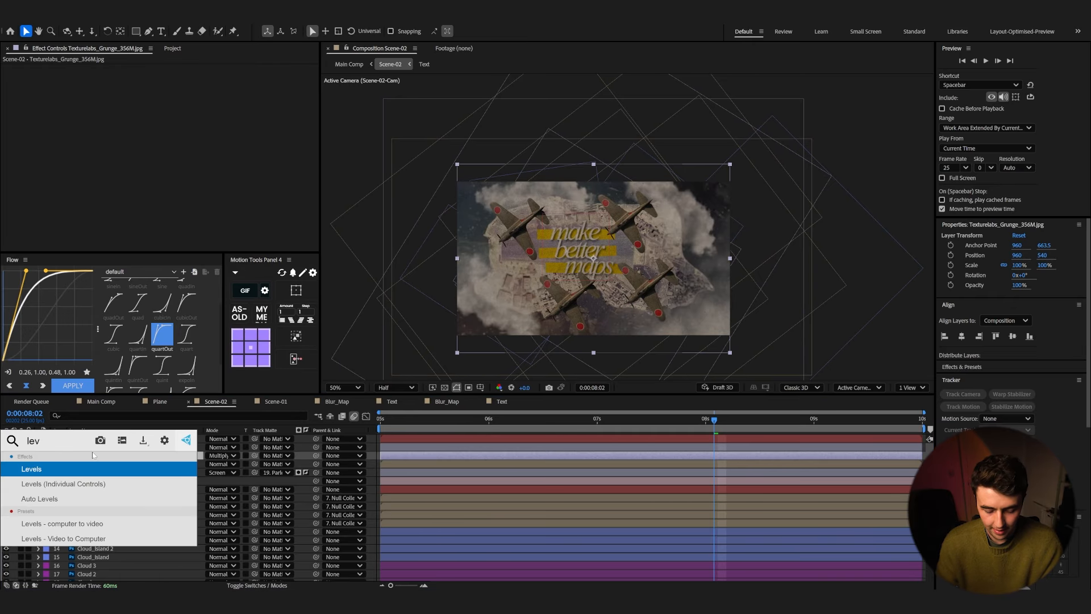
key(Return)
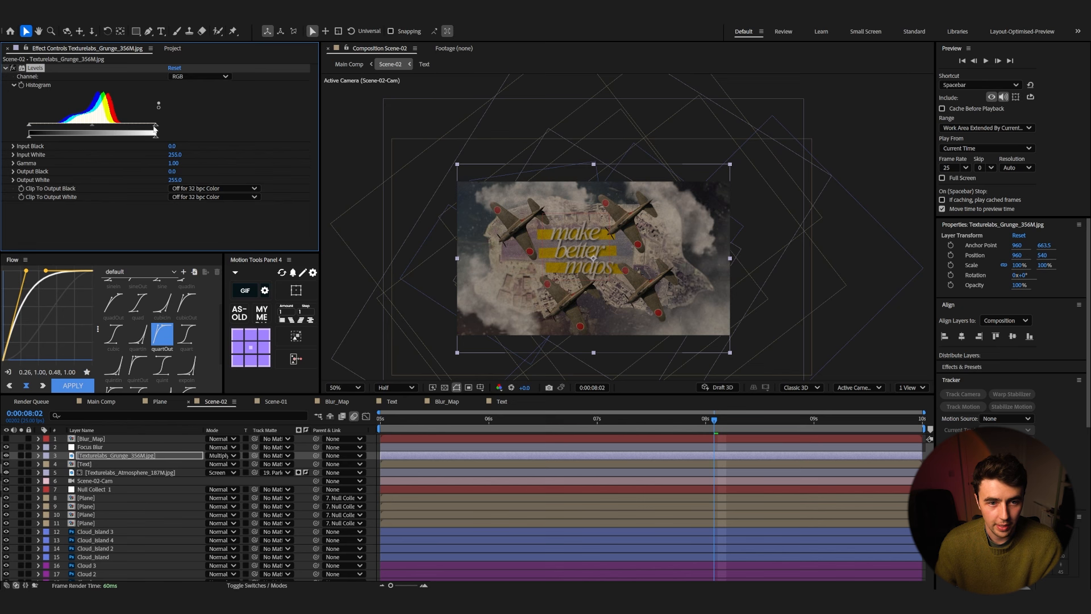
drag(154, 130, 116, 130)
drag(31, 128, 102, 127)
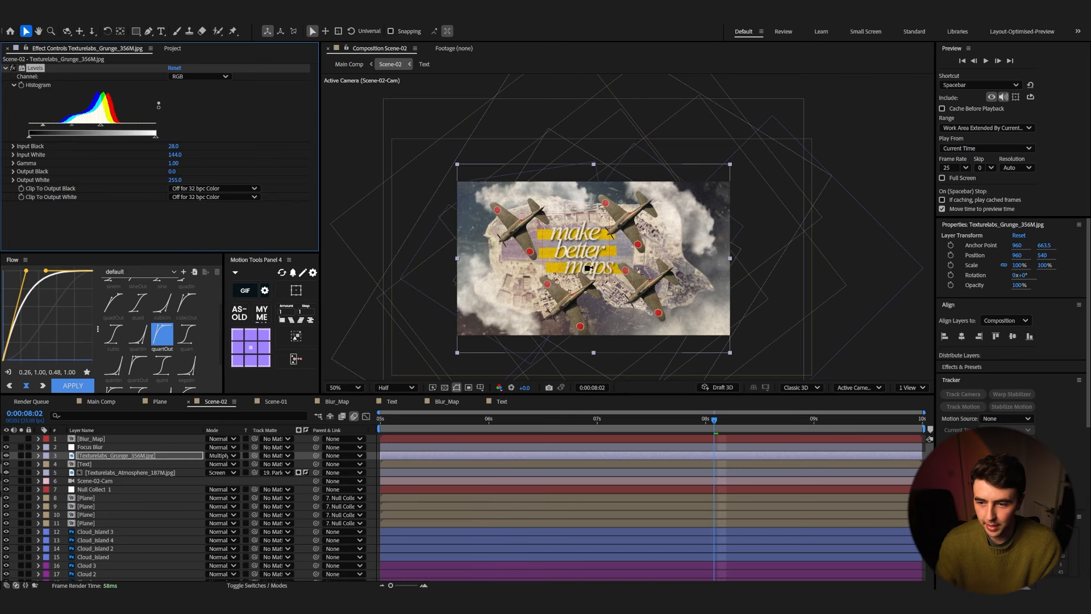
Step: Lower the grunge texture layer's opacity to 22% and play back the scene to check it
scroll(587, 268, up, 2)
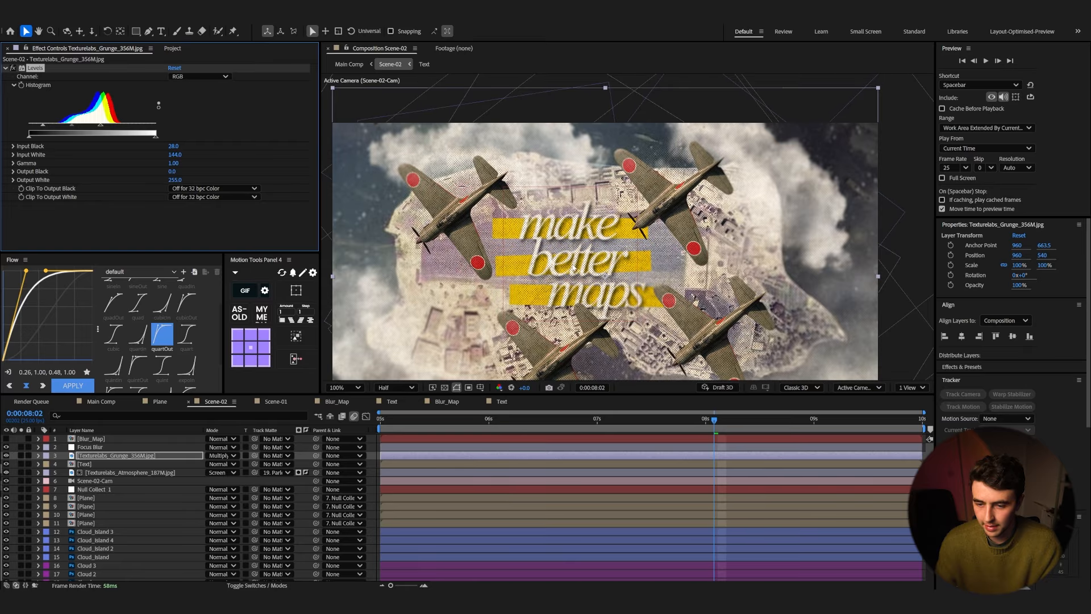
key(t)
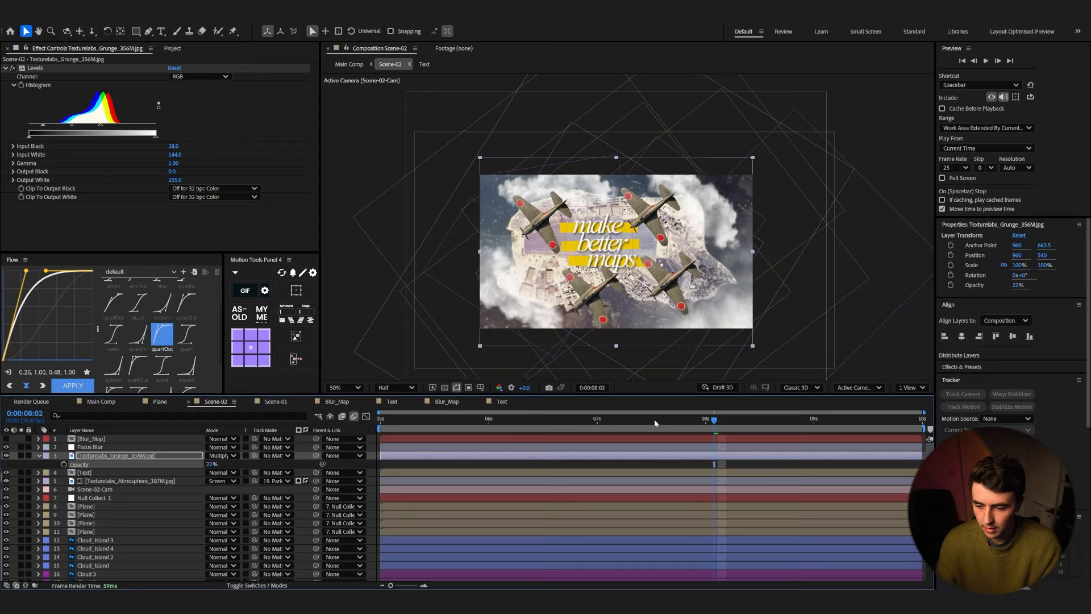
drag(654, 420, 398, 435)
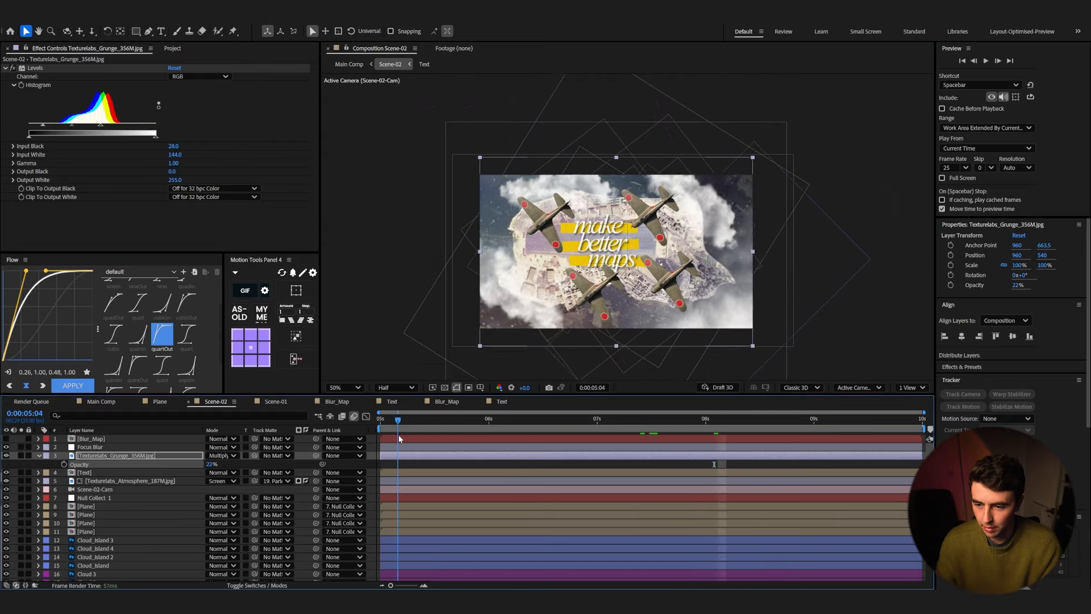
key(space)
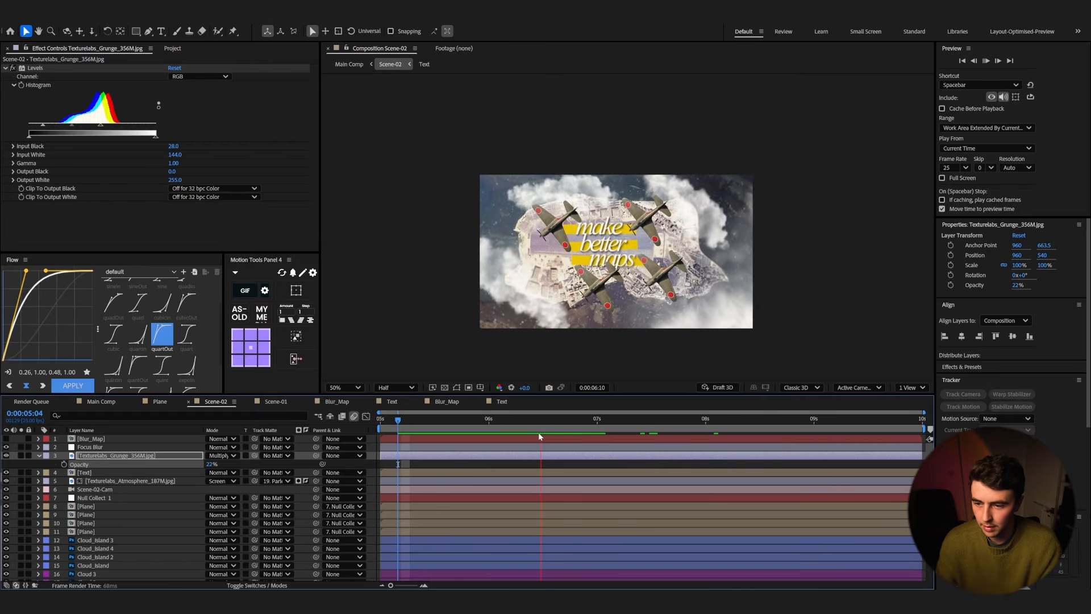
key(space)
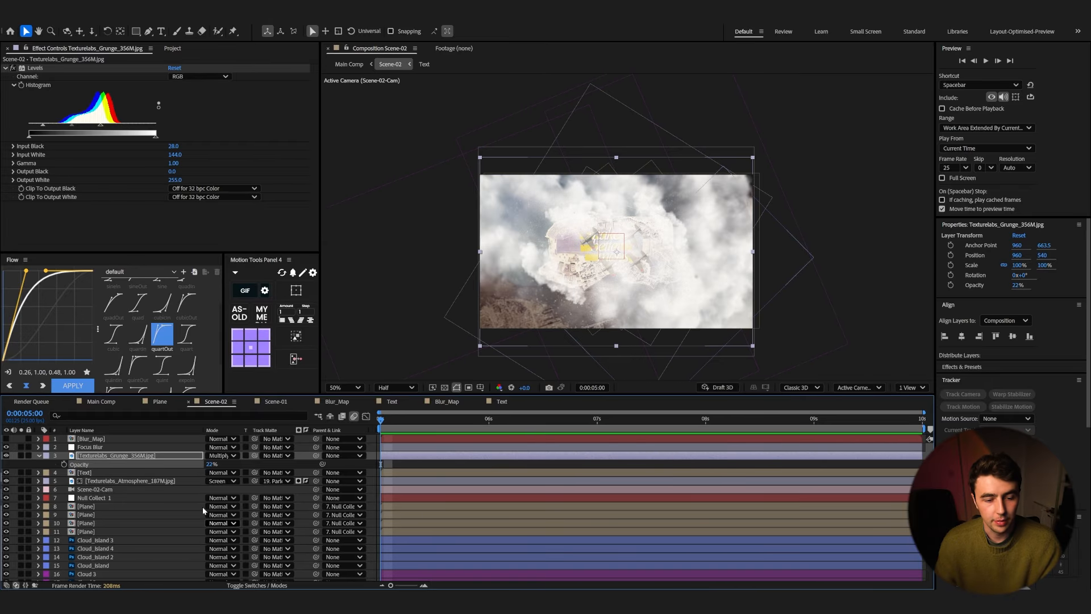
Step: Add a new adjustment layer above the grunge texture in Scene-02 and name it Shake
click(38, 457)
right_click(35, 462)
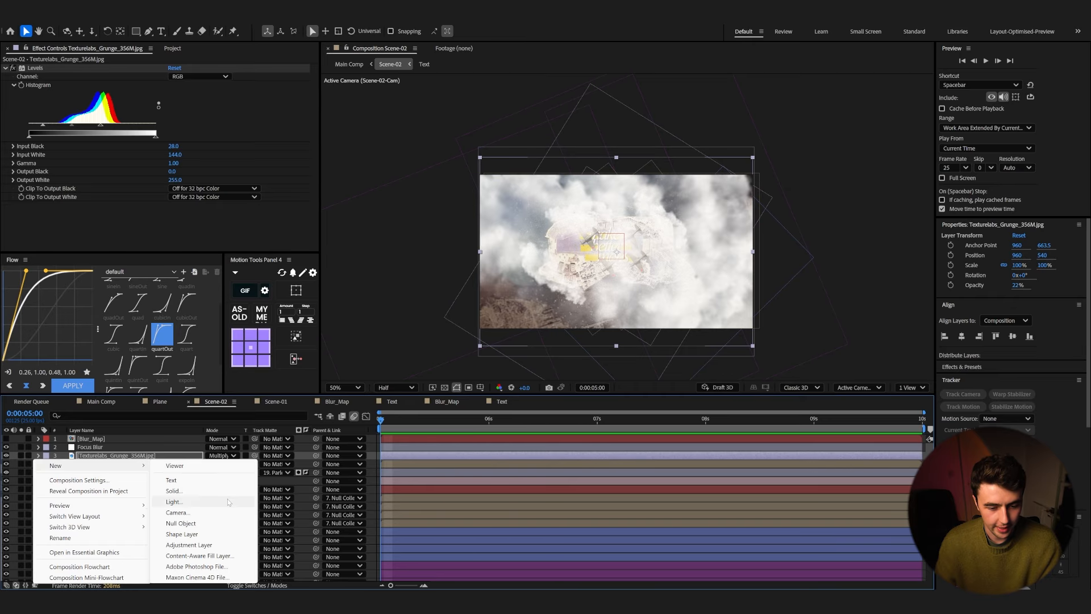
click(188, 545)
key(Return)
text(S)
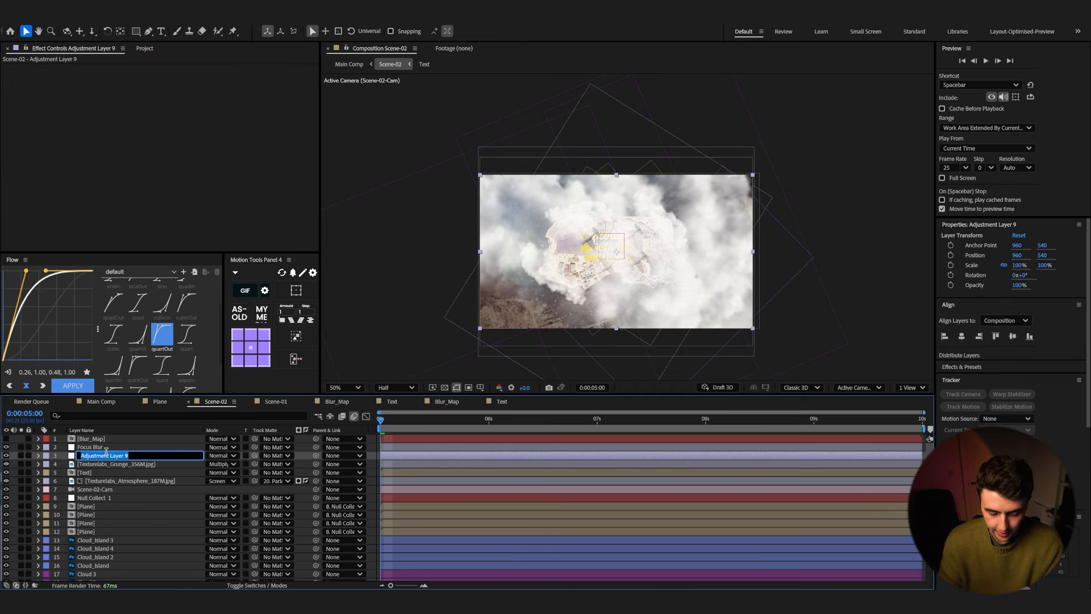
text(hake)
key(Return)
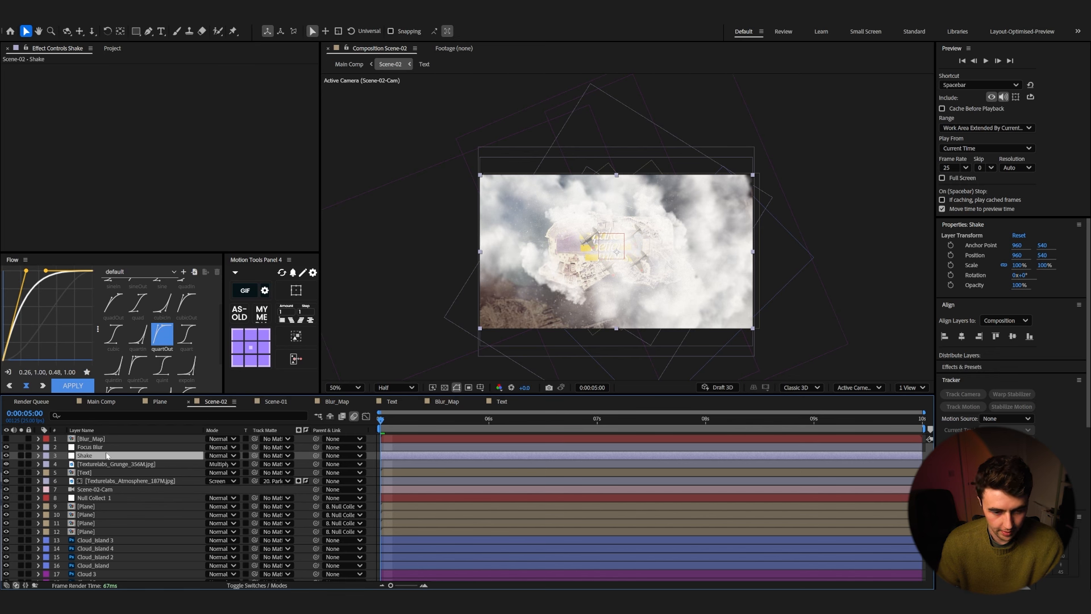
Step: Apply the Transform effect to the Shake layer and move the layer above Focus Blur
key(ctrl+space)
text(tran)
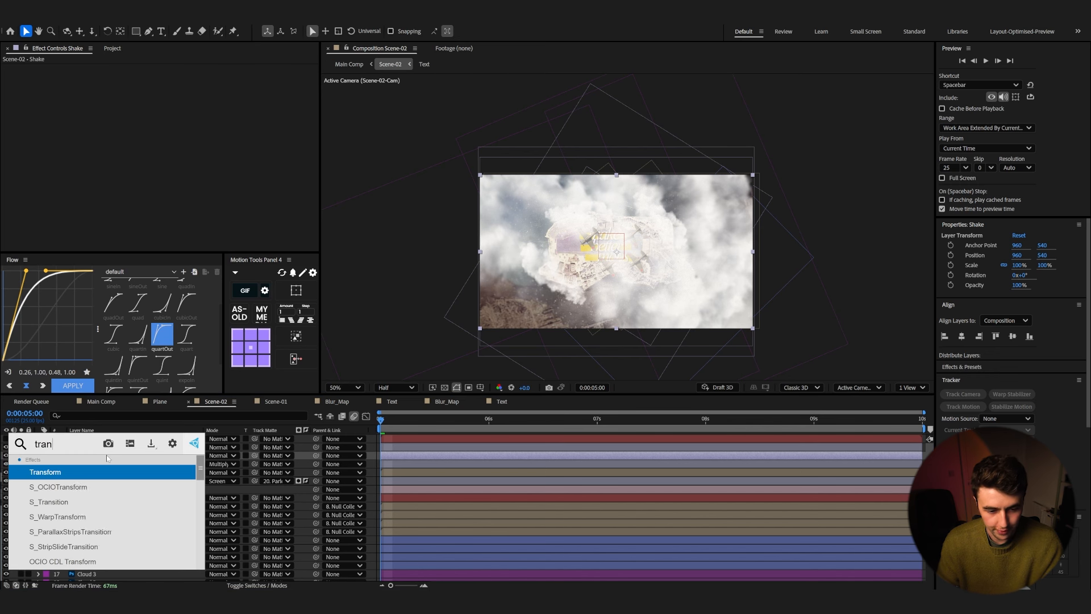
key(Return)
drag(80, 455, 83, 447)
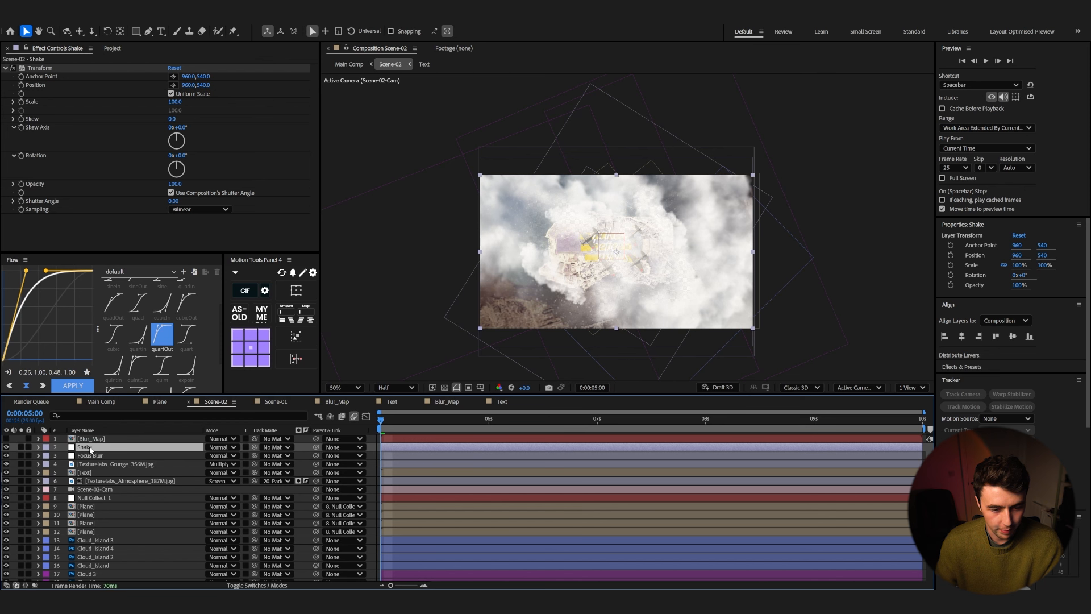
Step: Add the expression wiggle(2,5) to the Transform effect's Position on the Shake layer
alt+click(21, 85)
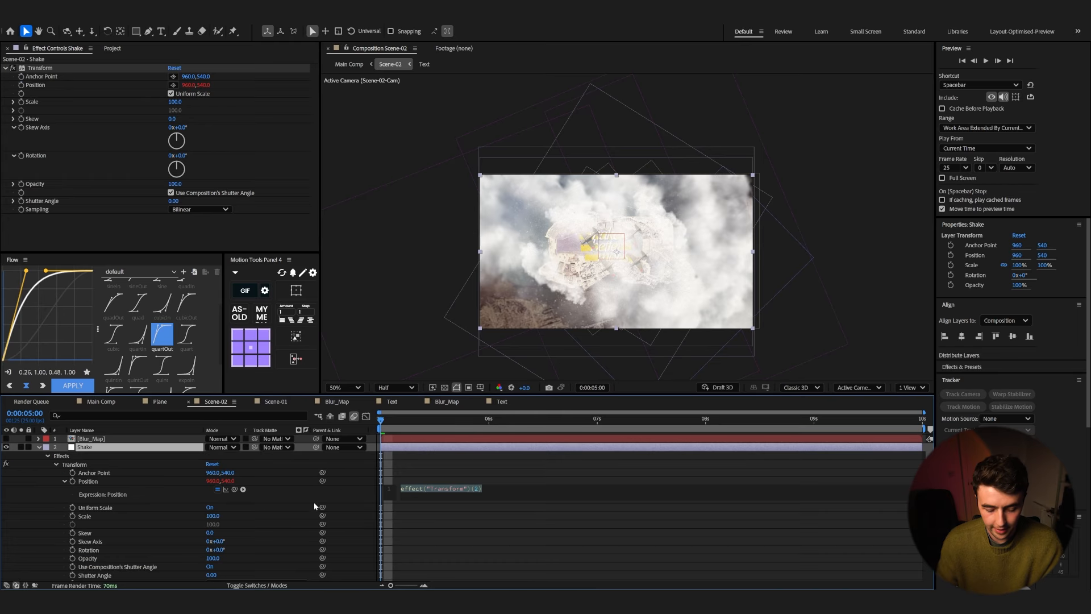
text(wiggle()
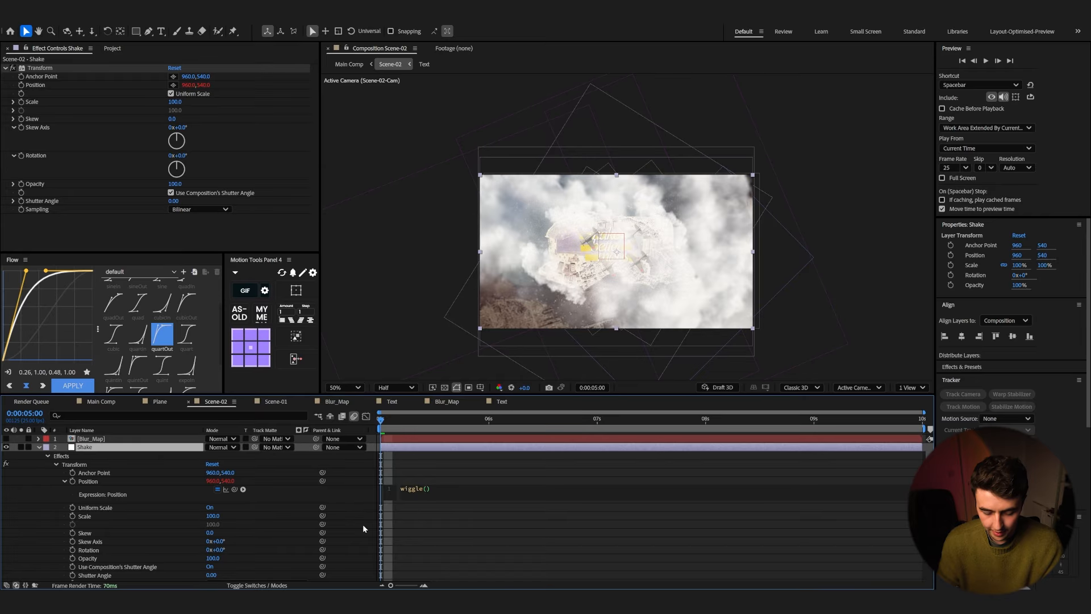
text(2,5)
click(516, 463)
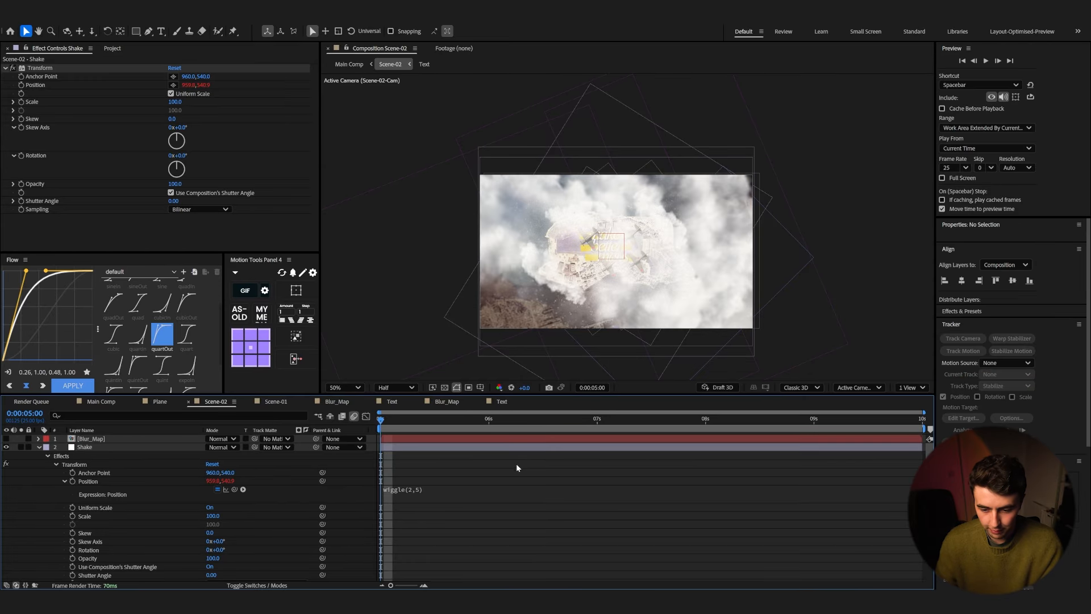
Step: Play back Scene-02 to check the camera shake
key(space)
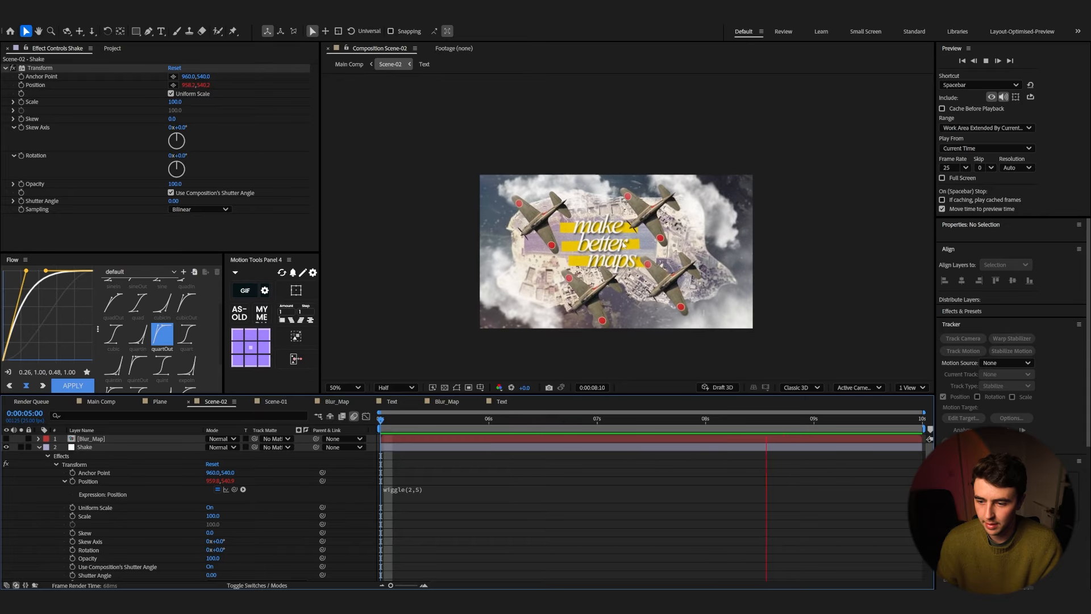
key(space)
drag(638, 416, 559, 420)
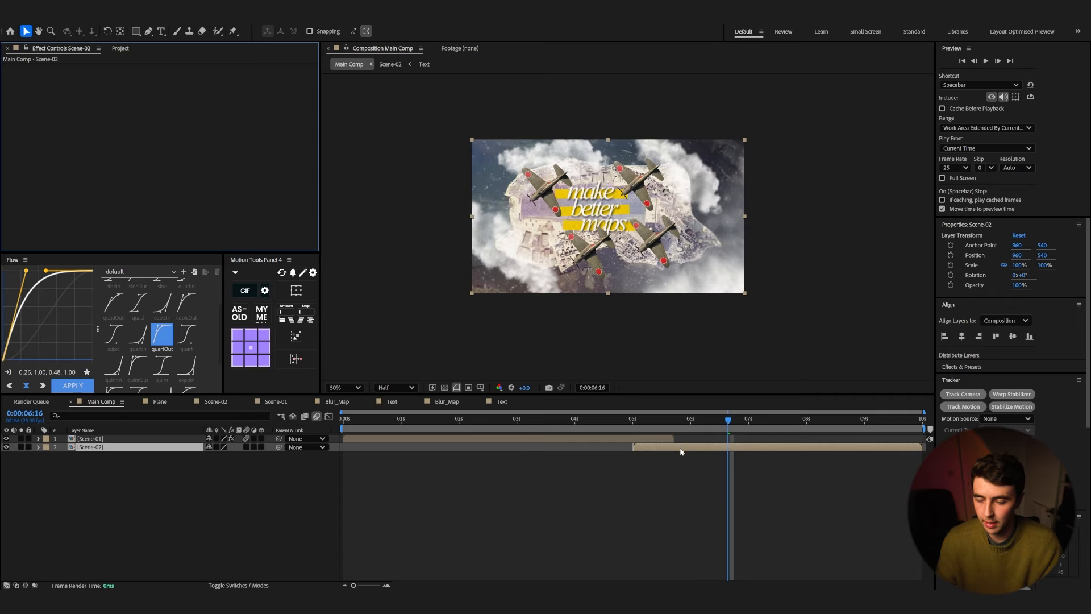
Step: In Main Comp, apply Posterize Time to the Scene-02 layer with a frame rate of 15
click(682, 452)
key(ctrl+space)
text(post)
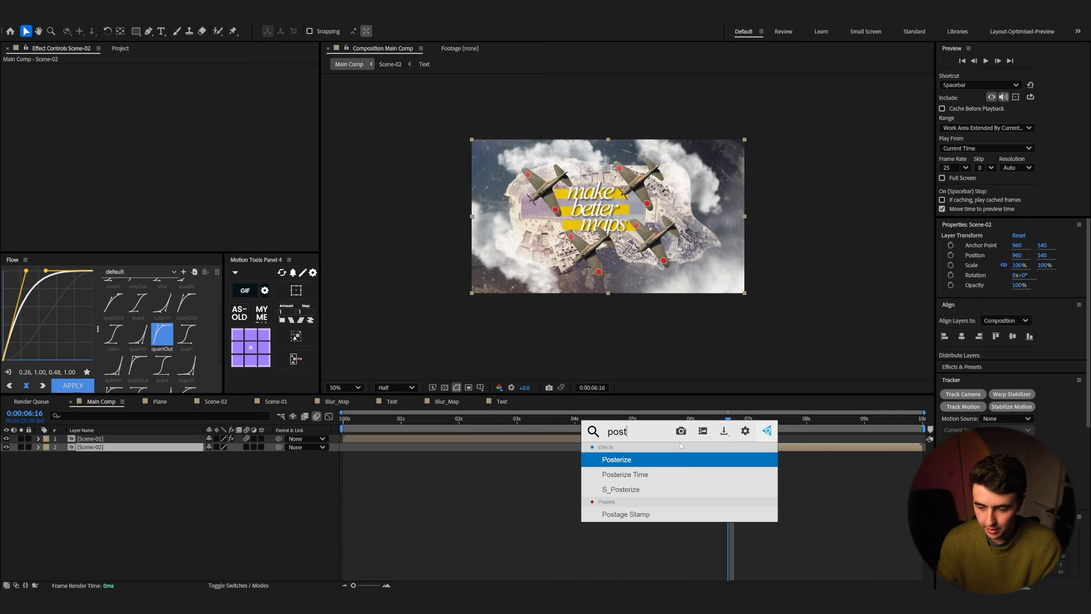
click(659, 474)
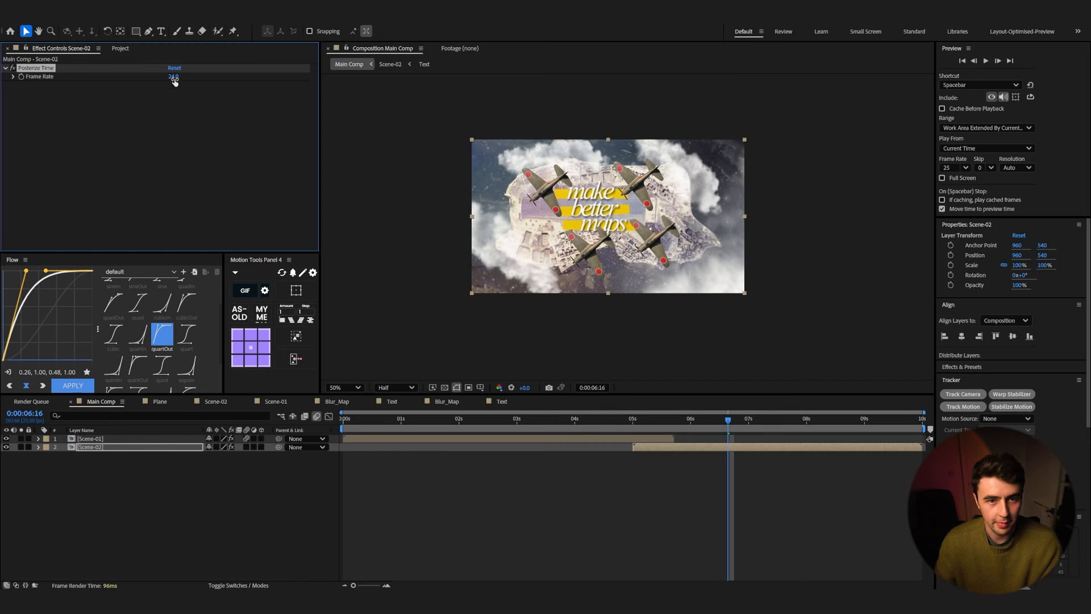
text(1)
text(5)
key(space)
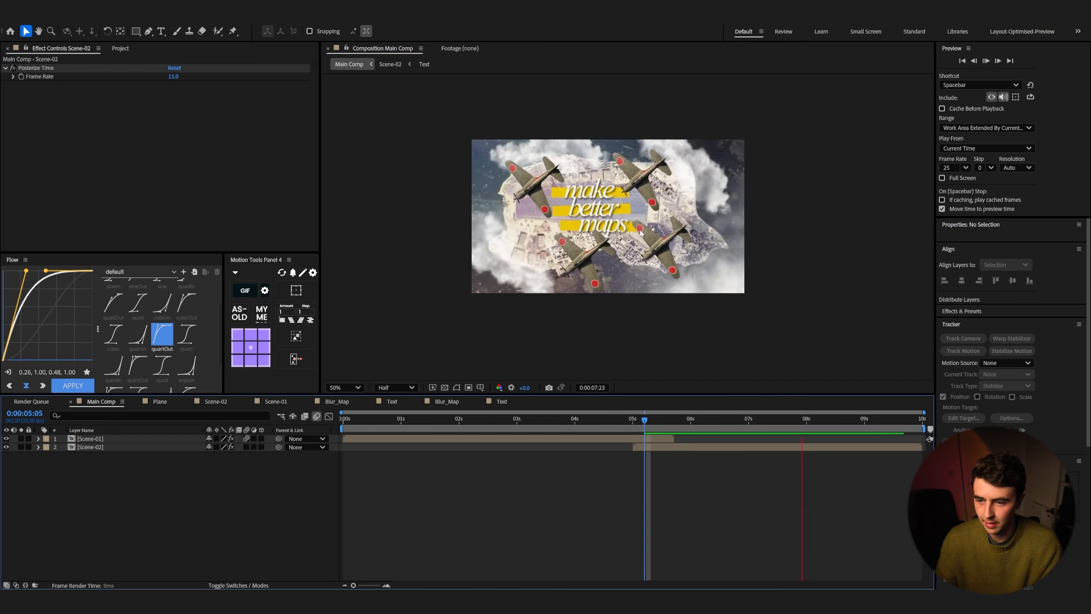
Step: Play Main Comp from the start to review the posterized result
drag(459, 421, 327, 425)
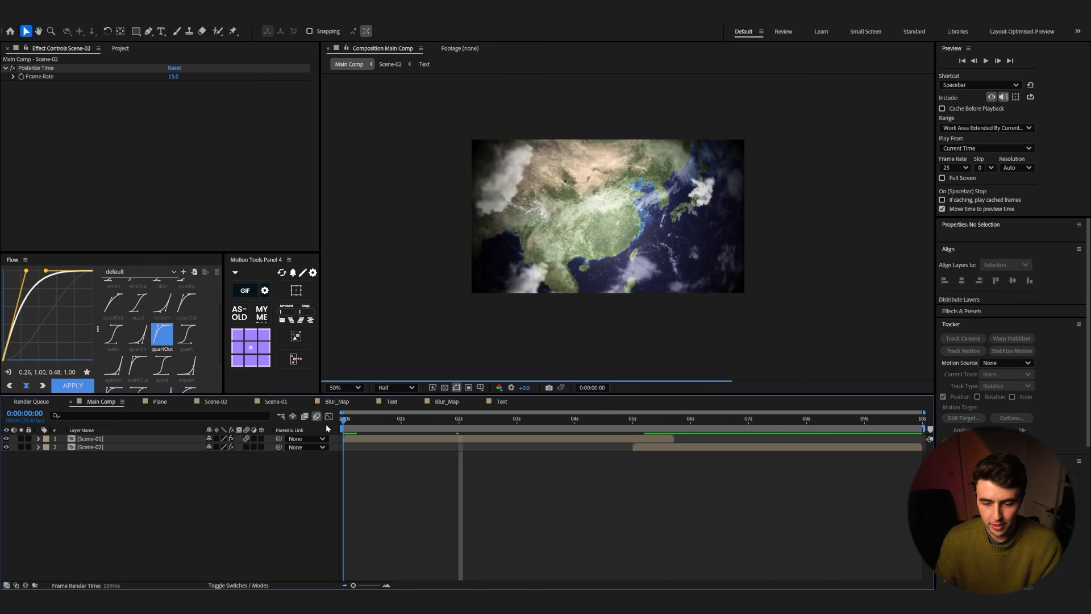
key(space)
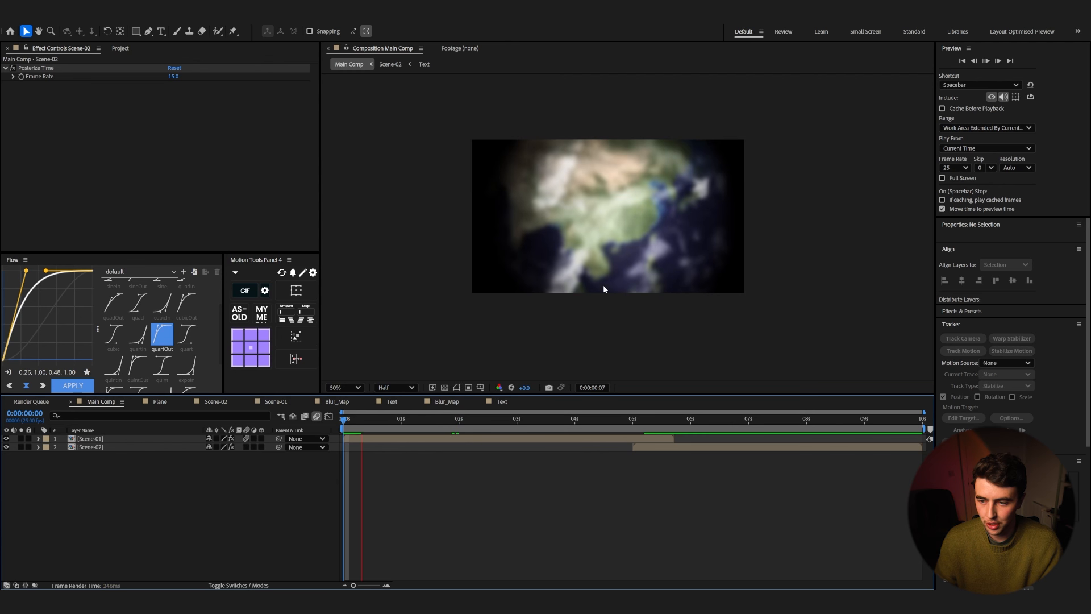
Step: Open Scene-01, duplicate the Start Blur adjustment layer and rename the copy End blur
double_click(515, 441)
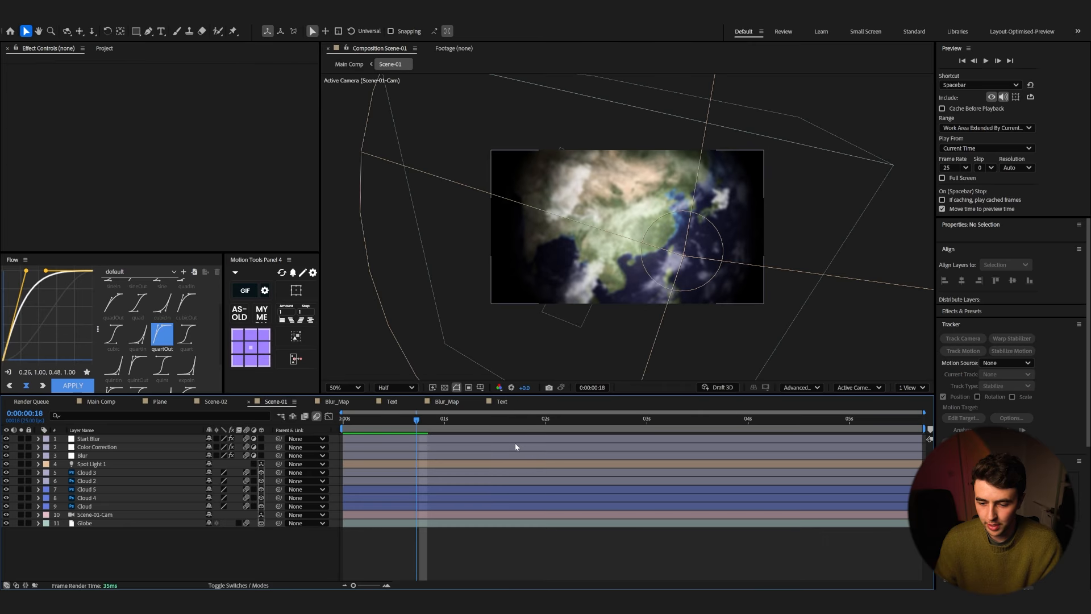
click(100, 439)
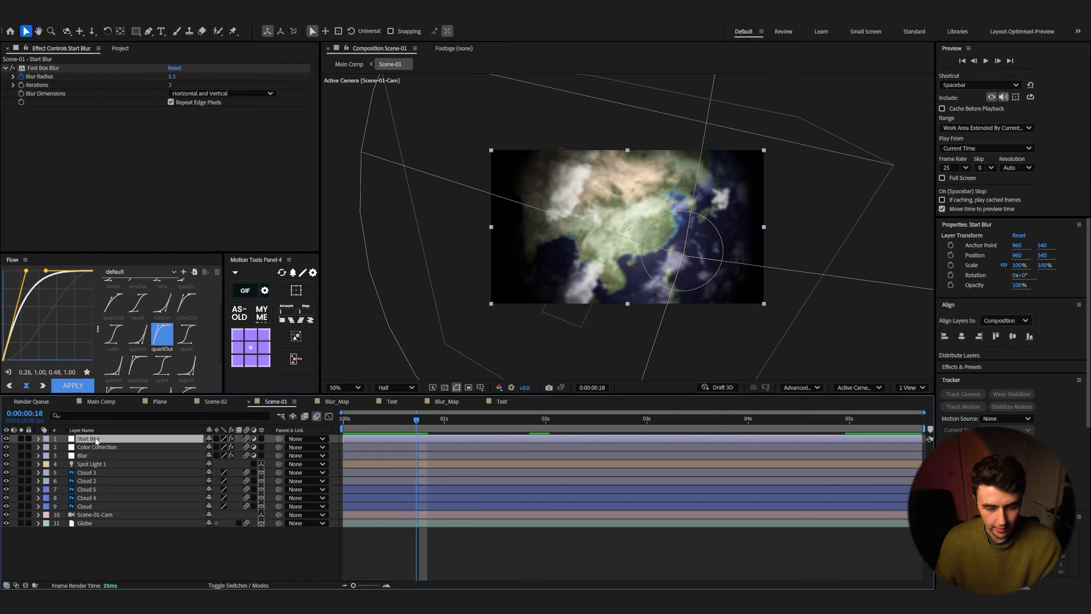
key(ctrl+d)
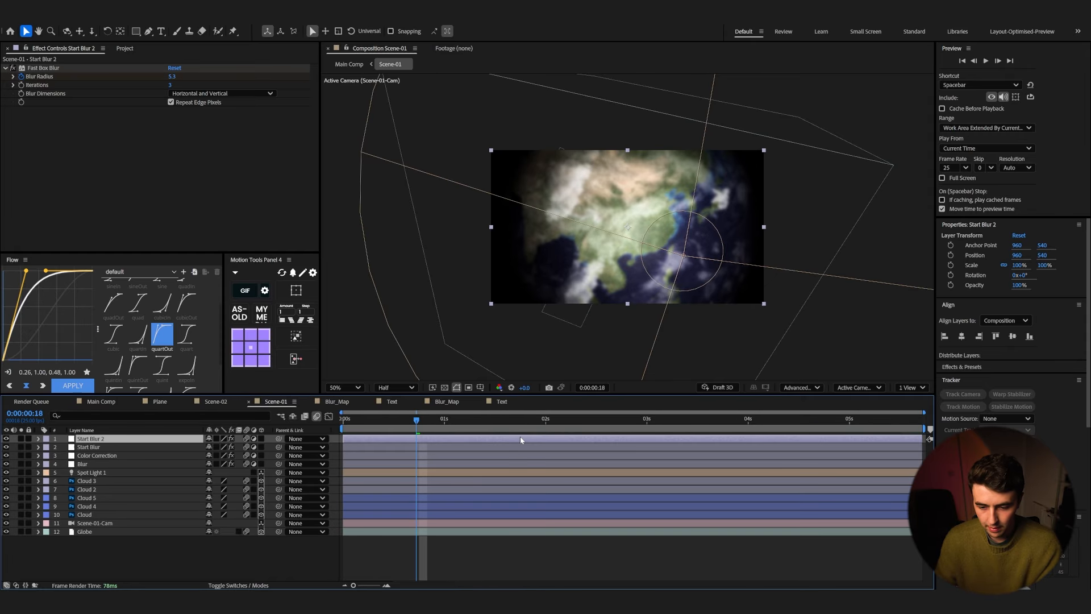
key(u)
key(Return)
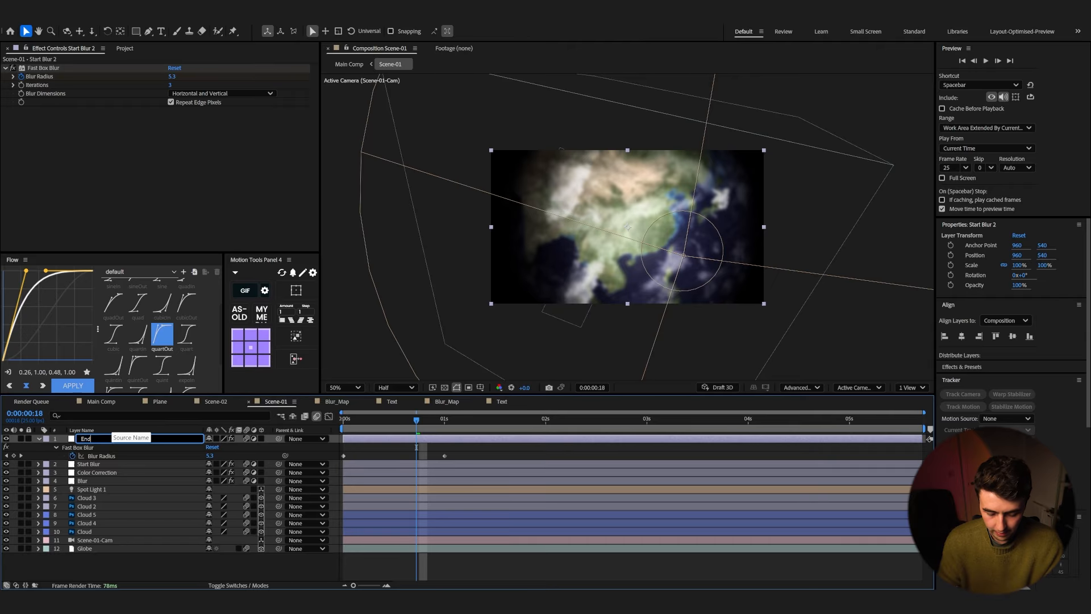
text(End bLur)
key(Return)
key(Return)
text(End blur)
key(Return)
Step: Time-reverse the End blur layer's Blur Radius keyframes and move them to the end of the composition
click(101, 455)
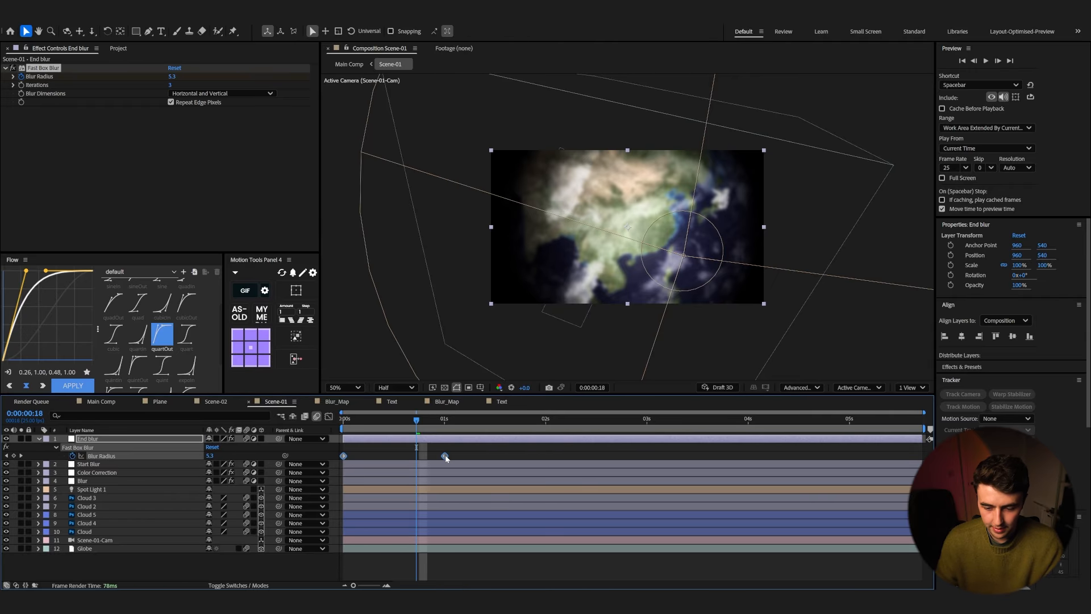
right_click(445, 456)
mouse_move(511, 450)
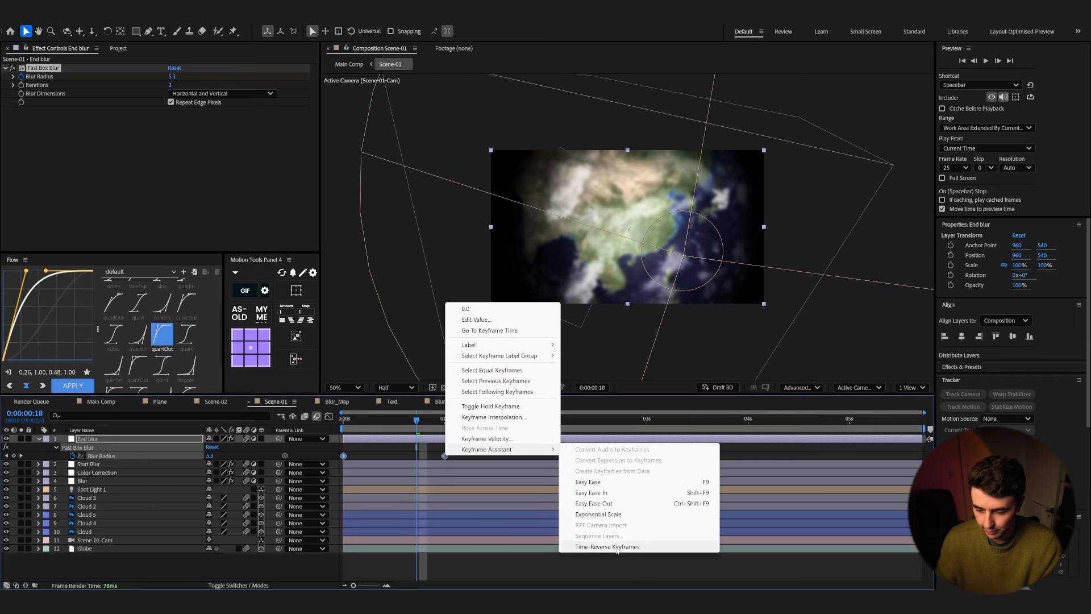
click(611, 504)
drag(344, 456, 818, 456)
Step: Preview the ending blur in Scene-01 and the transition between scenes in Main Comp
click(789, 425)
key(space)
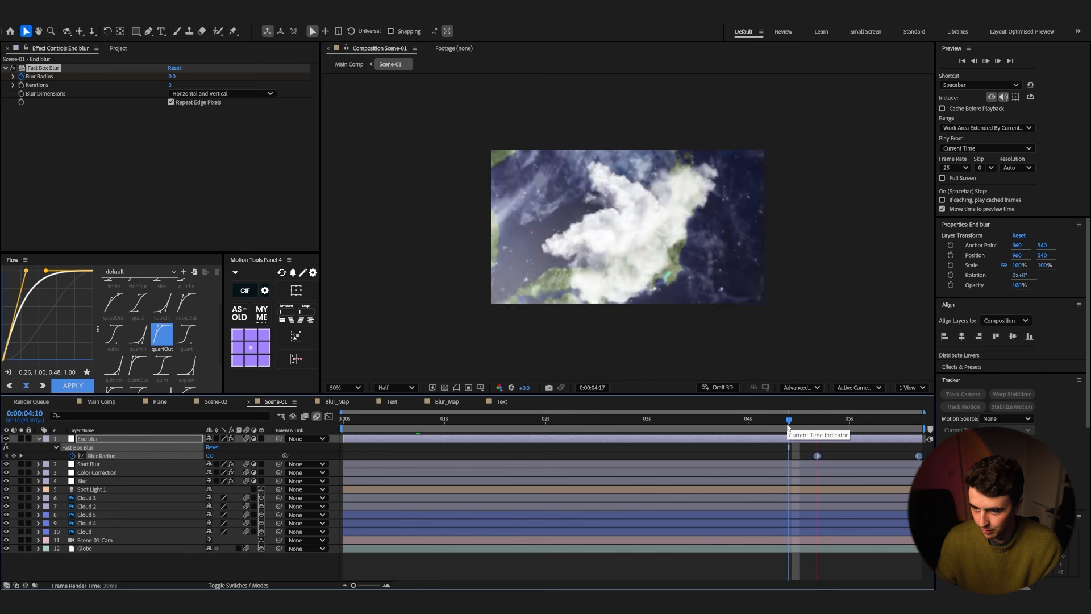
key(space)
click(85, 404)
click(625, 425)
drag(625, 425, 611, 425)
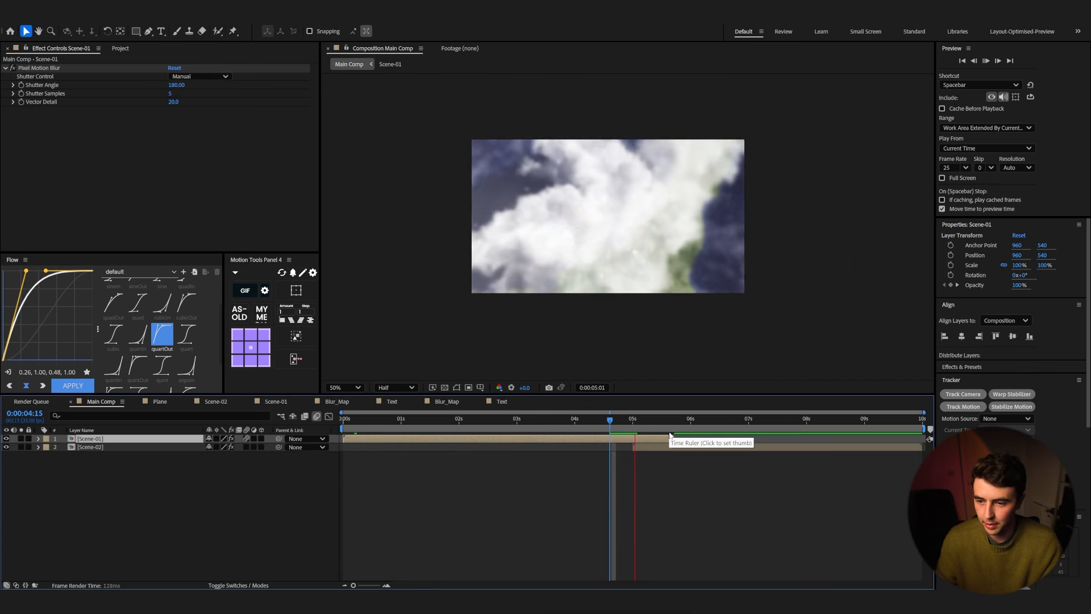